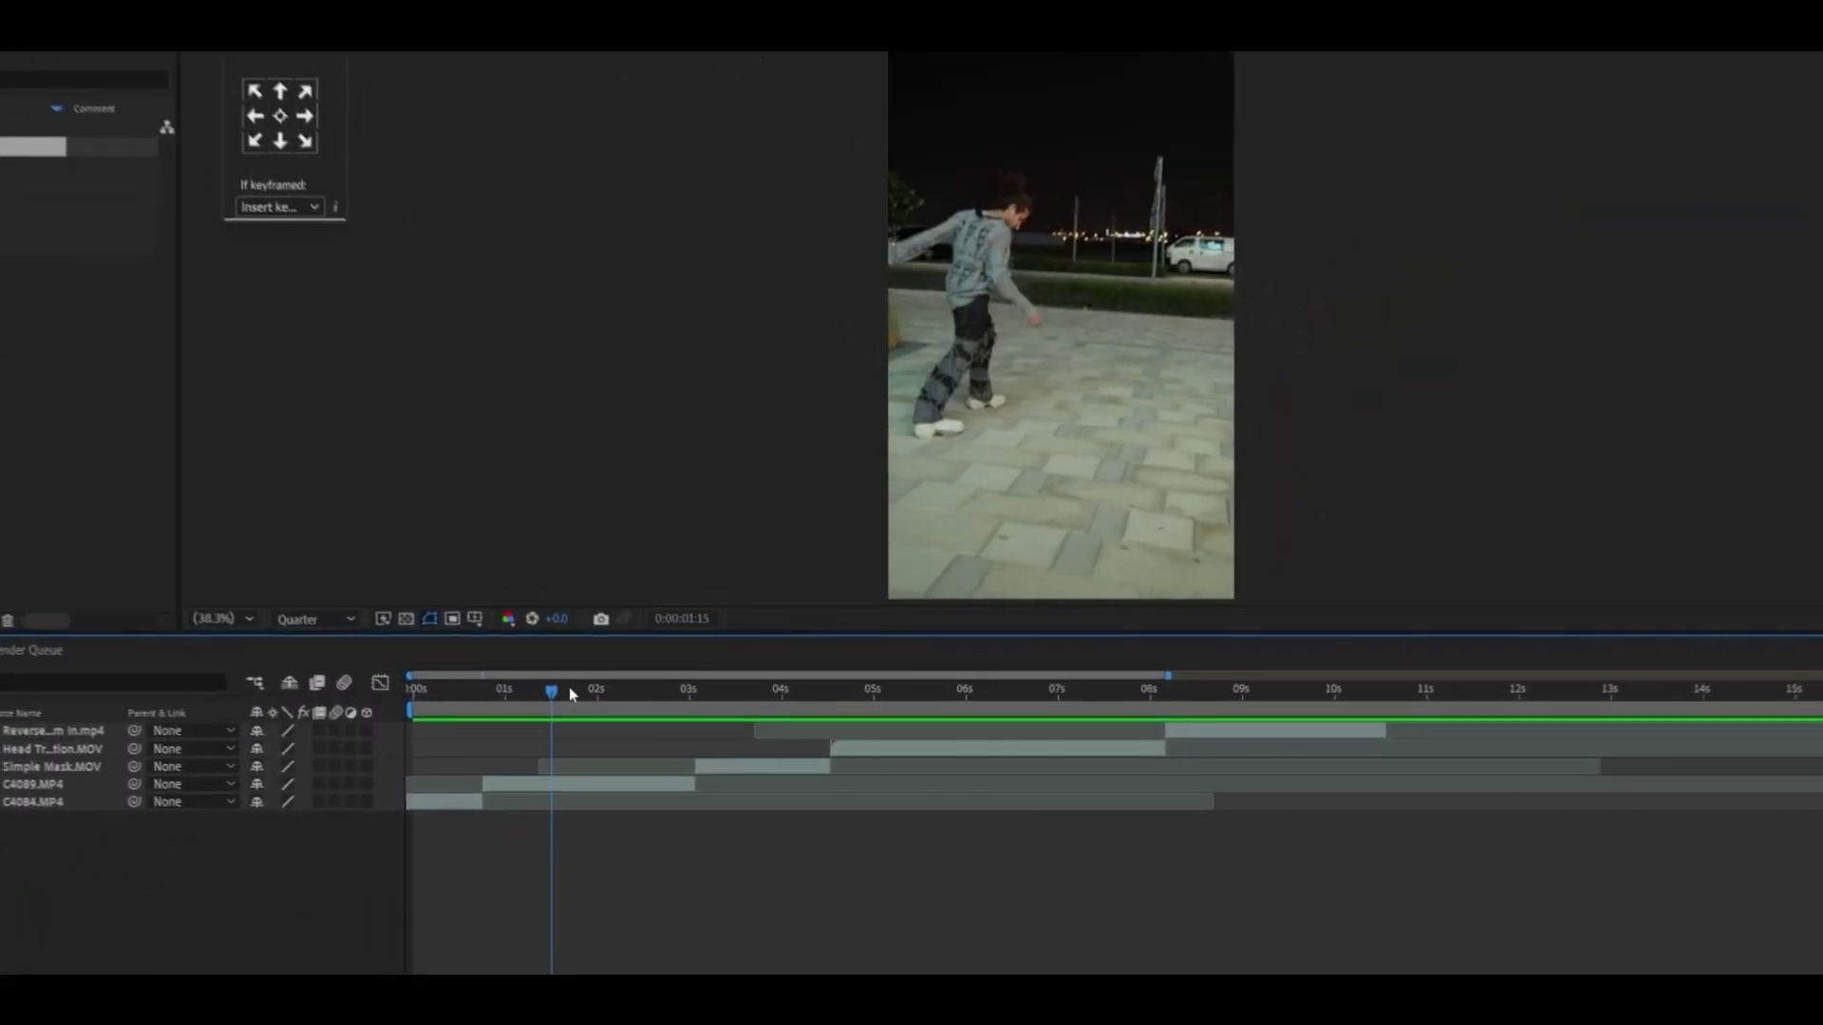
# Step: Apply the Twixtor Pro effect to the C4089.MP4 layer
pyautogui.moveTo(570, 692); pyautogui.dragTo(829, 692)
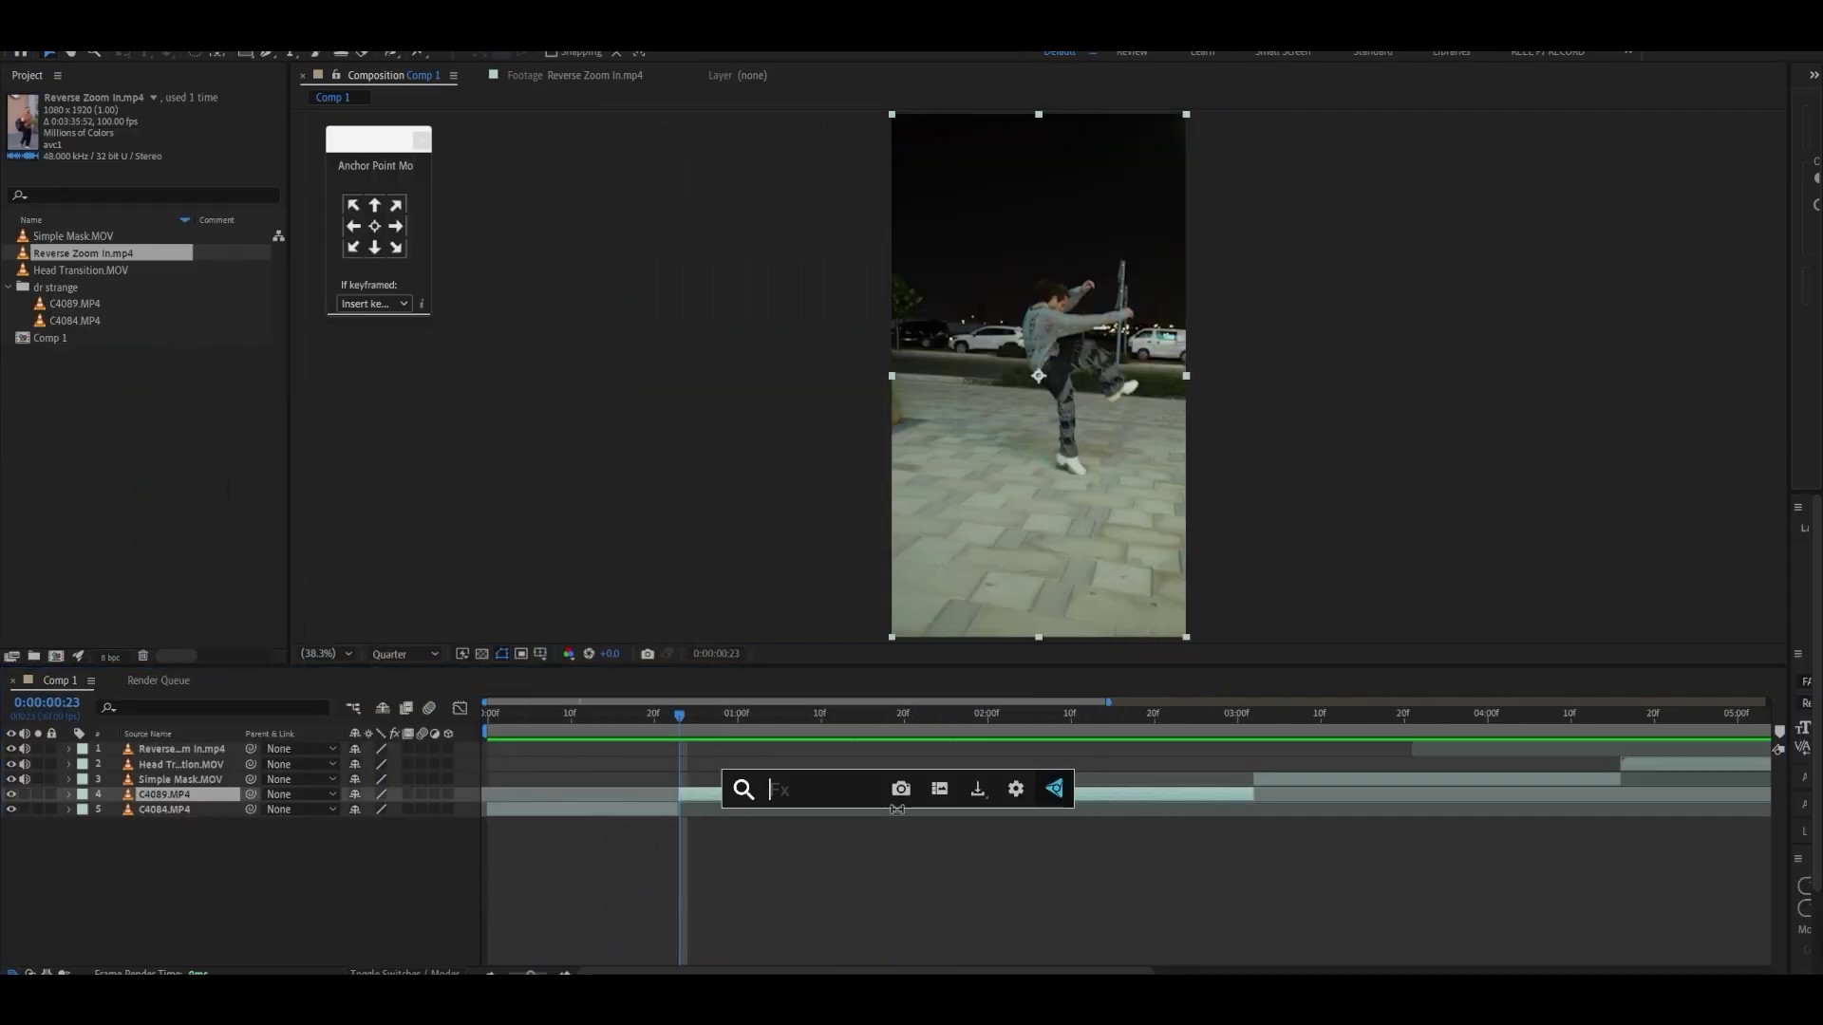
pyautogui.write('twix')
pyautogui.press('Down')
pyautogui.press('Return')
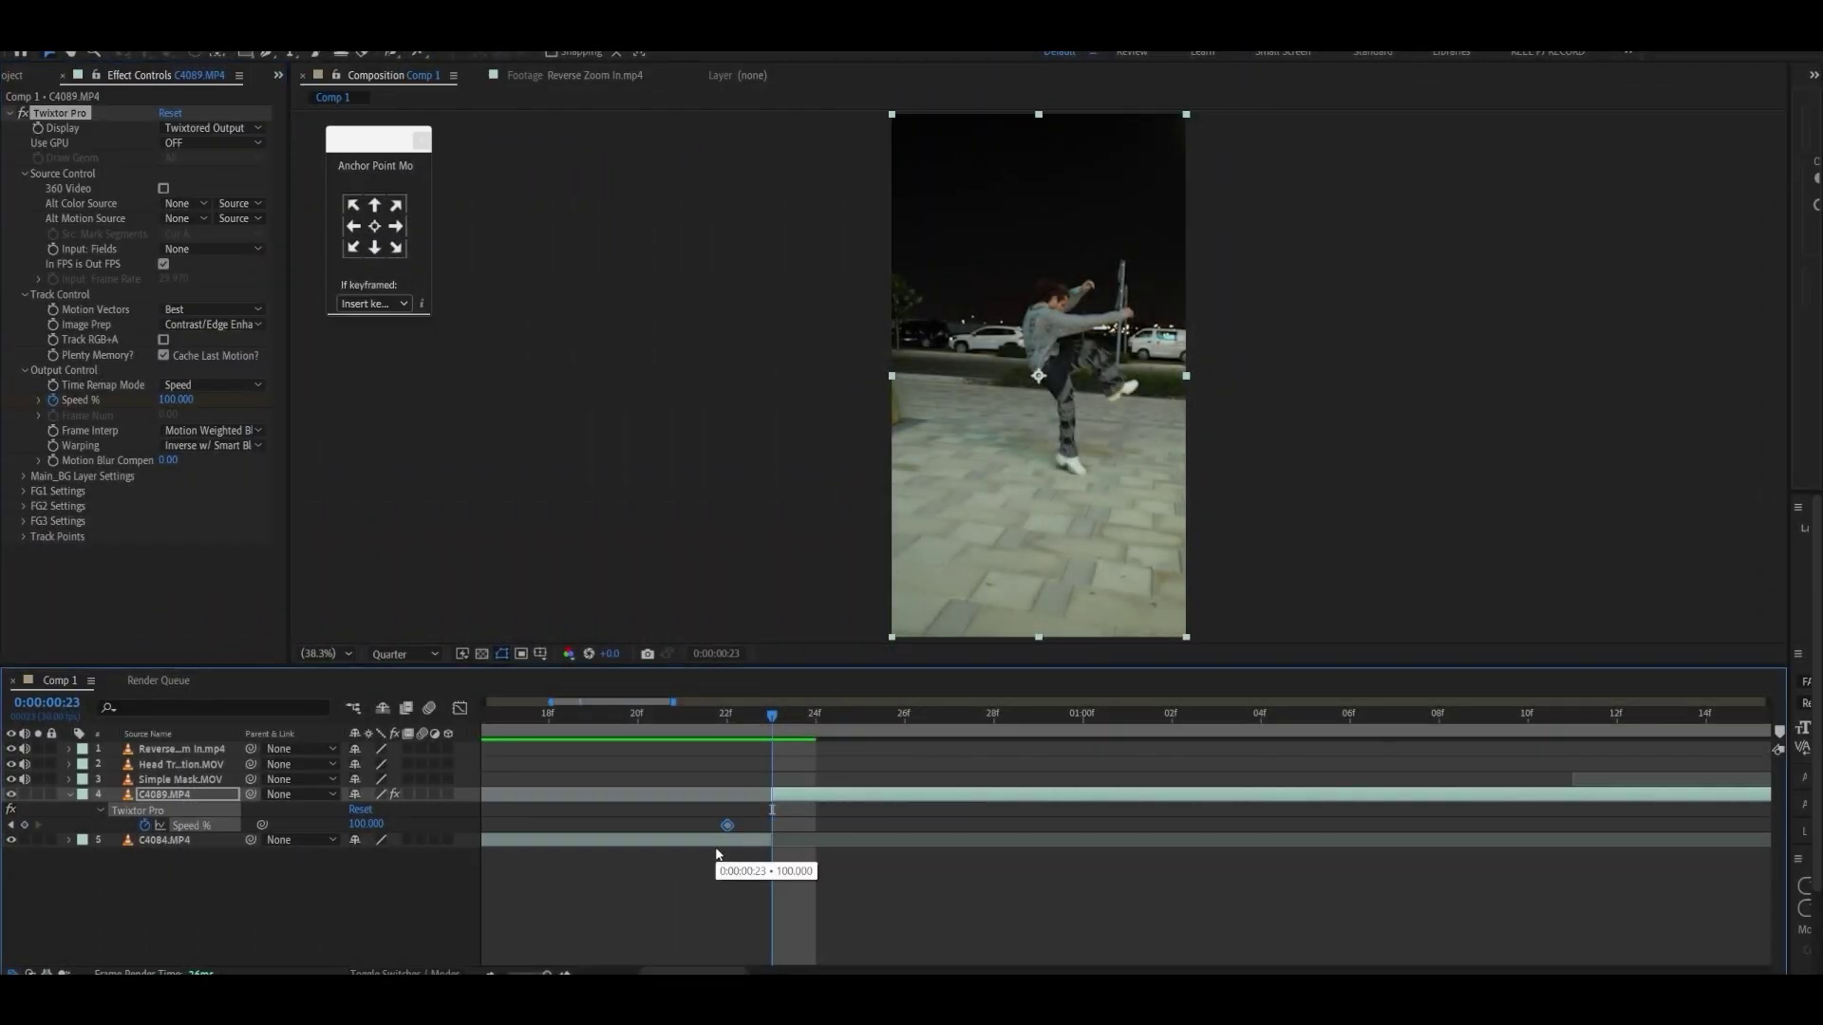
# Step: Add a Twixtor Speed % keyframe of 4 at 0:00:01:06 on the C4089.MP4 layer
pyautogui.moveTo(791, 737); pyautogui.dragTo(1350, 736)
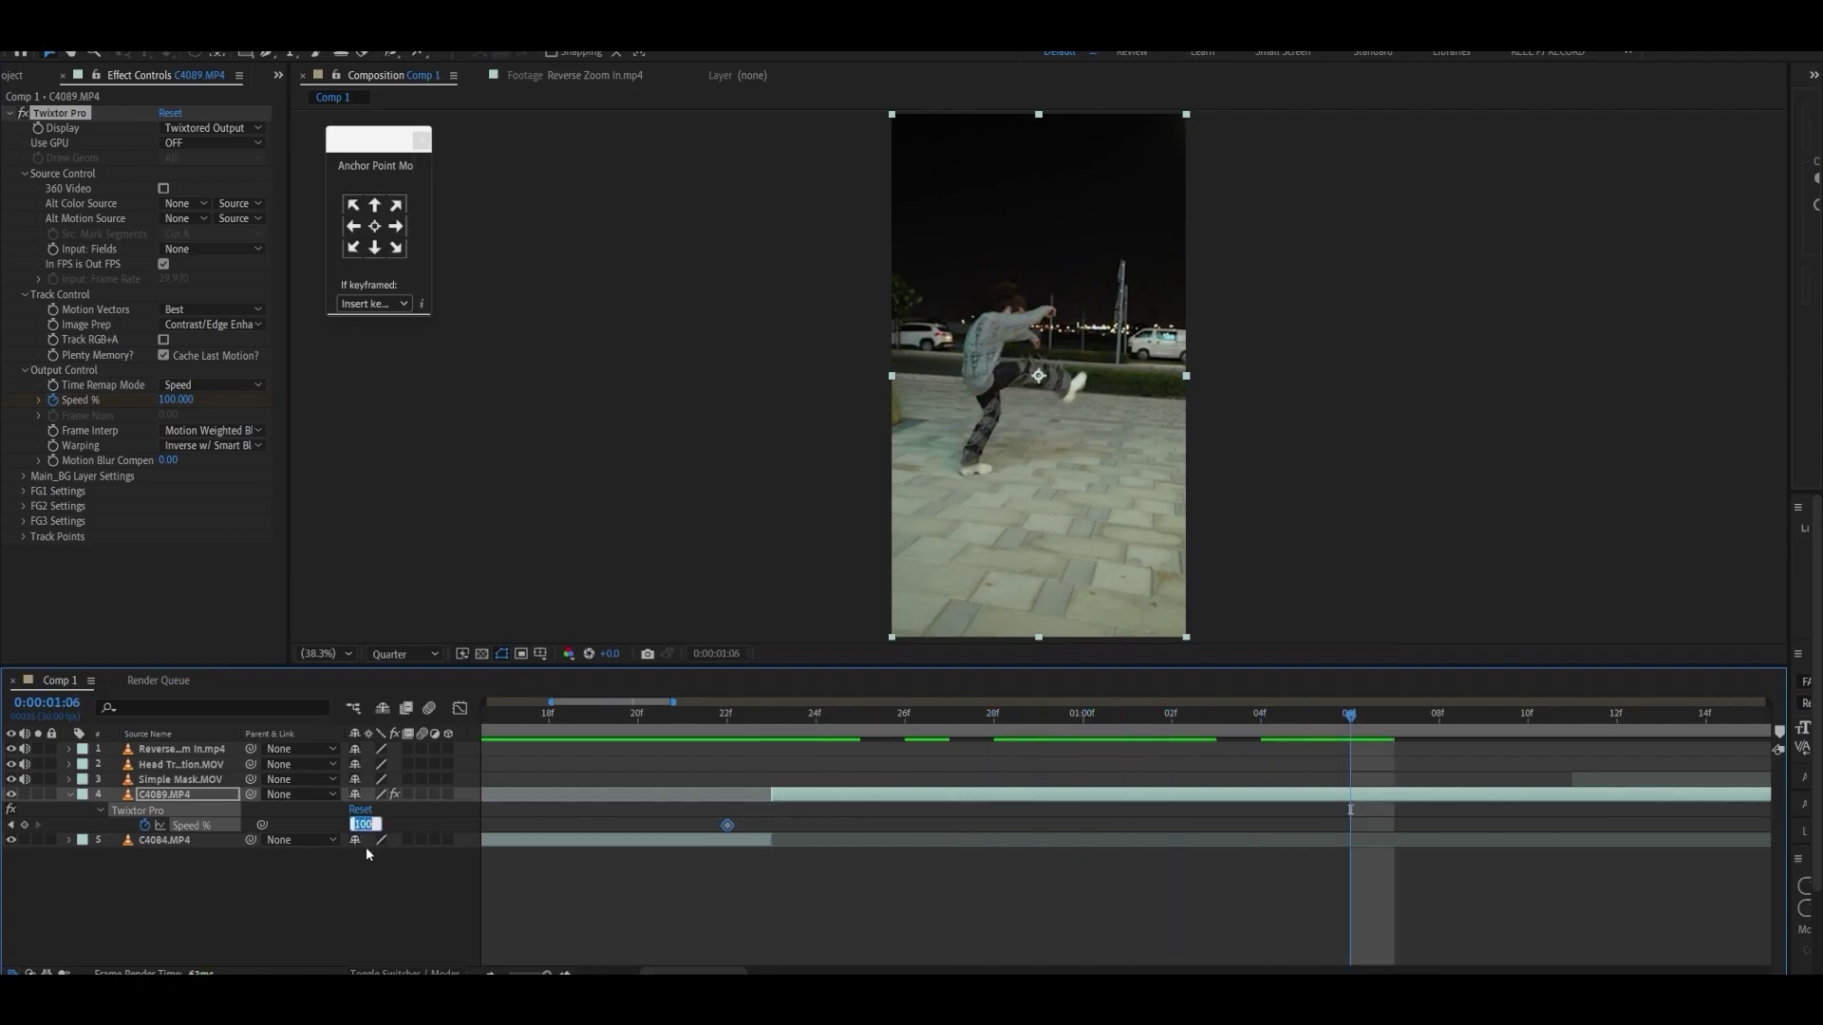
pyautogui.write('4')
pyautogui.click(679, 906)
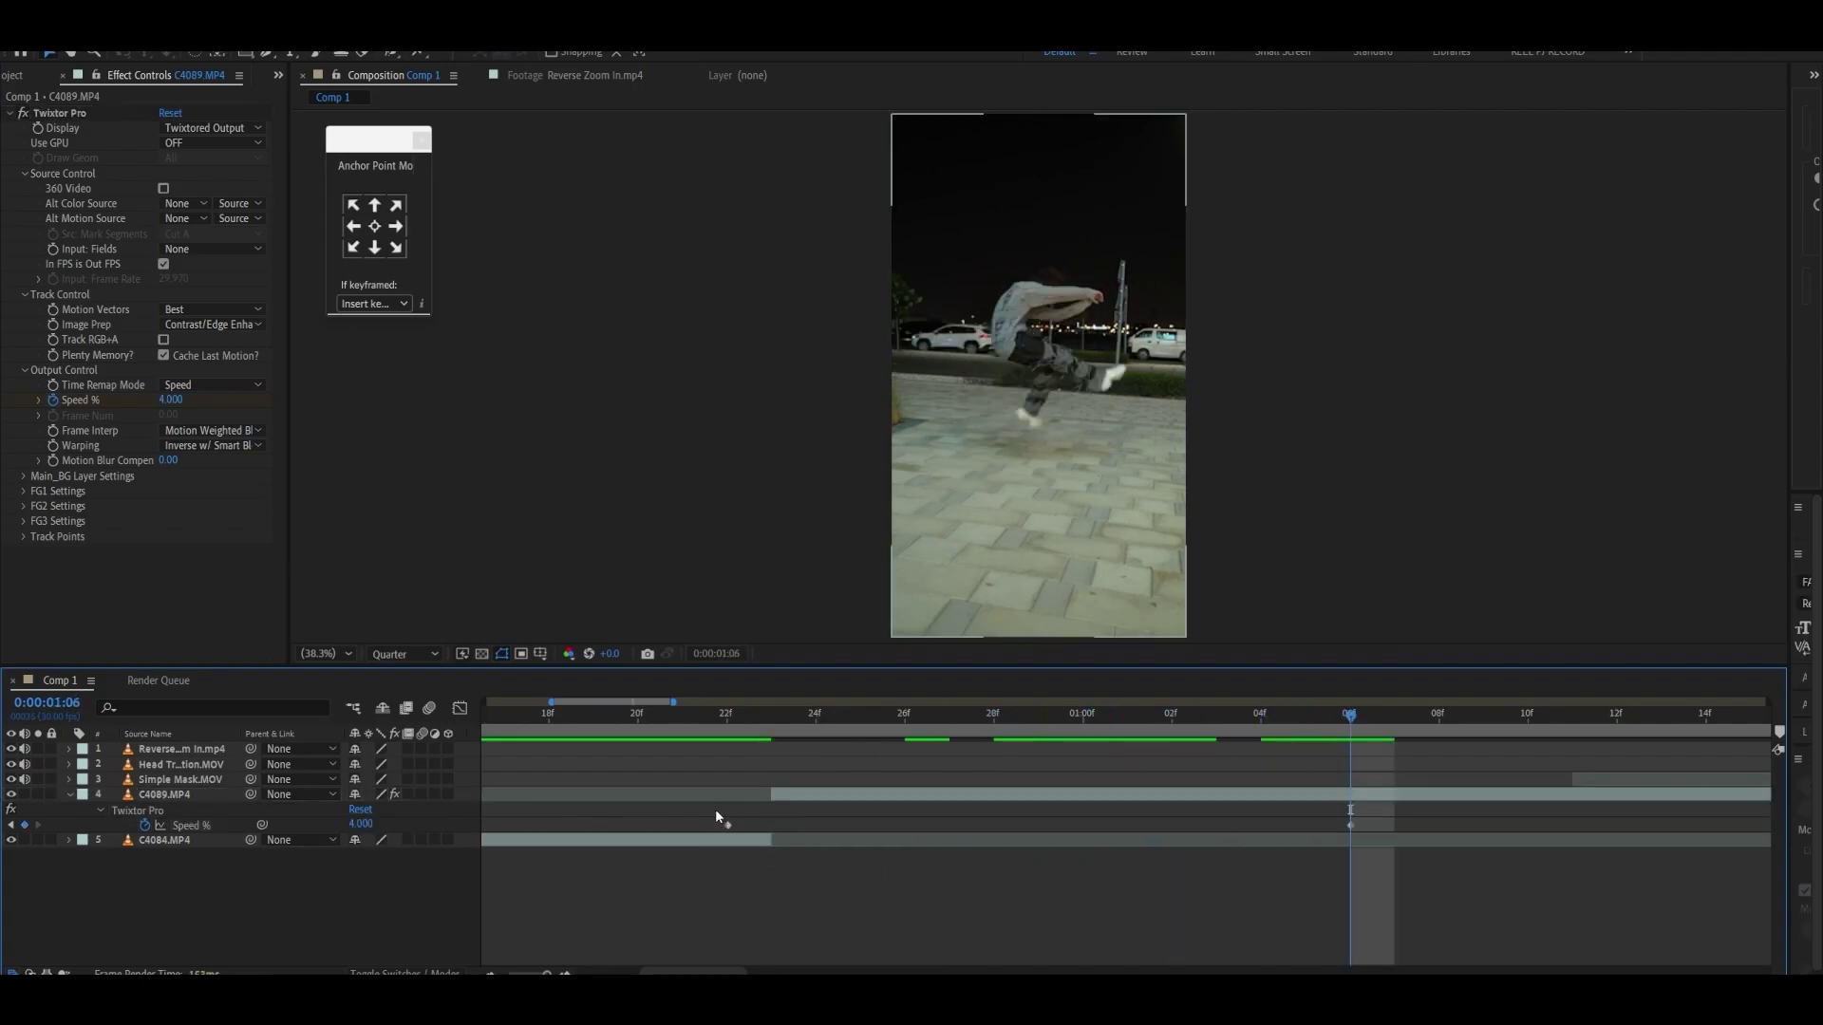
# Step: Select both Speed % keyframes and reshape their curve in the Graph Editor into a steep early drop toward slow motion
pyautogui.moveTo(718, 817); pyautogui.dragTo(1483, 833)
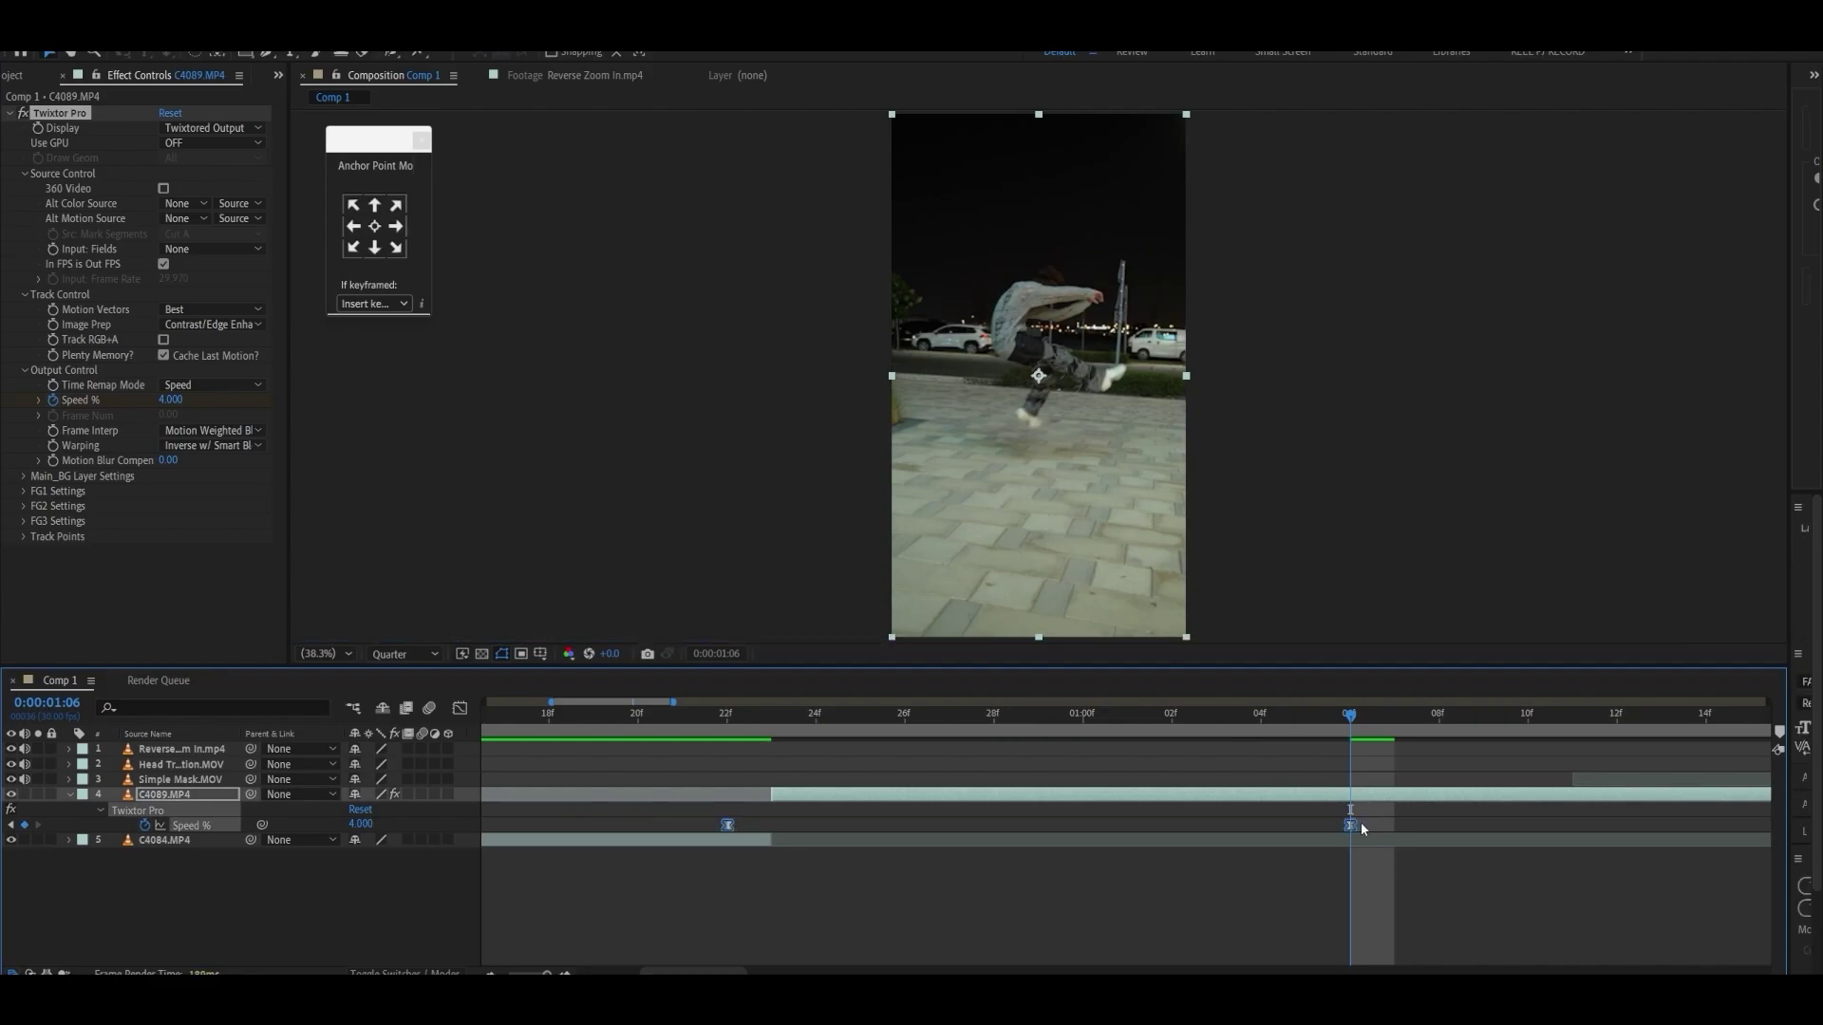
pyautogui.click(460, 708)
pyautogui.moveTo(1668, 810); pyautogui.dragTo(1329, 935)
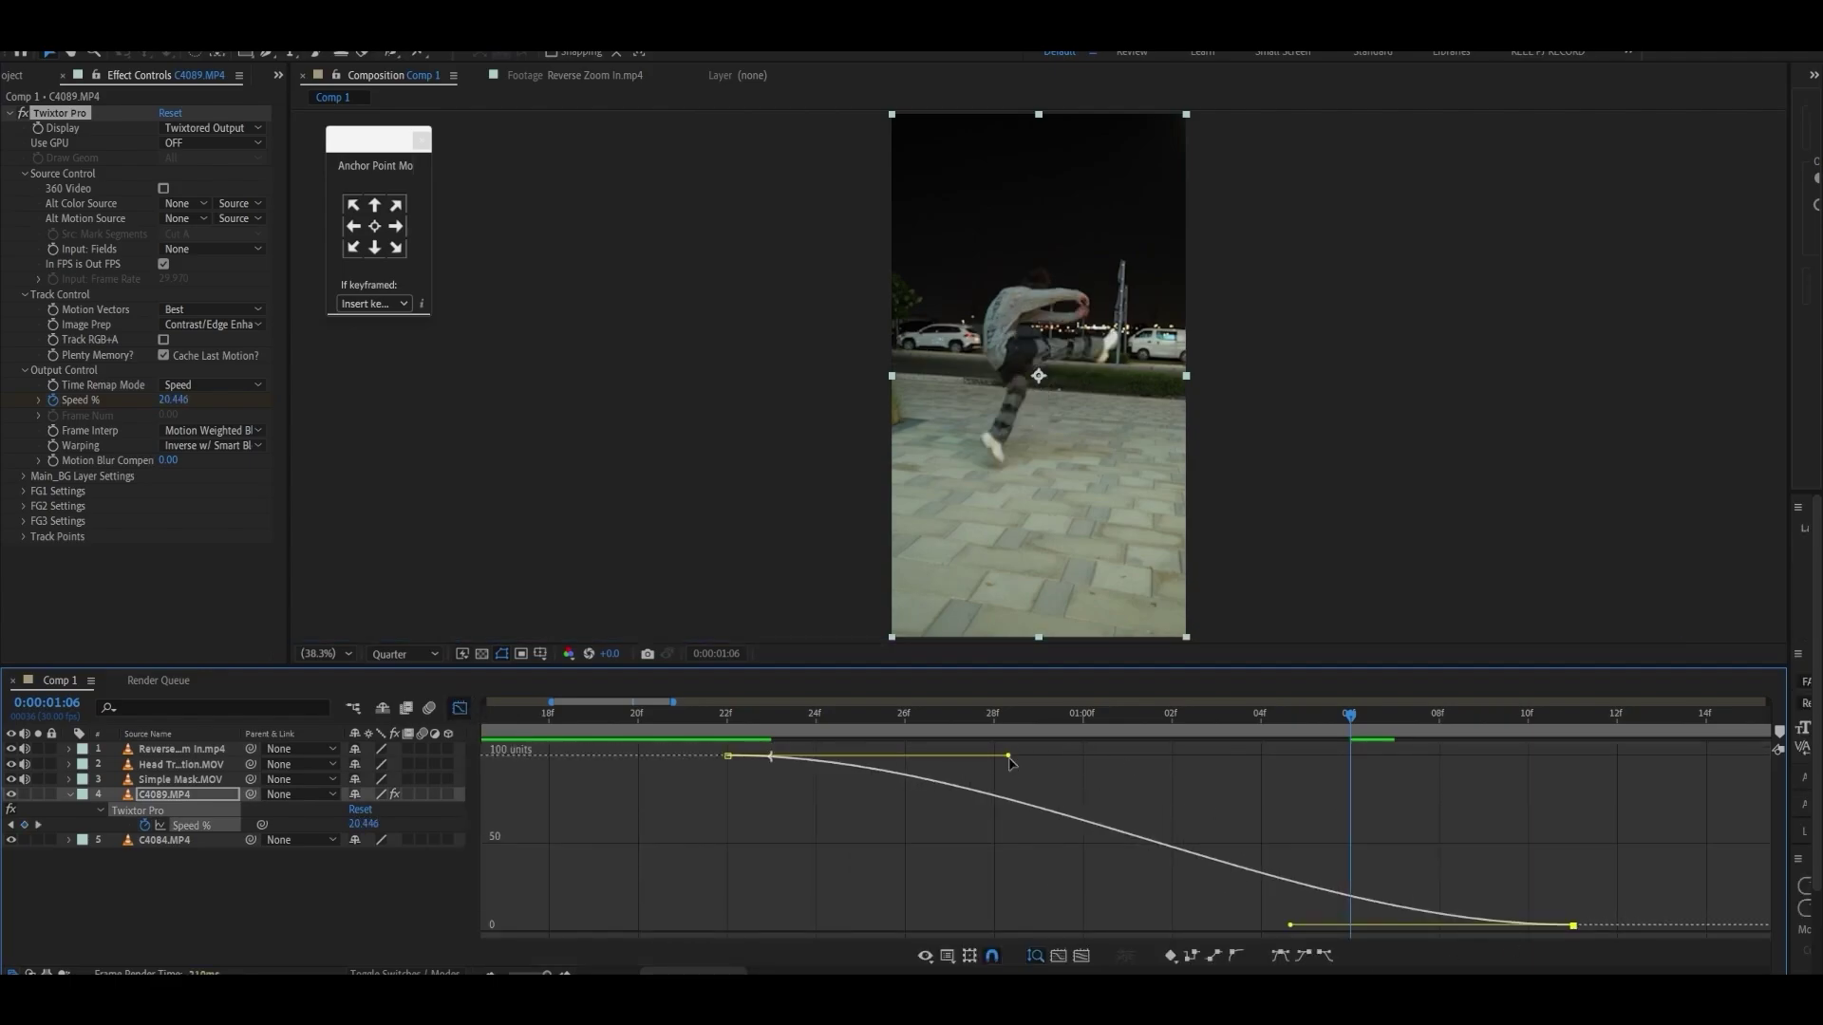
pyautogui.moveTo(1008, 754); pyautogui.dragTo(838, 869)
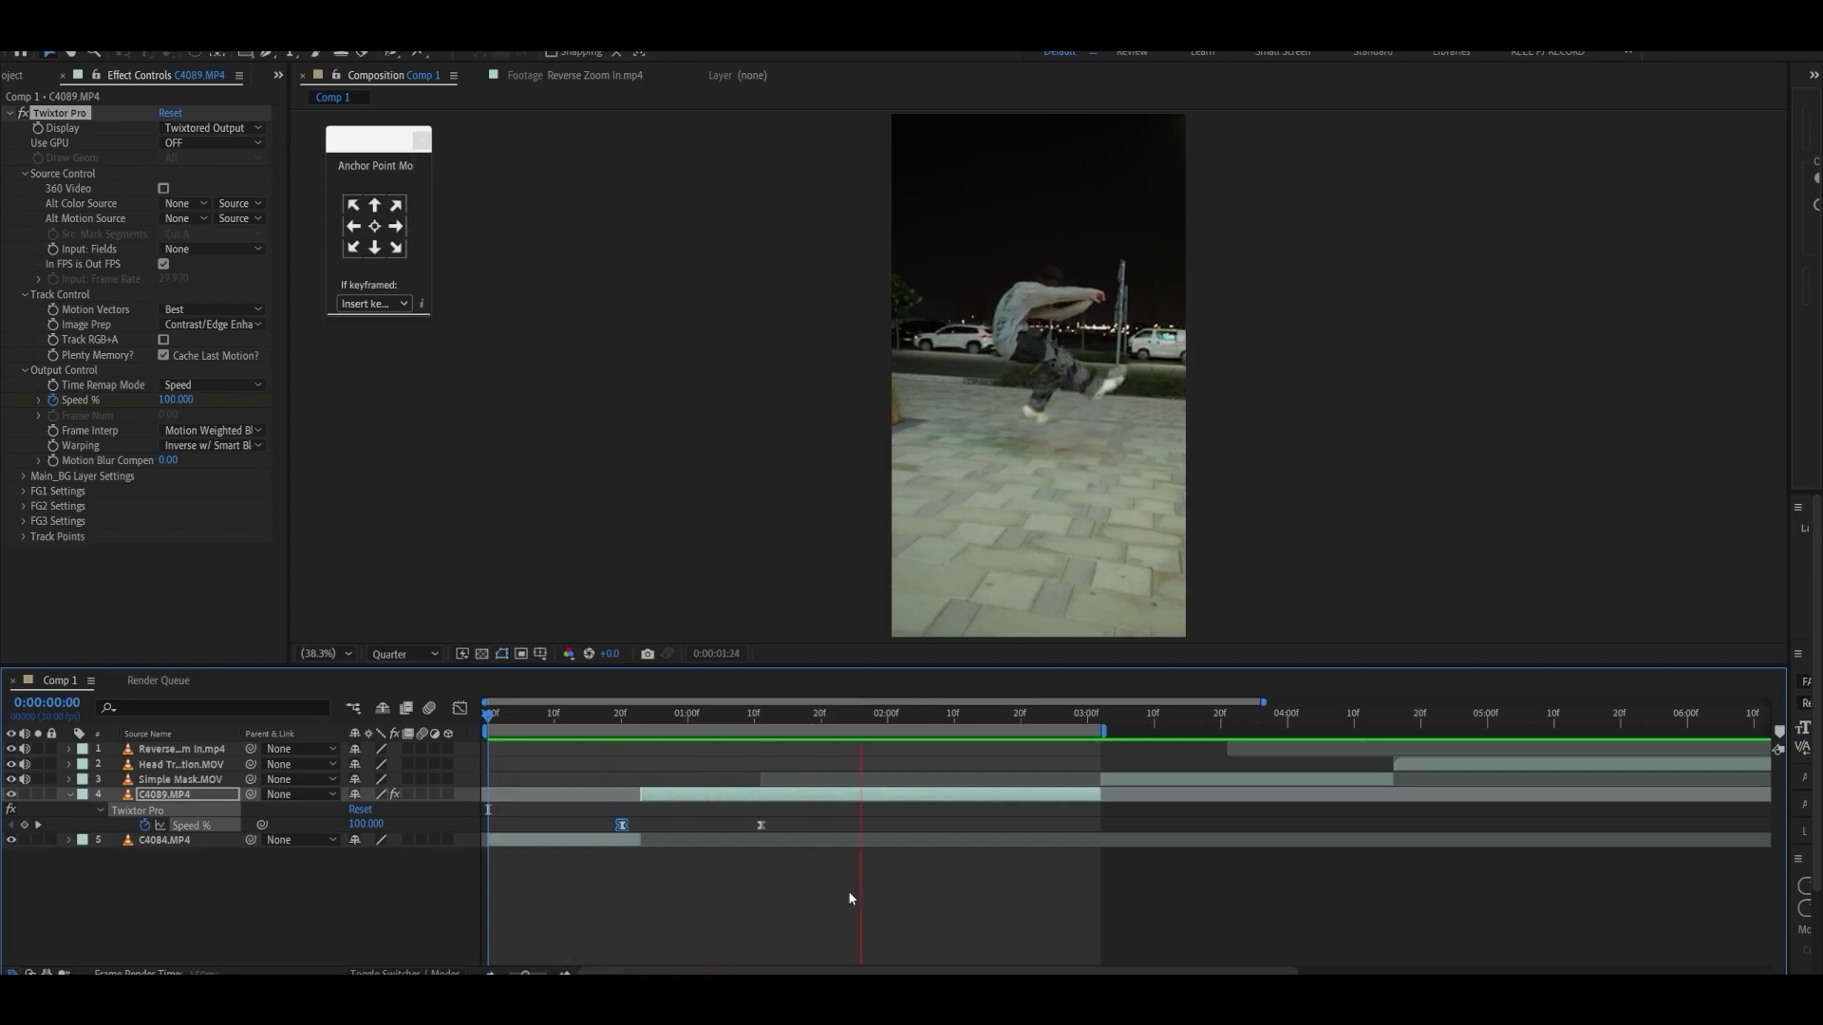
# Step: Pre-compose the C4089.MP4 layer, moving all attributes into the new composition
pyautogui.rightClick(772, 796)
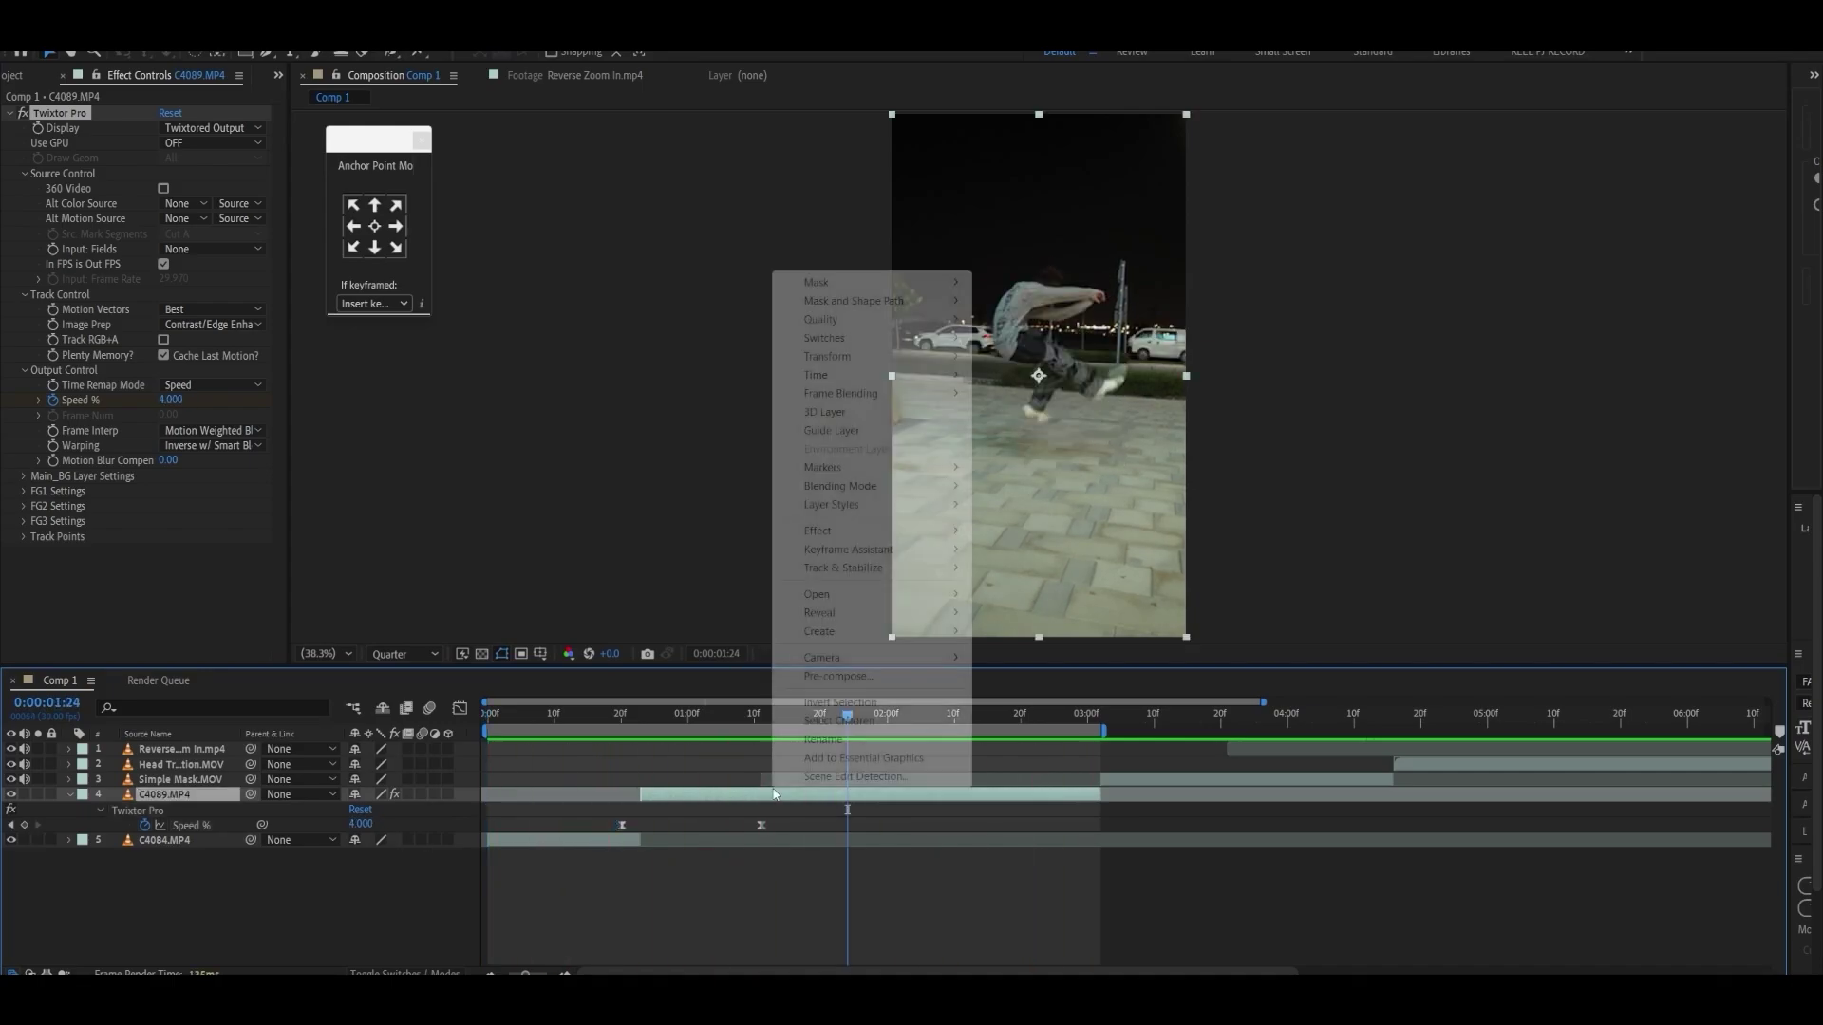
pyautogui.click(895, 680)
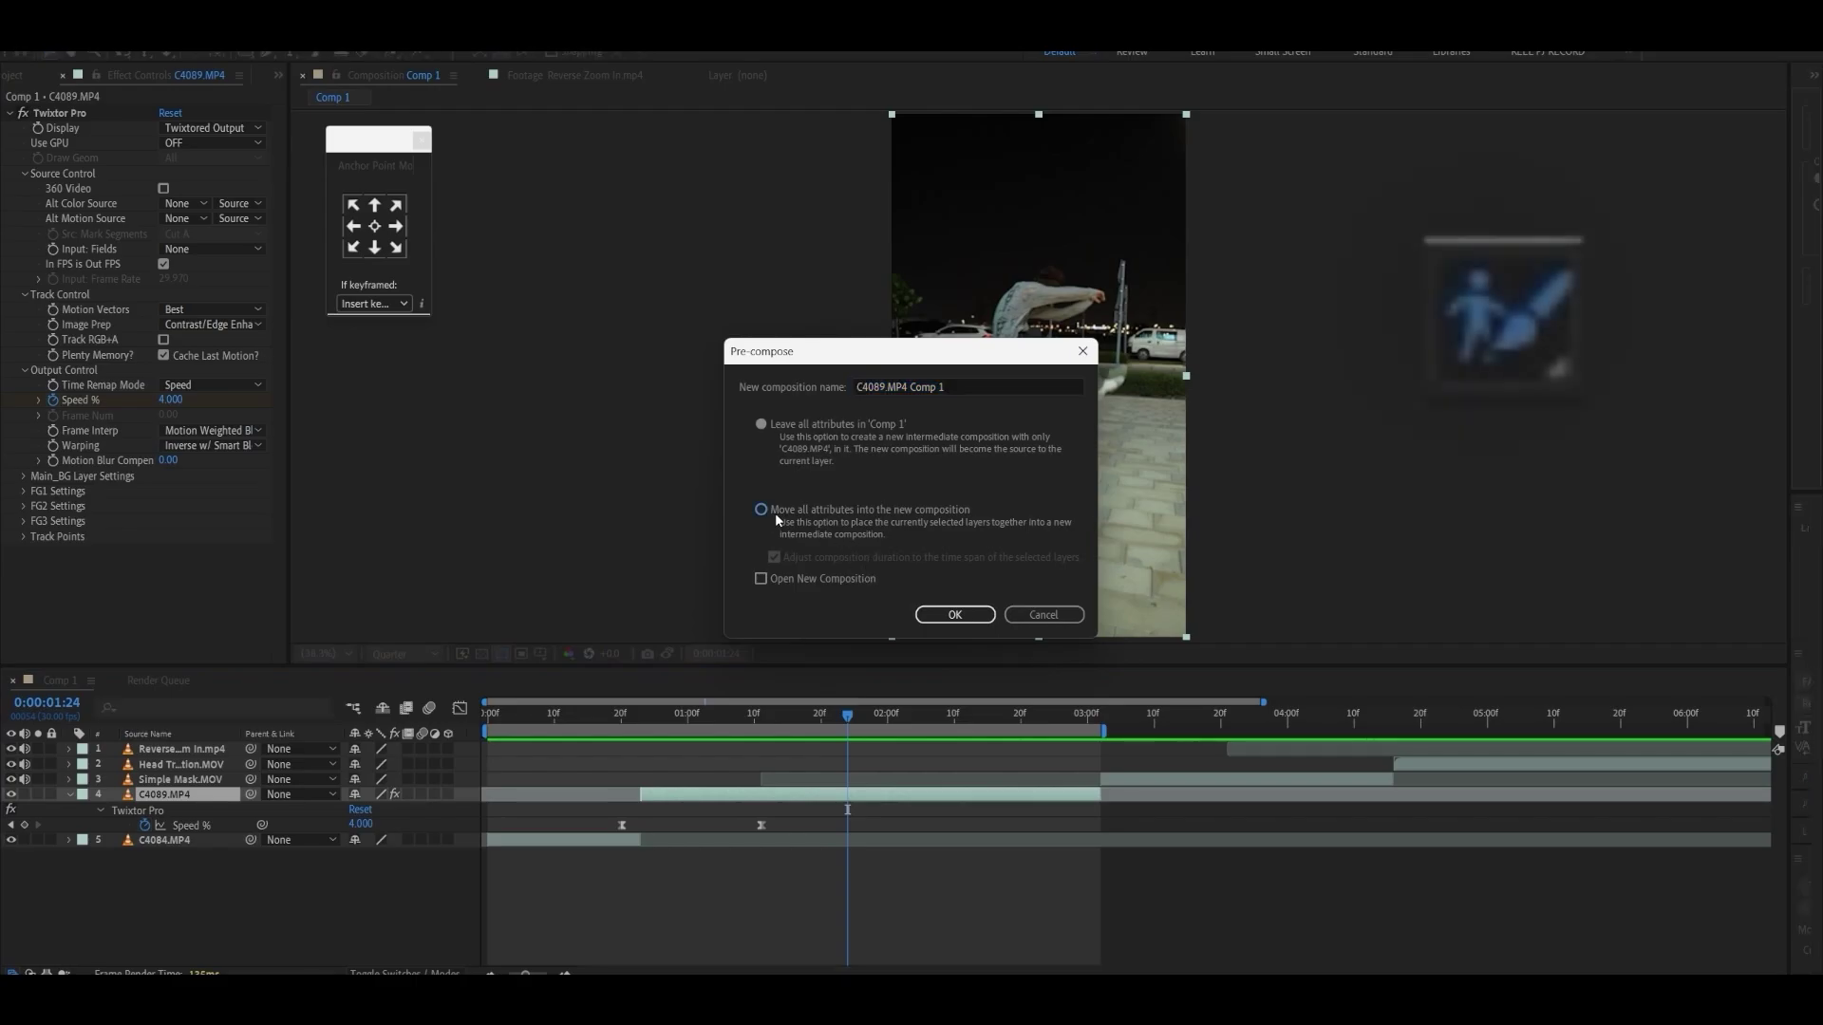
pyautogui.click(952, 615)
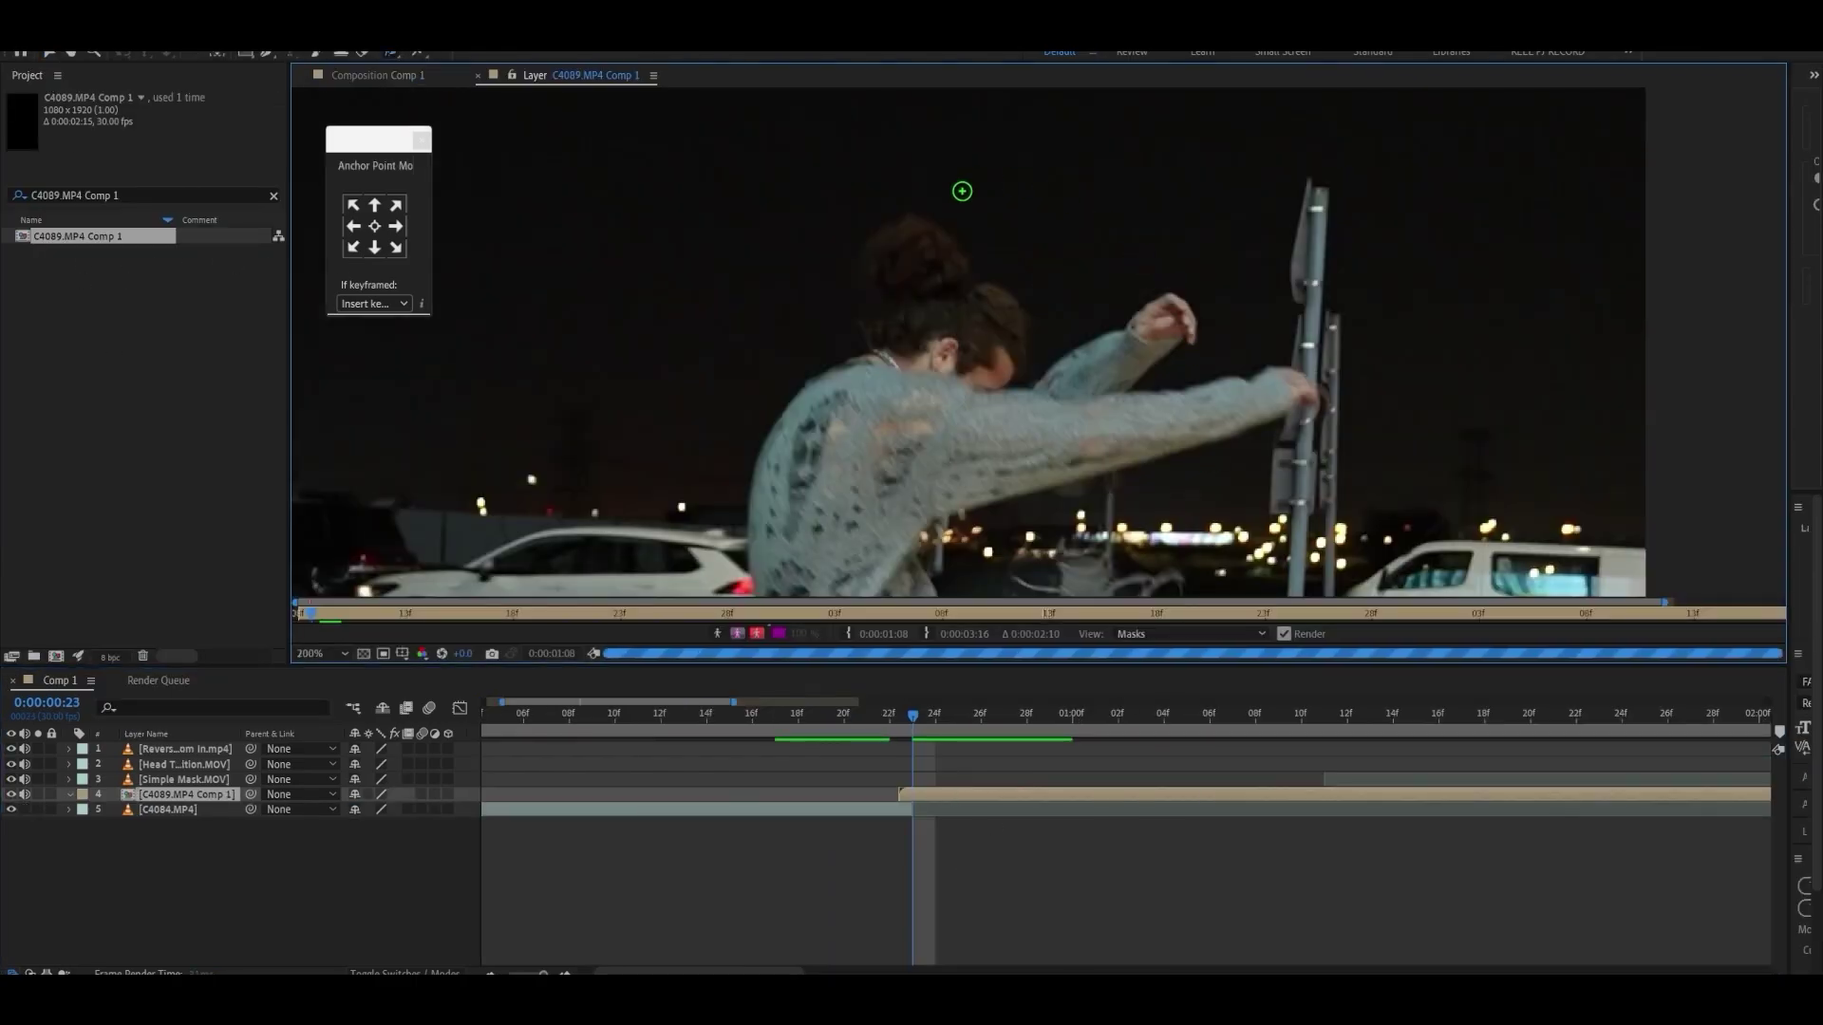
# Step: Paint Roto Brush strokes over the jumping person's head, arms, torso and legs to select them as the foreground
pyautogui.moveTo(960, 187)
pyautogui.mouseDown()
pyautogui.moveTo(1103, 311)
pyautogui.moveTo(1226, 278)
pyautogui.mouseUp()
pyautogui.moveTo(1054, 475); pyautogui.dragTo(1109, 370)
pyautogui.moveTo(1118, 517); pyautogui.dragTo(1006, 474)
pyautogui.moveTo(1035, 541); pyautogui.dragTo(977, 142)
pyautogui.moveTo(944, 271); pyautogui.dragTo(973, 237)
pyautogui.scroll(-1, 1025, 313)
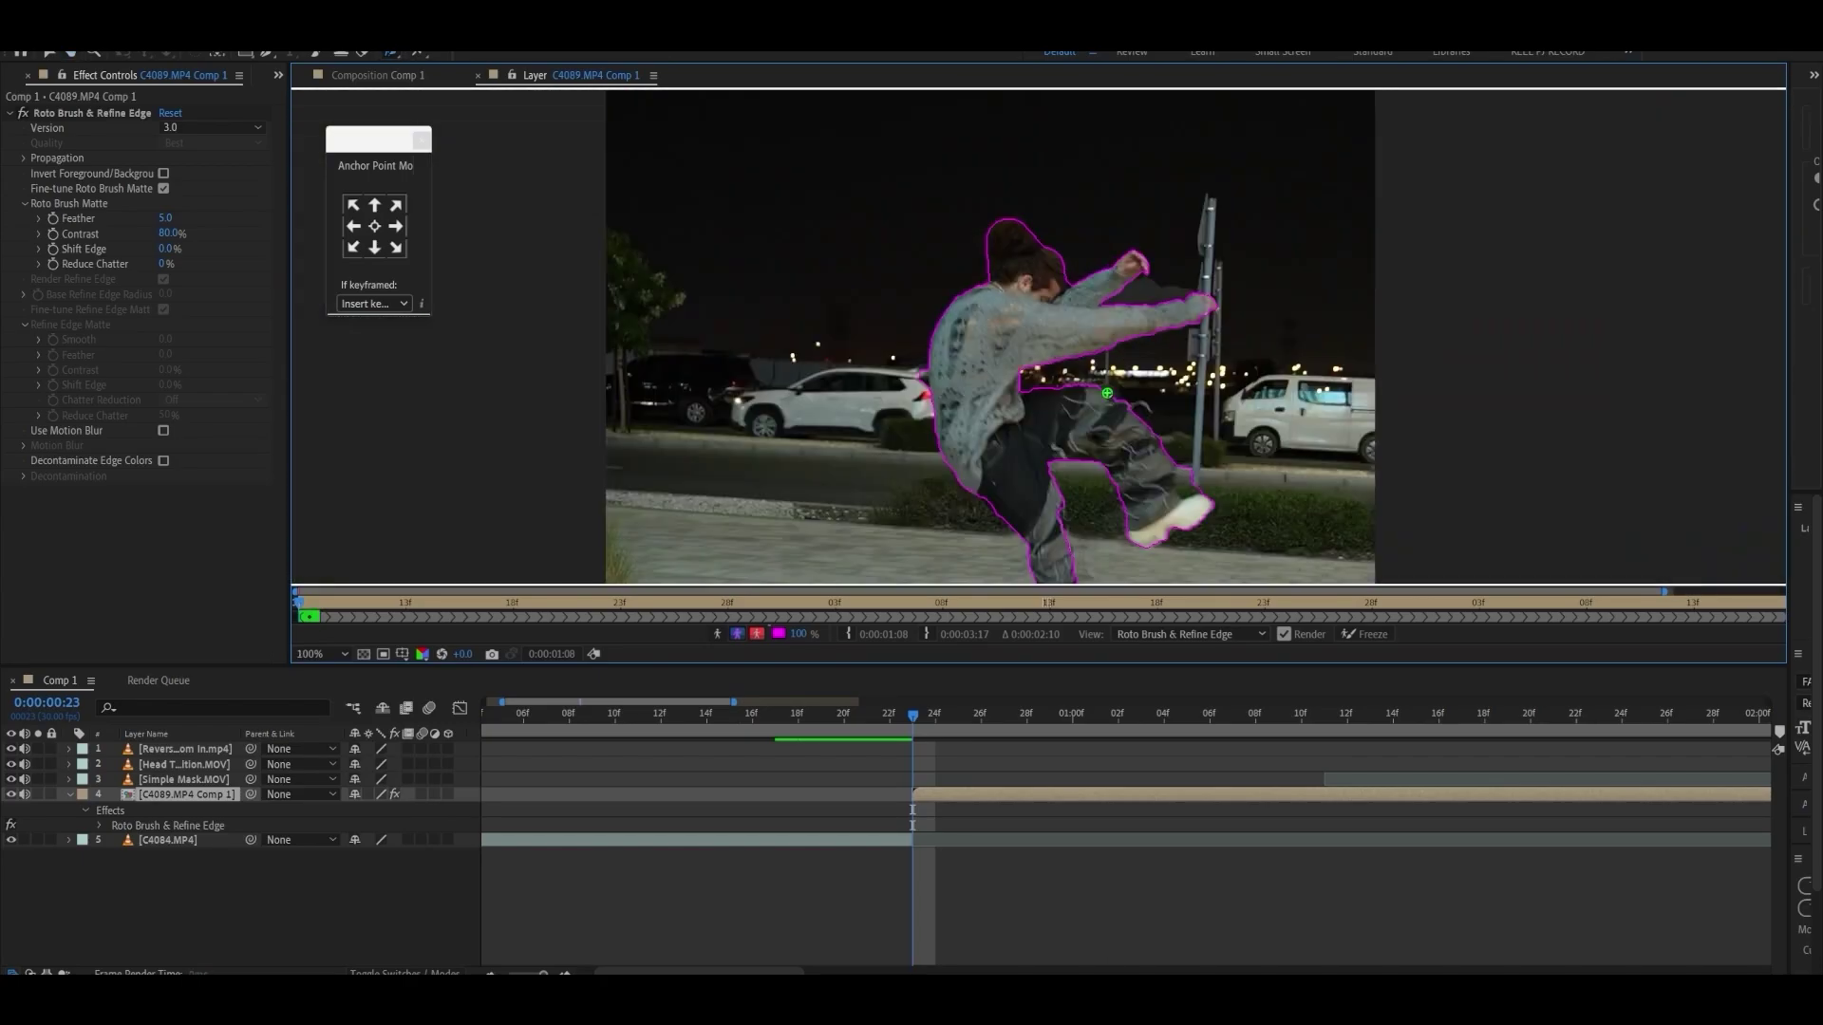
# Step: Propagate the Roto Brush selection through the clip, freeze it and return to Comp 1
pyautogui.scroll(-1, 860, 254)
pyautogui.hscroll(3, 1094, 836)
pyautogui.moveTo(631, 719); pyautogui.dragTo(832, 719)
pyautogui.scroll(-2, 836, 719)
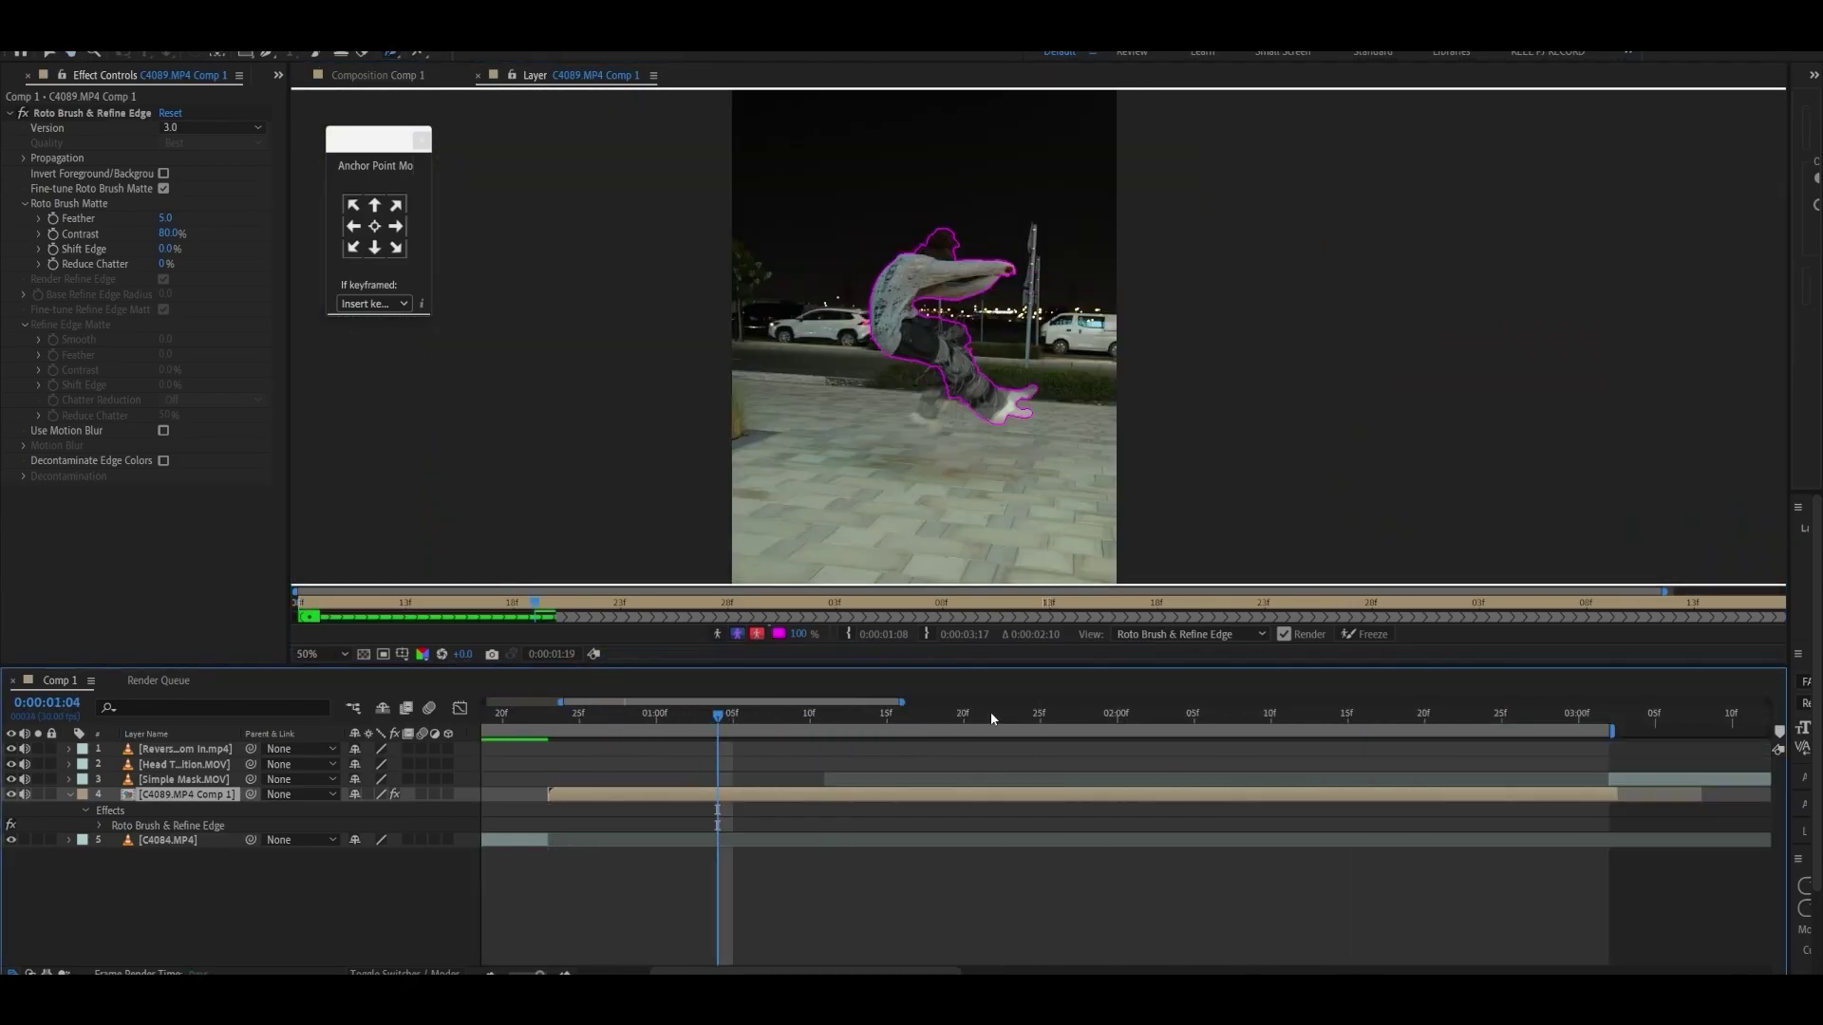
pyautogui.click(1578, 723)
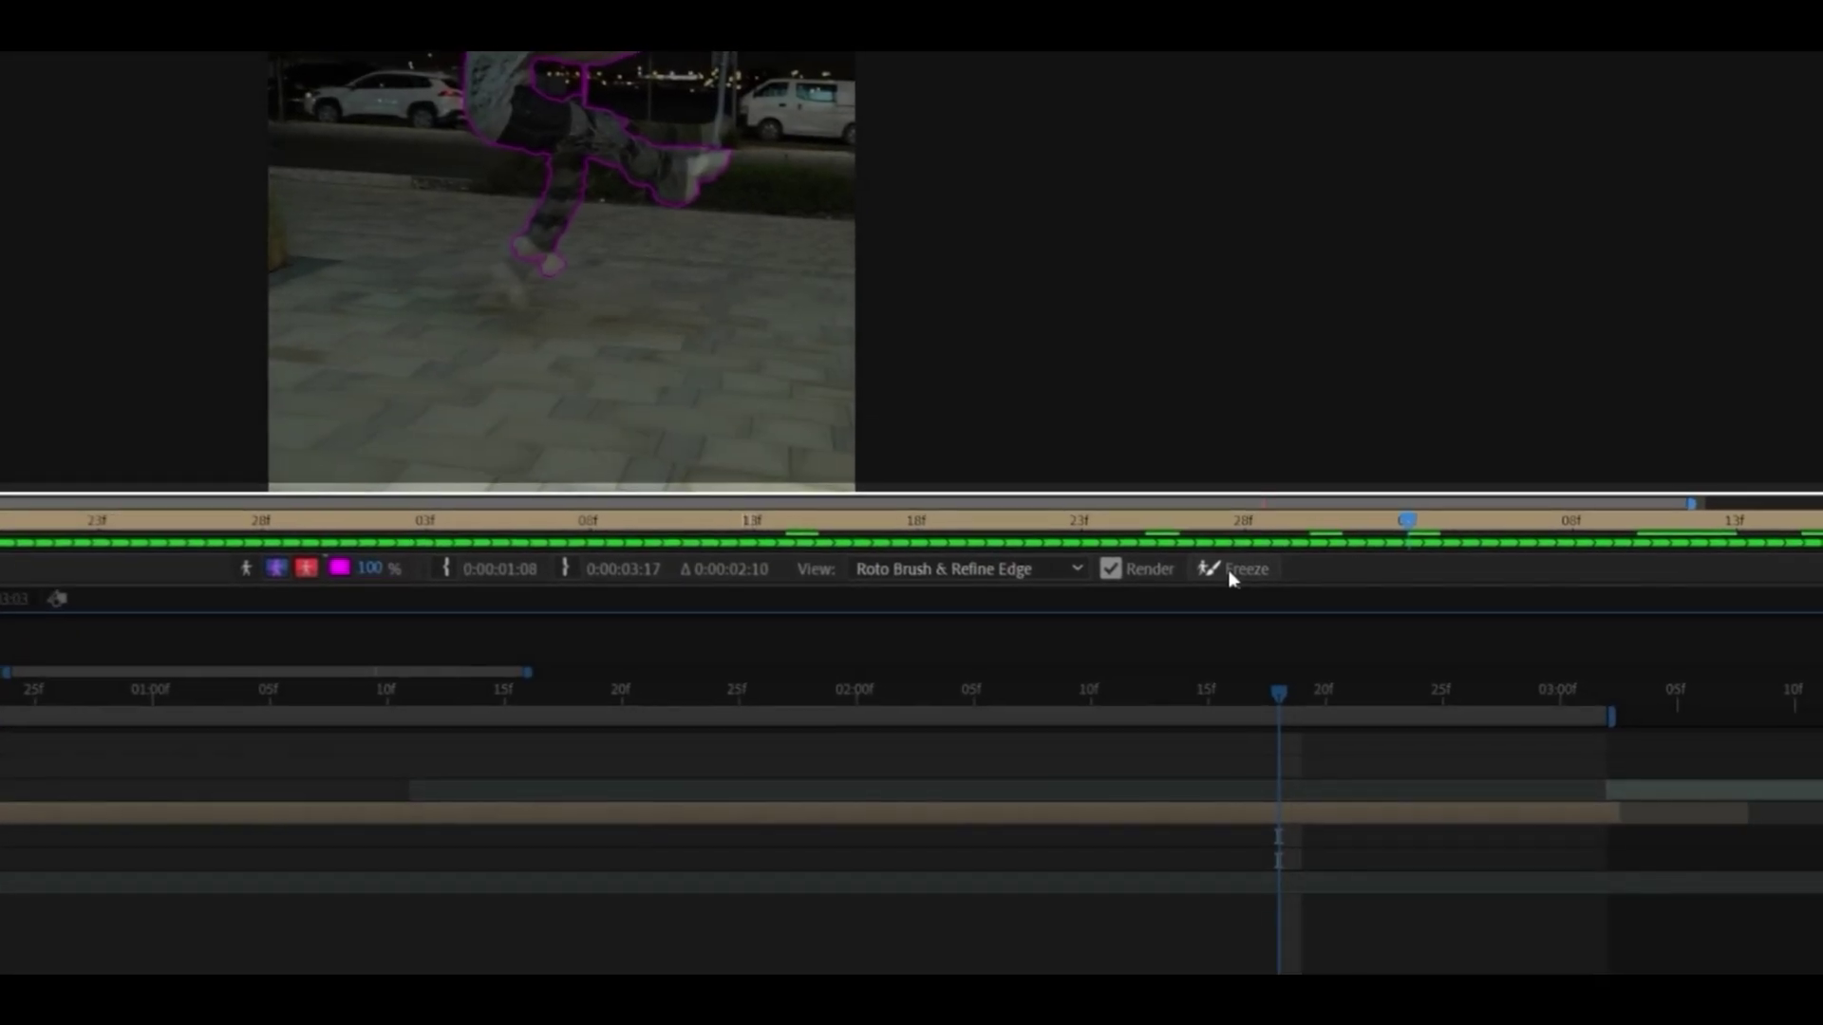
pyautogui.click(1343, 627)
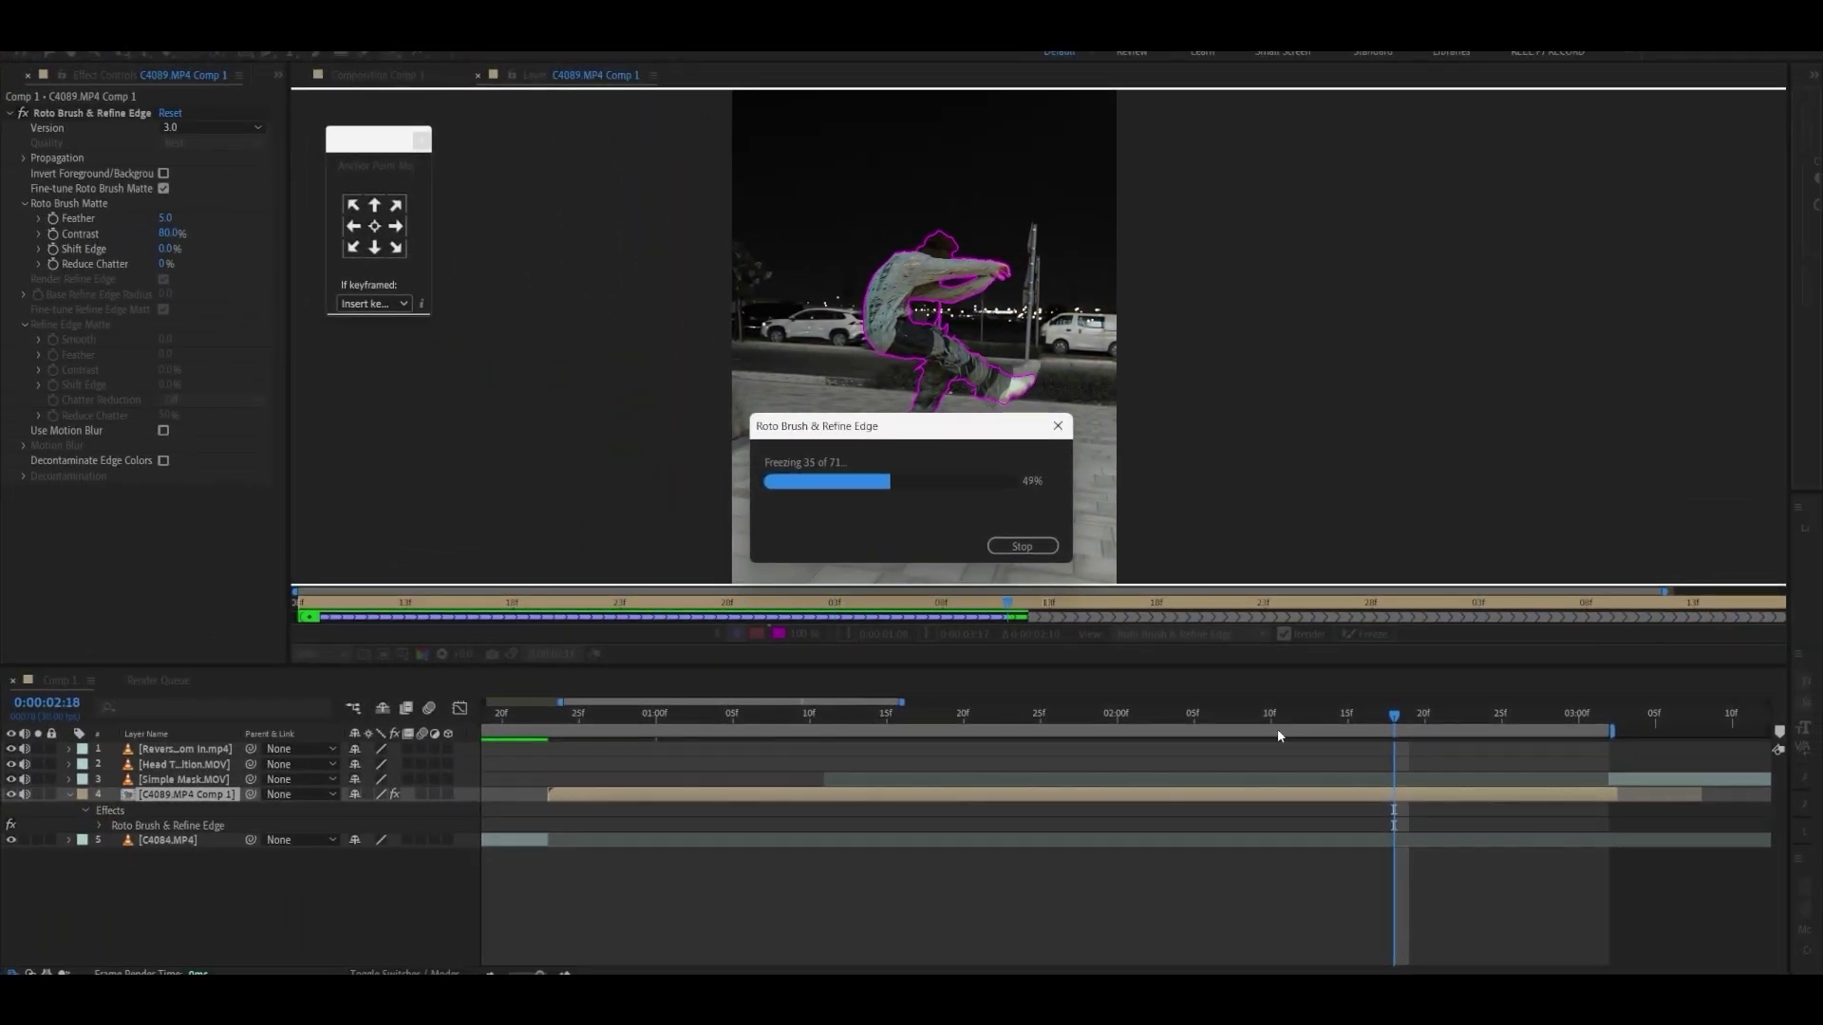
pyautogui.click(412, 76)
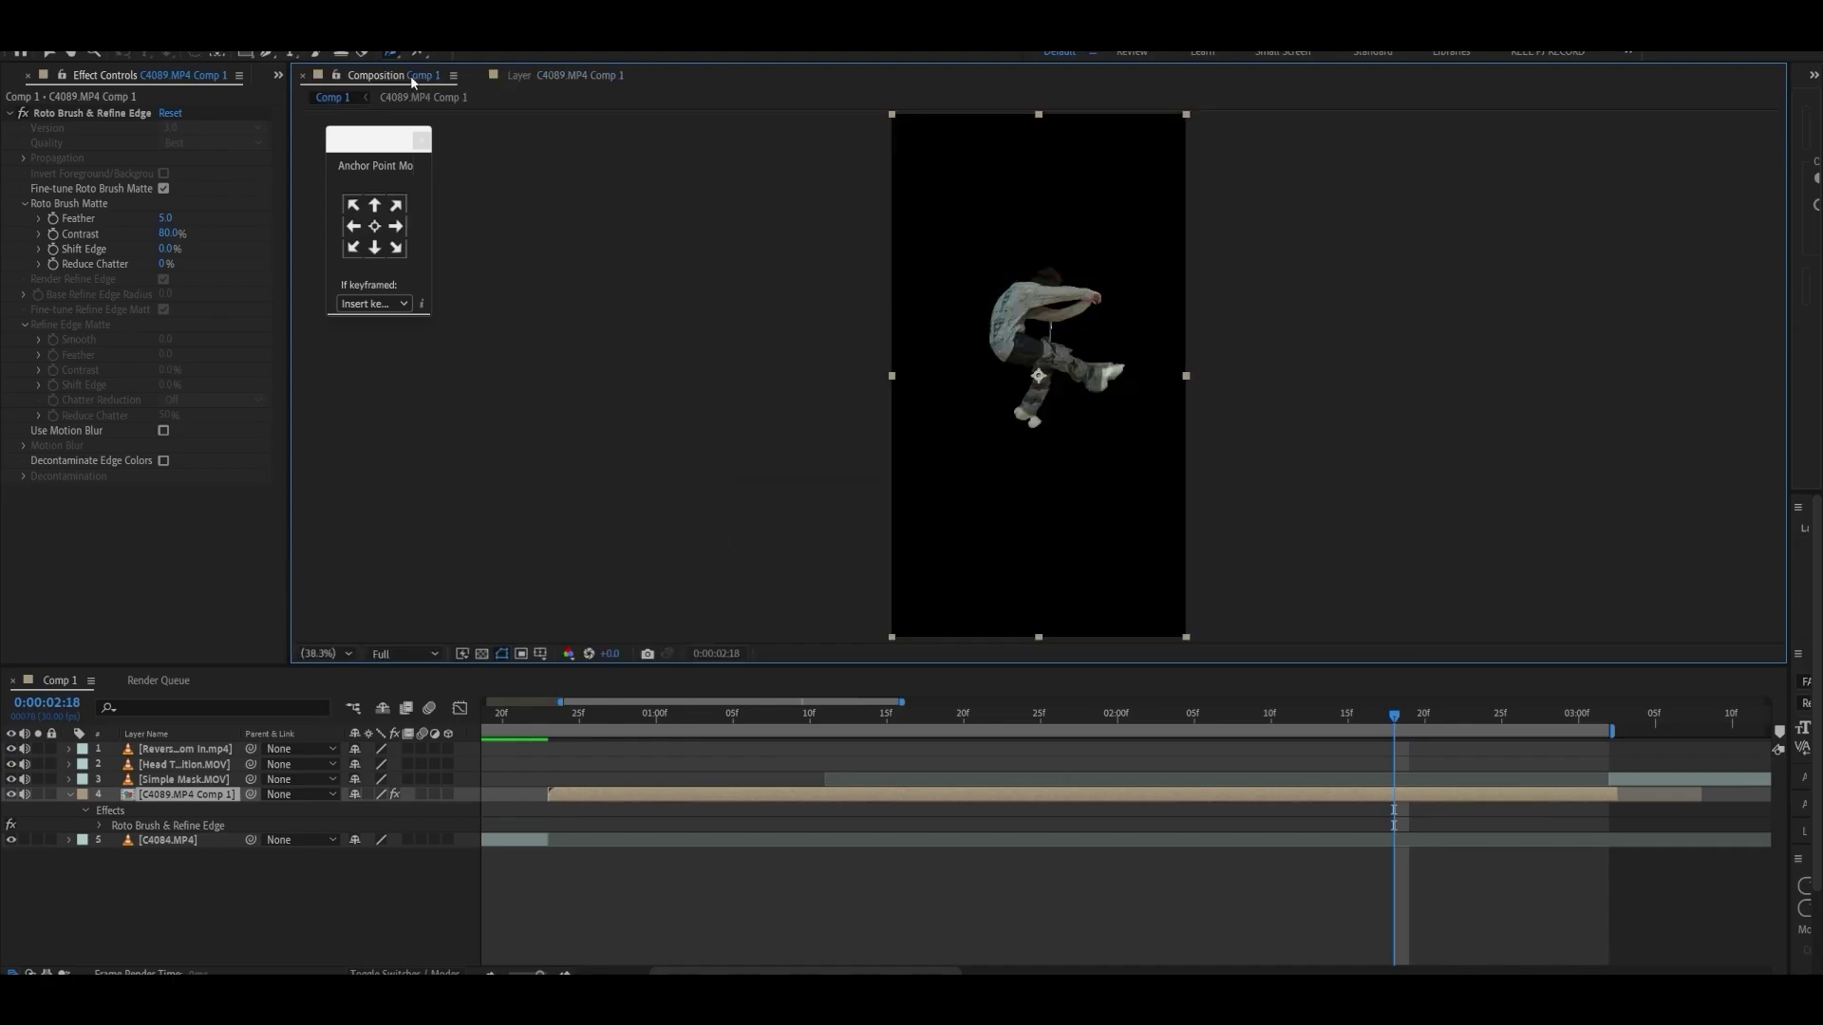
# Step: Set the Comp 1 preview resolution to Quarter and check the cutout at several frames
pyautogui.scroll(-3, 1166, 806)
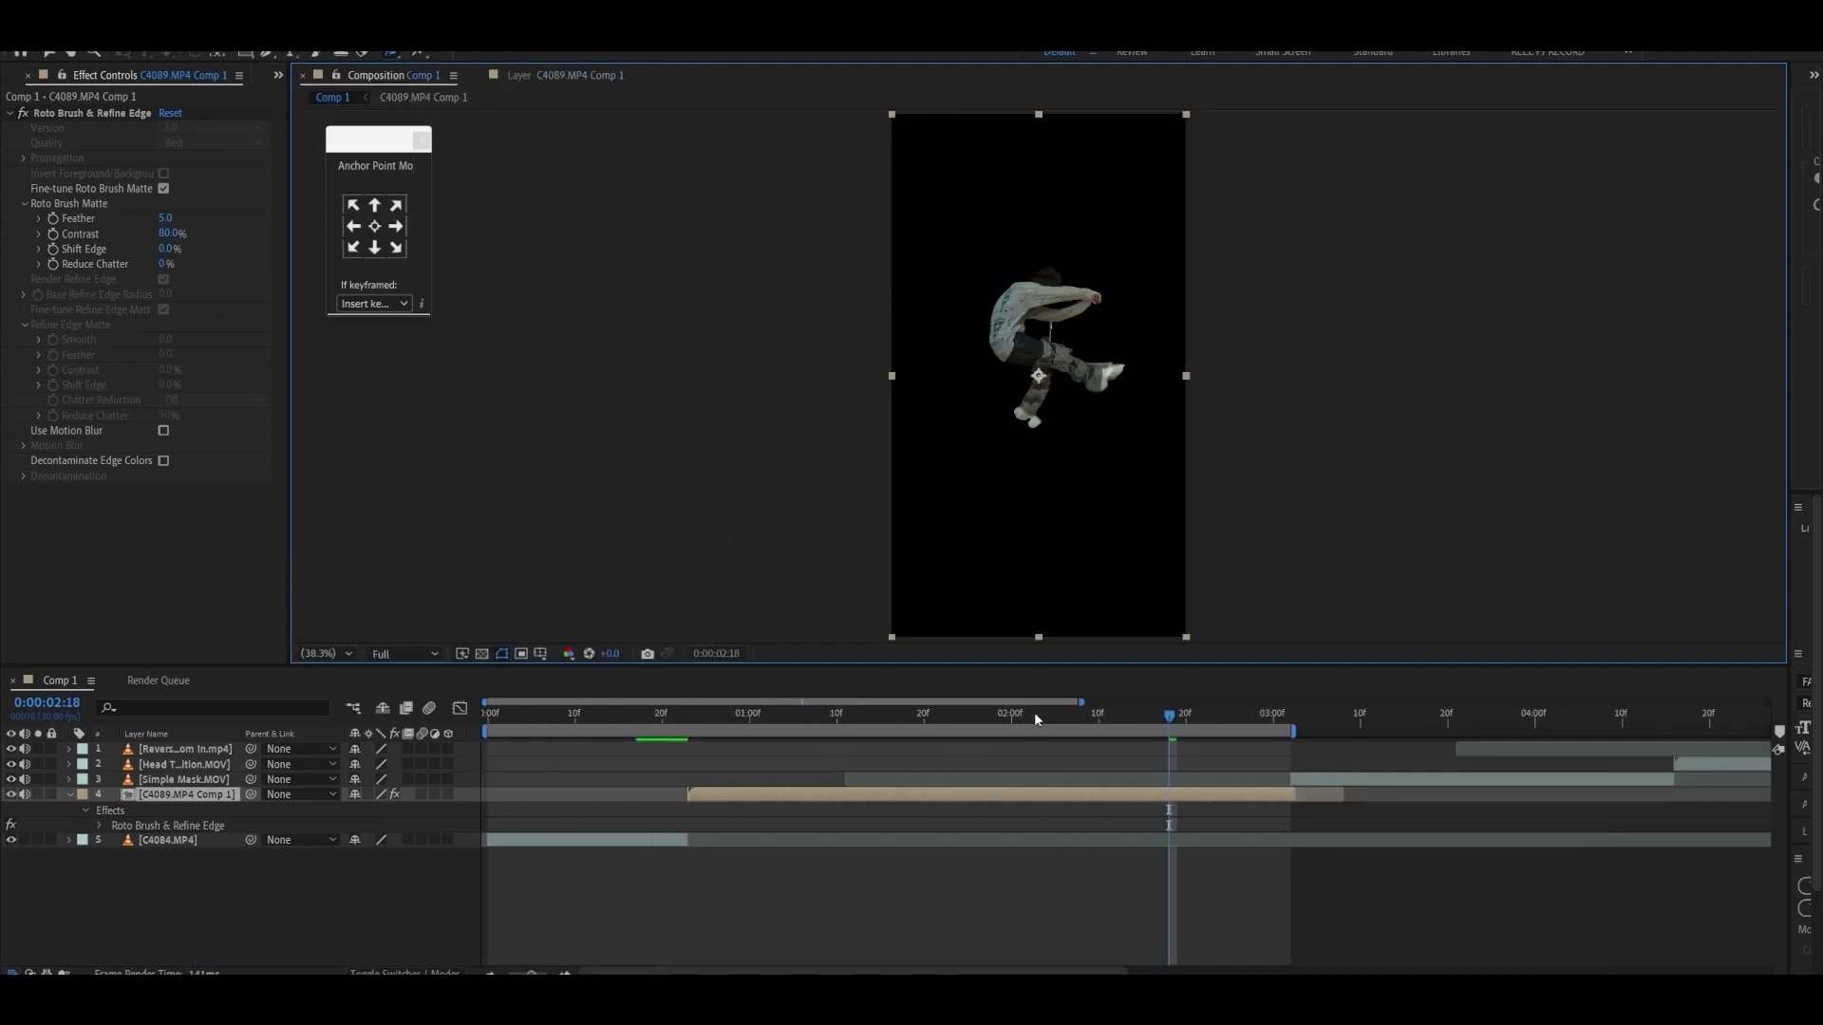
pyautogui.moveTo(1034, 718); pyautogui.dragTo(814, 732)
pyautogui.click(419, 656)
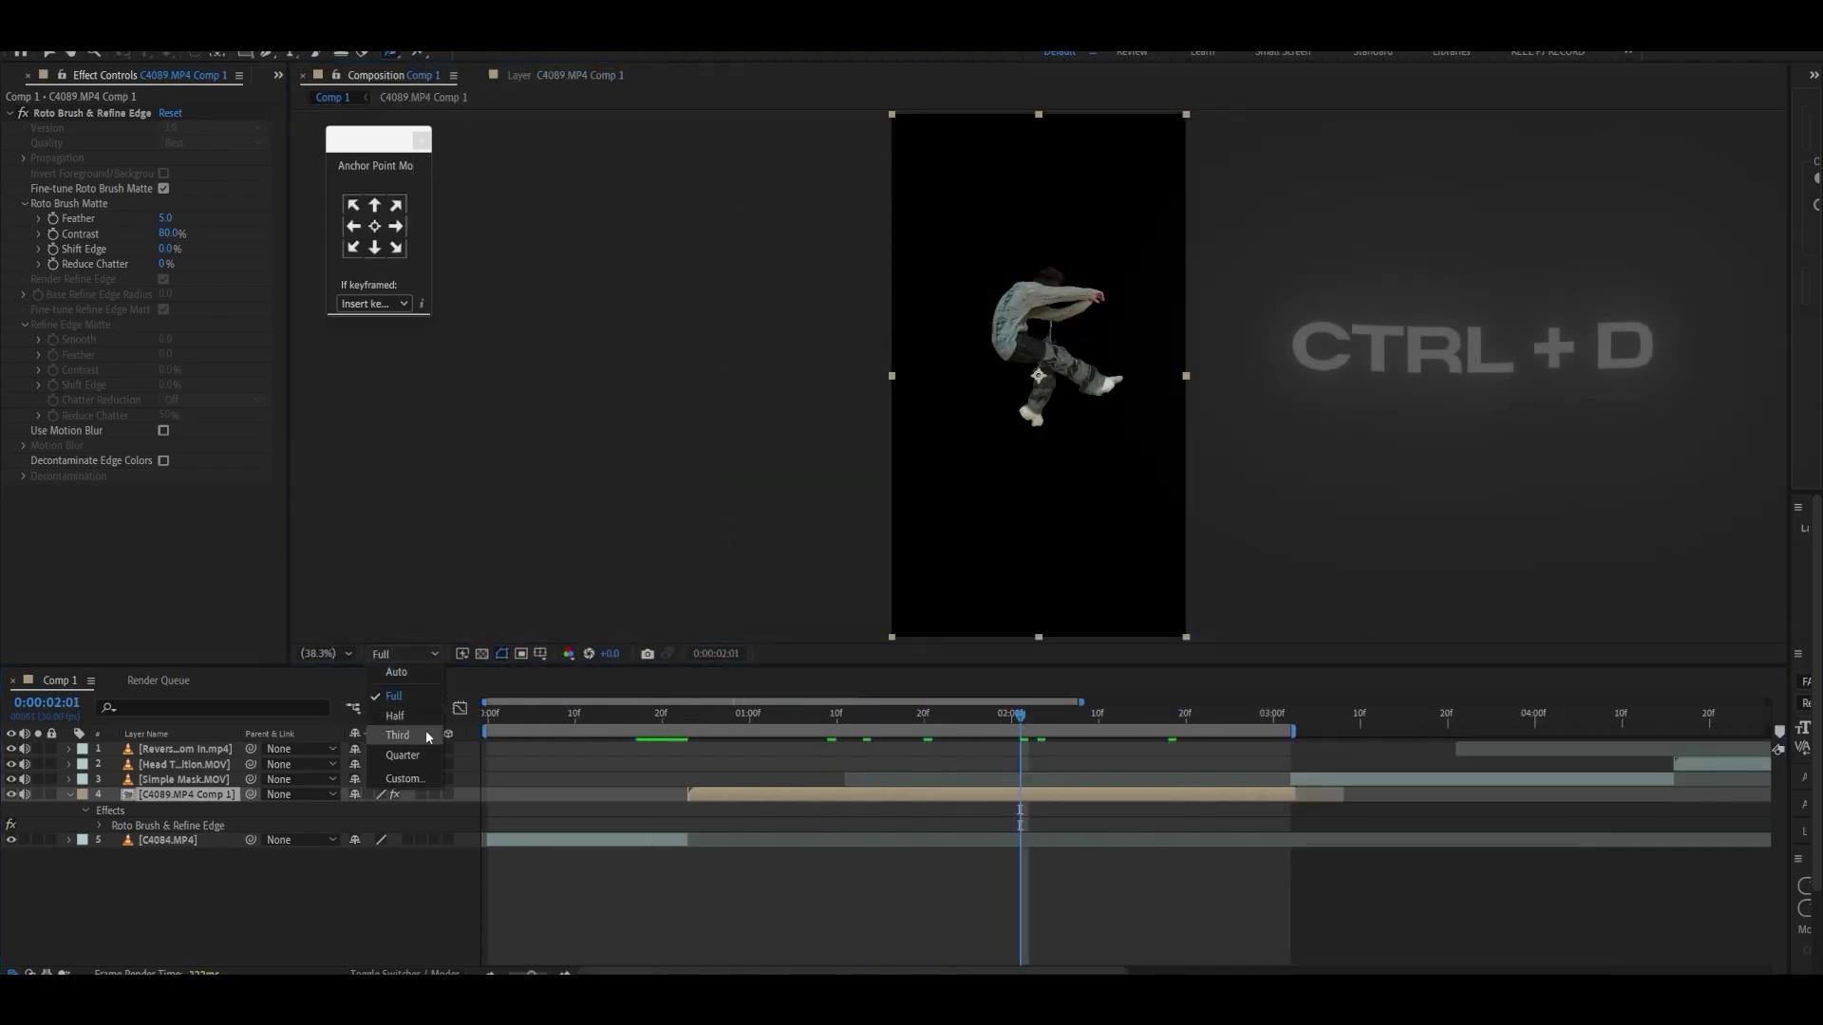
pyautogui.click(425, 755)
pyautogui.moveTo(898, 721); pyautogui.dragTo(972, 798)
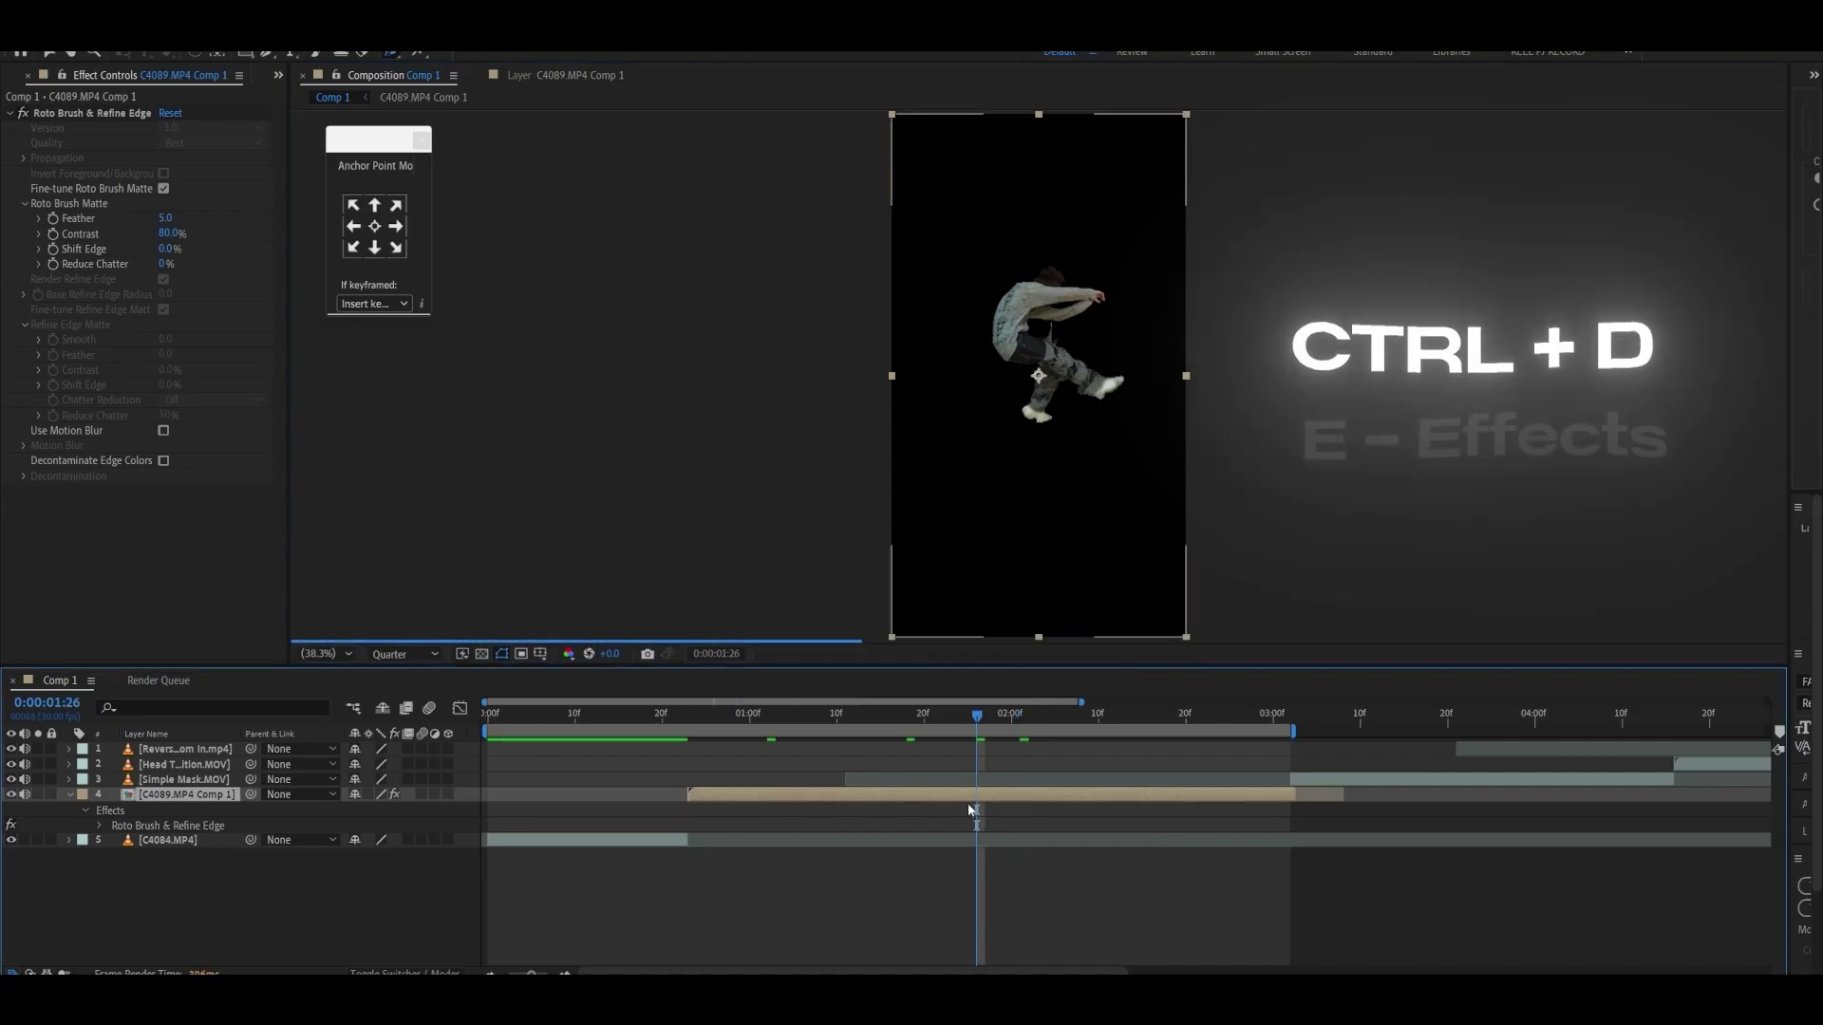
# Step: Duplicate the C4089.MP4 Comp 1 layer and delete Roto Brush & Refine Edge from the lower copy
pyautogui.hotkey('ctrl', 'd')
pyautogui.press('e')
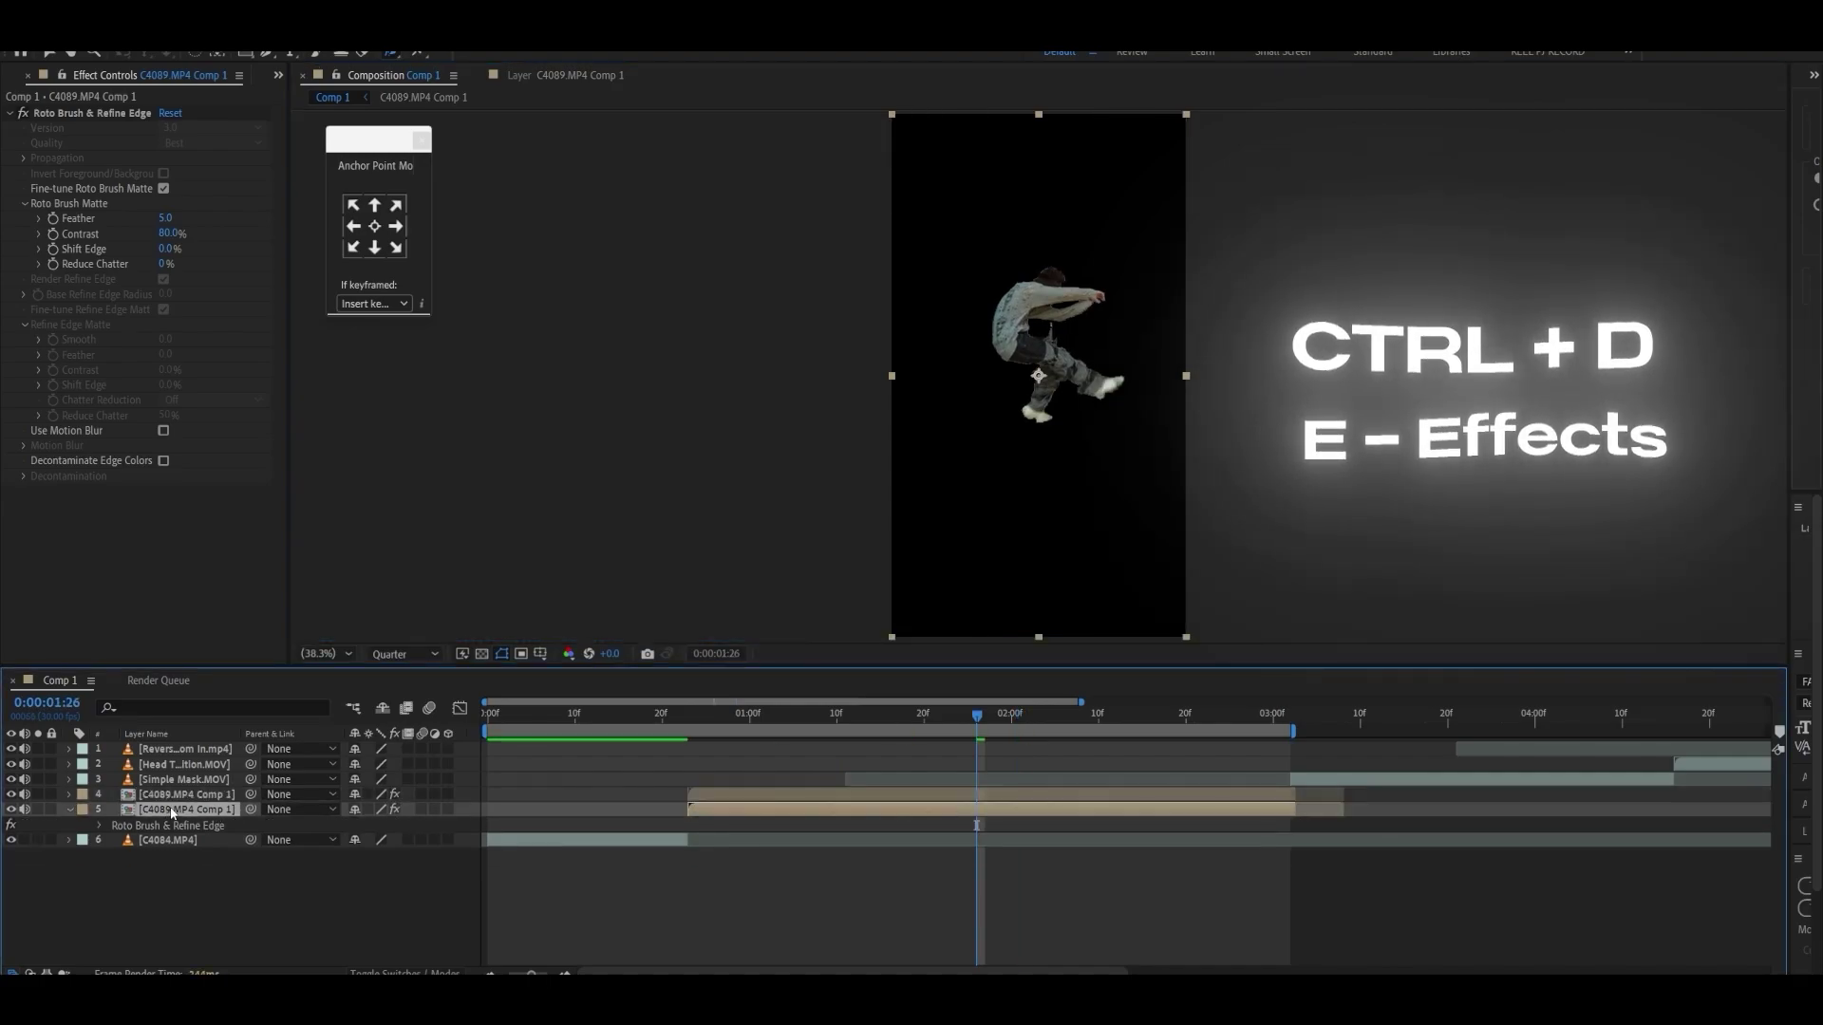
pyautogui.click(211, 826)
pyautogui.press('Delete')
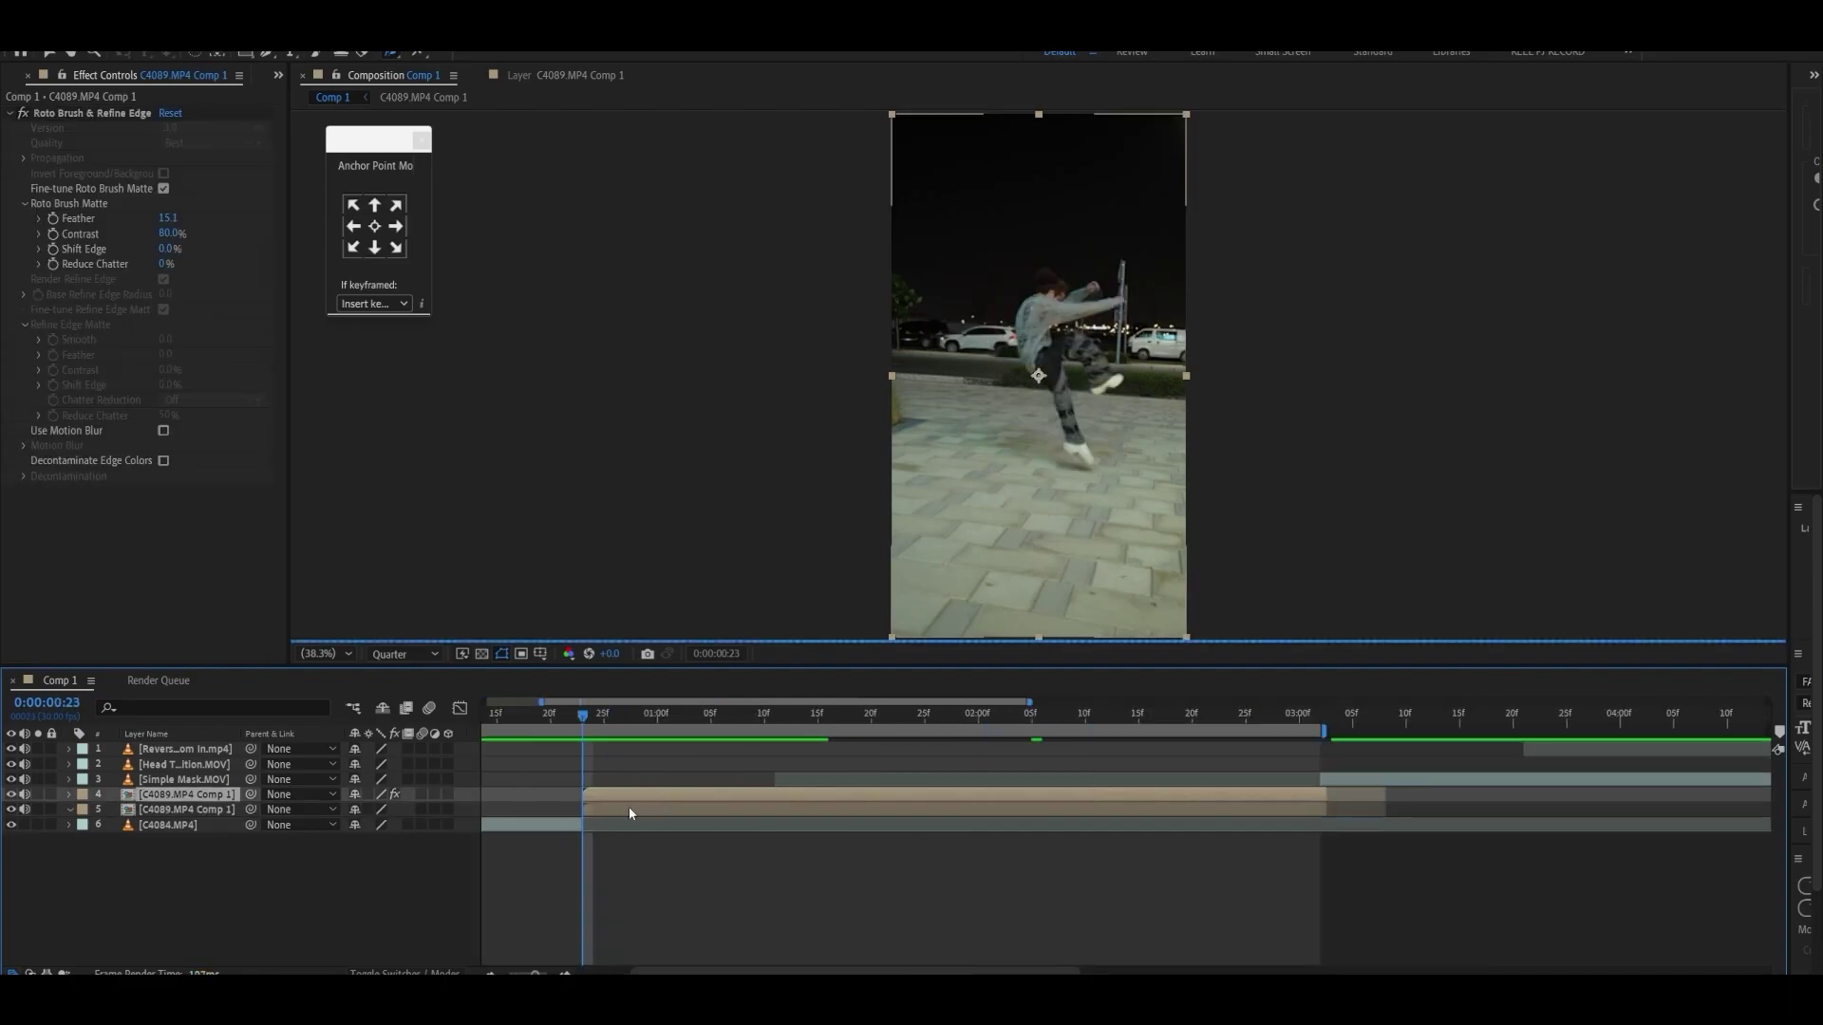
# Step: Duplicate the rotoscoped layer and add an Anchor Point keyframe to the lower cutout copy at 0:00:00:23
pyautogui.hotkey('ctrl', 'd')
pyautogui.press('a')
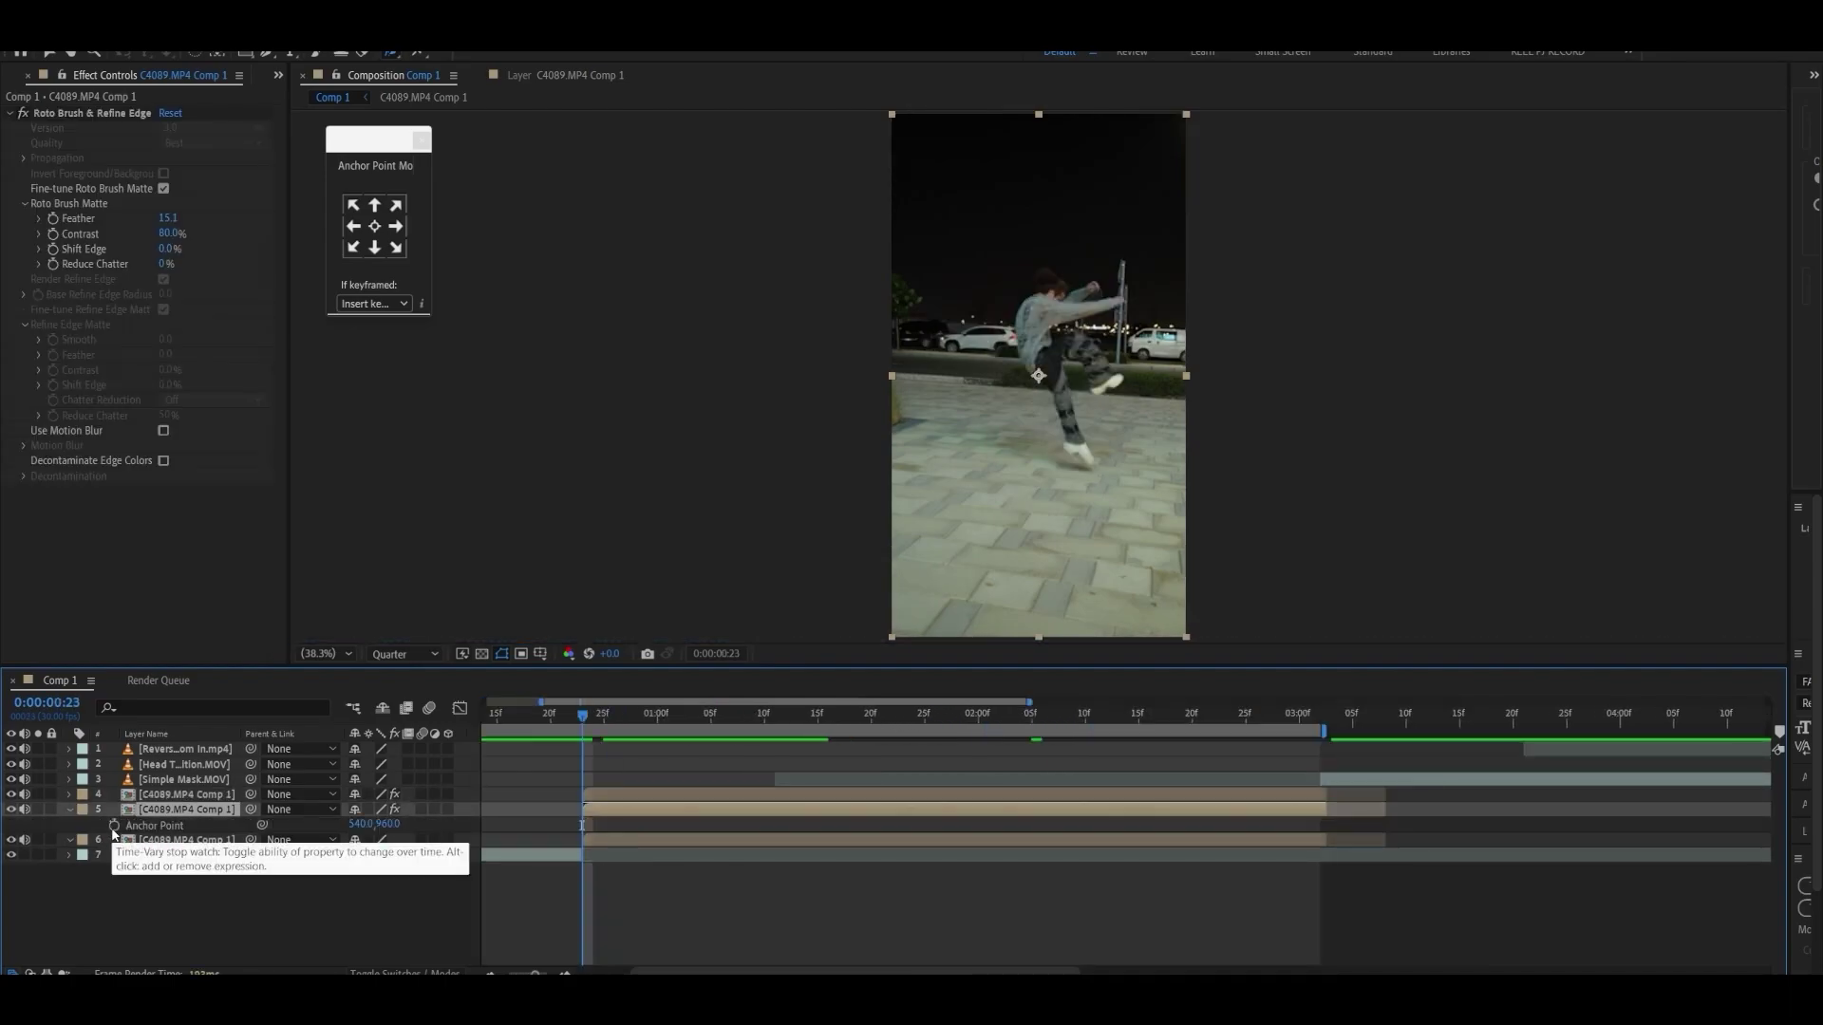
pyautogui.click(114, 826)
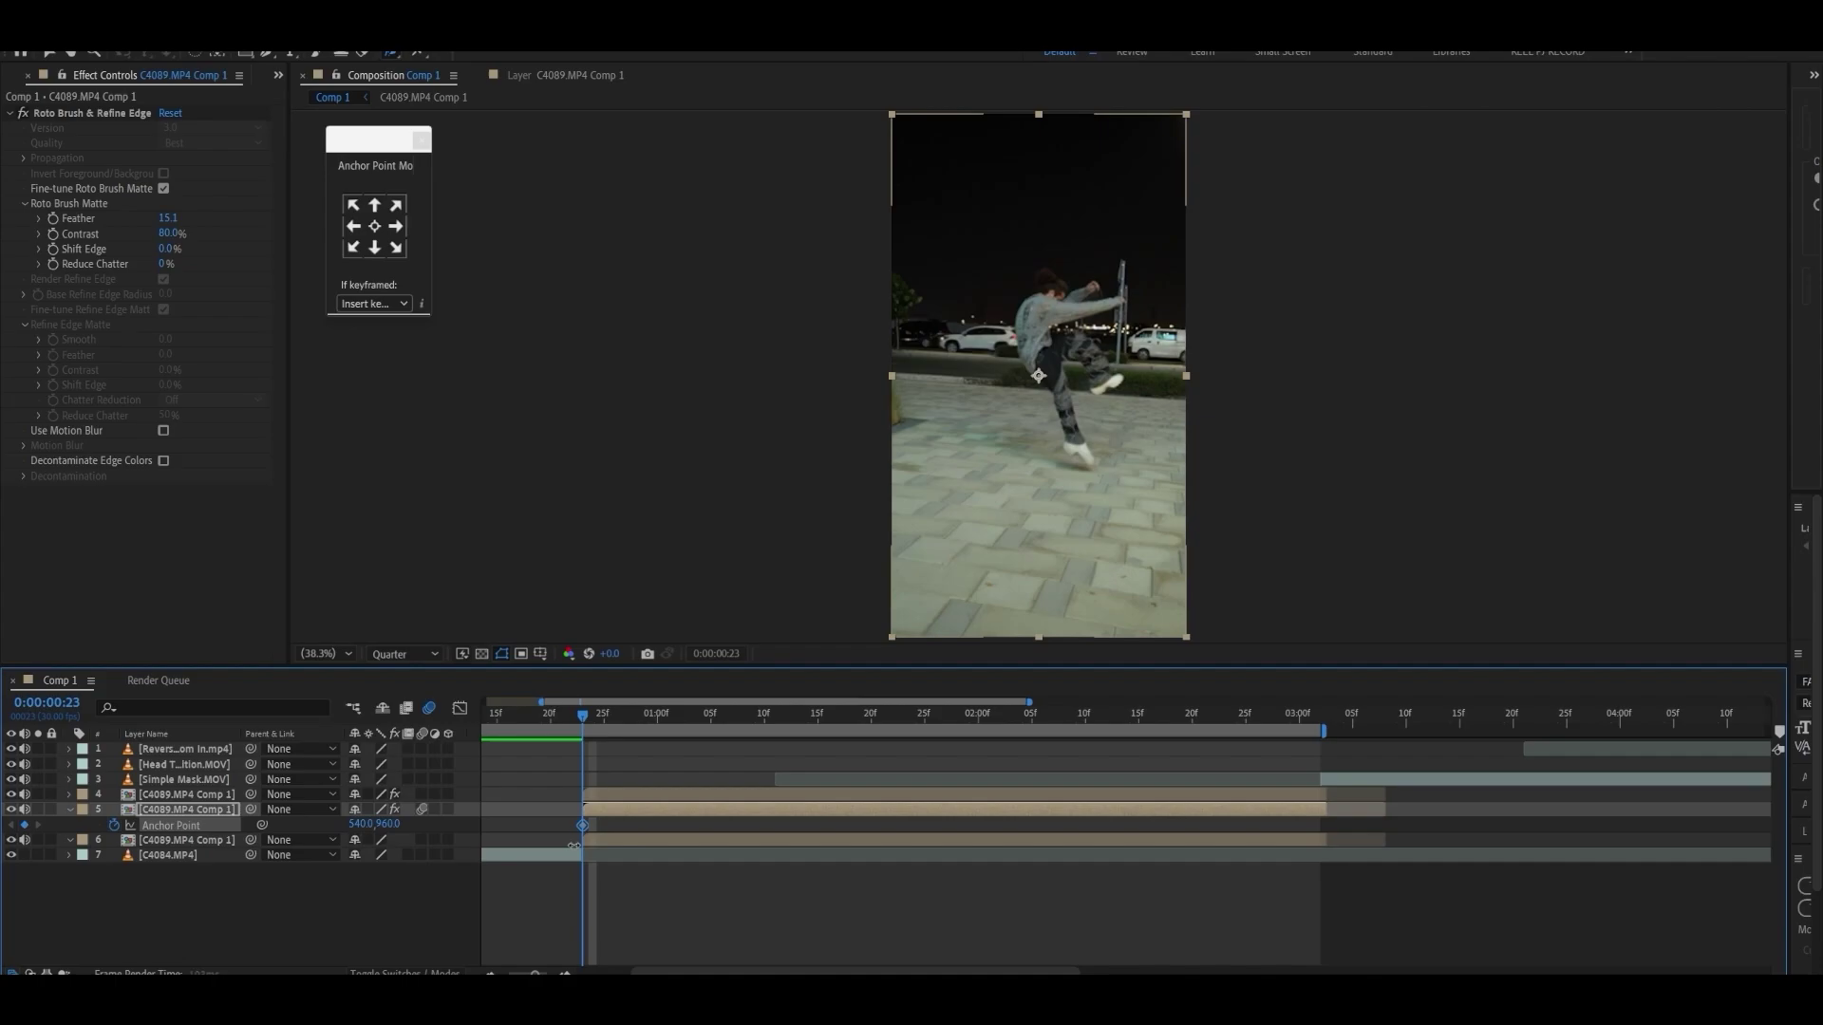
# Step: Keyframe the copy's Anchor Point to 699, 990 at 0:00:01:24 so it shifts away from the original figure
pyautogui.scroll(1, 549, 818)
pyautogui.moveTo(1064, 721); pyautogui.dragTo(1277, 721)
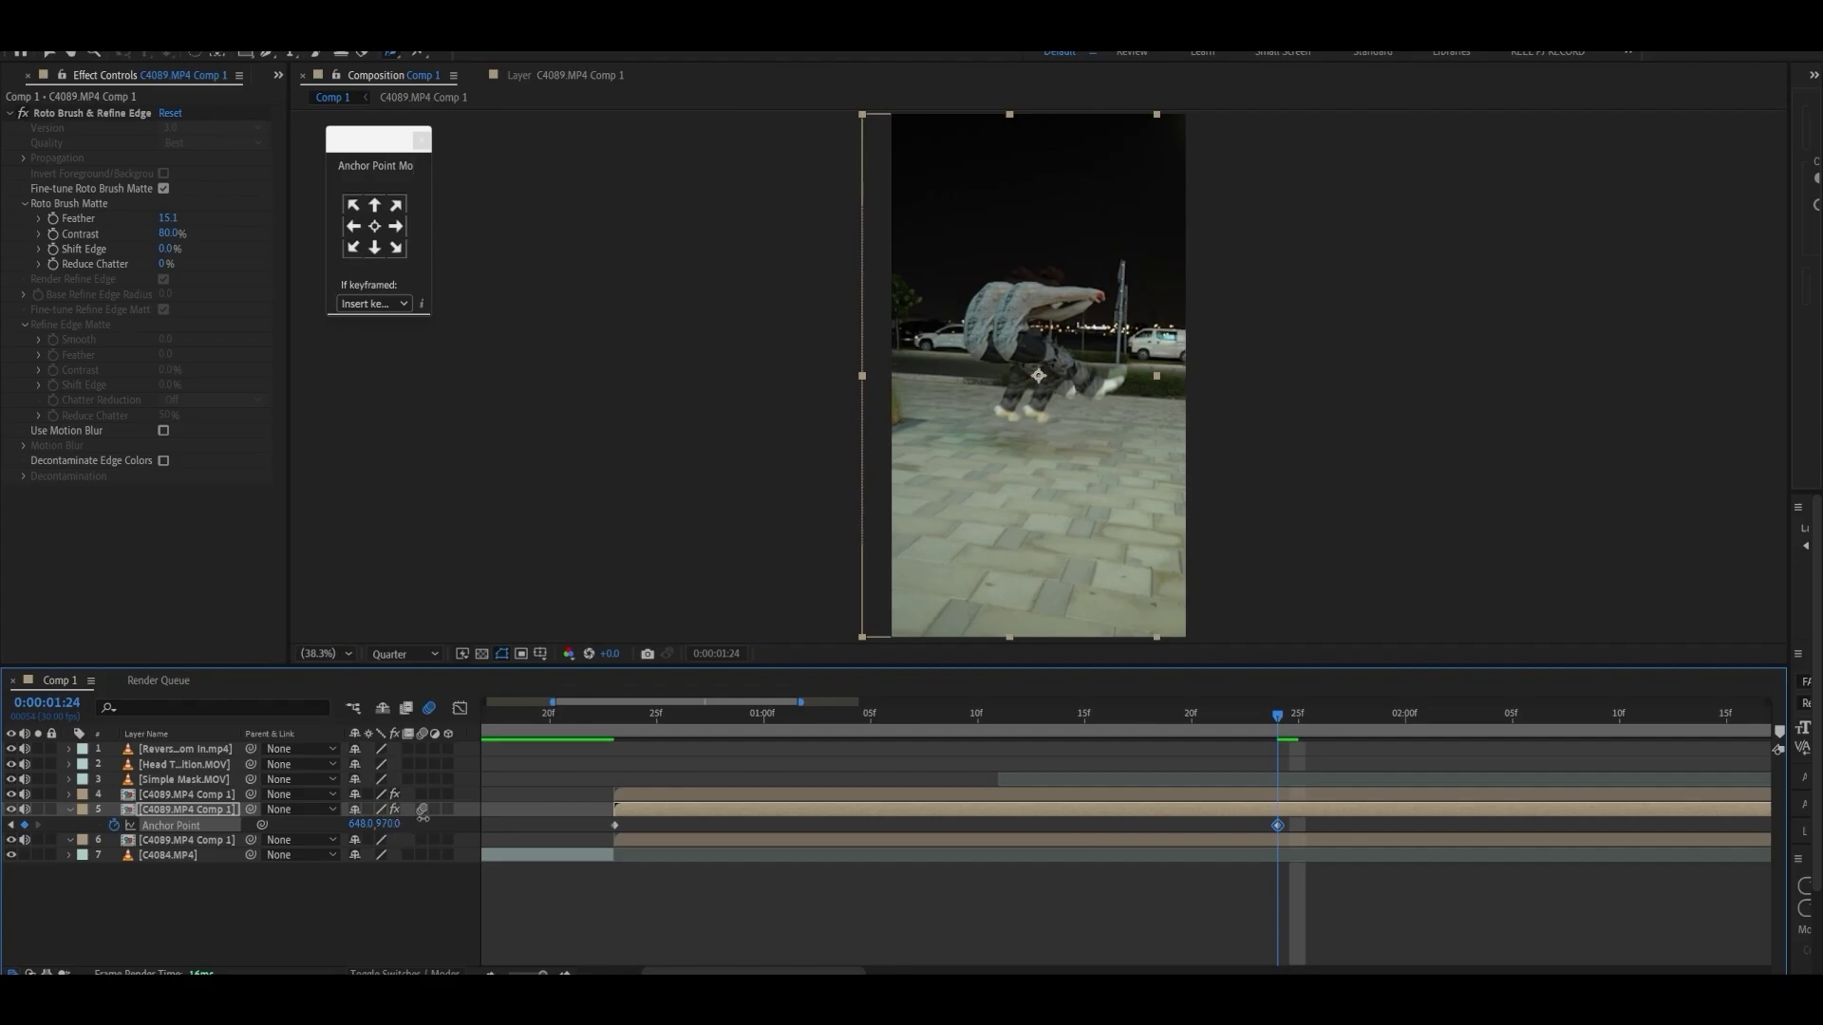
pyautogui.moveTo(474, 810); pyautogui.dragTo(439, 812)
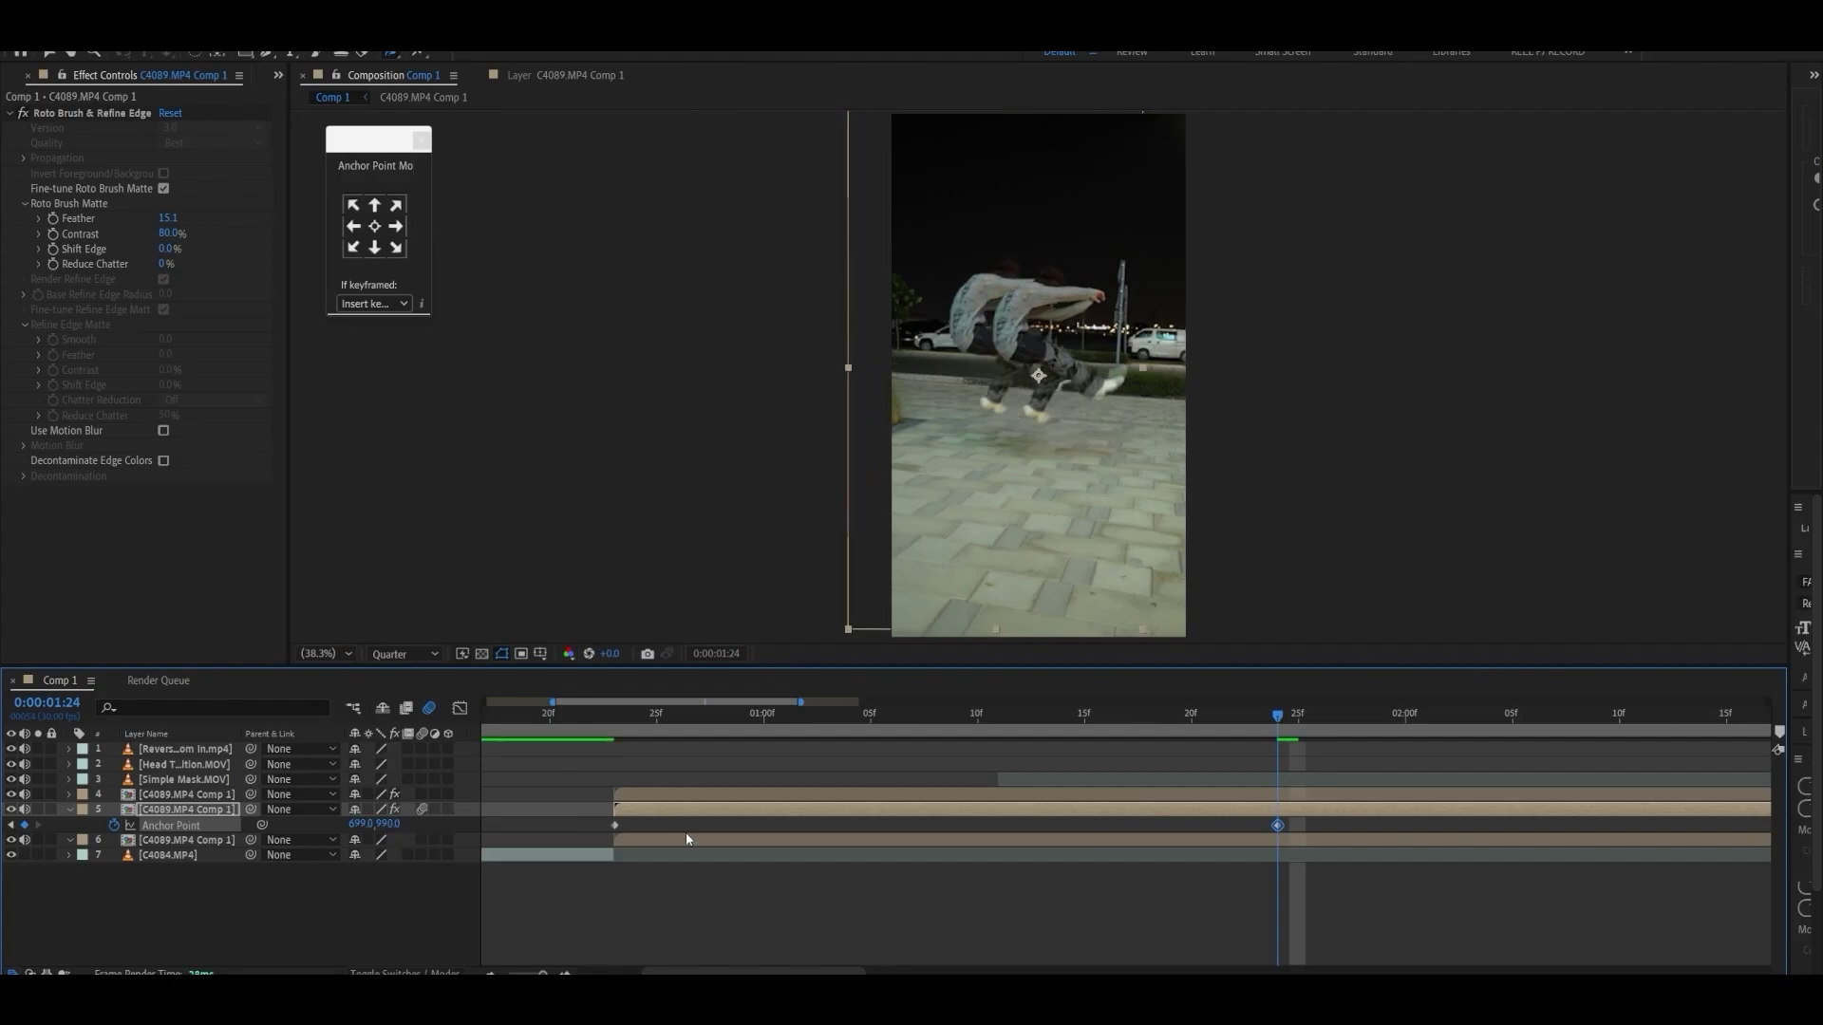
# Step: Easy-ease both Anchor Point keyframes and shape the speed graph for a fast start and long slowdown
pyautogui.moveTo(579, 823); pyautogui.dragTo(1380, 835)
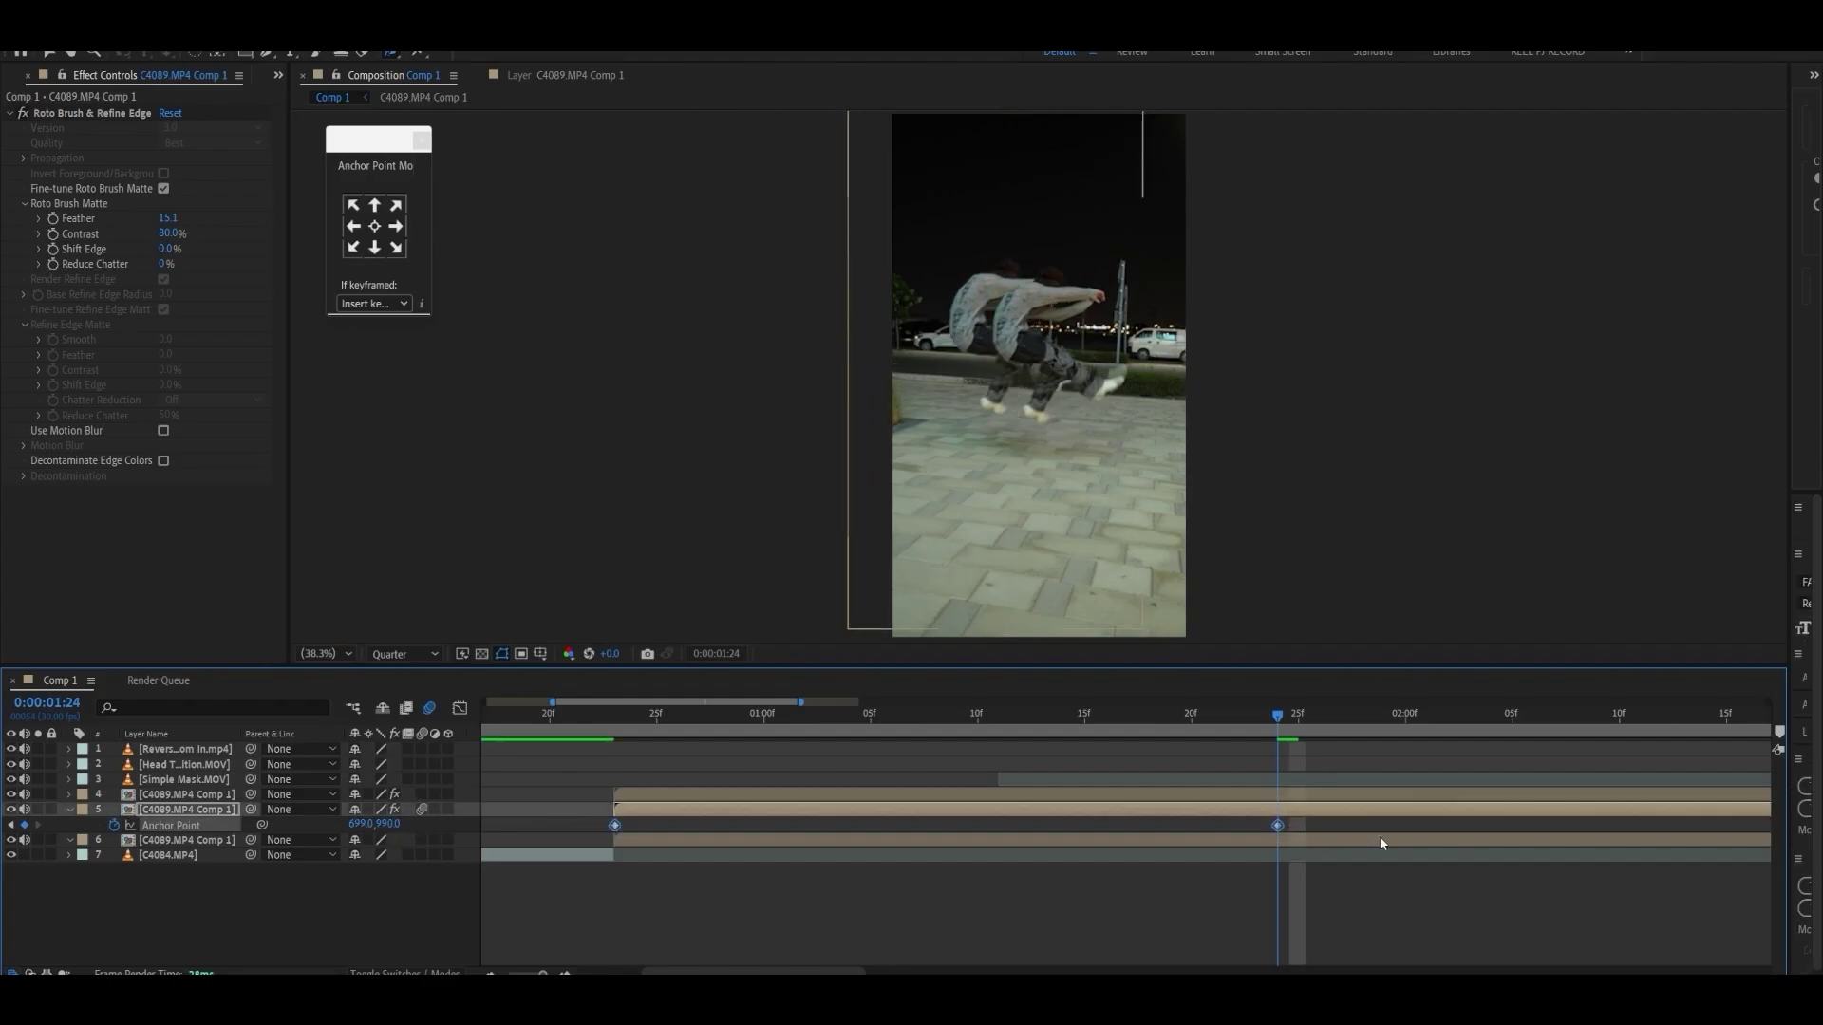
pyautogui.press('F9')
pyautogui.scroll(-2, 1381, 835)
pyautogui.moveTo(989, 827); pyautogui.dragTo(1149, 832)
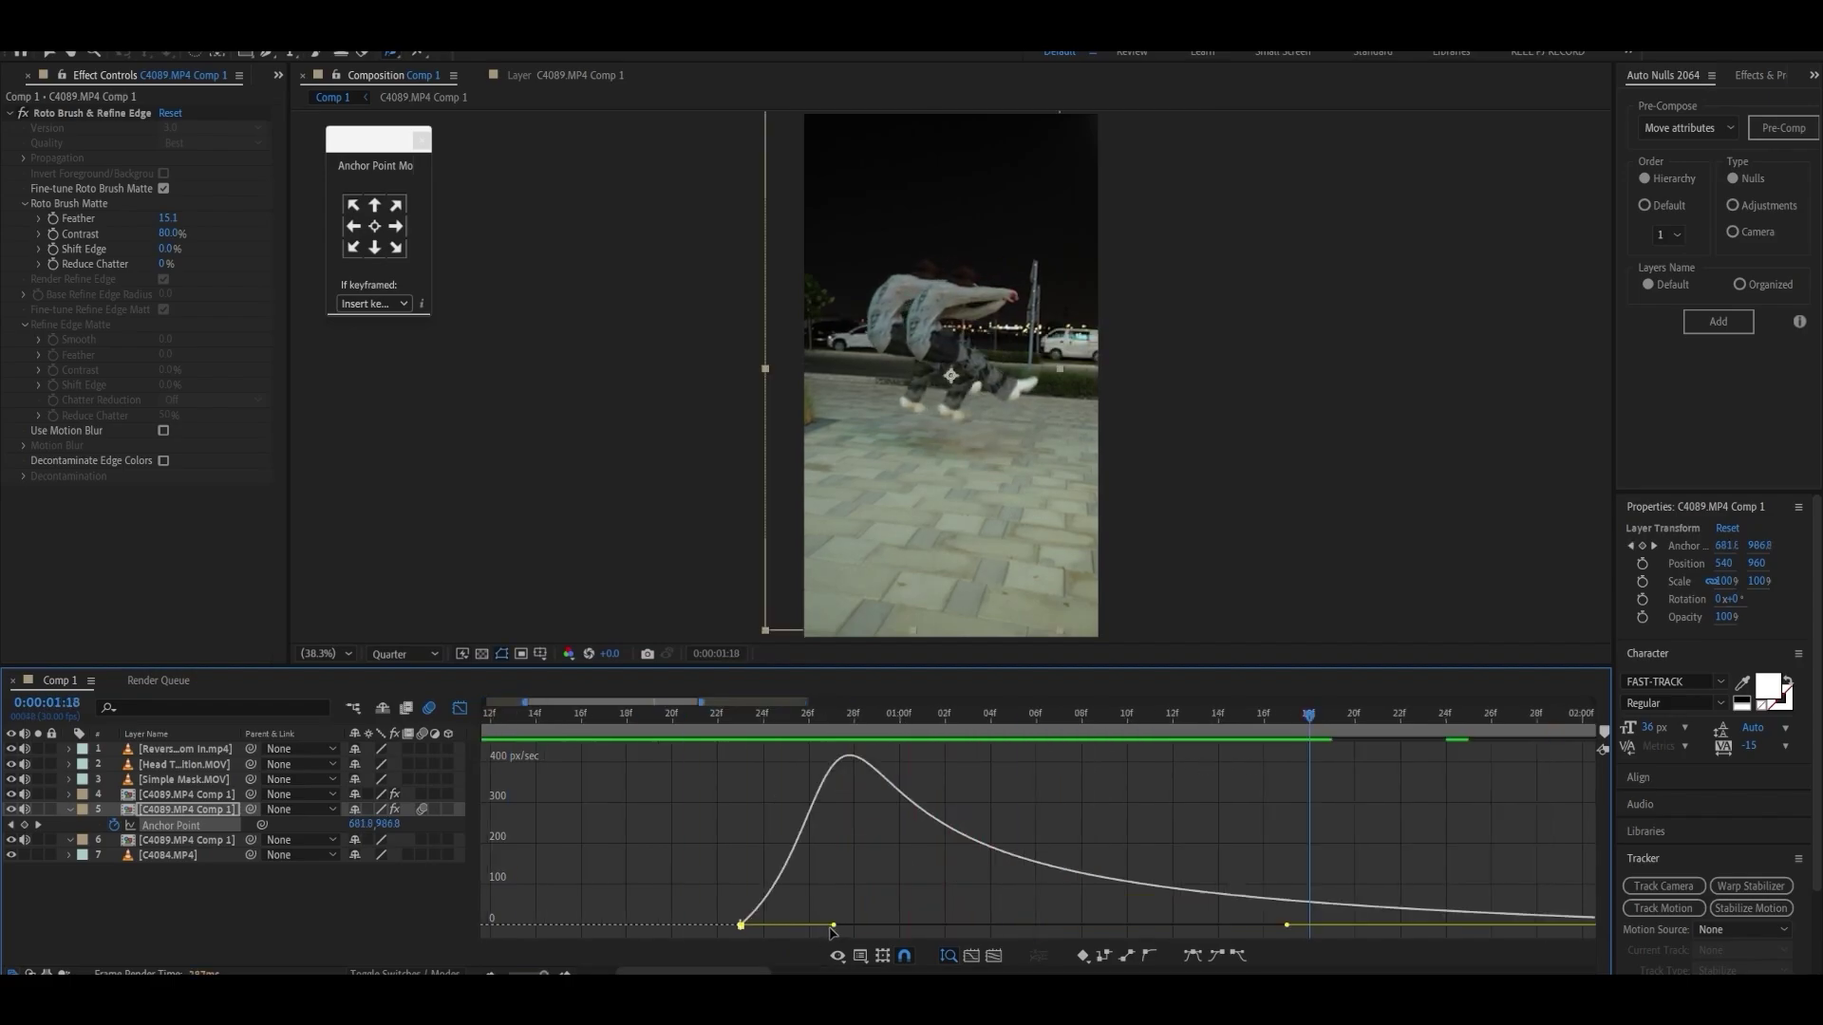
pyautogui.moveTo(832, 926); pyautogui.dragTo(764, 926)
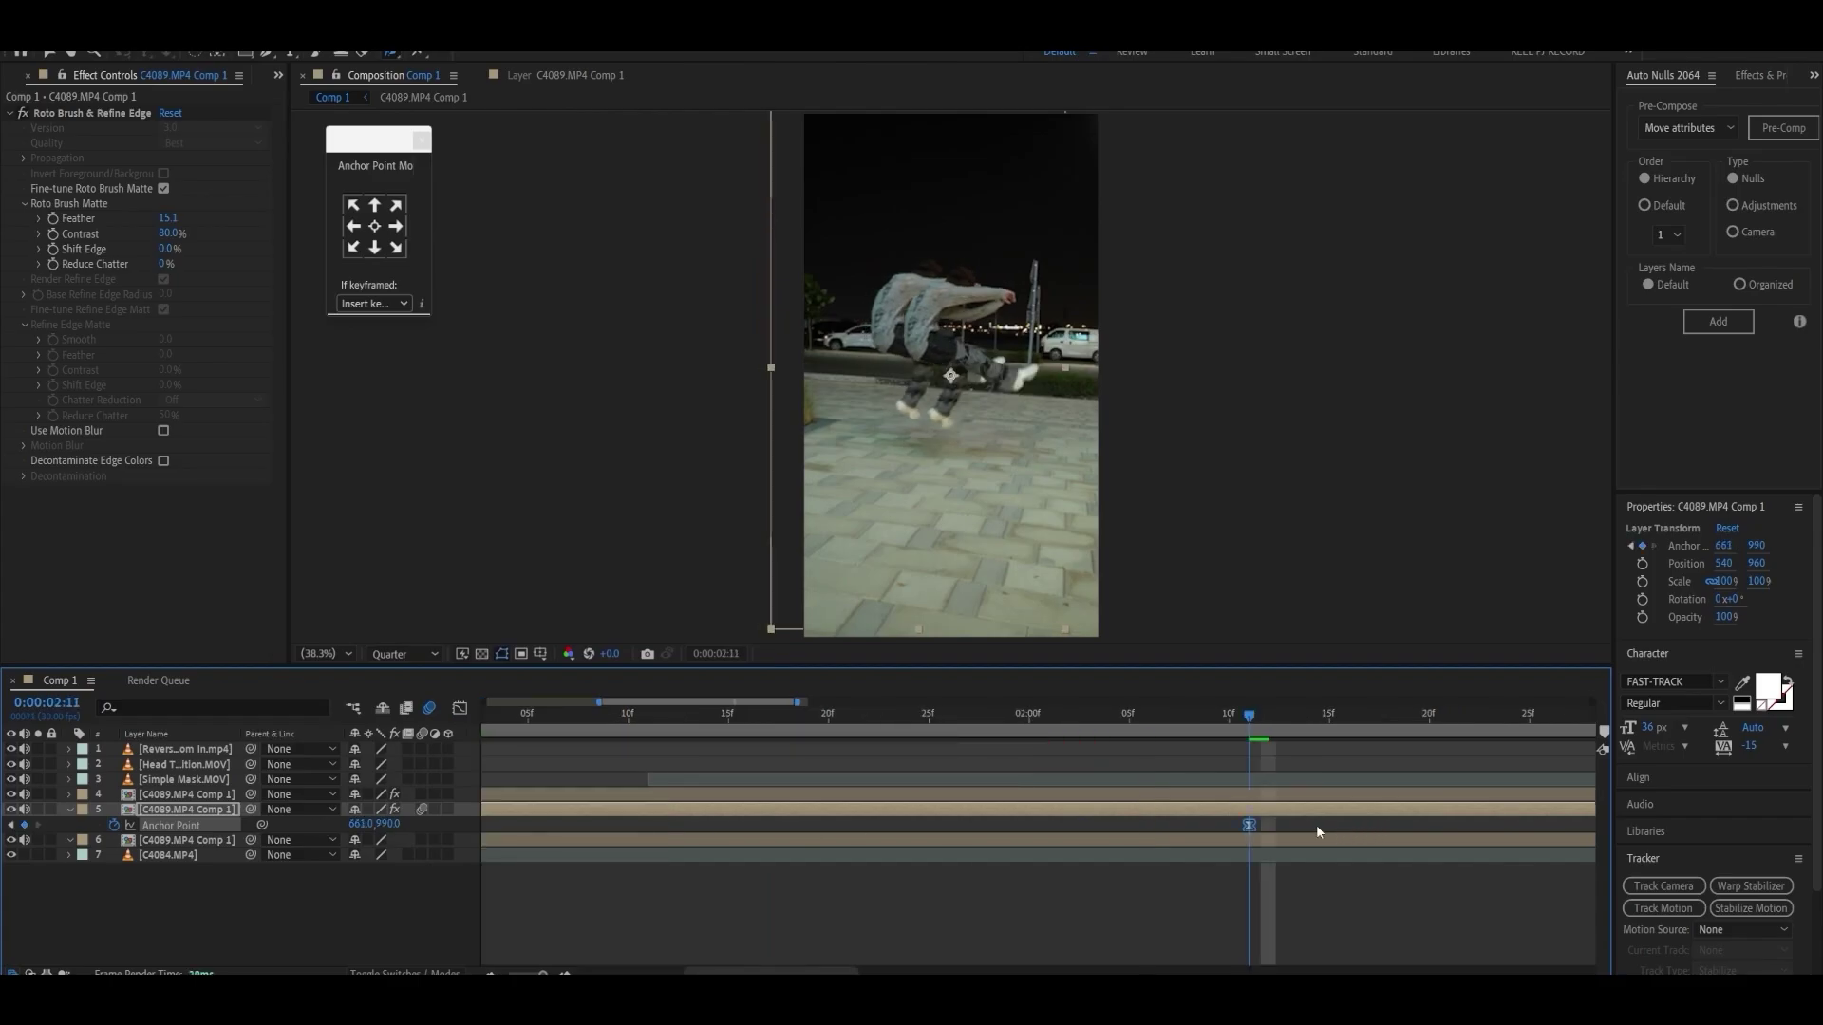
# Step: Duplicate the shifted cutout layer, offset the new copy's Anchor Point farther from the figure and show its Opacity
pyautogui.hotkey('ctrl', 'd')
pyautogui.moveTo(358, 840); pyautogui.dragTo(437, 836)
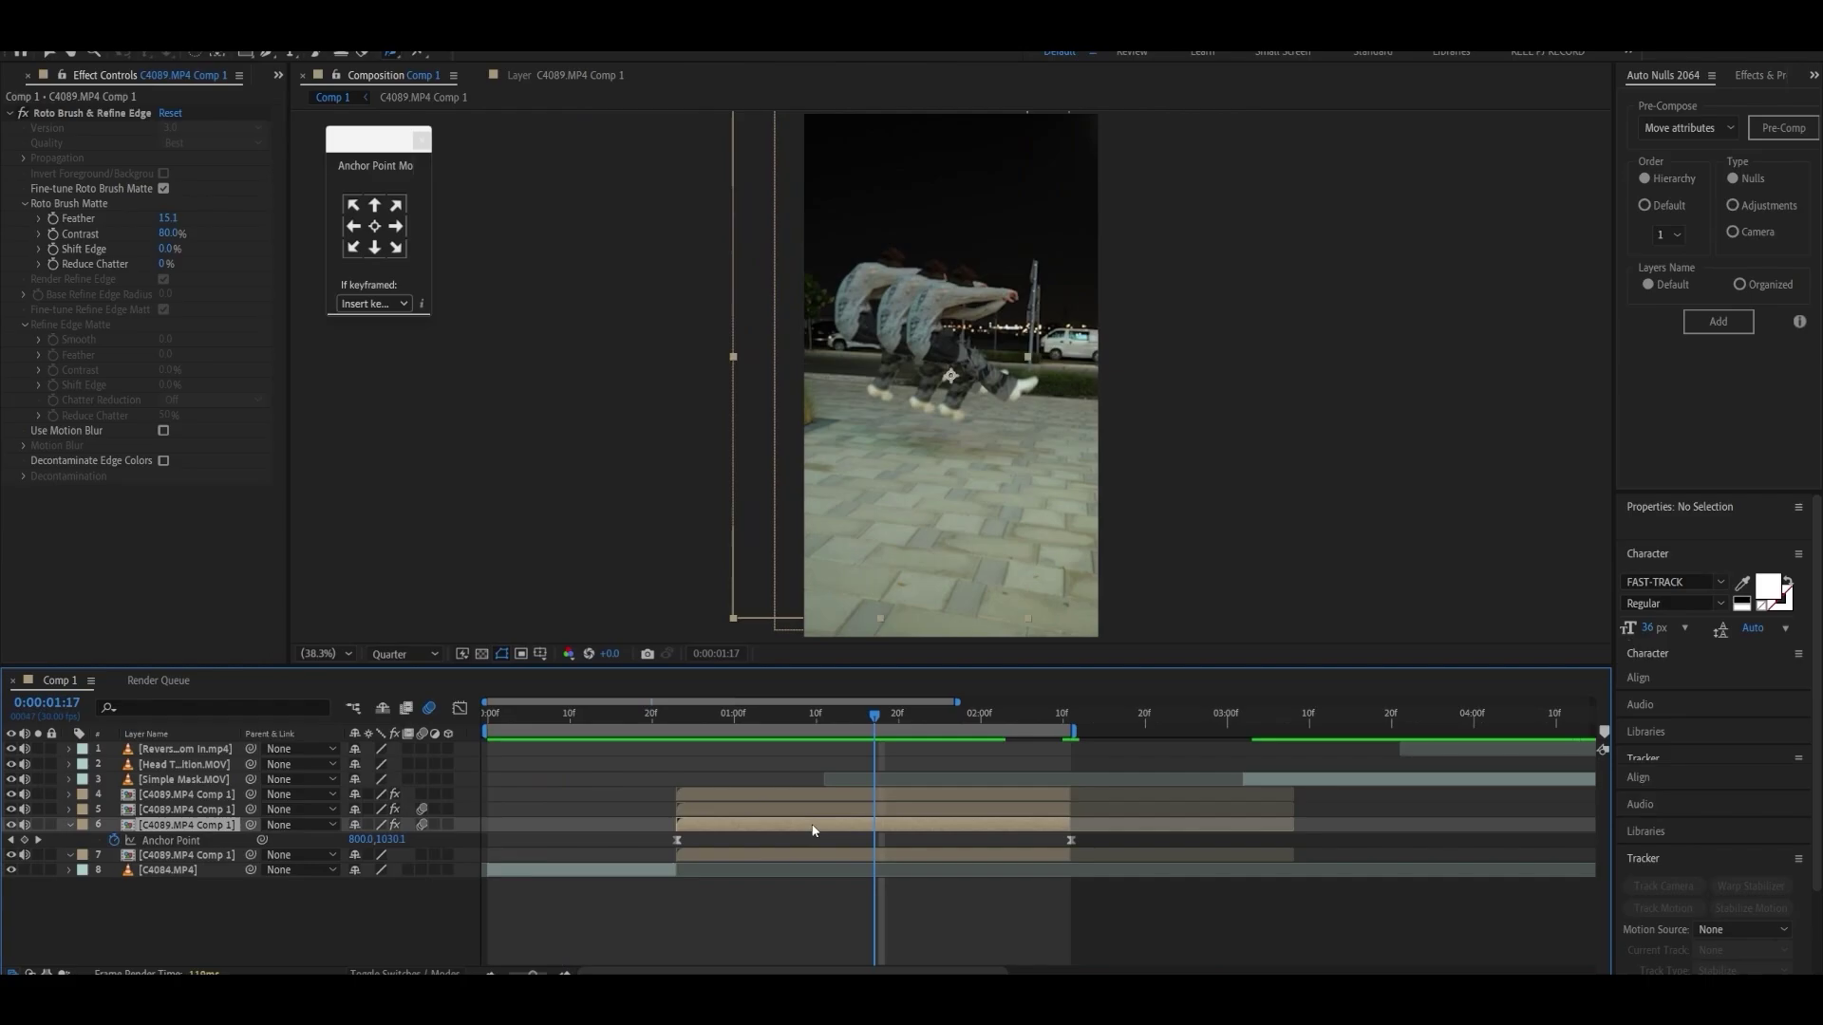
pyautogui.press('t')
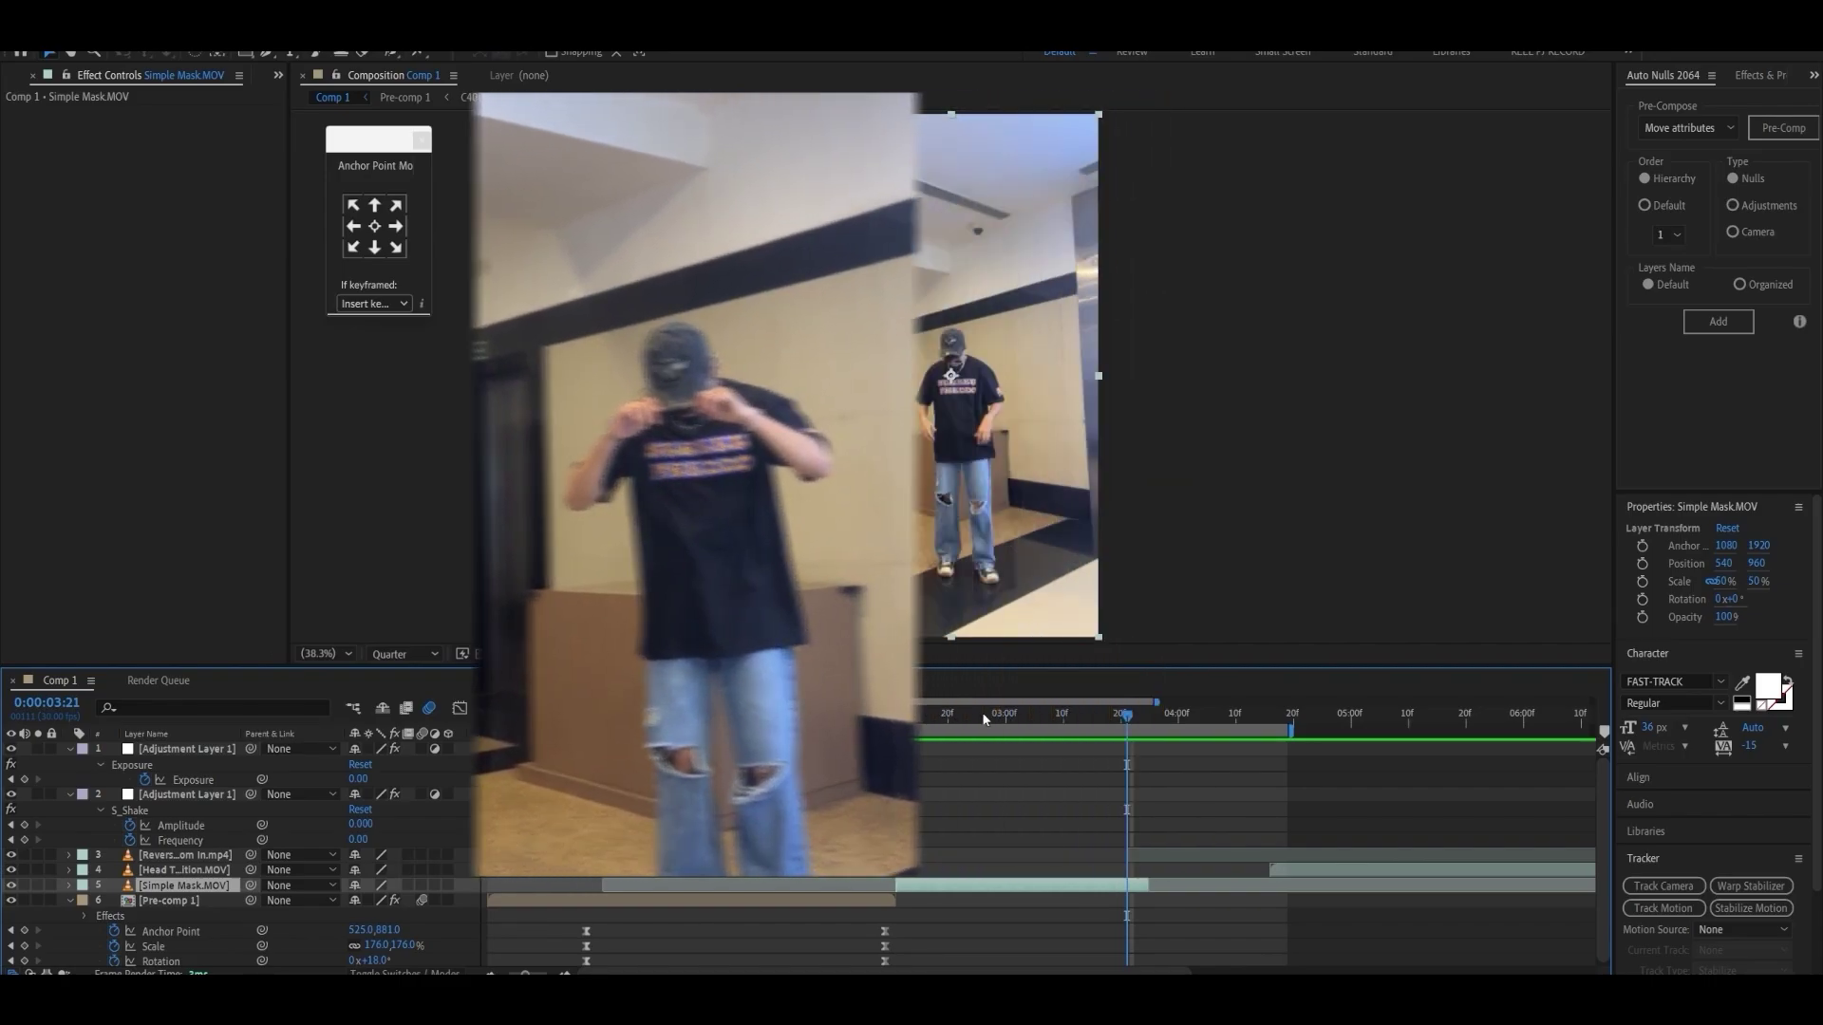
# Step: Apply Twixtor Pro to Simple Mask.MOV with Image Prep set to Contrast/Edge Enhance and Frame Interp to Motion Weighted Blend
pyautogui.moveTo(983, 719); pyautogui.dragTo(898, 772)
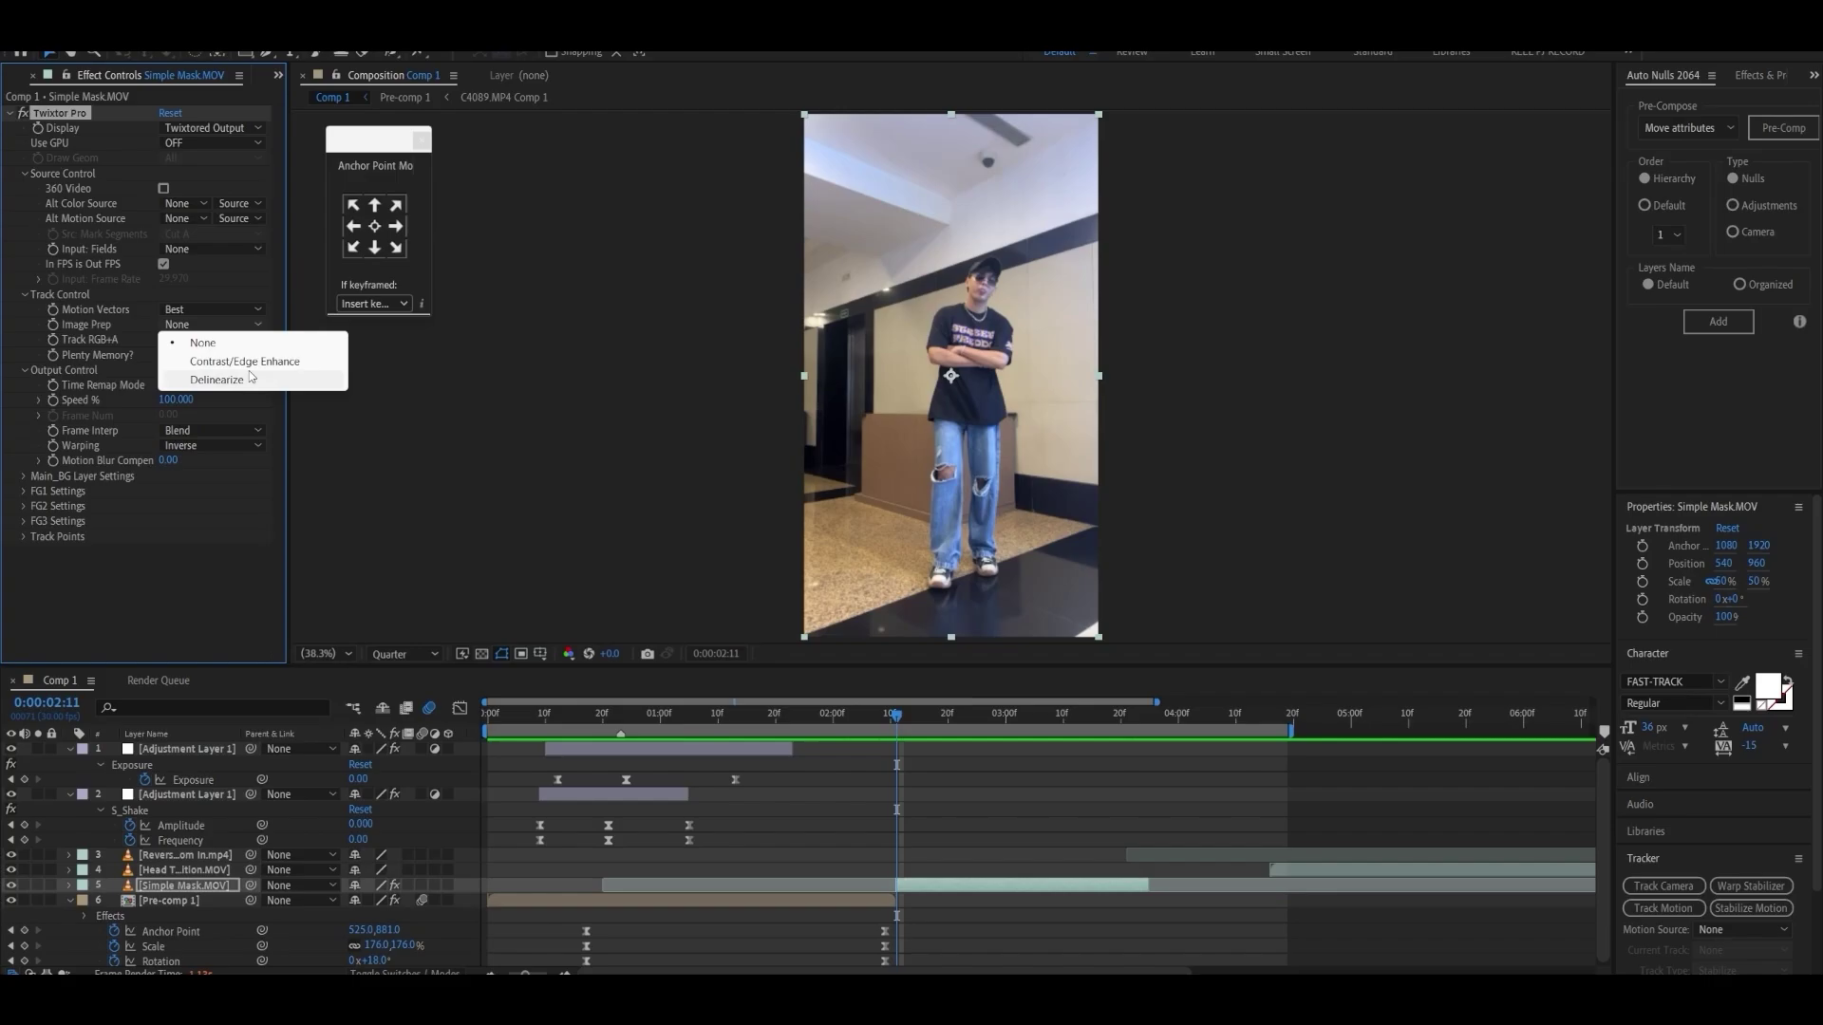
pyautogui.click(211, 323)
pyautogui.click(211, 324)
pyautogui.click(228, 361)
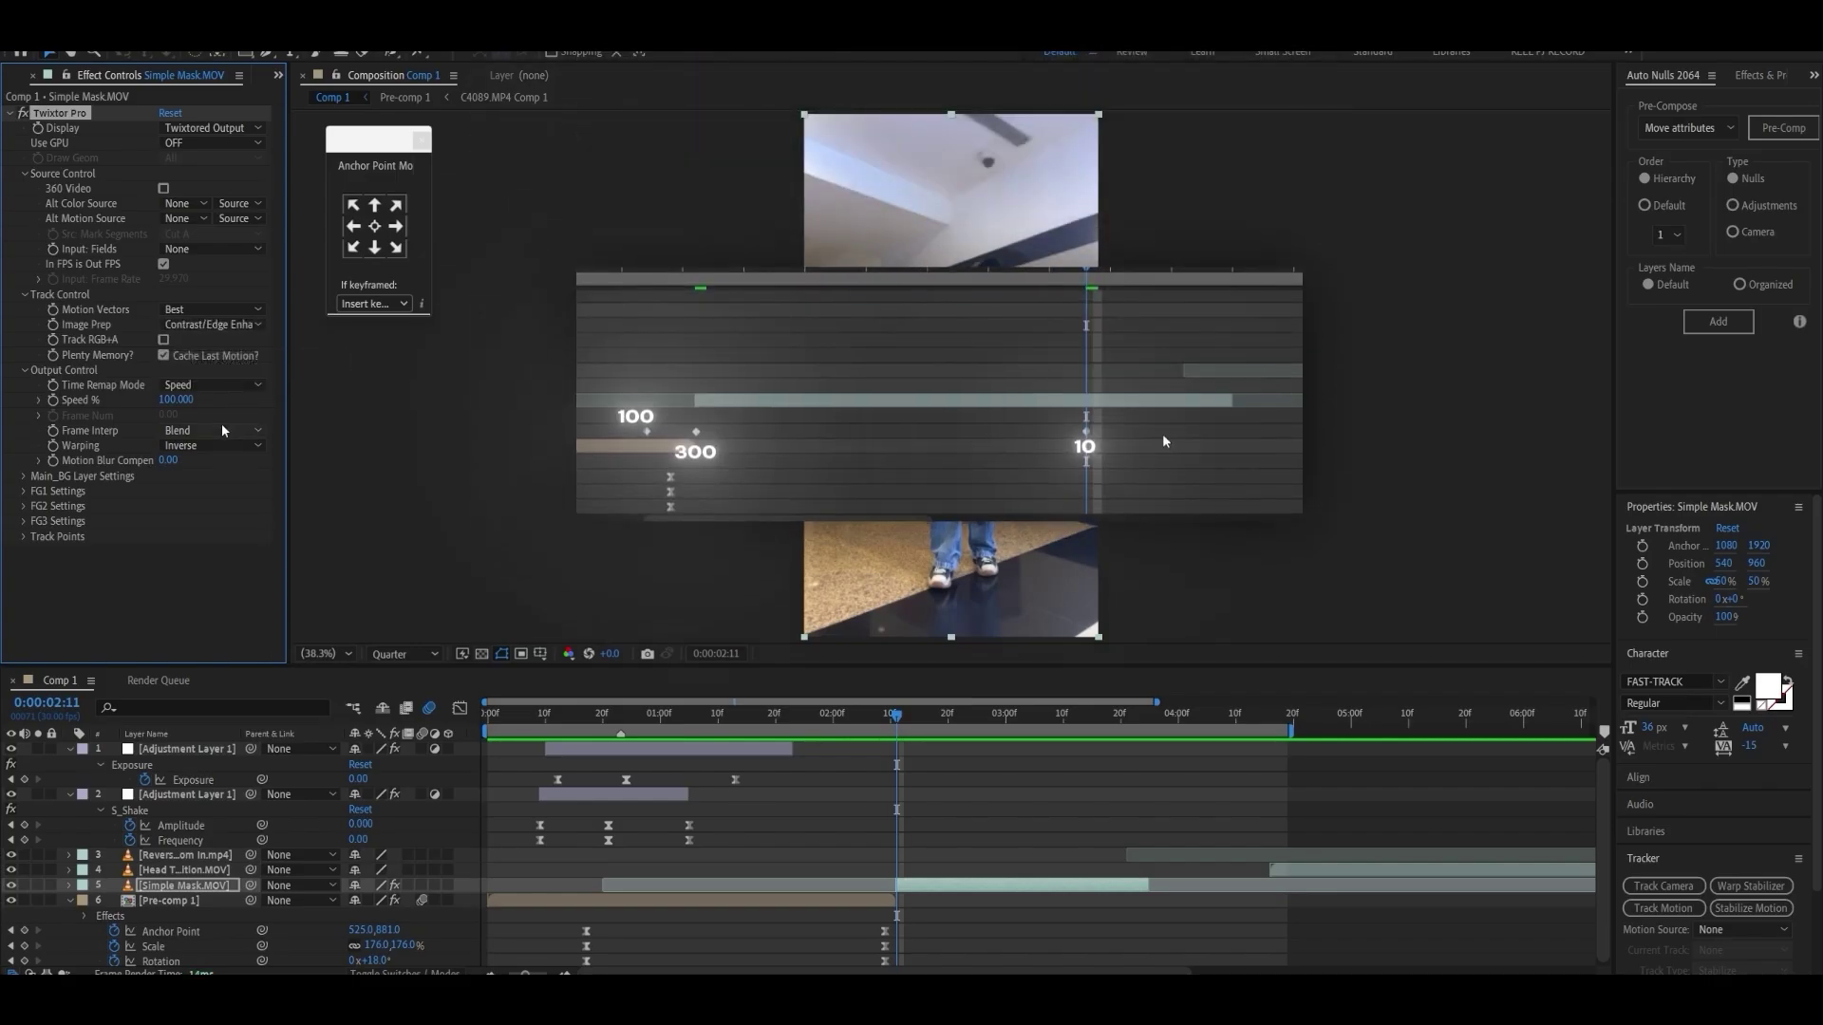
pyautogui.click(211, 430)
pyautogui.click(209, 475)
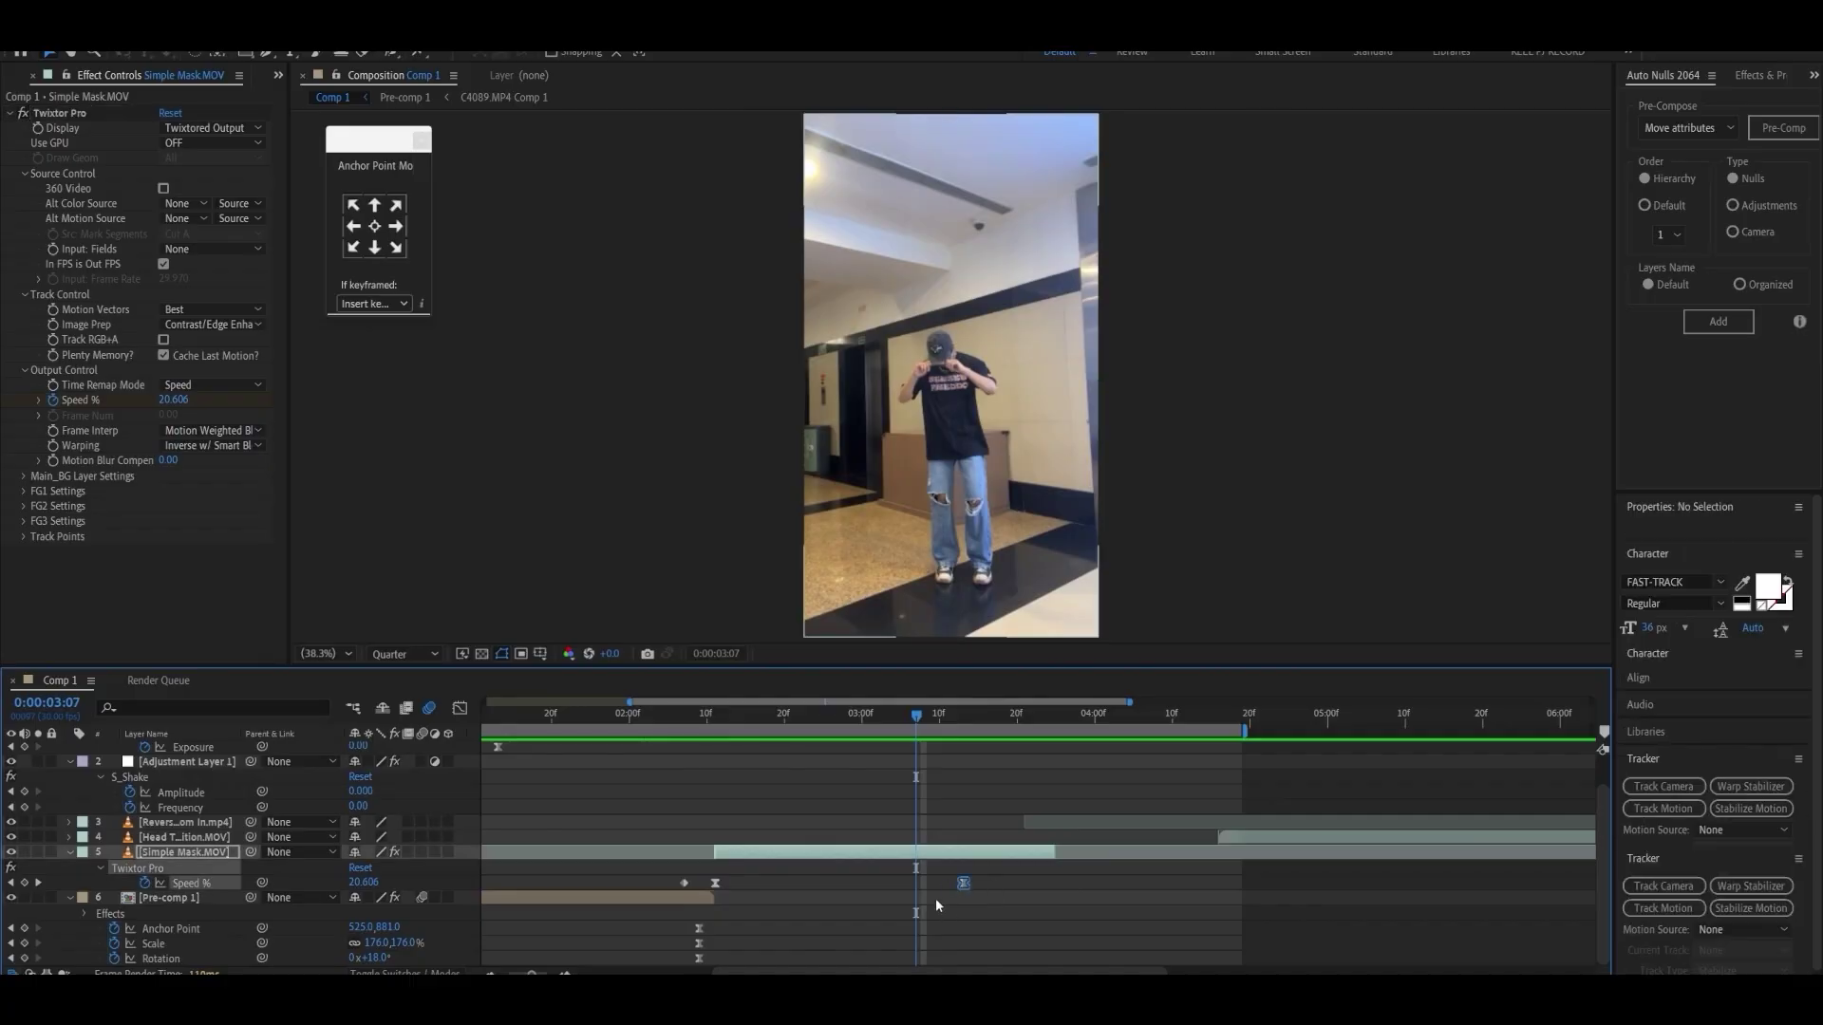
# Step: Toggle the Graph Editor for the Speed % keyframes and pre-compose the Simple Mask.MOV layer
pyautogui.click(460, 708)
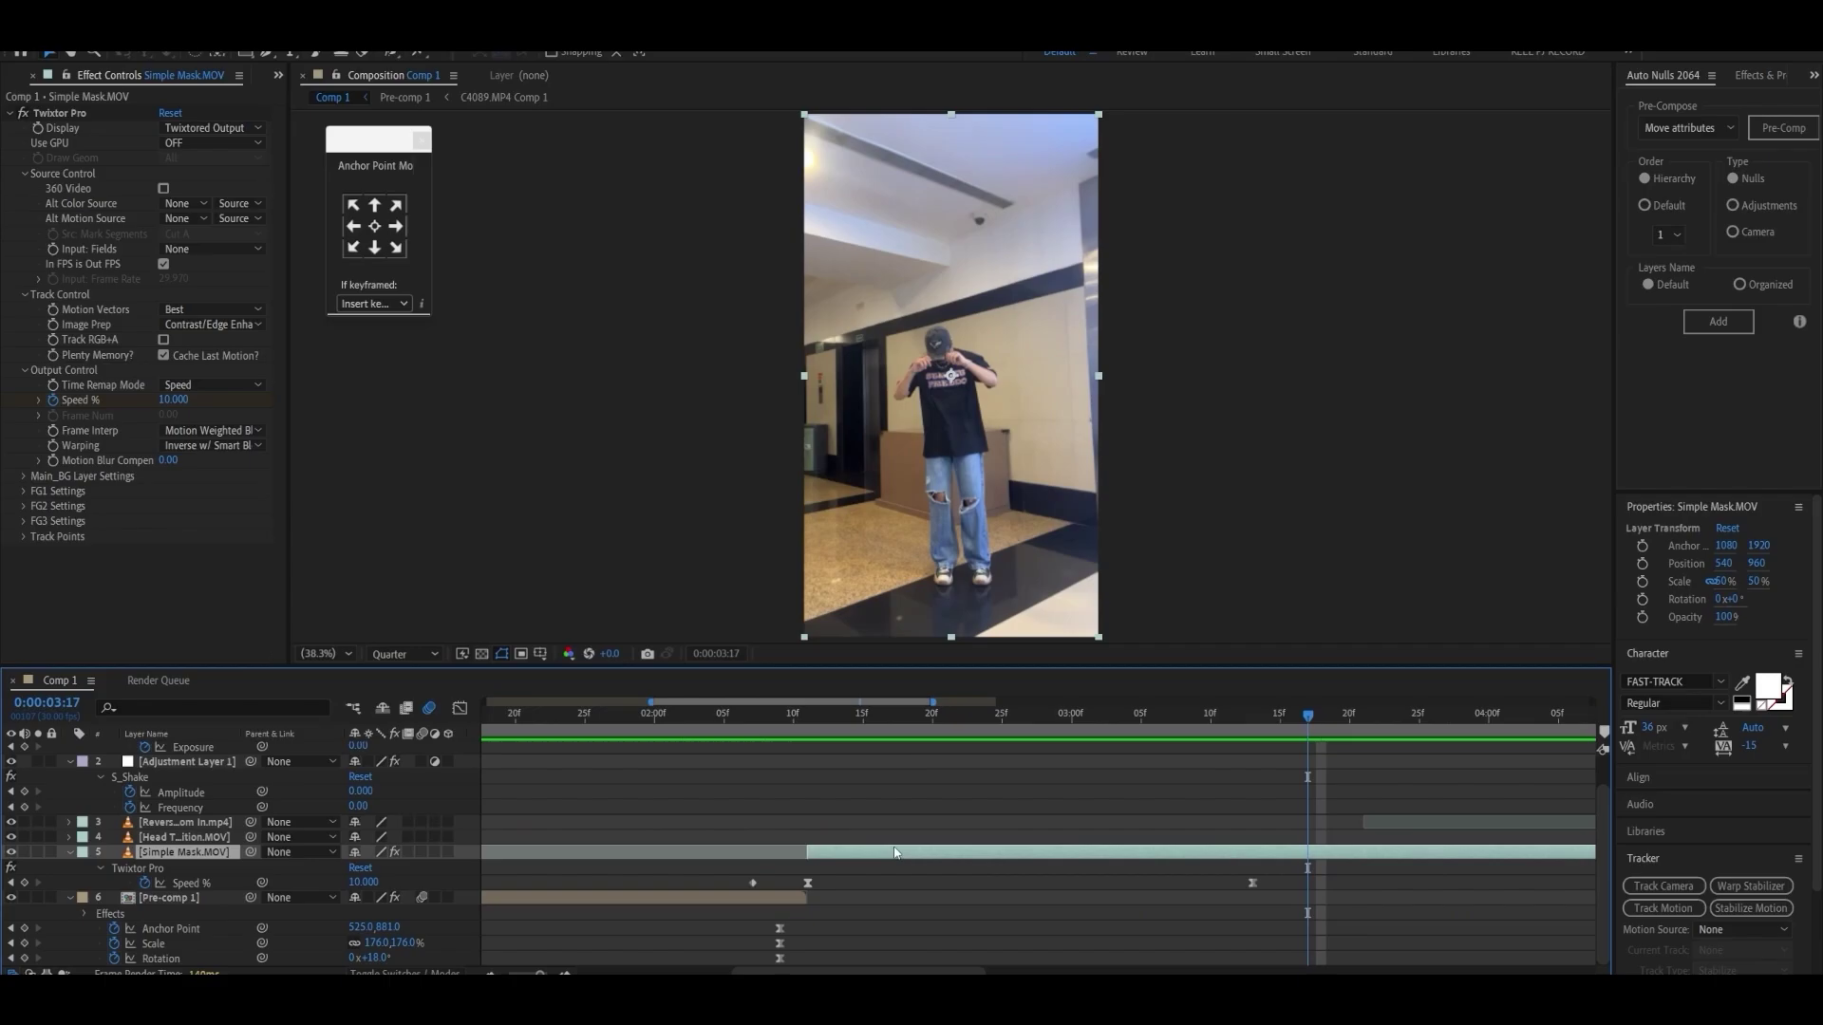
pyautogui.rightClick(894, 333)
pyautogui.click(957, 735)
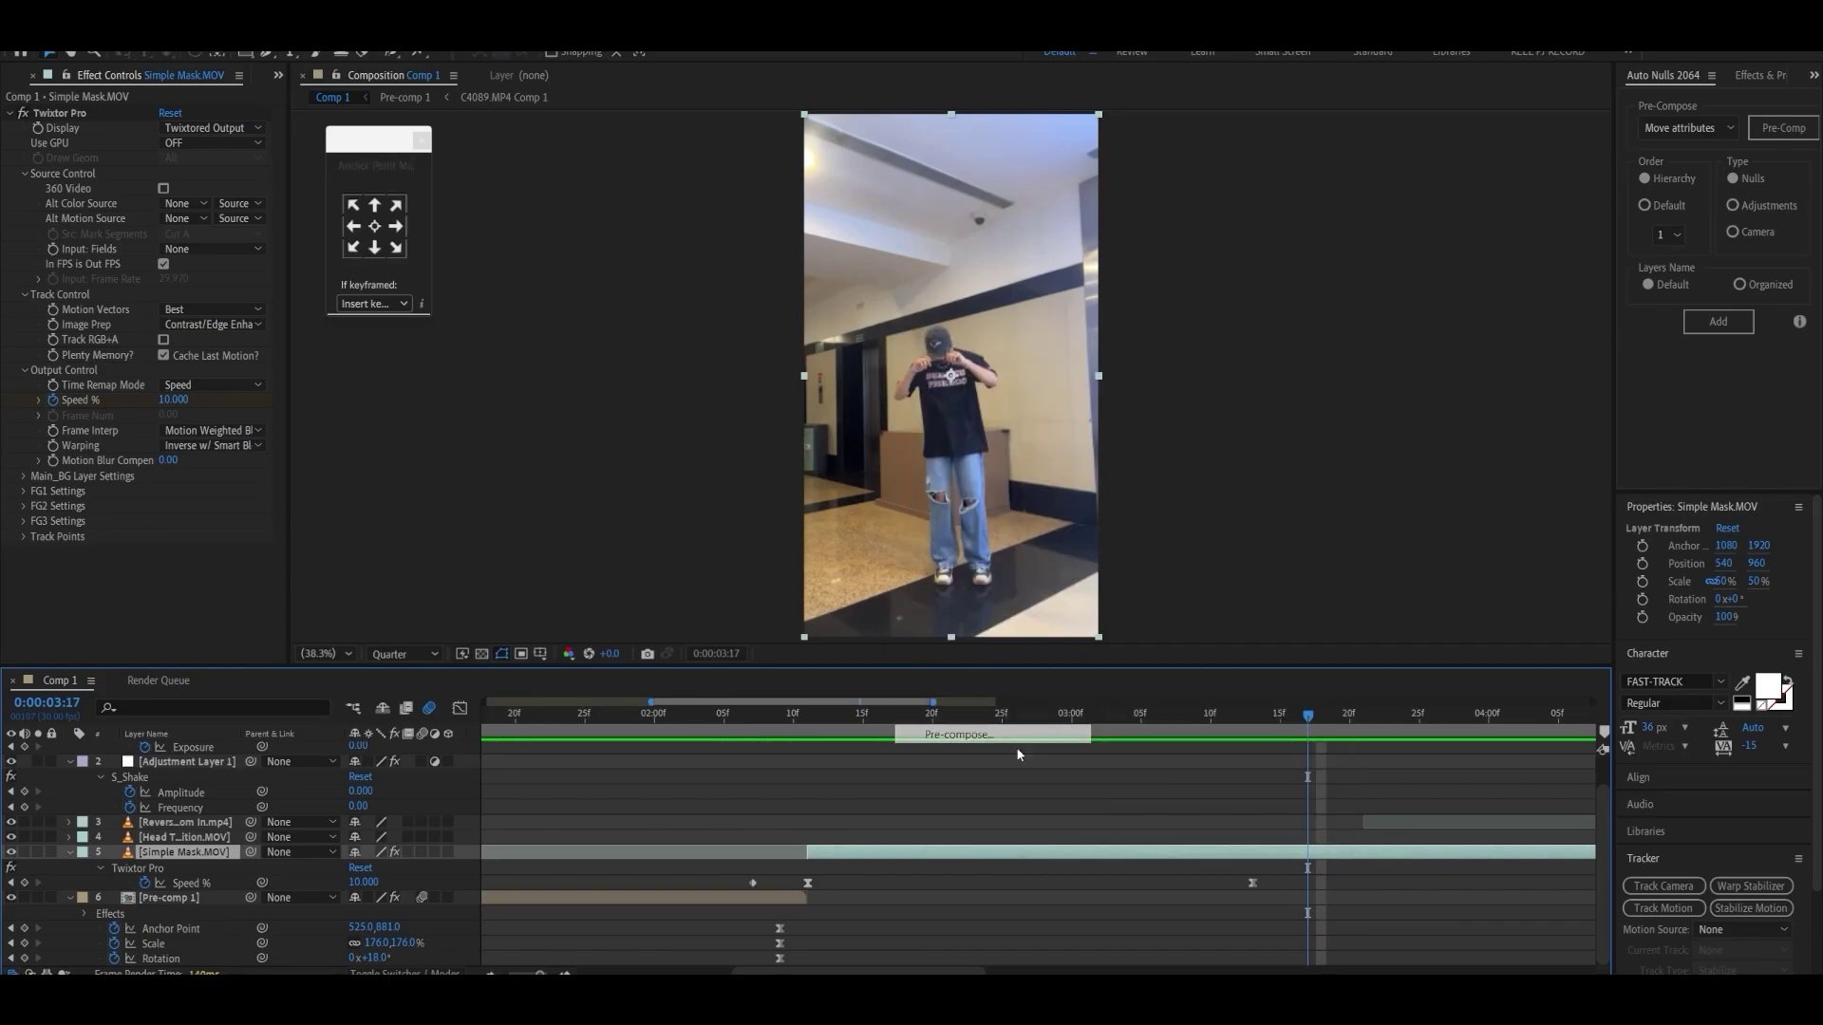
pyautogui.click(952, 615)
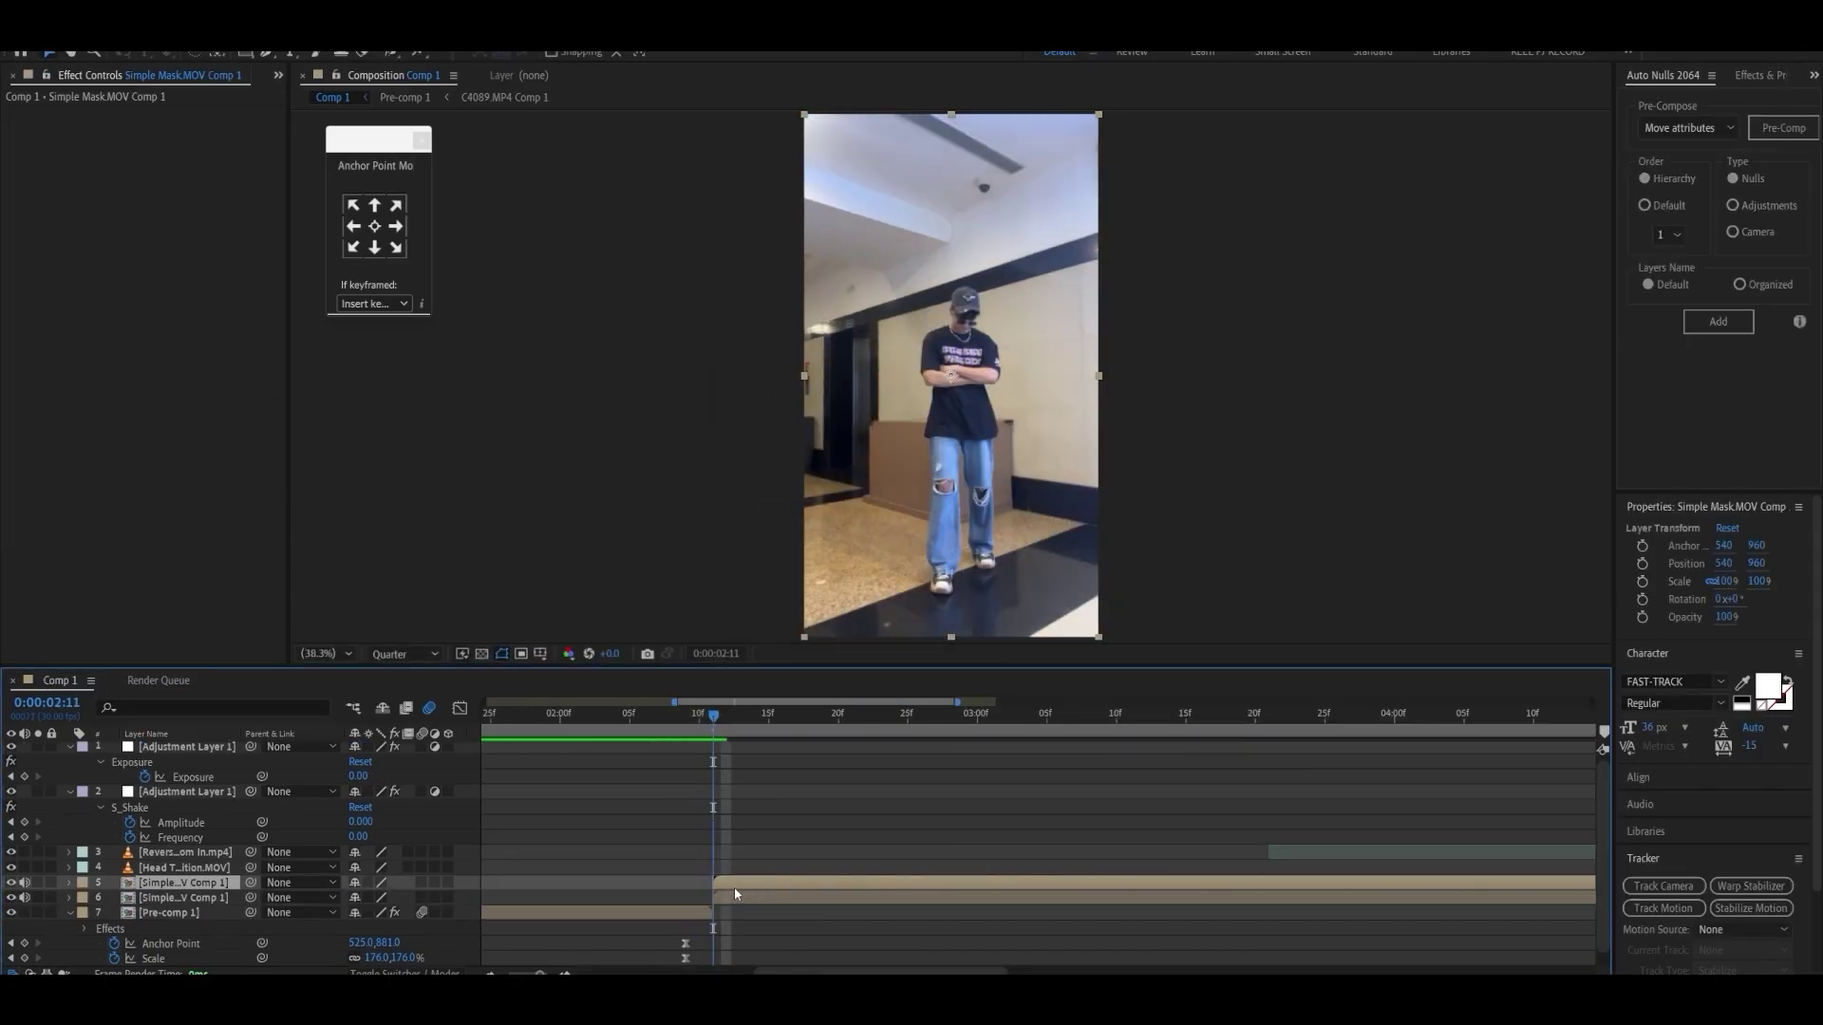
# Step: Freeze-frame the upper Simple Mask.MOV Comp 1 layer and draw a red-outlined Pen mask around the standing figure
pyautogui.rightClick(735, 894)
pyautogui.moveTo(917, 477)
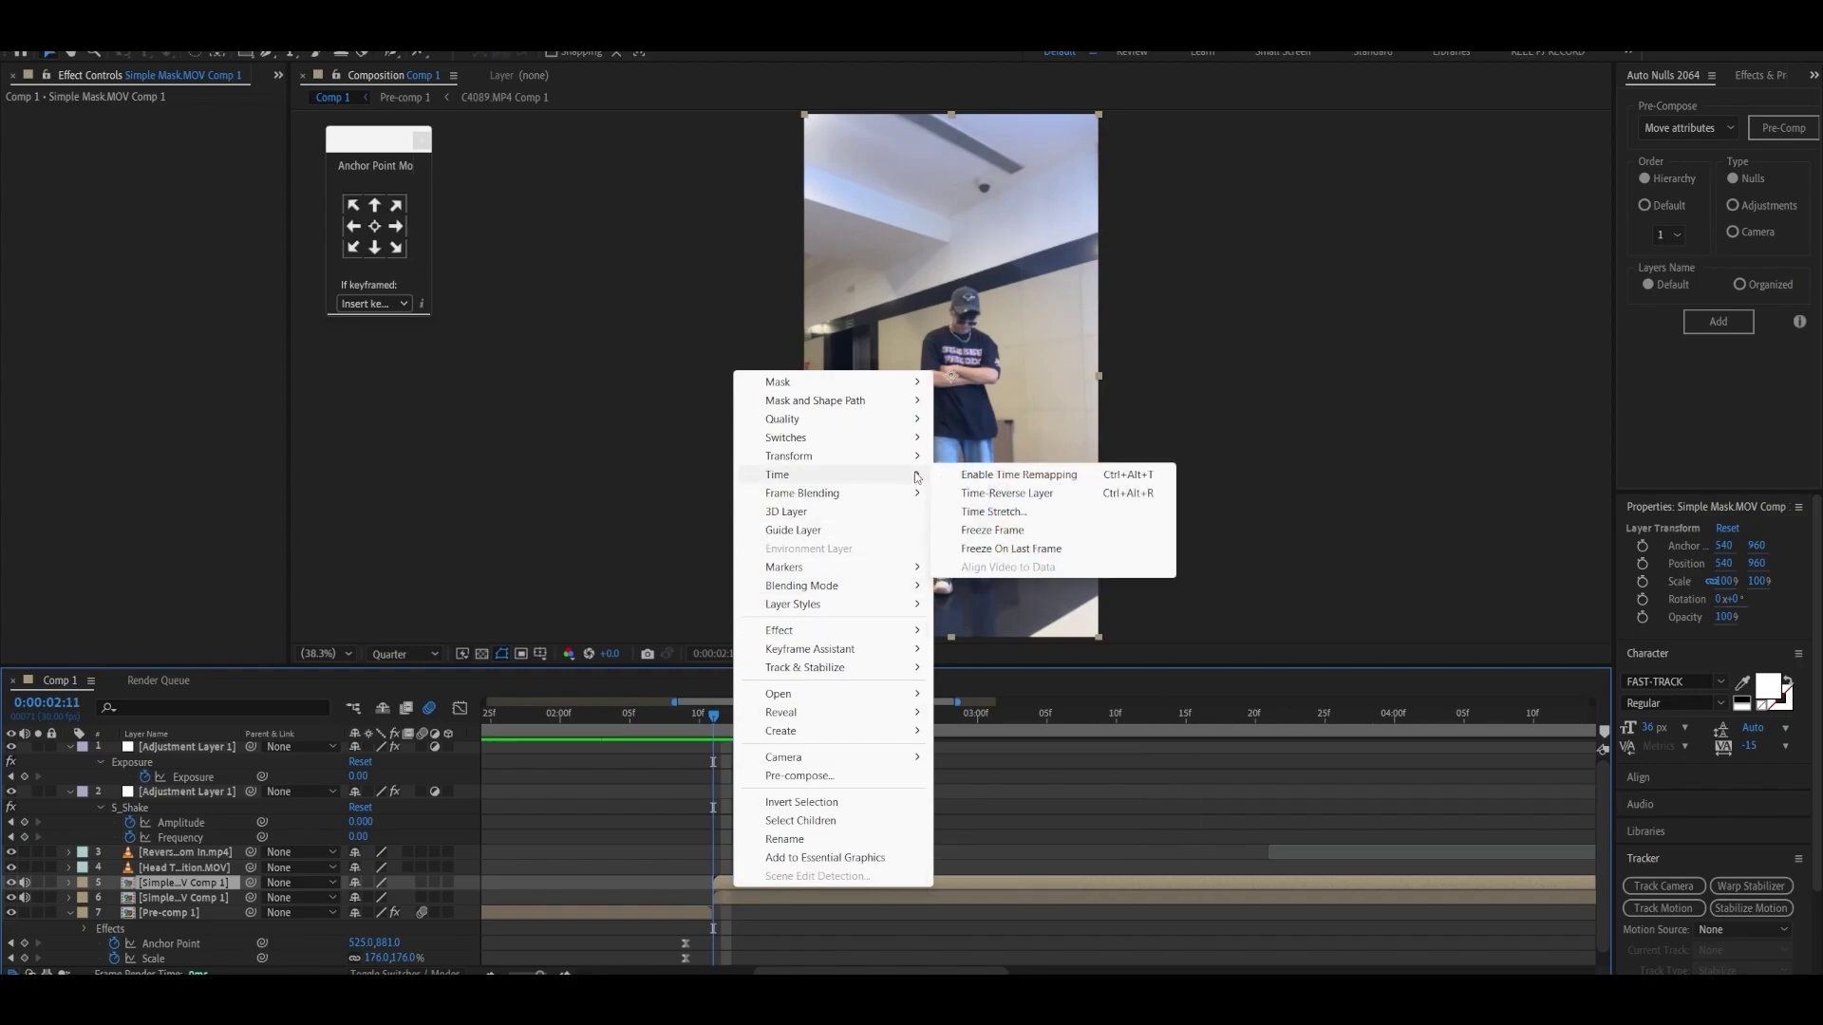
pyautogui.click(995, 532)
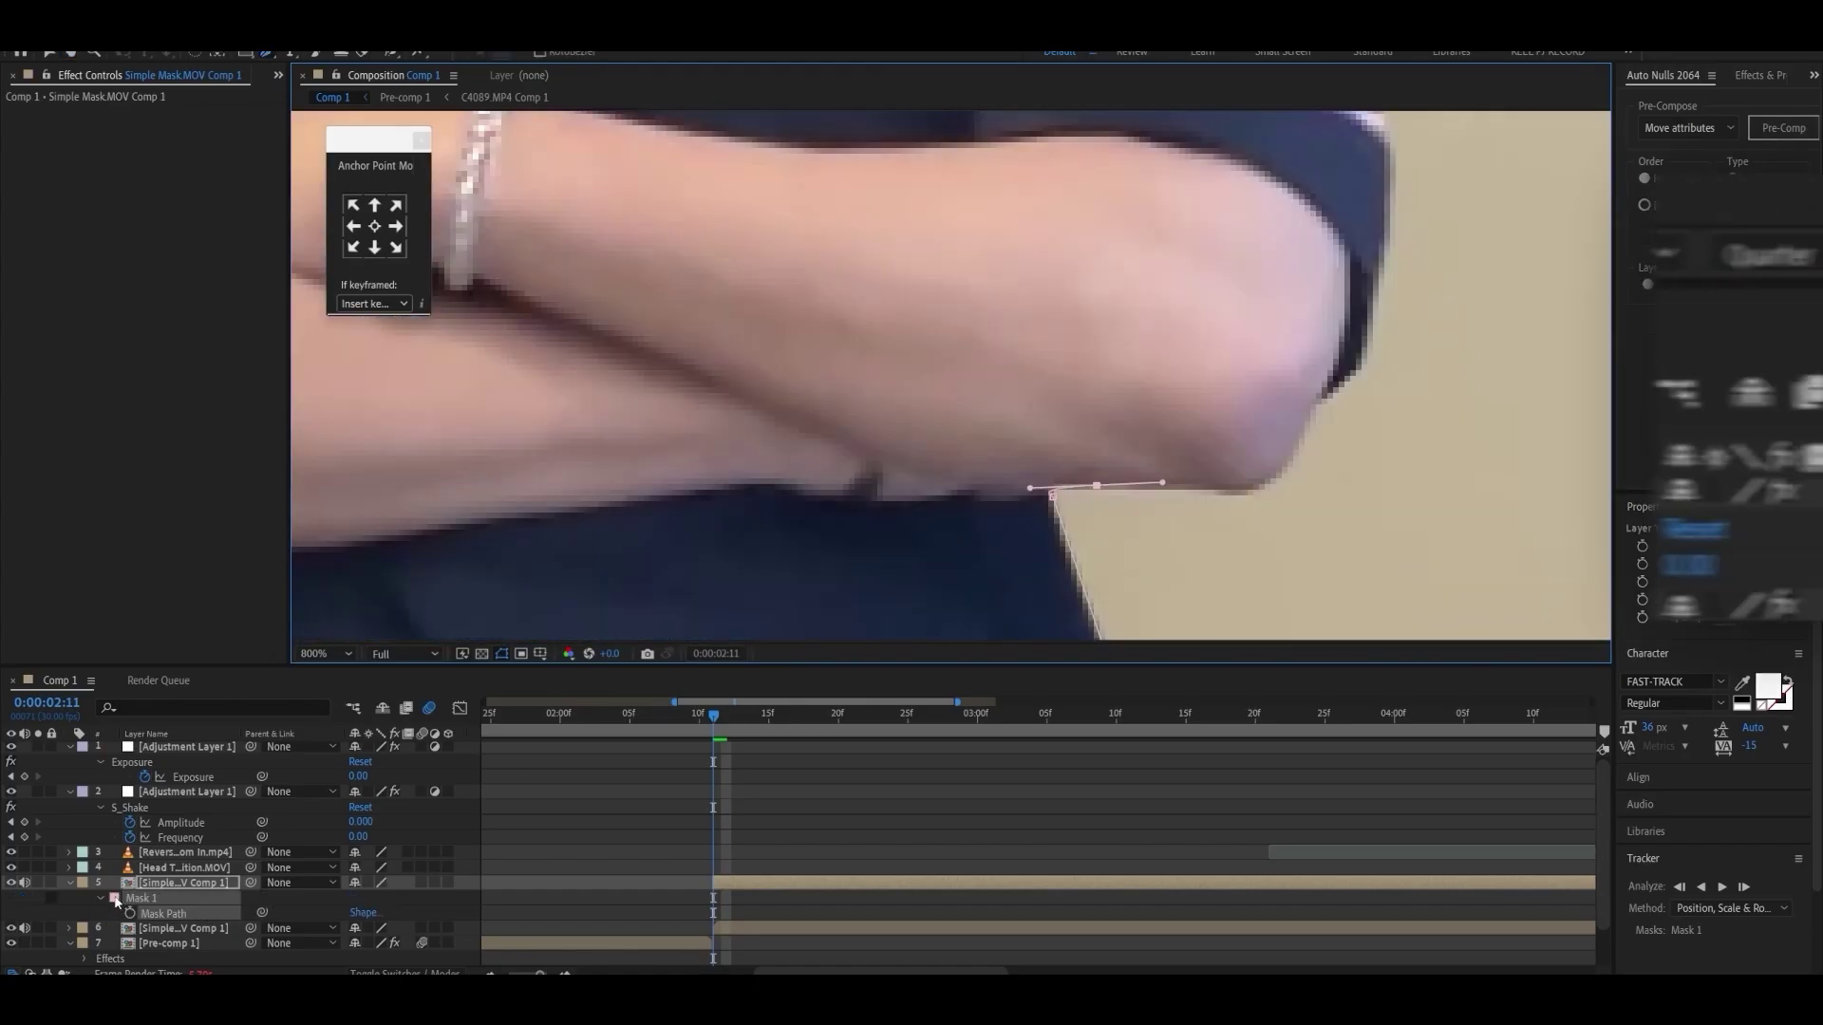
pyautogui.click(115, 899)
pyautogui.click(1102, 334)
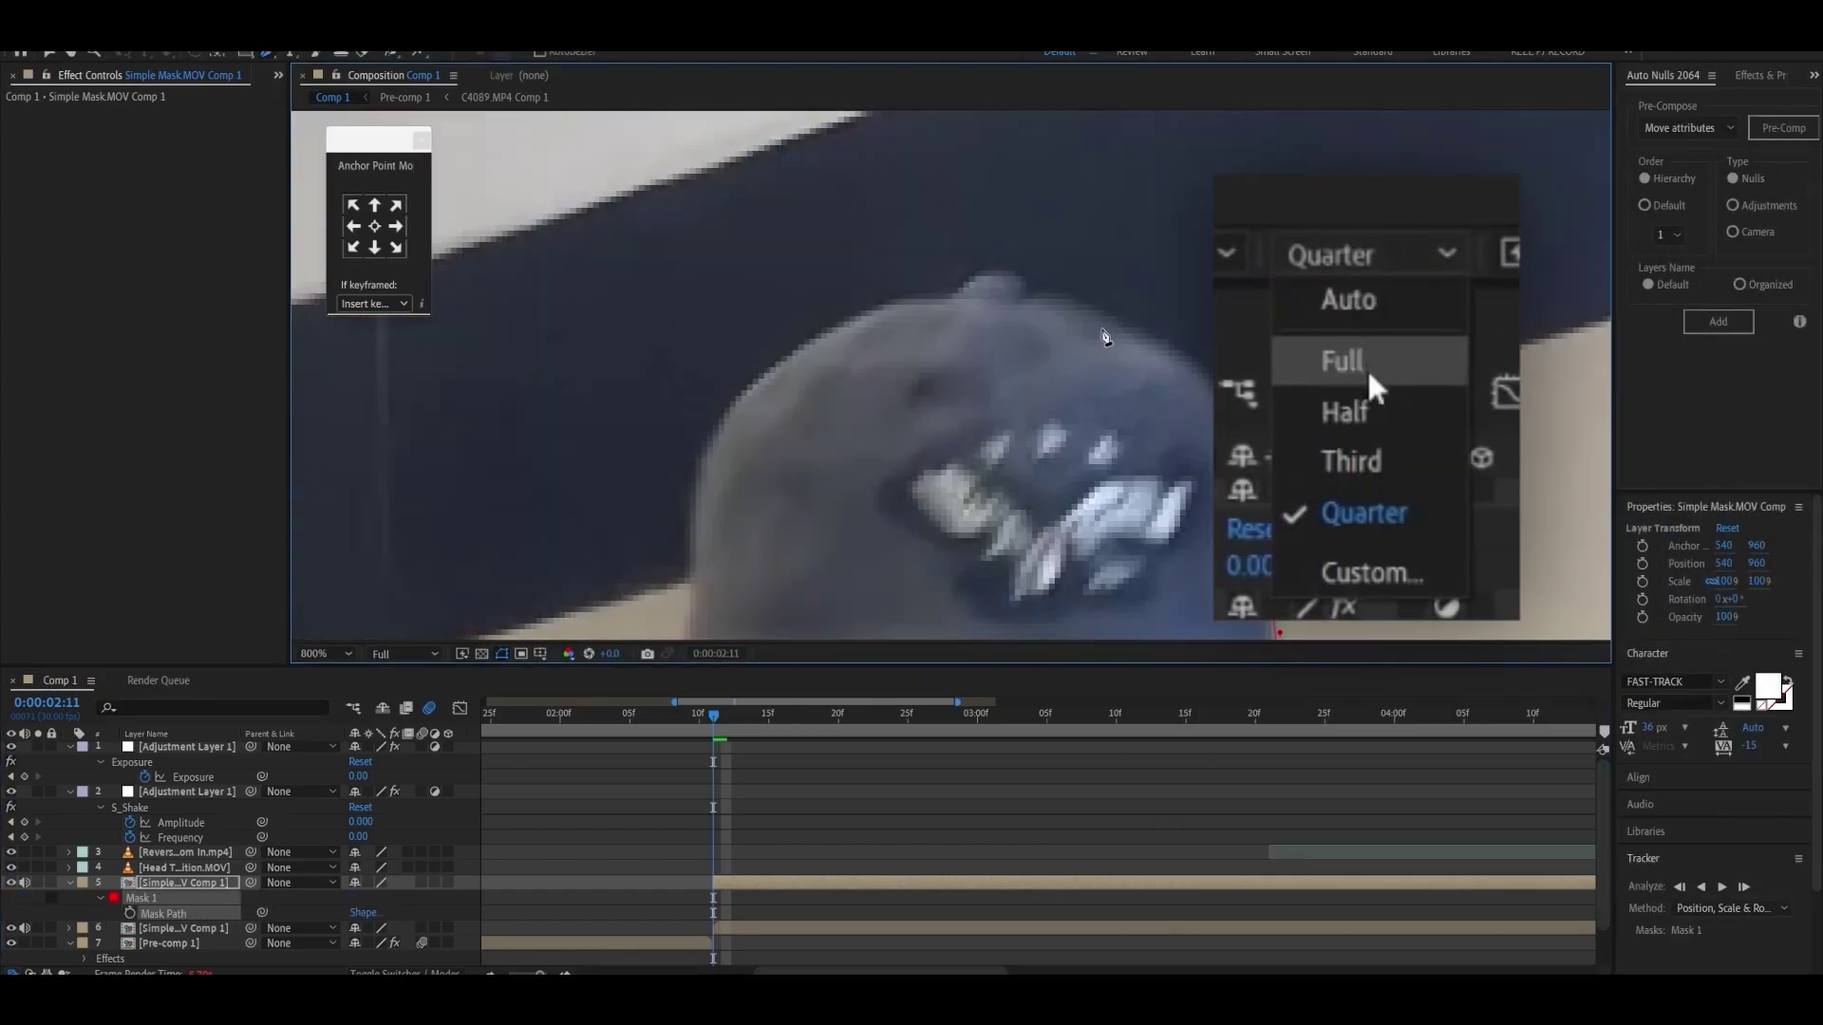
pyautogui.click(1118, 370)
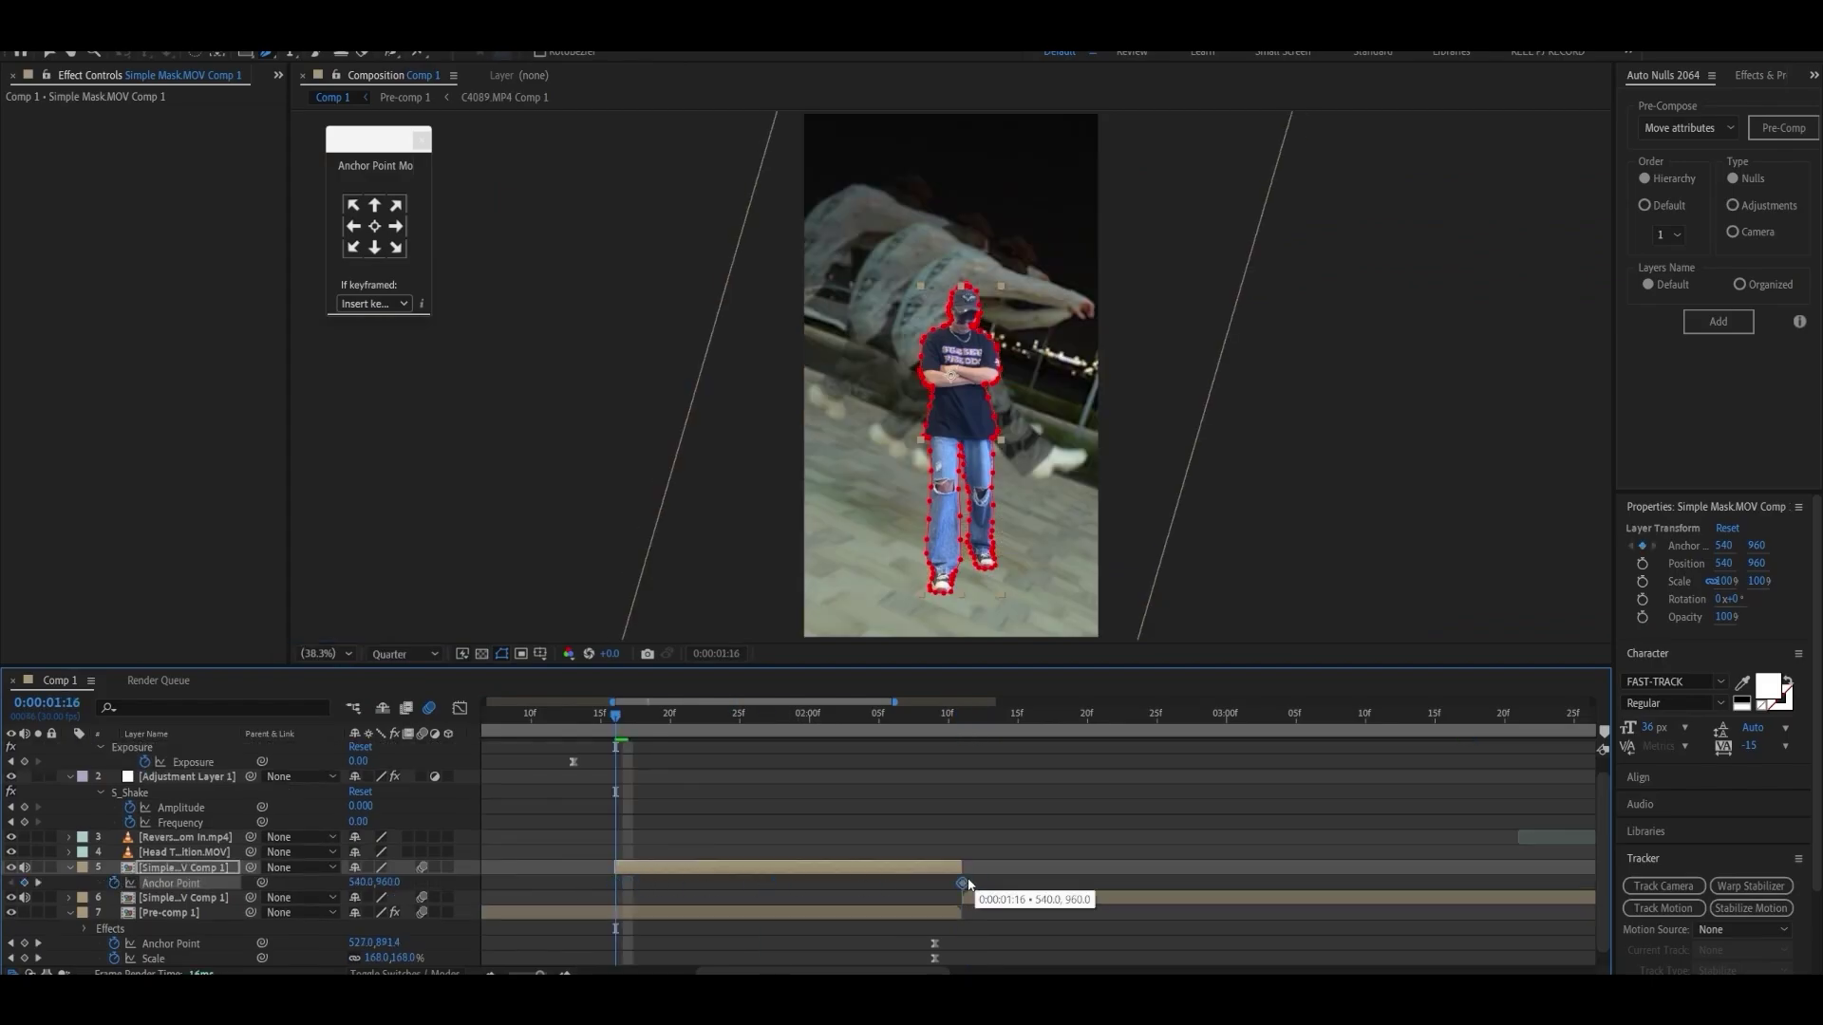
# Step: Set the masked figure's starting Anchor Point to about -1119, 960 at 0:00:01:16 and shape its speed graph for a long slowdown
pyautogui.click(350, 890)
pyautogui.moveTo(365, 883); pyautogui.dragTo(1077, 902)
pyautogui.click(459, 709)
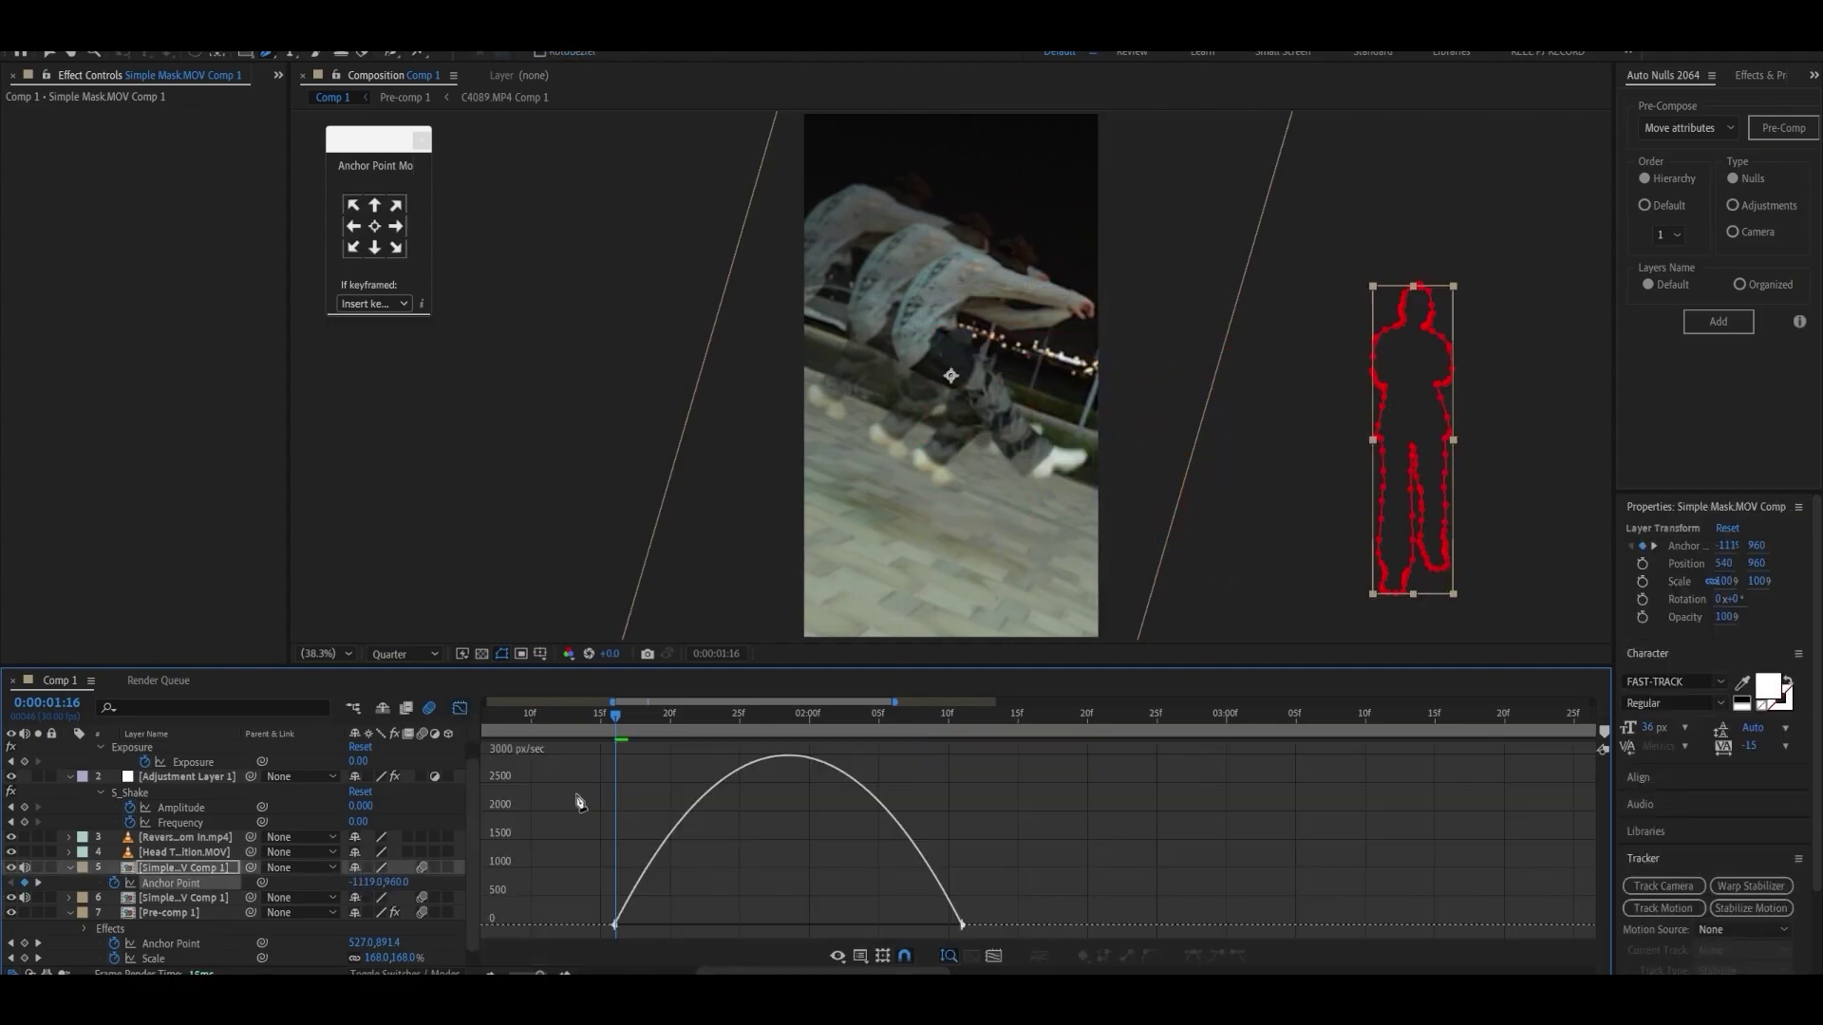
pyautogui.moveTo(1224, 824); pyautogui.dragTo(879, 935)
pyautogui.scroll(1, 817, 949)
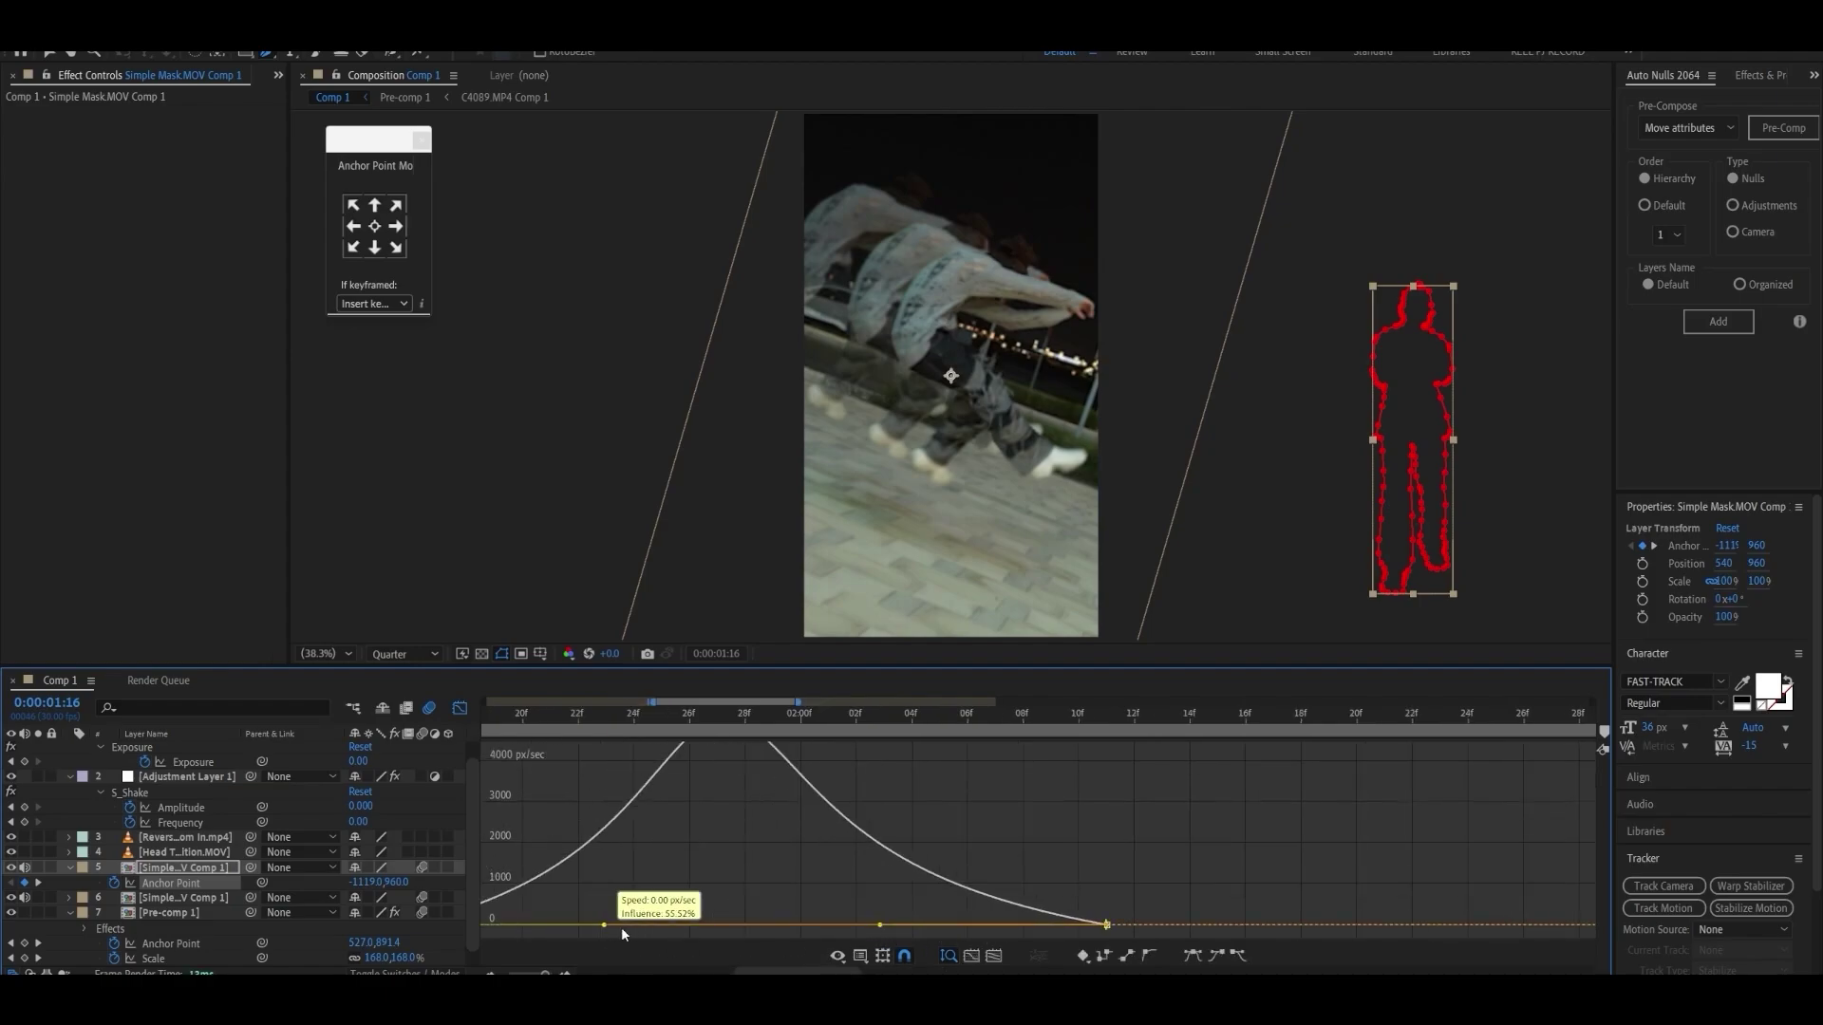
pyautogui.moveTo(621, 929); pyautogui.dragTo(638, 927)
pyautogui.press('space')
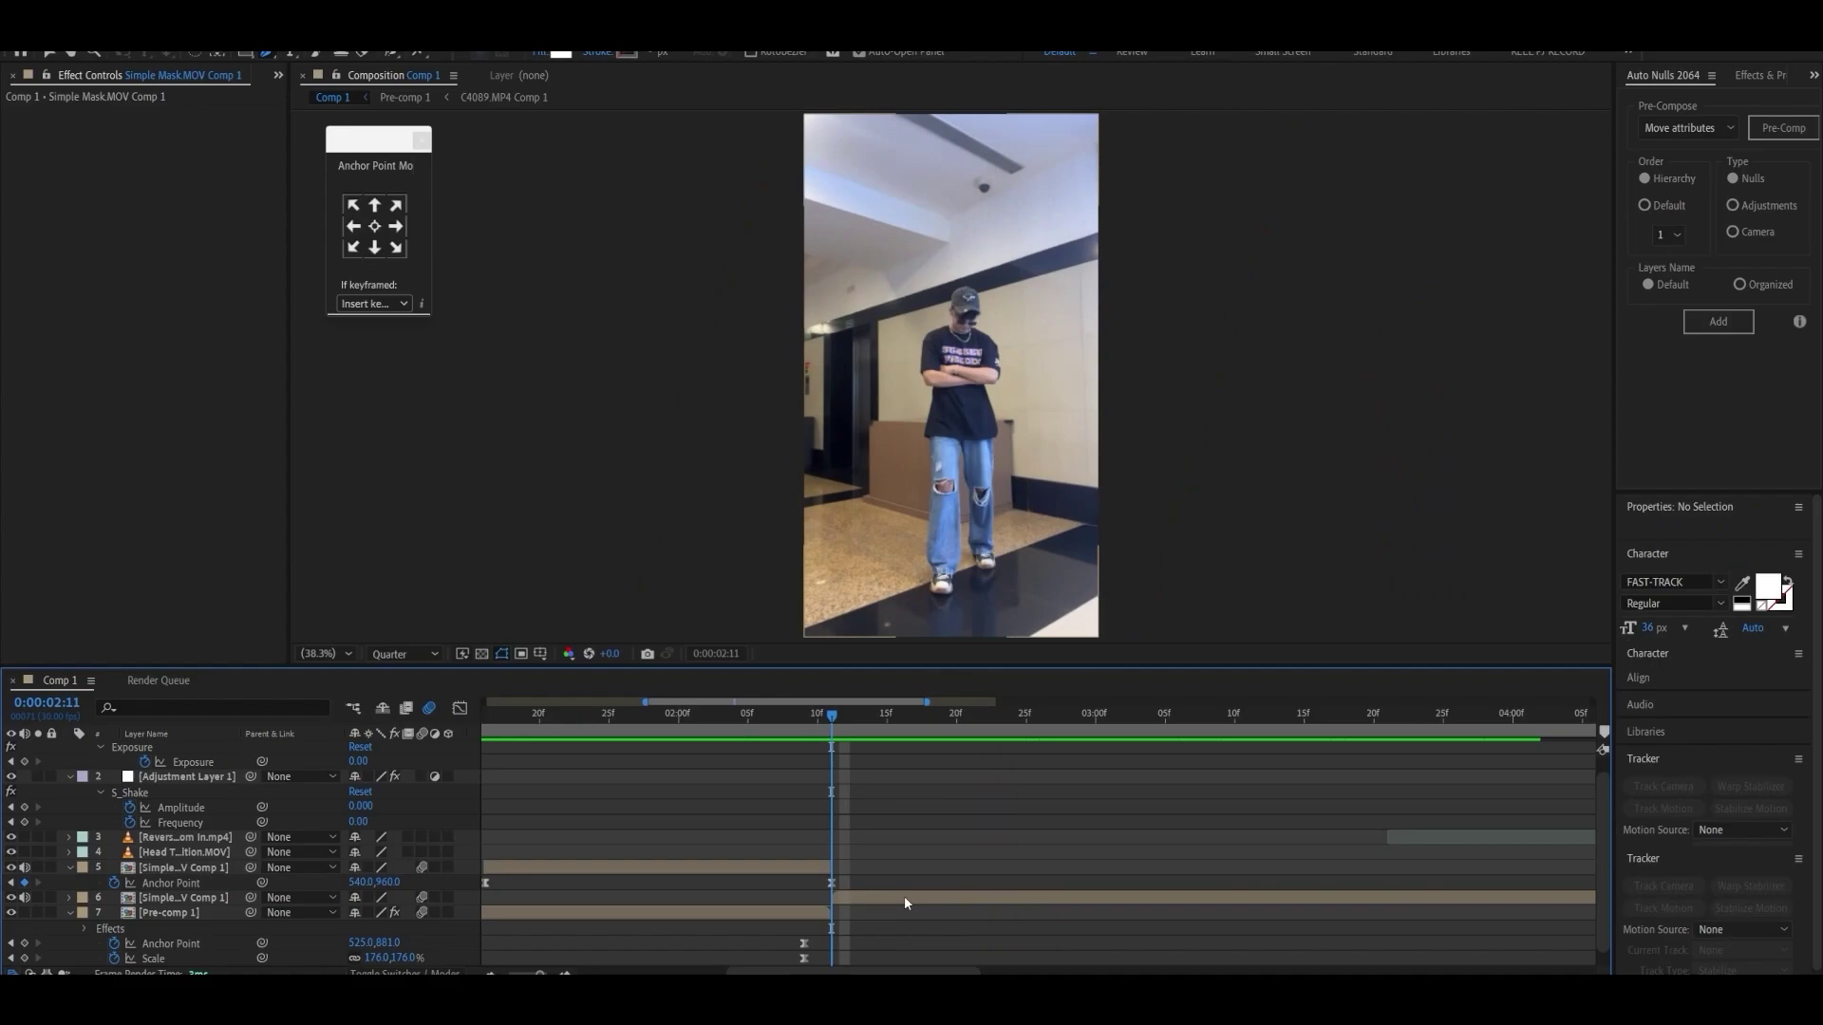
# Step: Add Anchor Point and Scale keyframes to the lower Simple Mask.MOV Comp 1 layer at 0:00:02:11
pyautogui.click(905, 898)
pyautogui.scroll(-2, 935, 897)
pyautogui.press('s')
pyautogui.scroll(1, 759, 928)
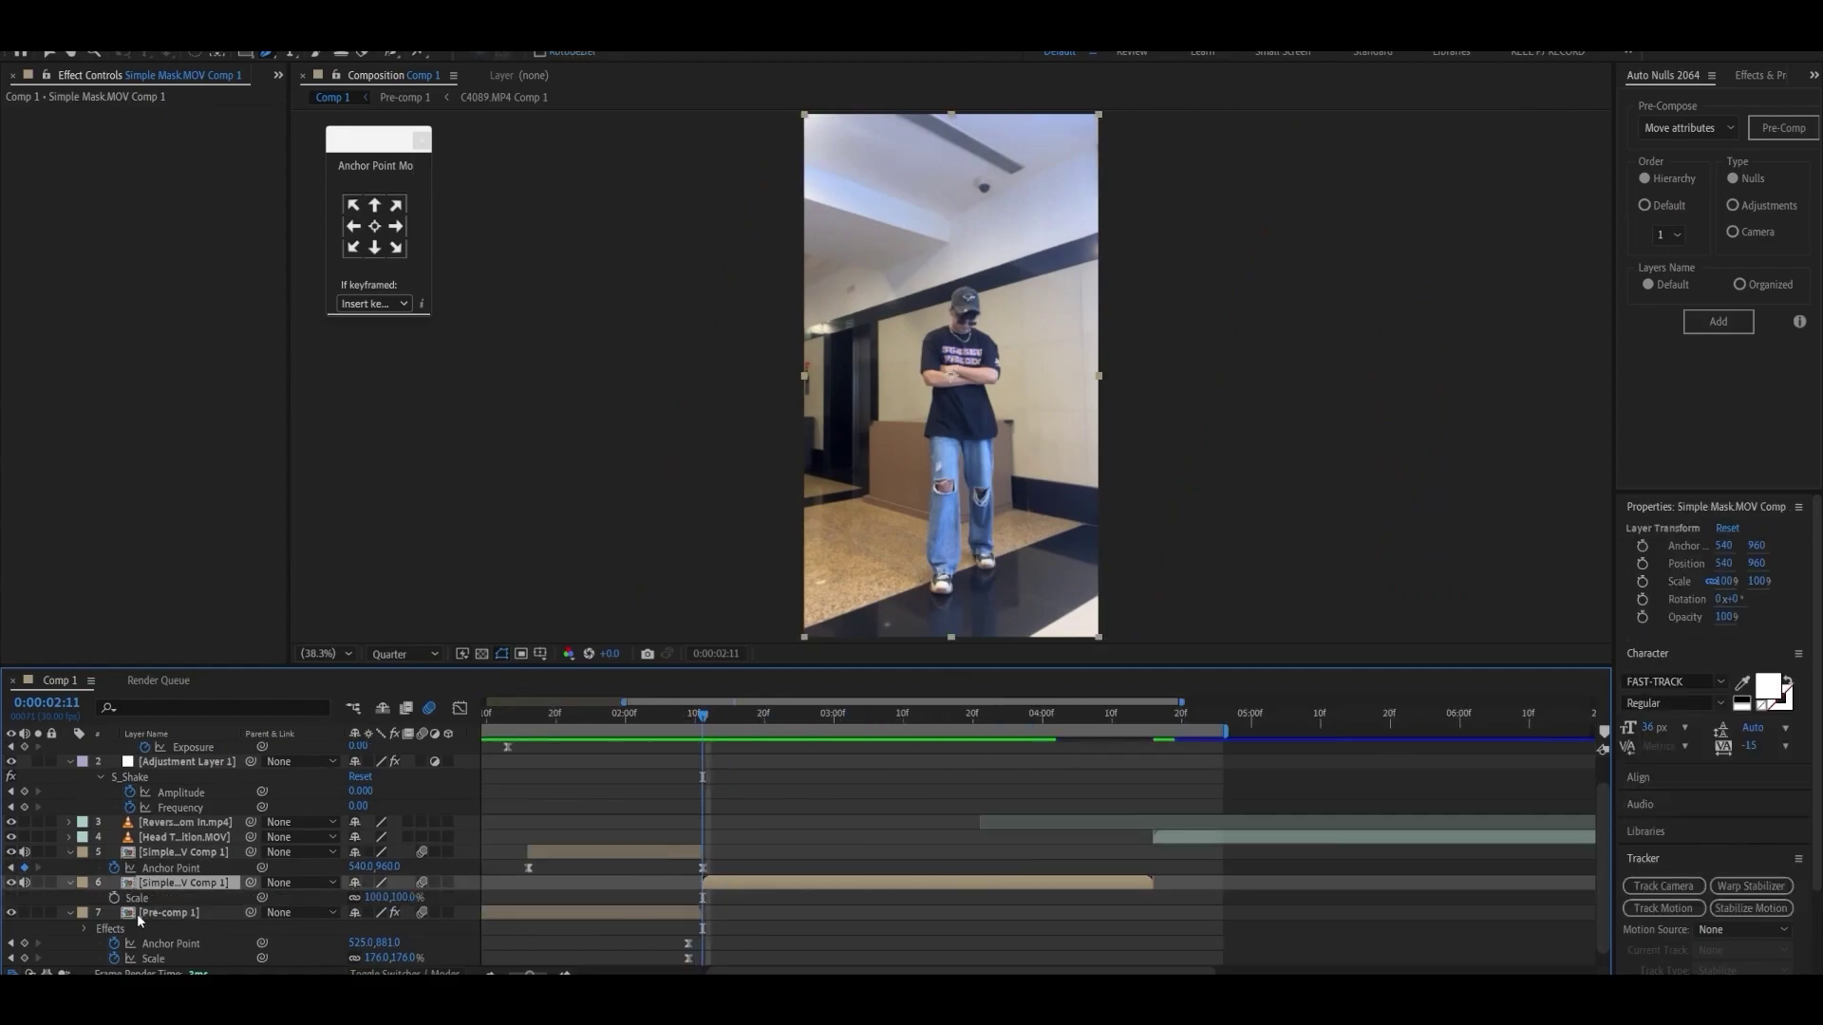
pyautogui.press('u')
pyautogui.press('u')
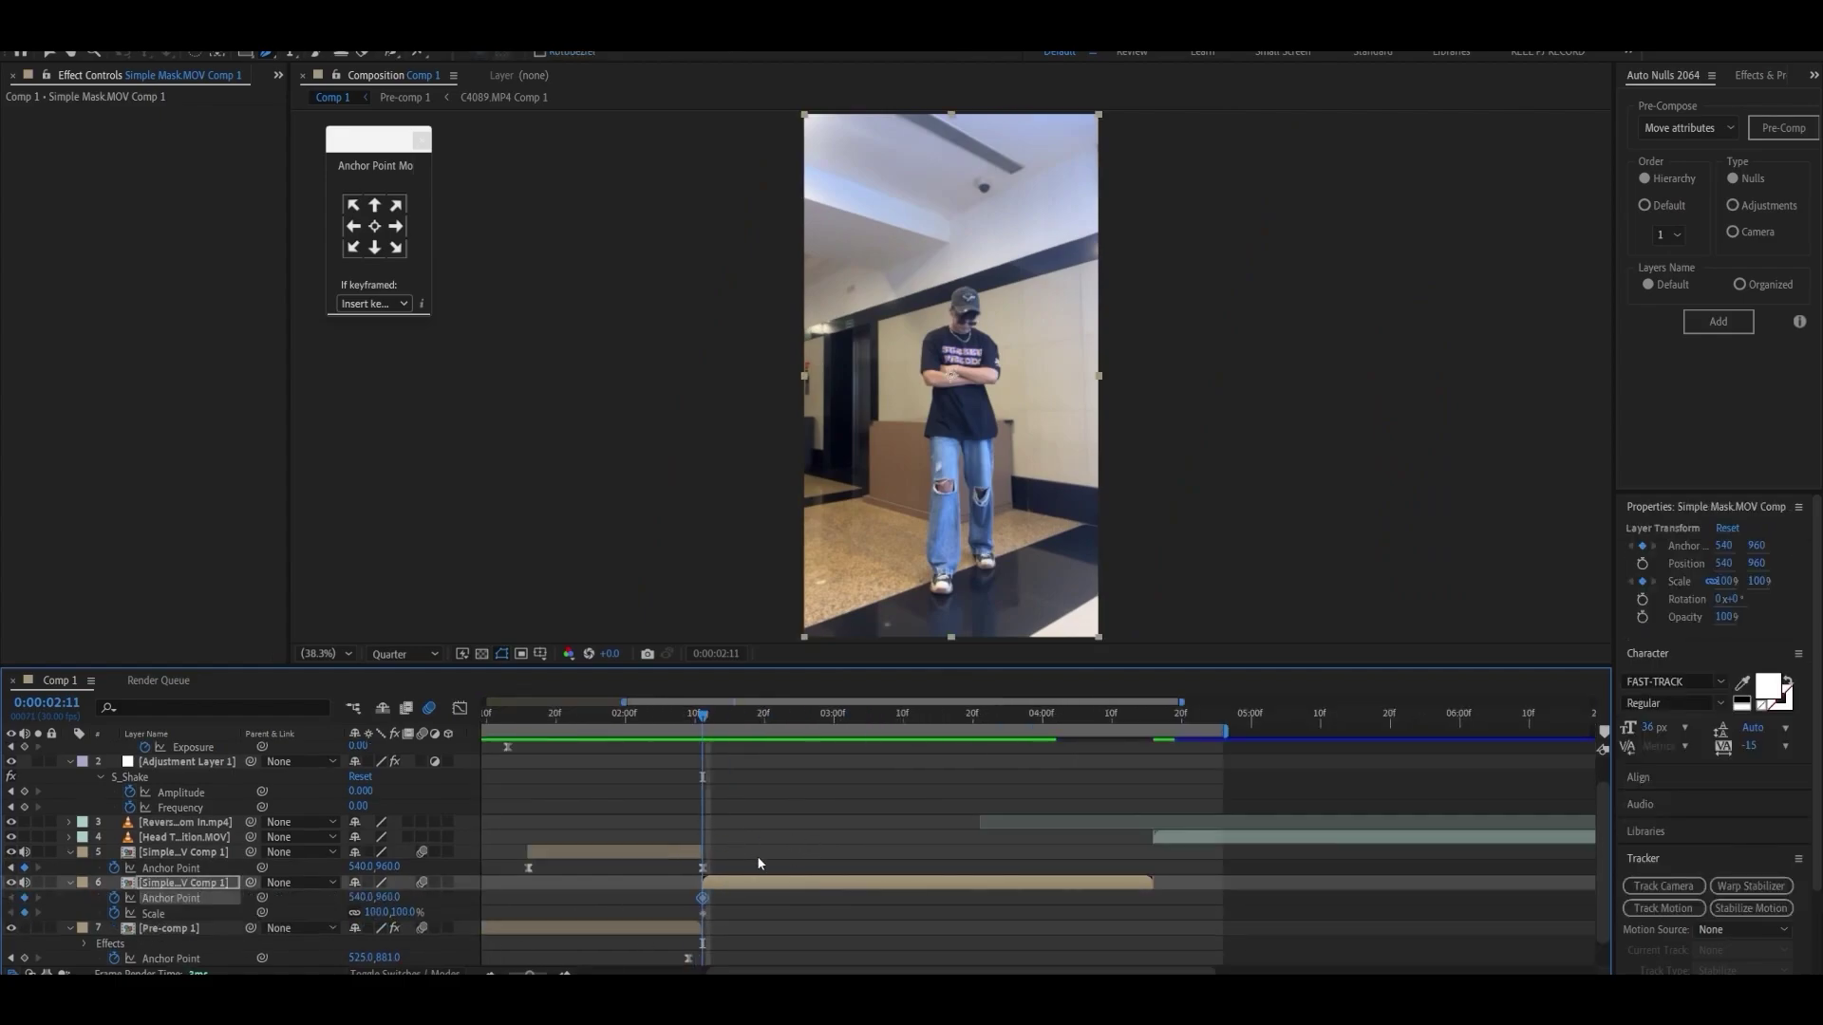
# Step: Enlarge and reframe the lower clip on the figure with new Scale and Anchor Point keyframes, then place them at about 0:00:04:01
pyautogui.scroll(-1, 758, 853)
pyautogui.scroll(1, 779, 790)
pyautogui.click(1147, 715)
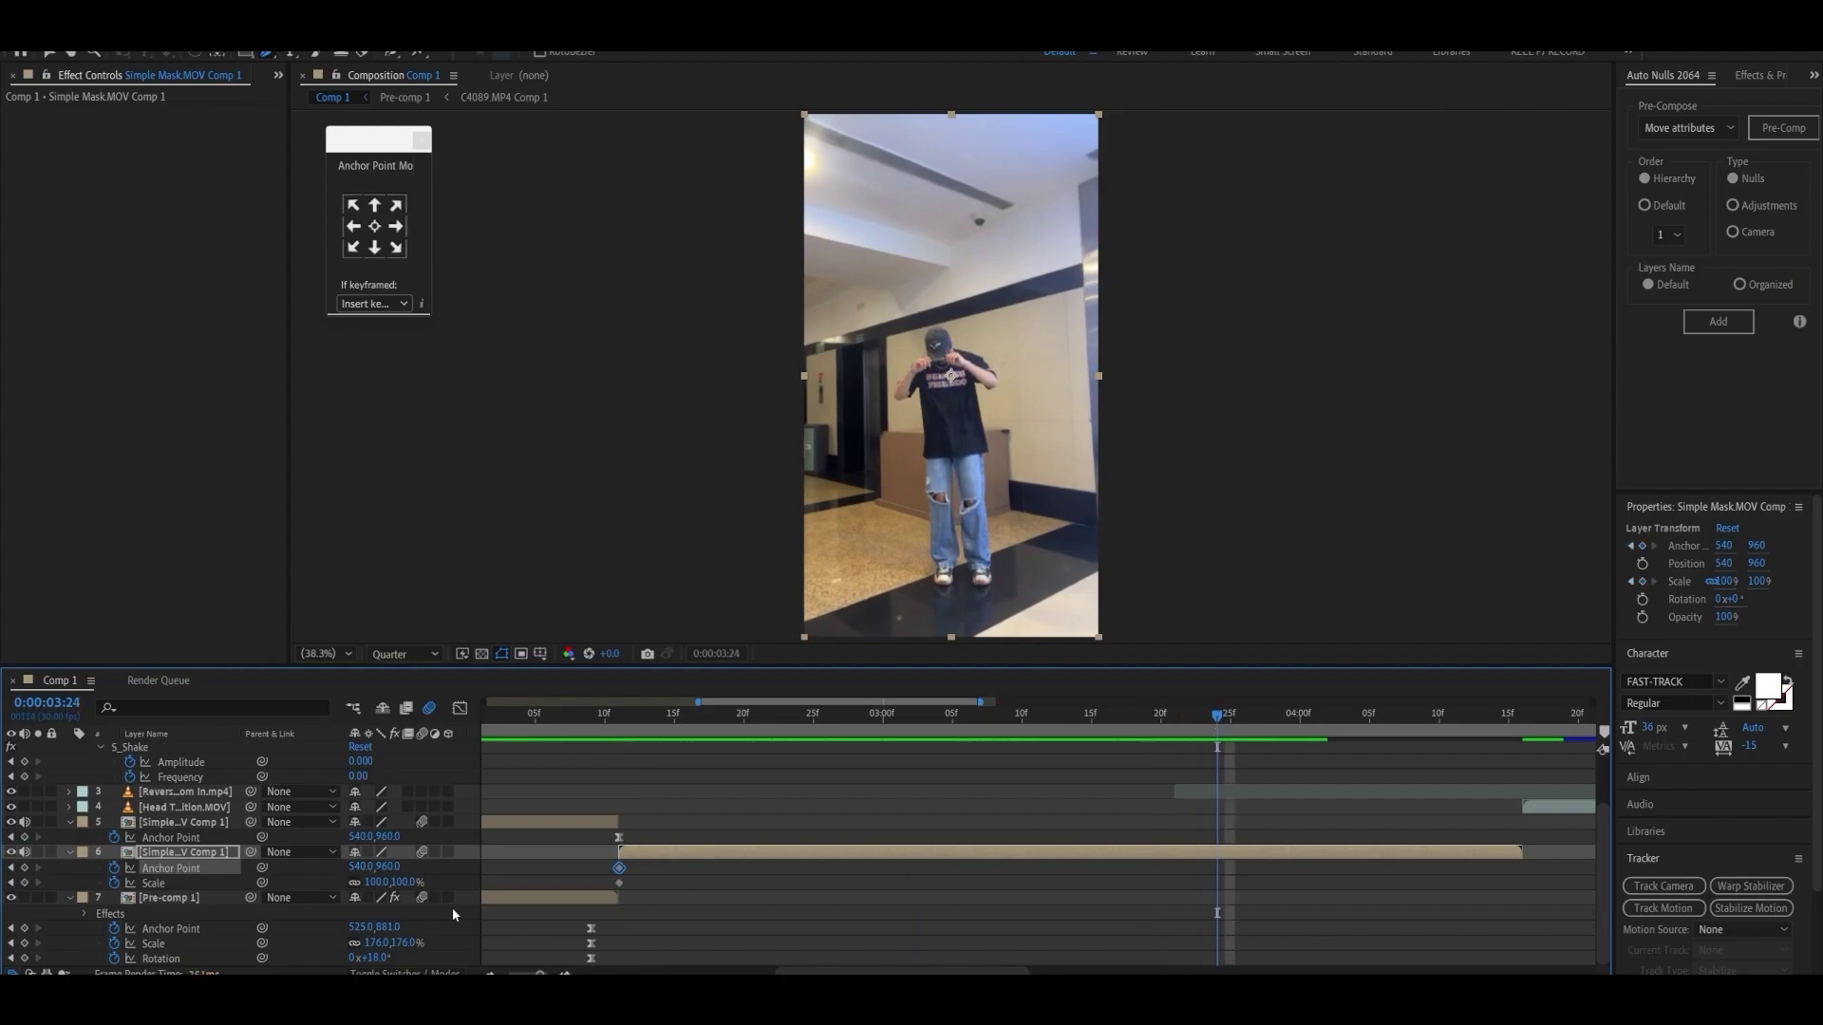
pyautogui.moveTo(398, 889); pyautogui.dragTo(343, 867)
pyautogui.moveTo(586, 861); pyautogui.dragTo(1274, 890)
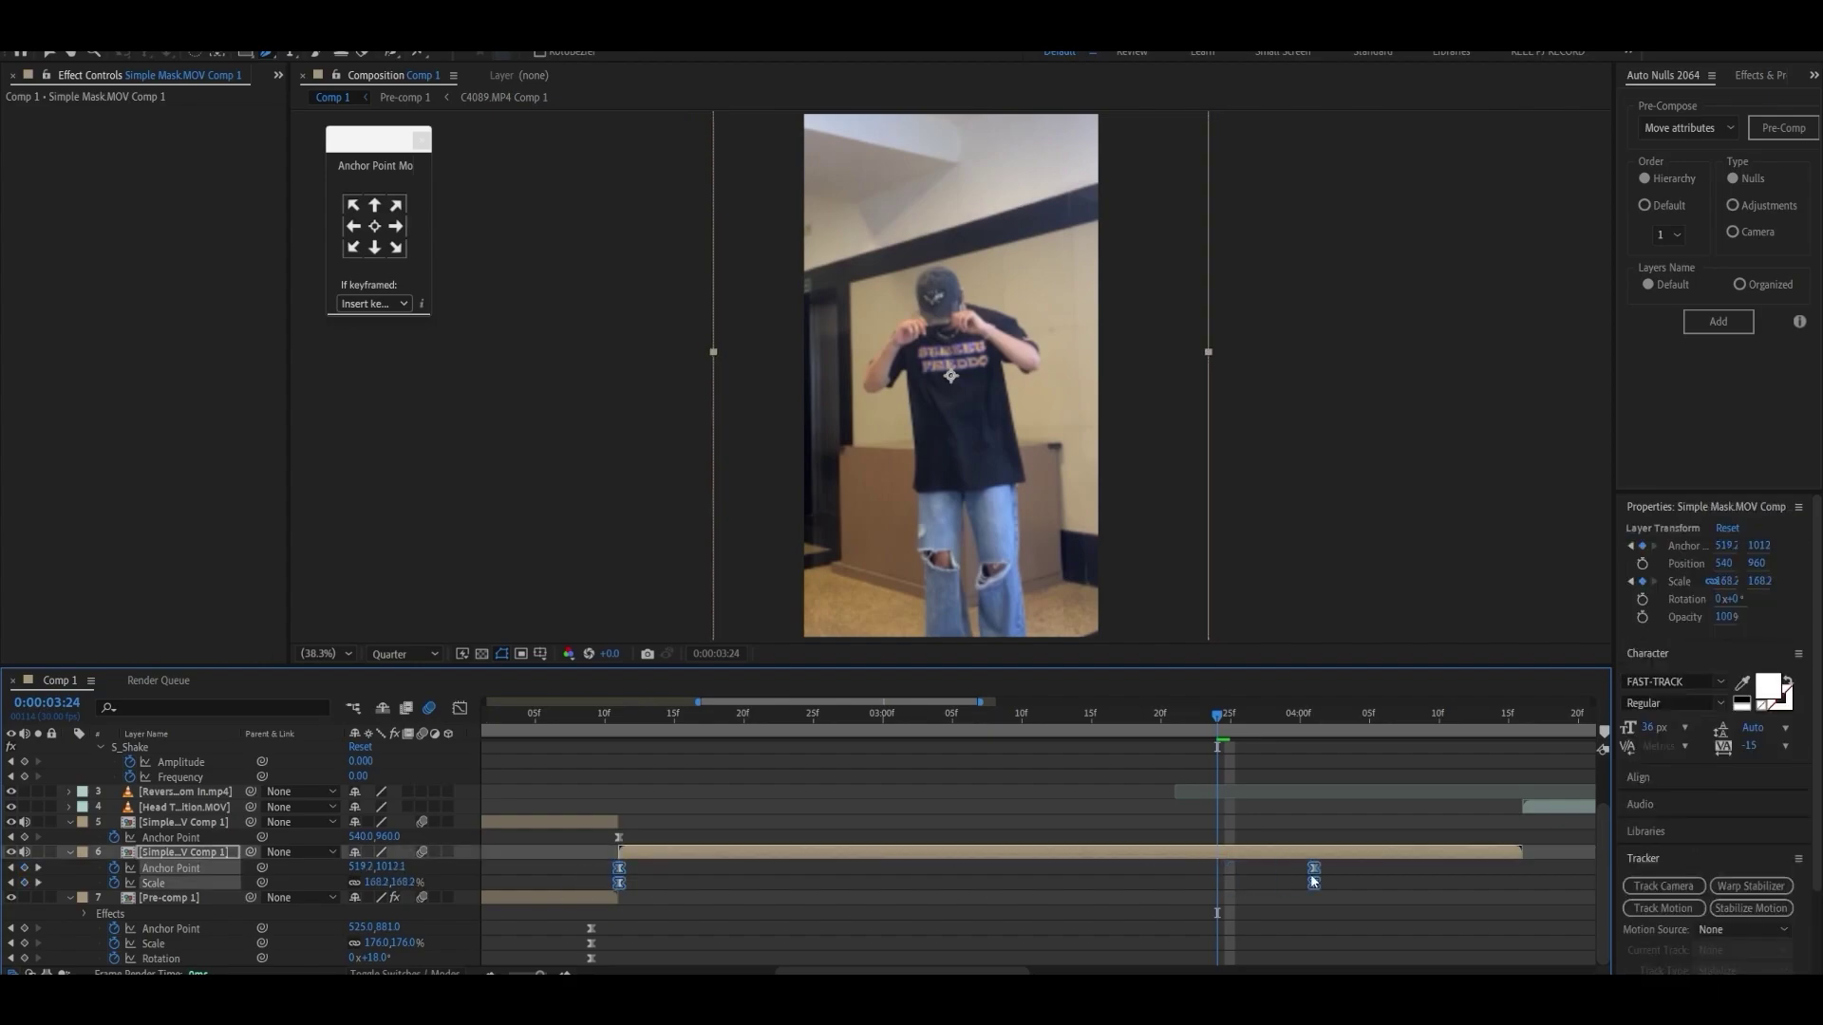
# Step: Shape the lower clip's Anchor Point speed graph and Scale value graph for a long slowdown and preview the composition from the start
pyautogui.click(460, 708)
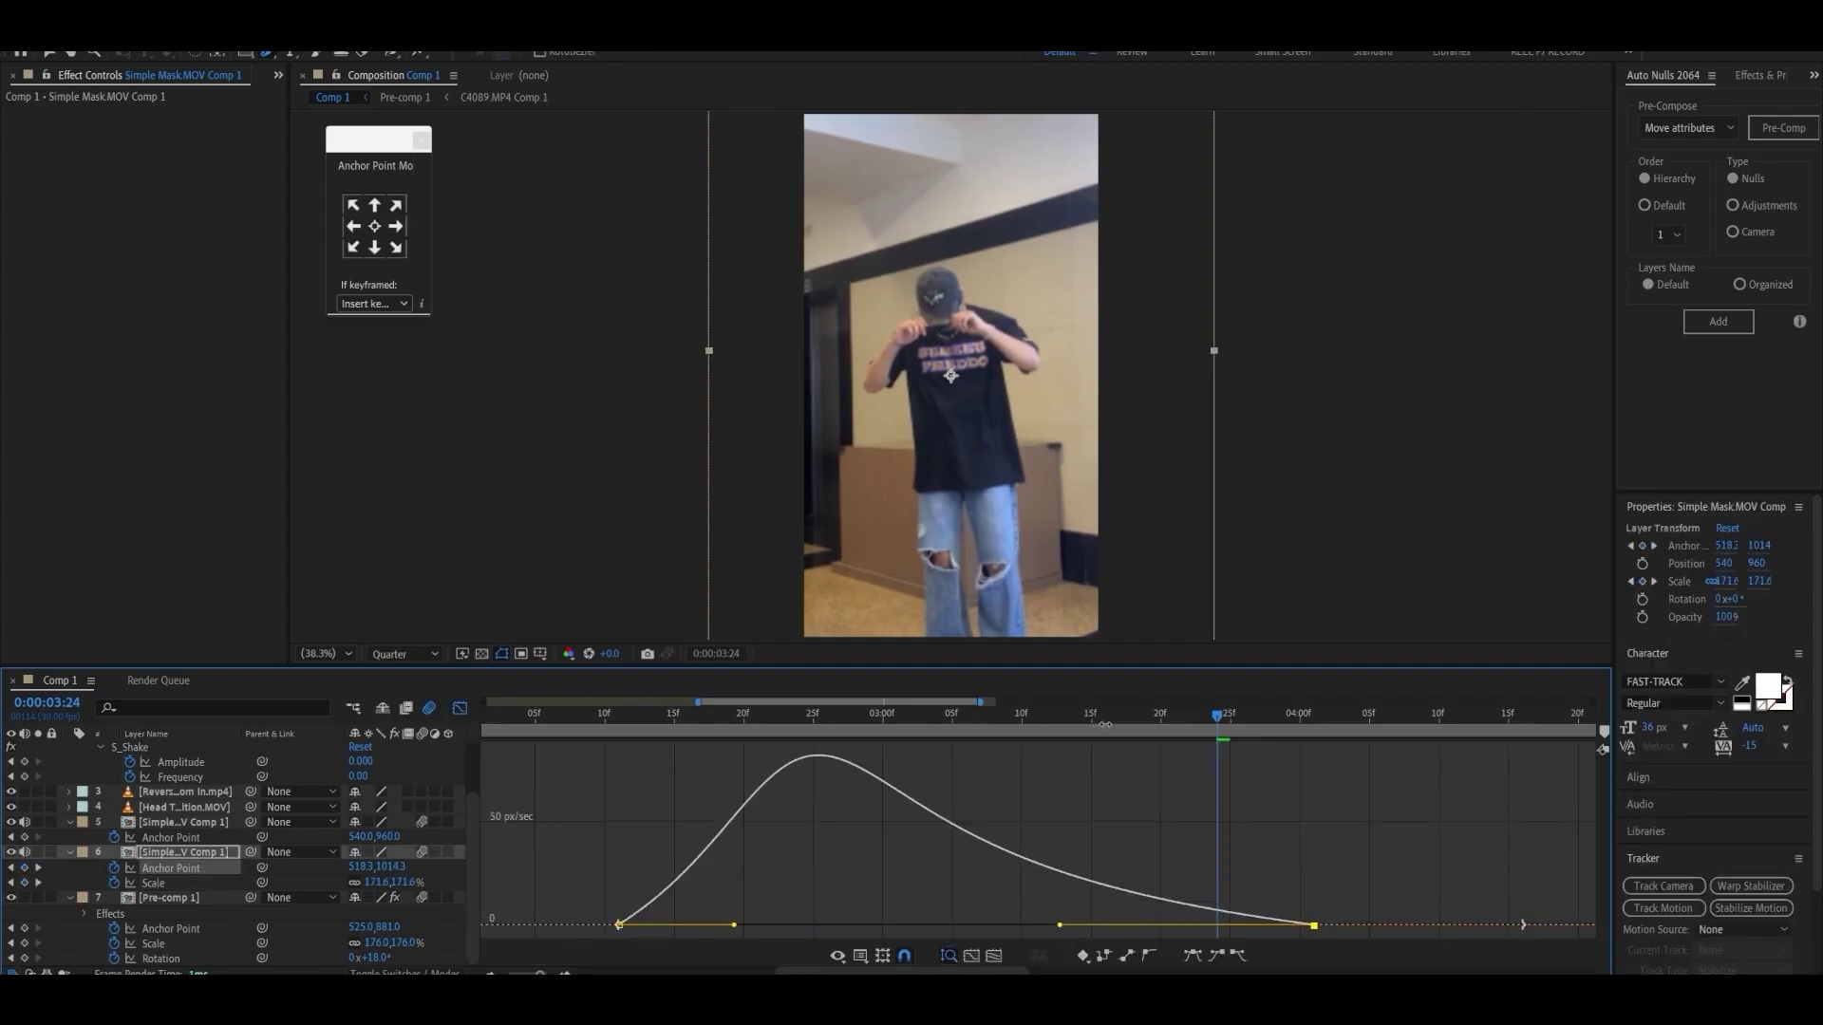
pyautogui.moveTo(1130, 755); pyautogui.dragTo(891, 748)
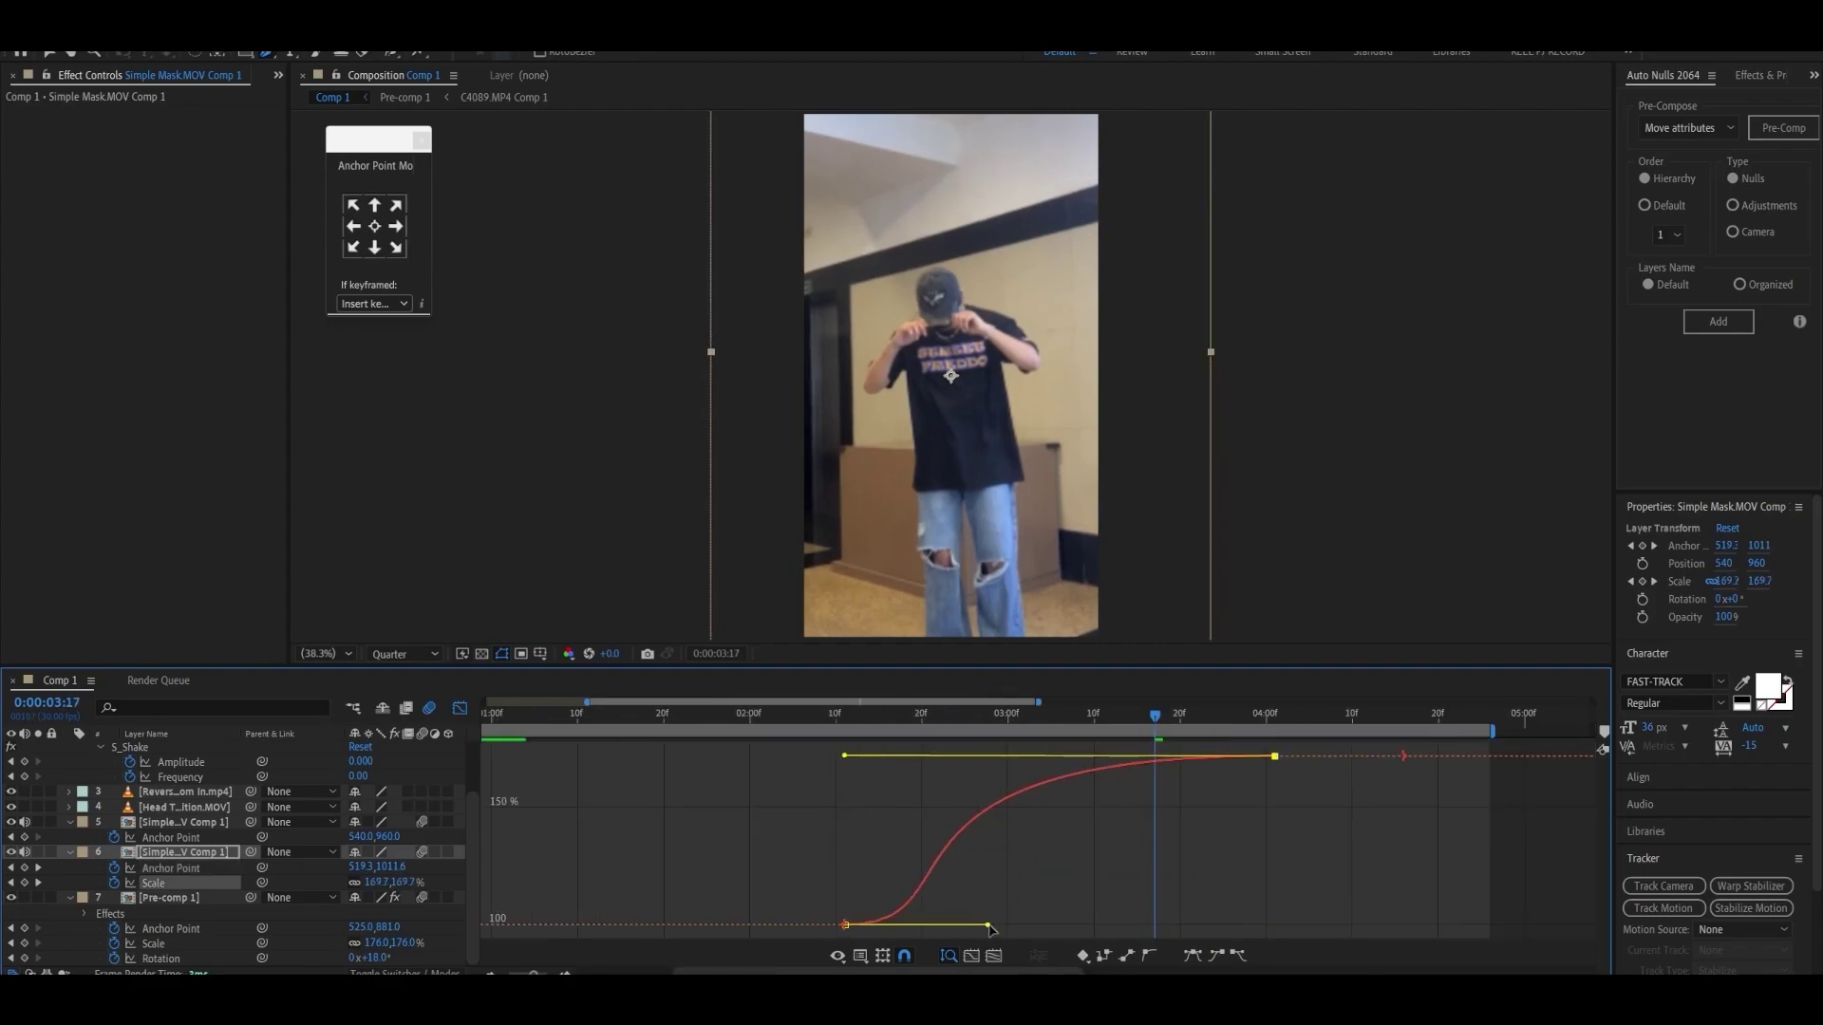
pyautogui.click(744, 714)
pyautogui.press('space')
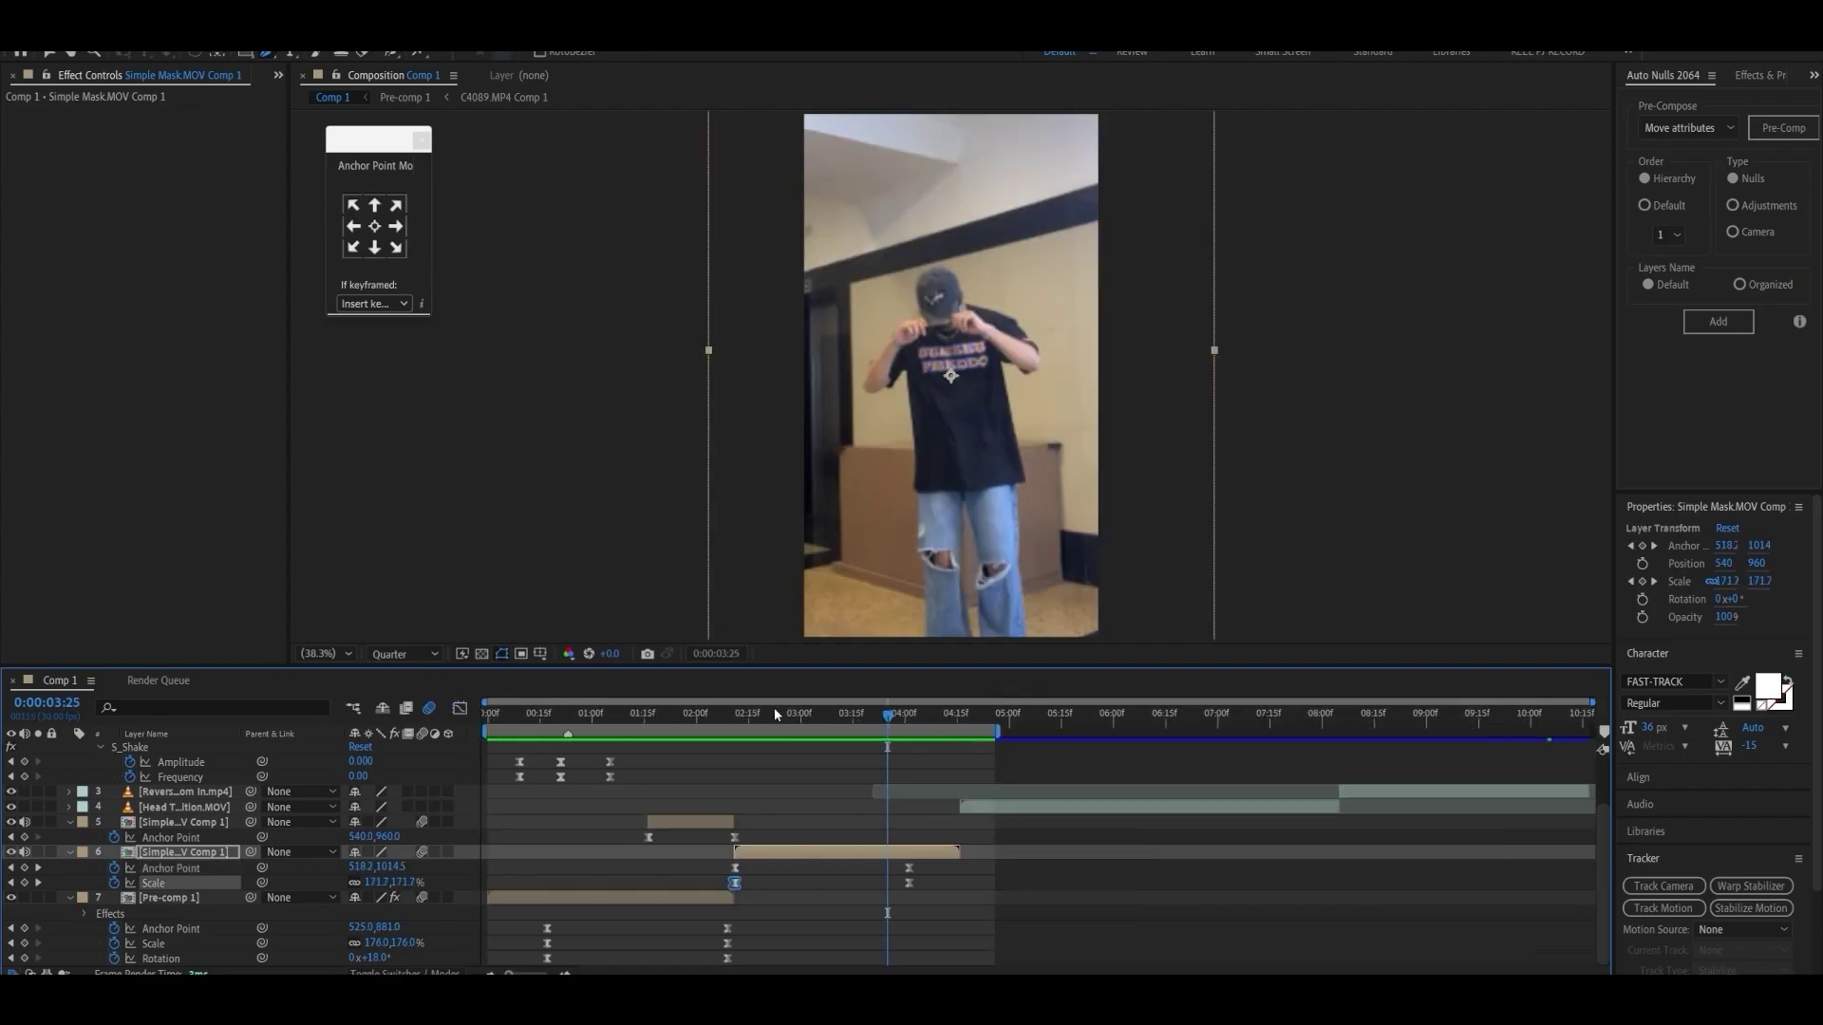
pyautogui.moveTo(773, 712); pyautogui.dragTo(482, 760)
pyautogui.press('space')
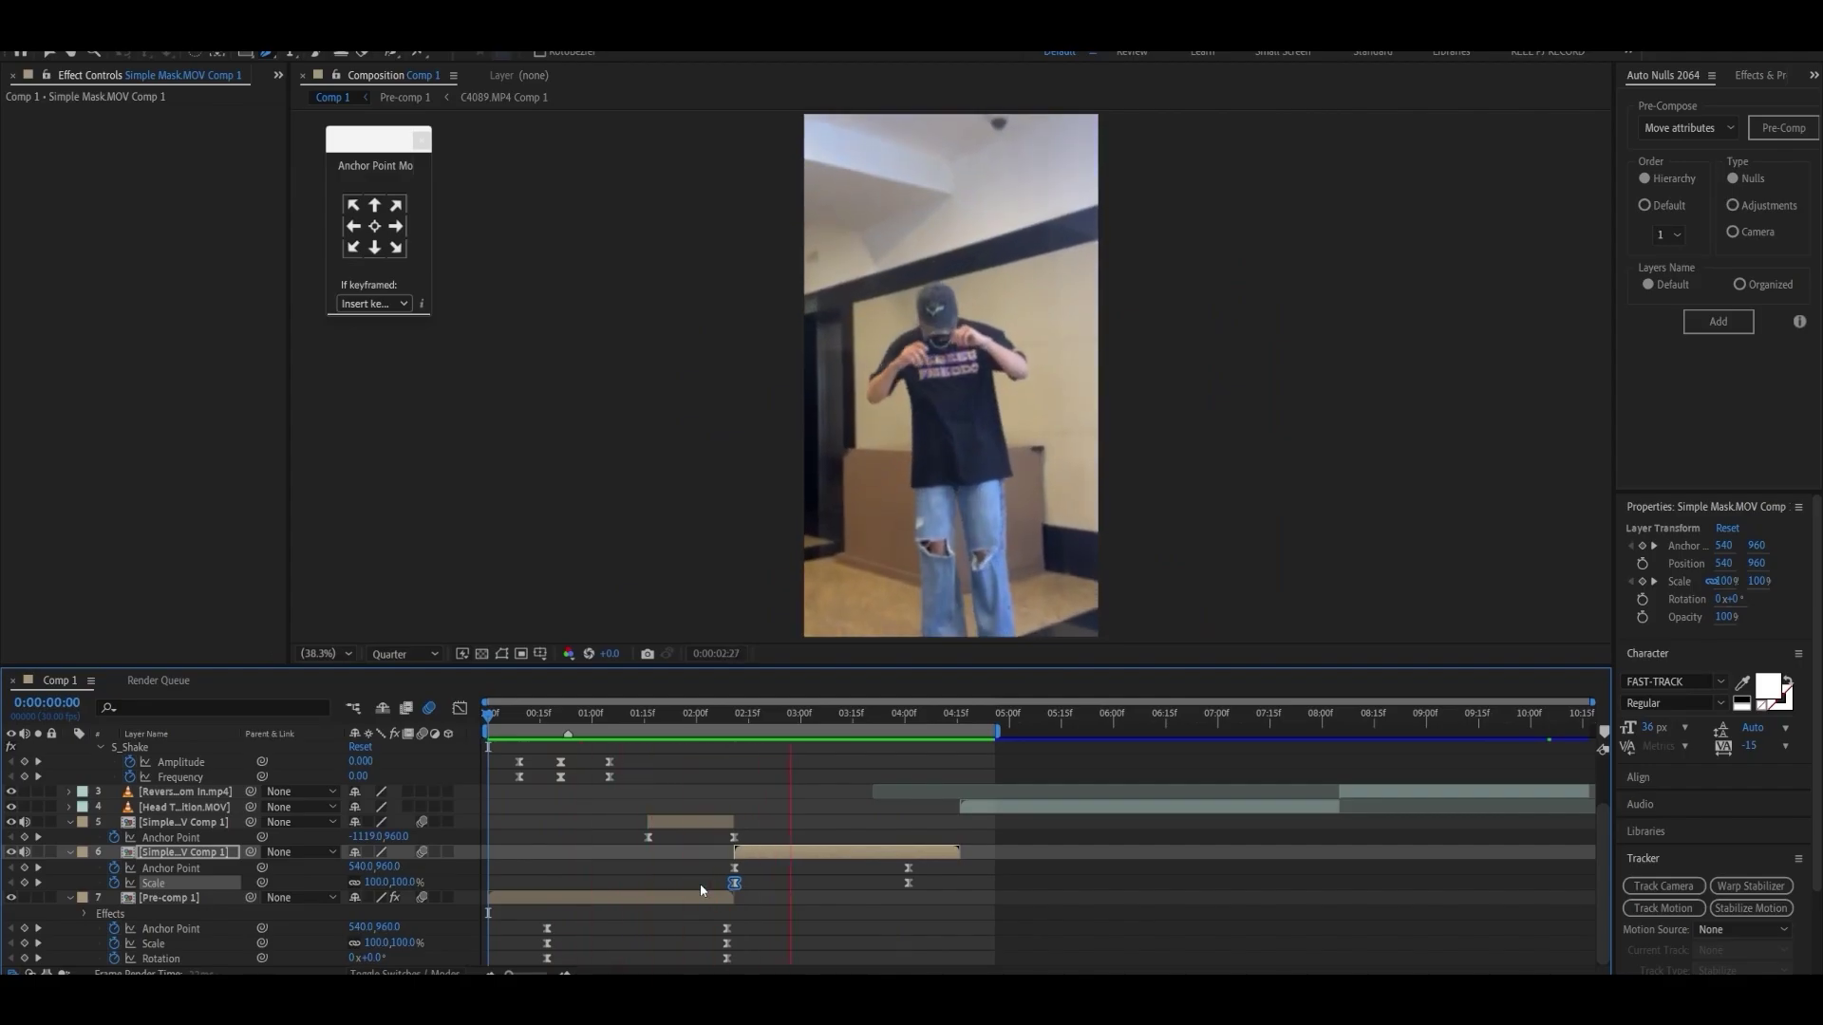
pyautogui.press('space')
pyautogui.scroll(2, 932, 858)
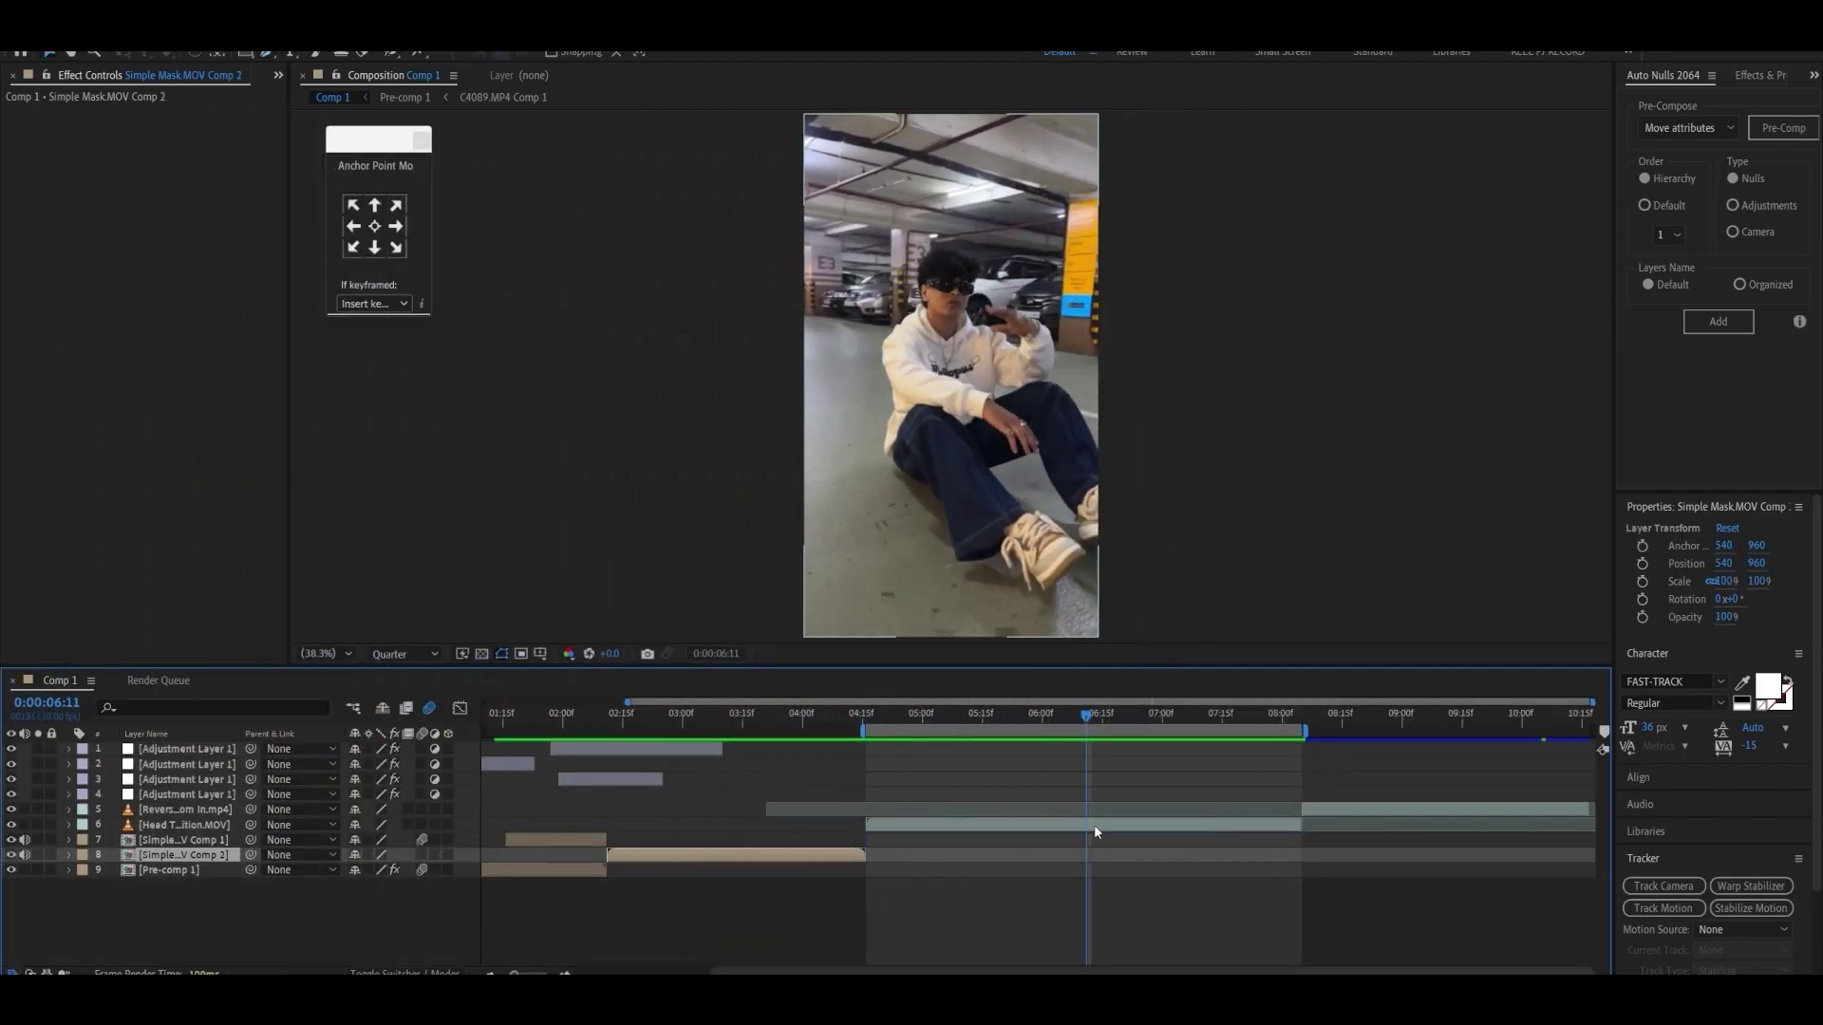
# Step: Time-reverse the Head Transition.MOV layer and line up its start at 0:00:04:16
pyautogui.rightClick(1093, 832)
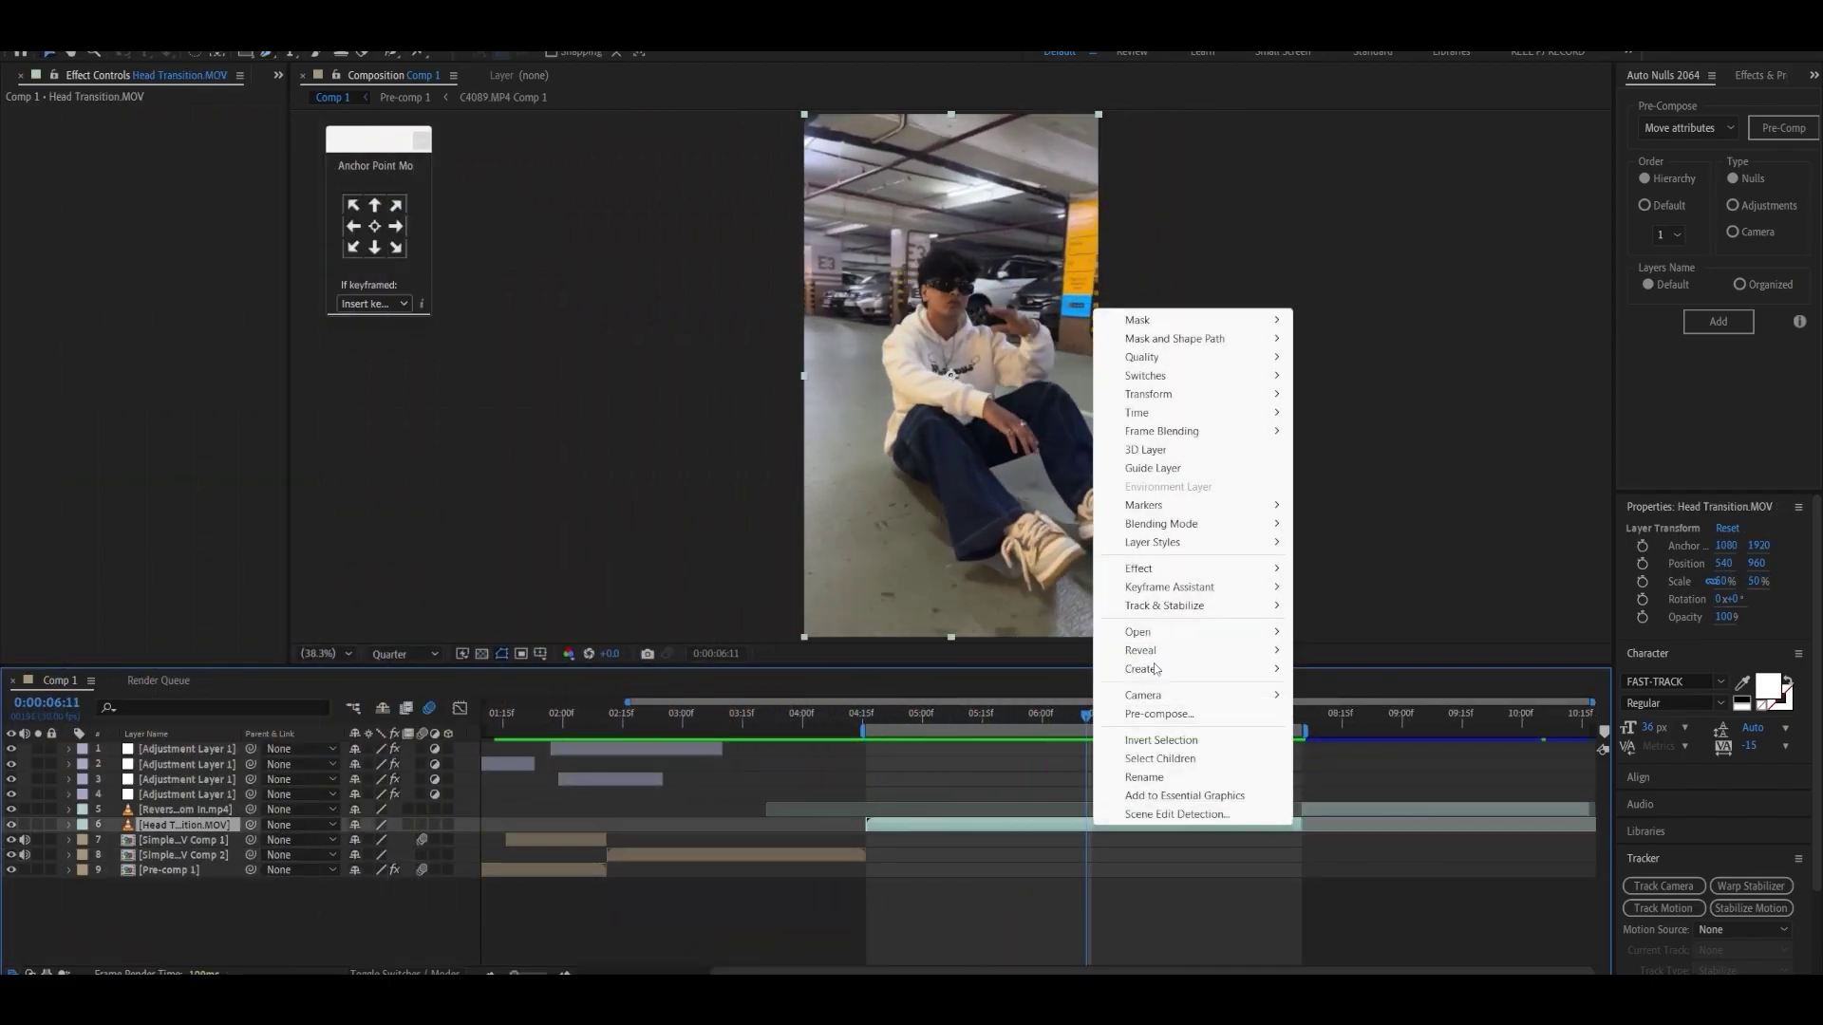
pyautogui.moveTo(1243, 408)
pyautogui.click(1353, 433)
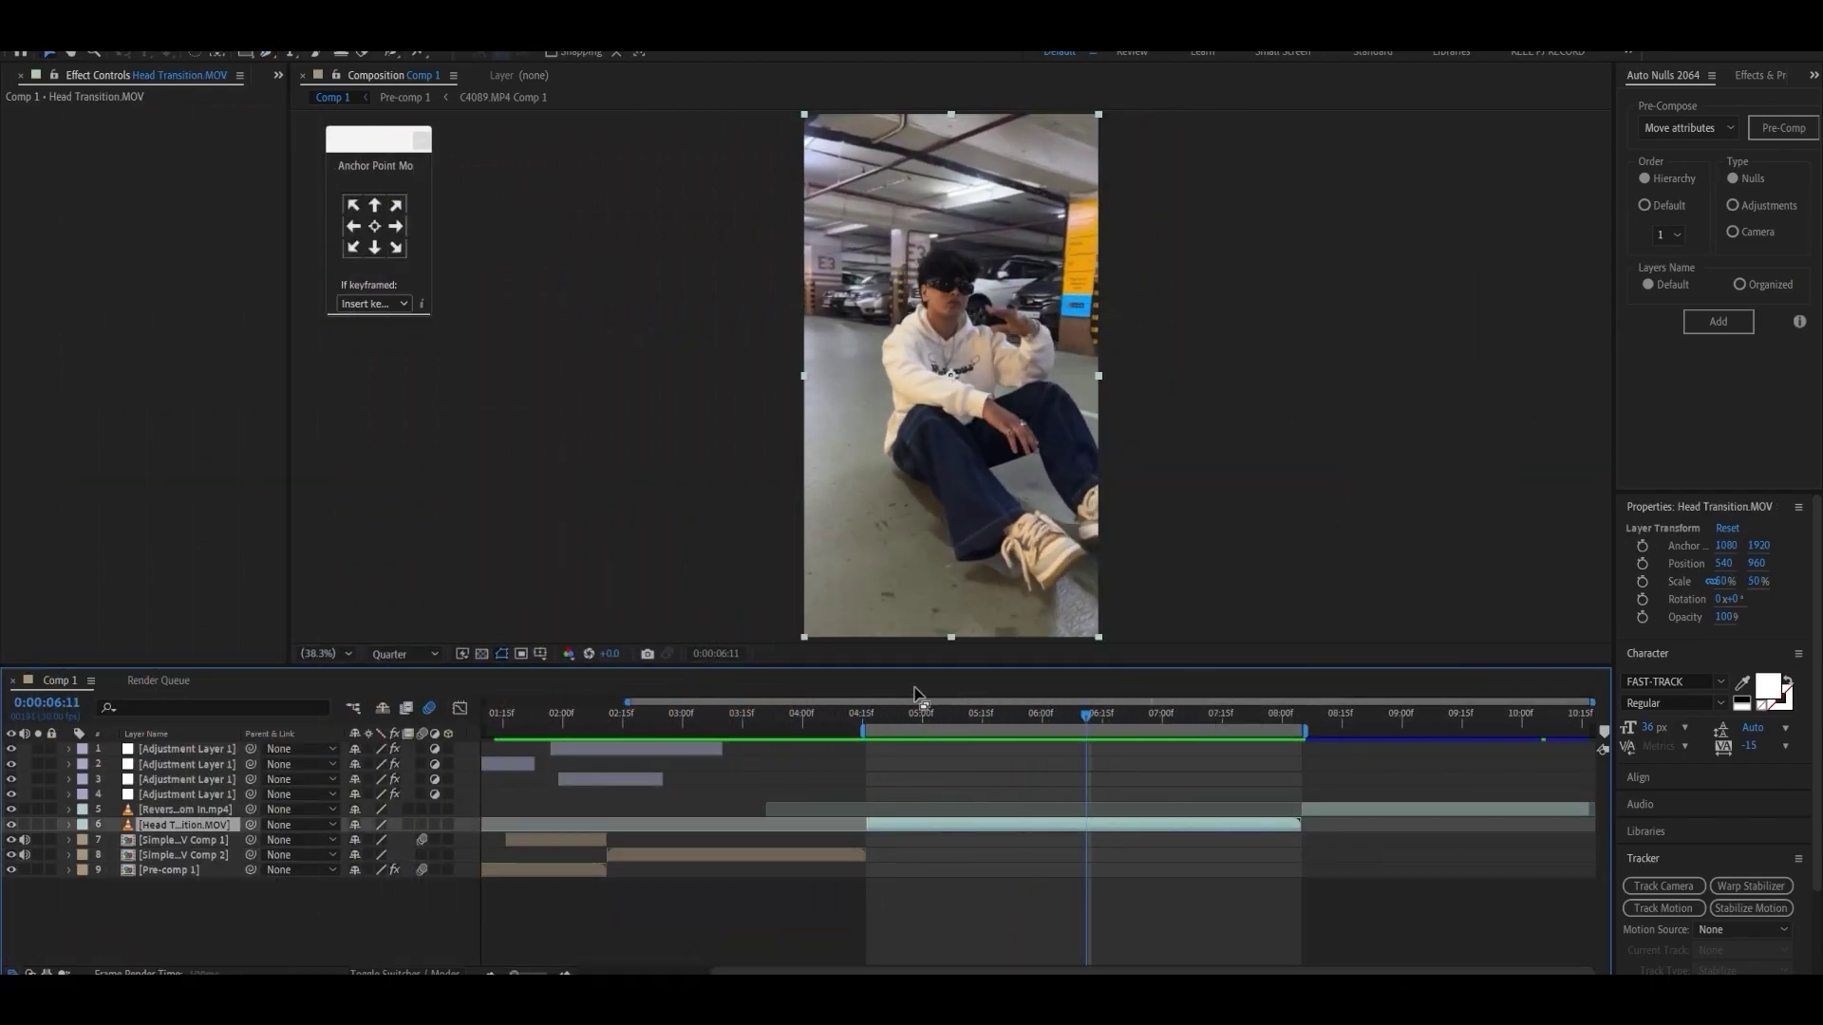
pyautogui.click(874, 712)
pyautogui.click(970, 712)
pyautogui.moveTo(986, 703); pyautogui.dragTo(1034, 701)
# Step: Pre-compose the reversed clip as Head Transition.MOV Comp 1 with all attributes moved, and cut off the part before 0:00:04:16
pyautogui.rightClick(1136, 827)
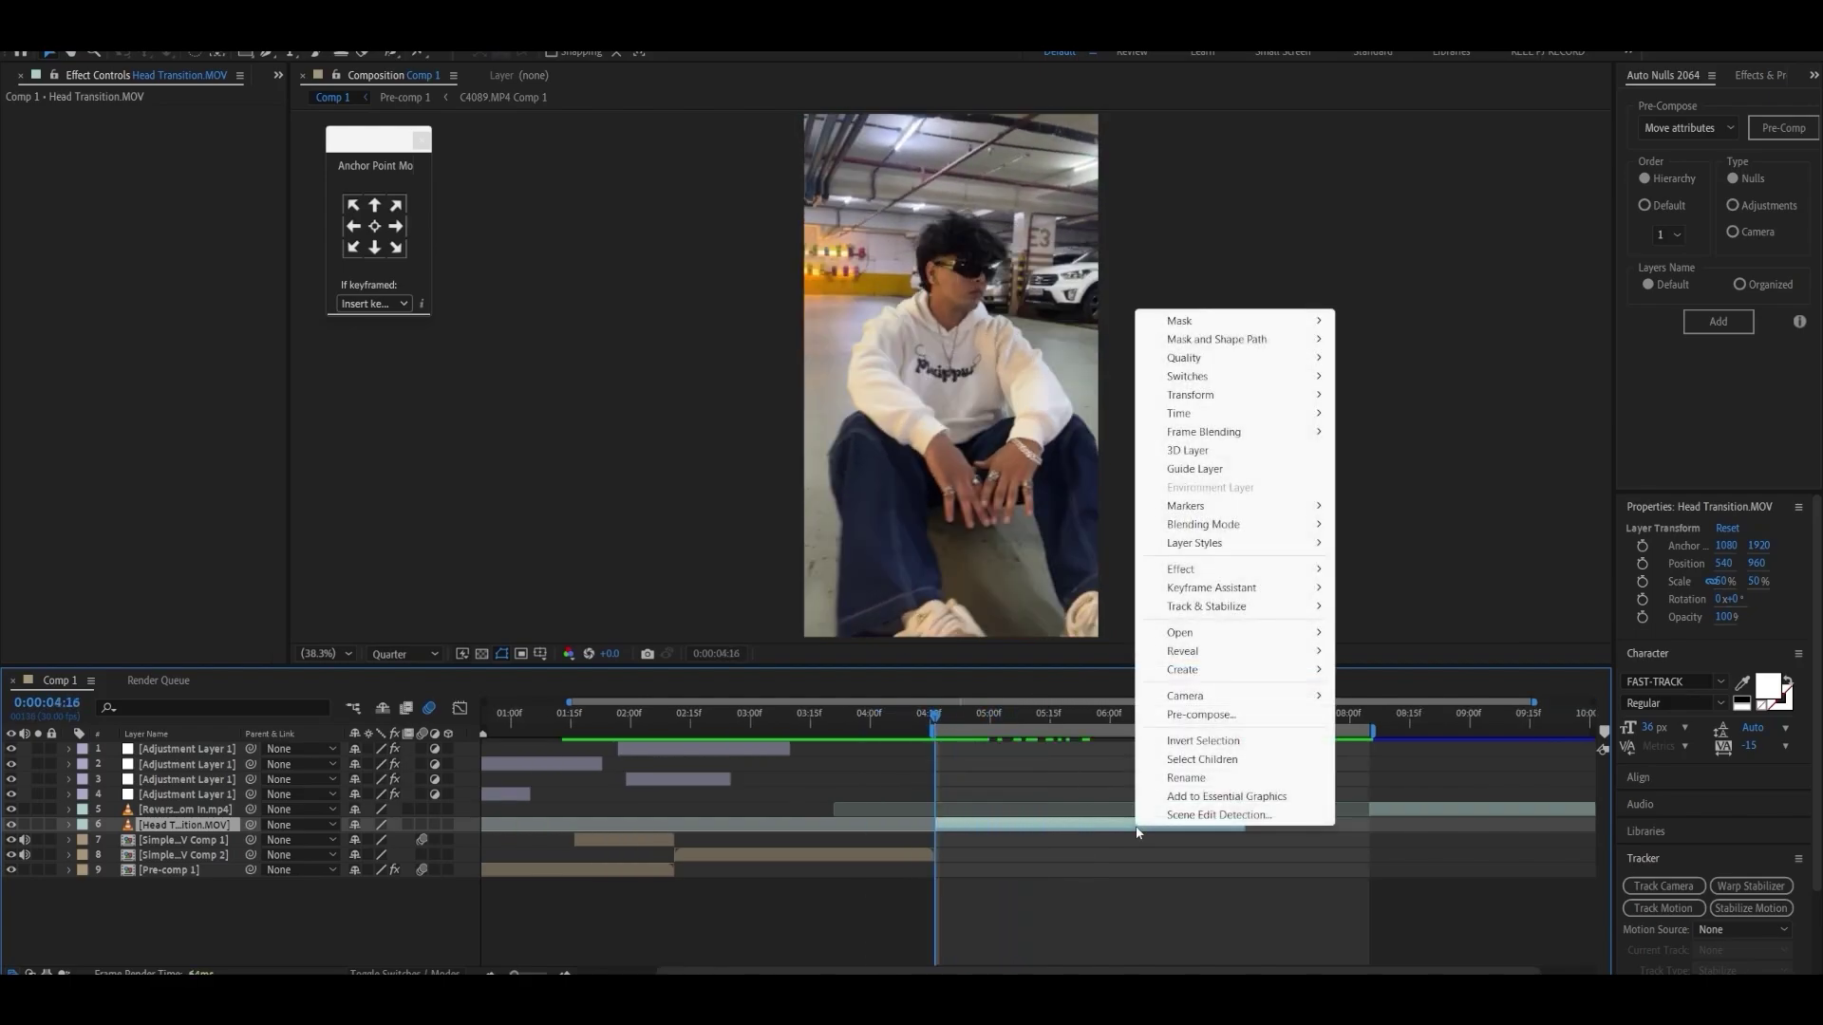
pyautogui.click(1201, 715)
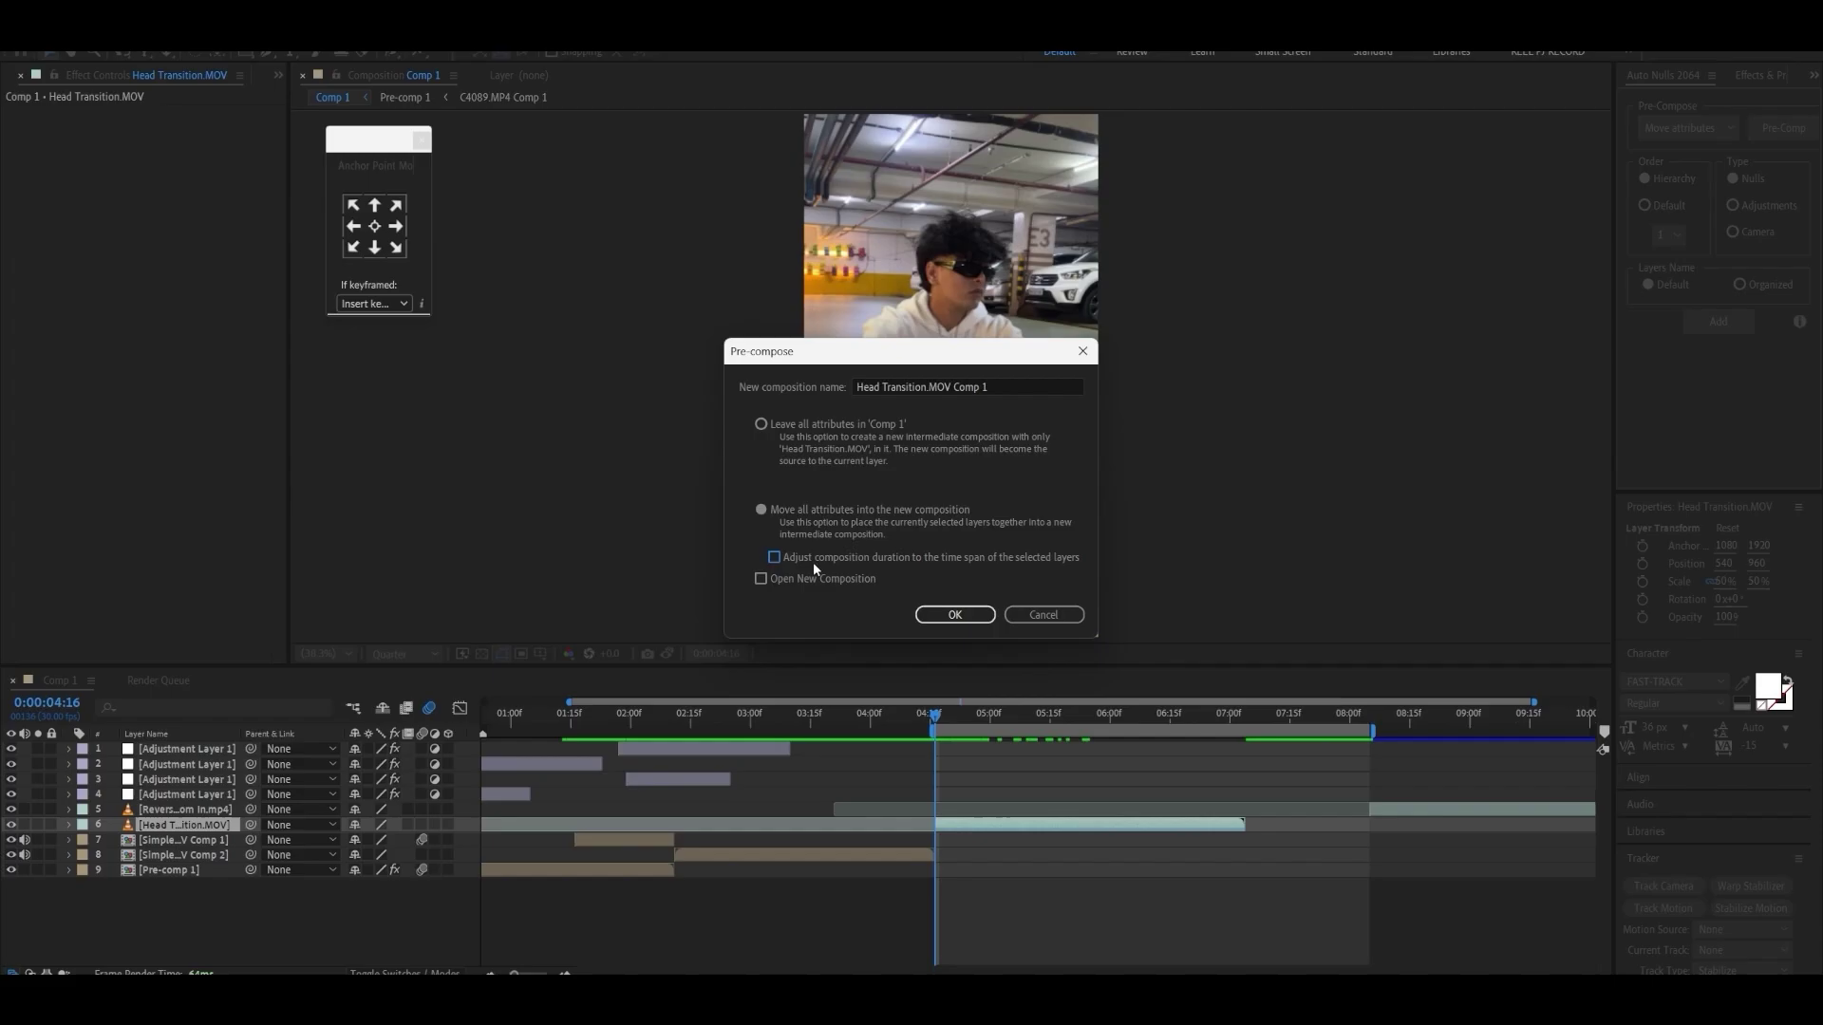
pyautogui.click(954, 614)
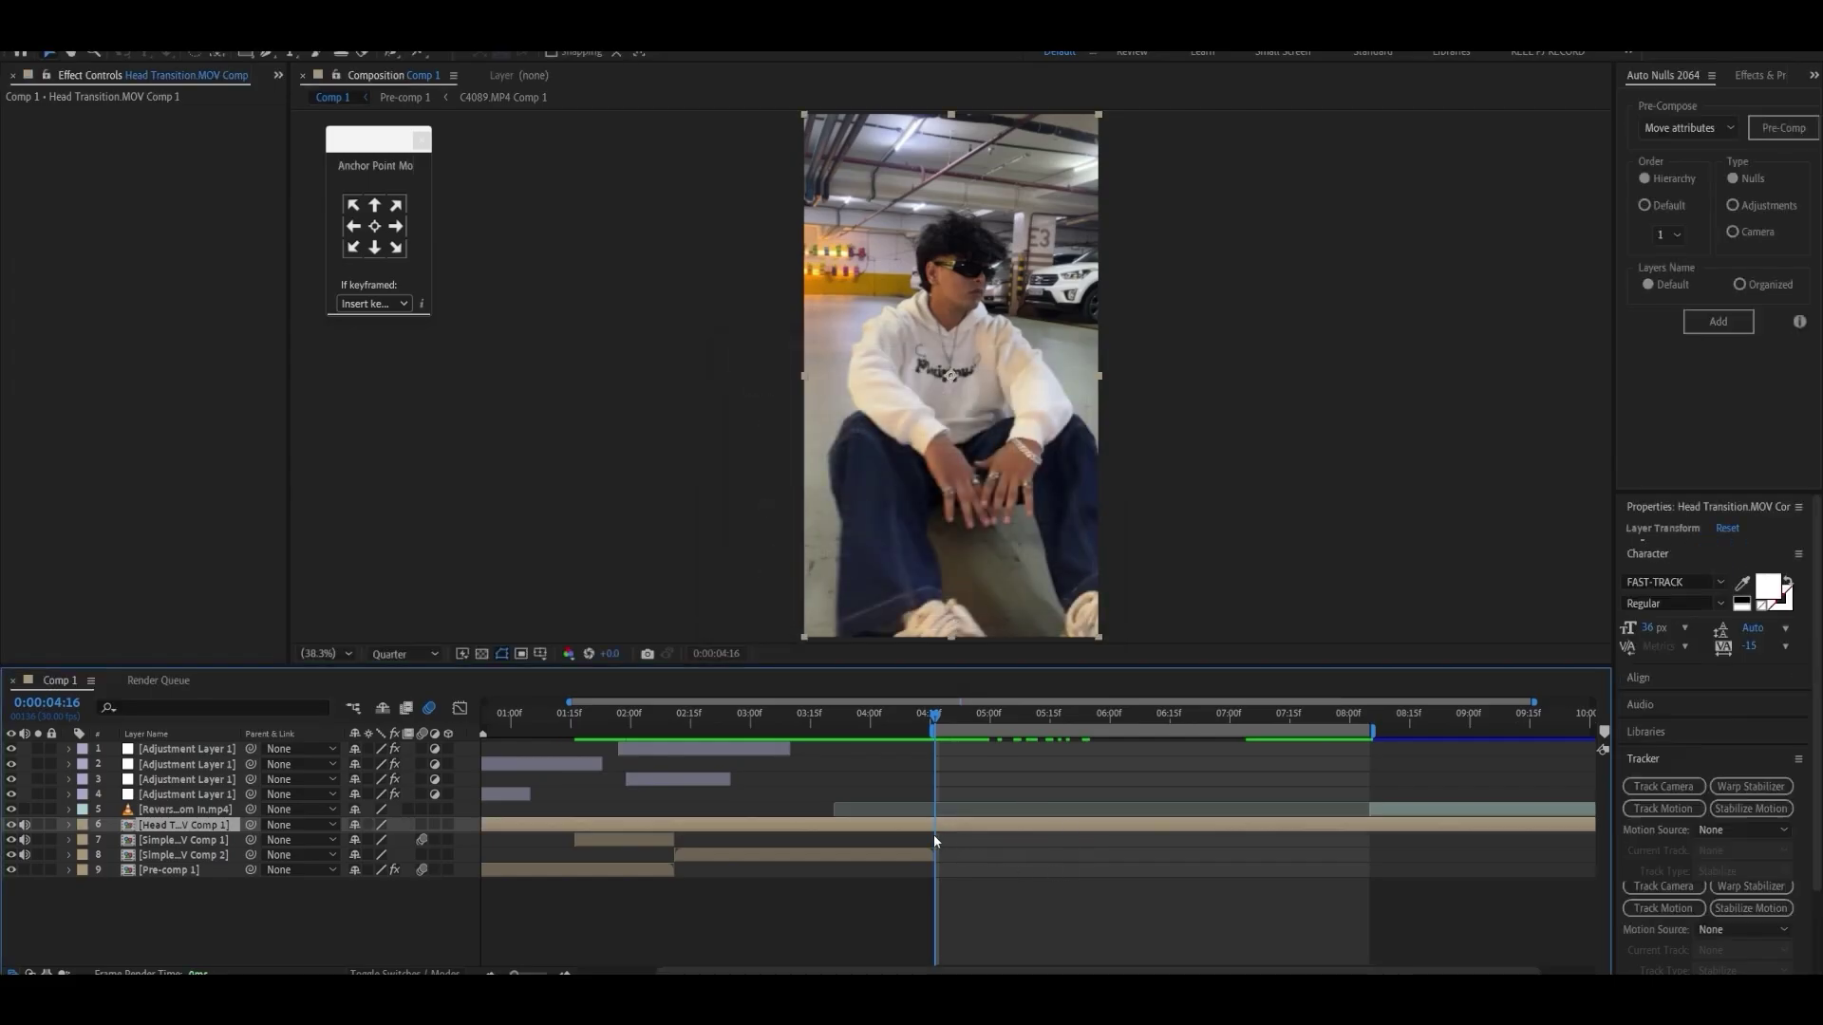
pyautogui.hotkey('ctrl', 'shift', 'd')
pyautogui.click(902, 839)
pyautogui.press('Delete')
# Step: Slow the clip using Twixtor Pro with Motion Weighted Blend and Speed % keyframes, and pre-compose it as Head Transition.MOV Comp 2
pyautogui.click(247, 432)
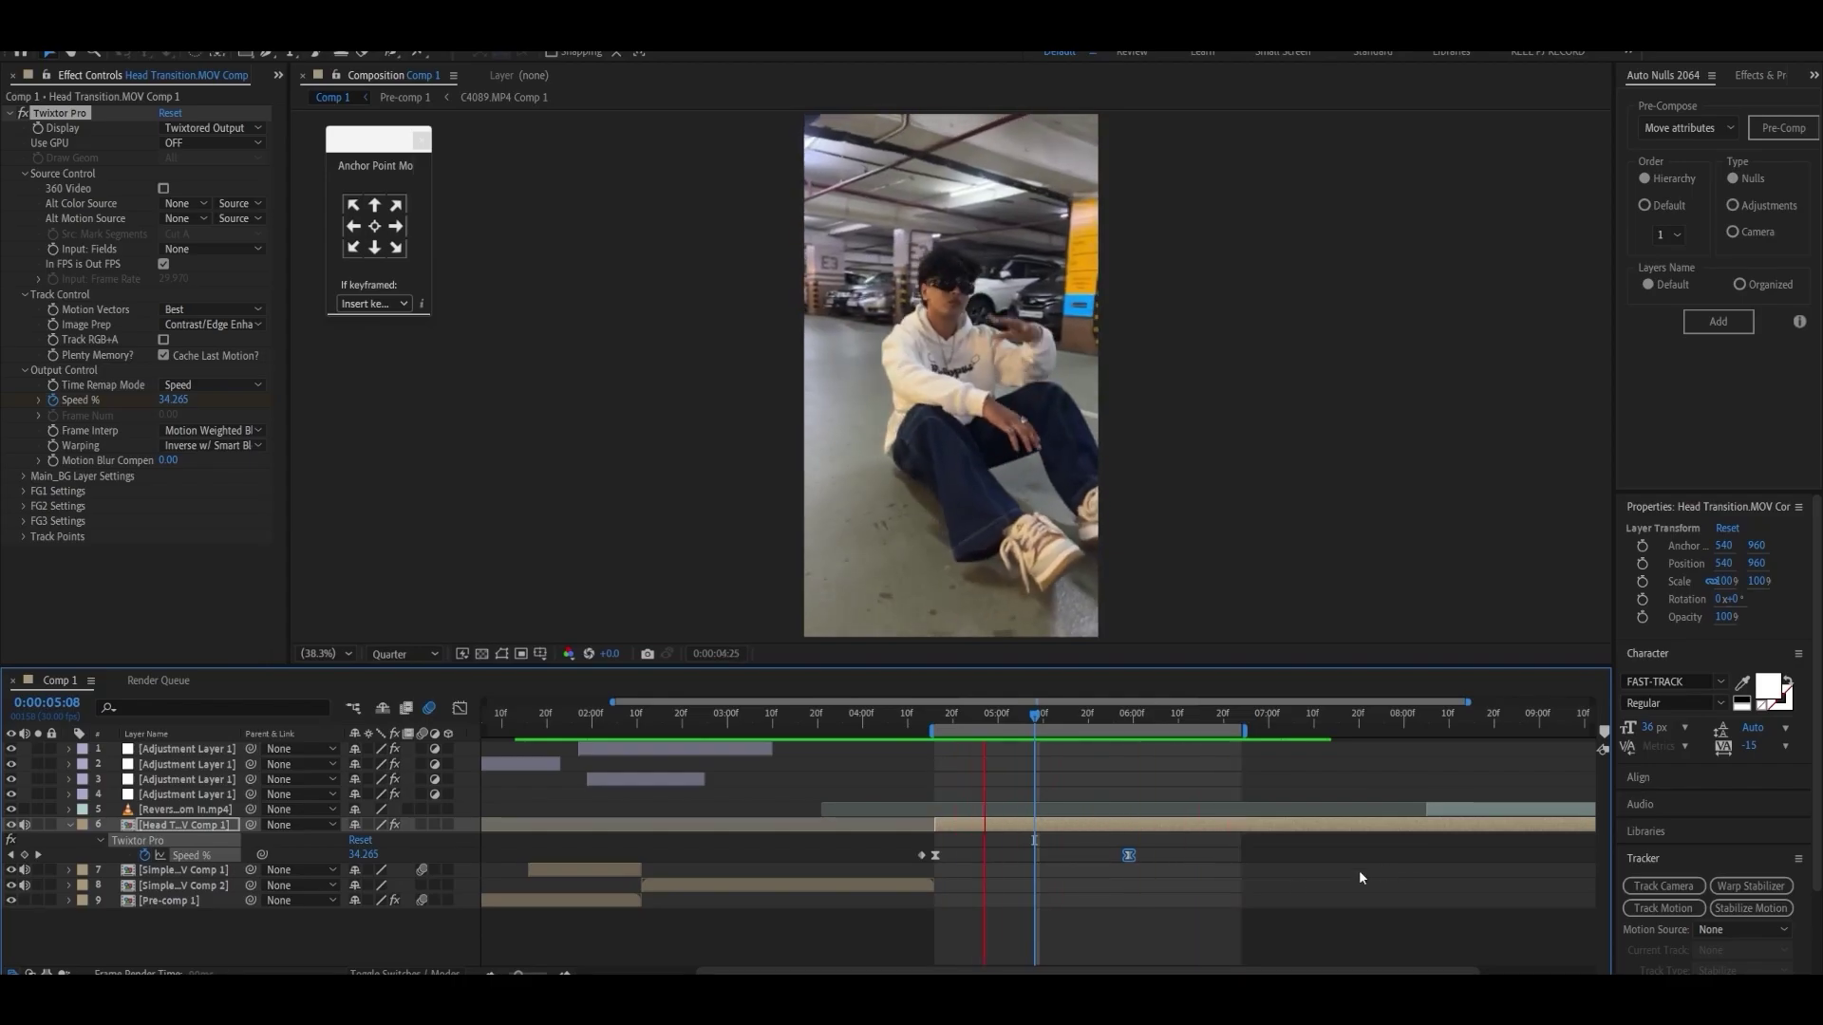
pyautogui.rightClick(1012, 828)
pyautogui.click(1073, 713)
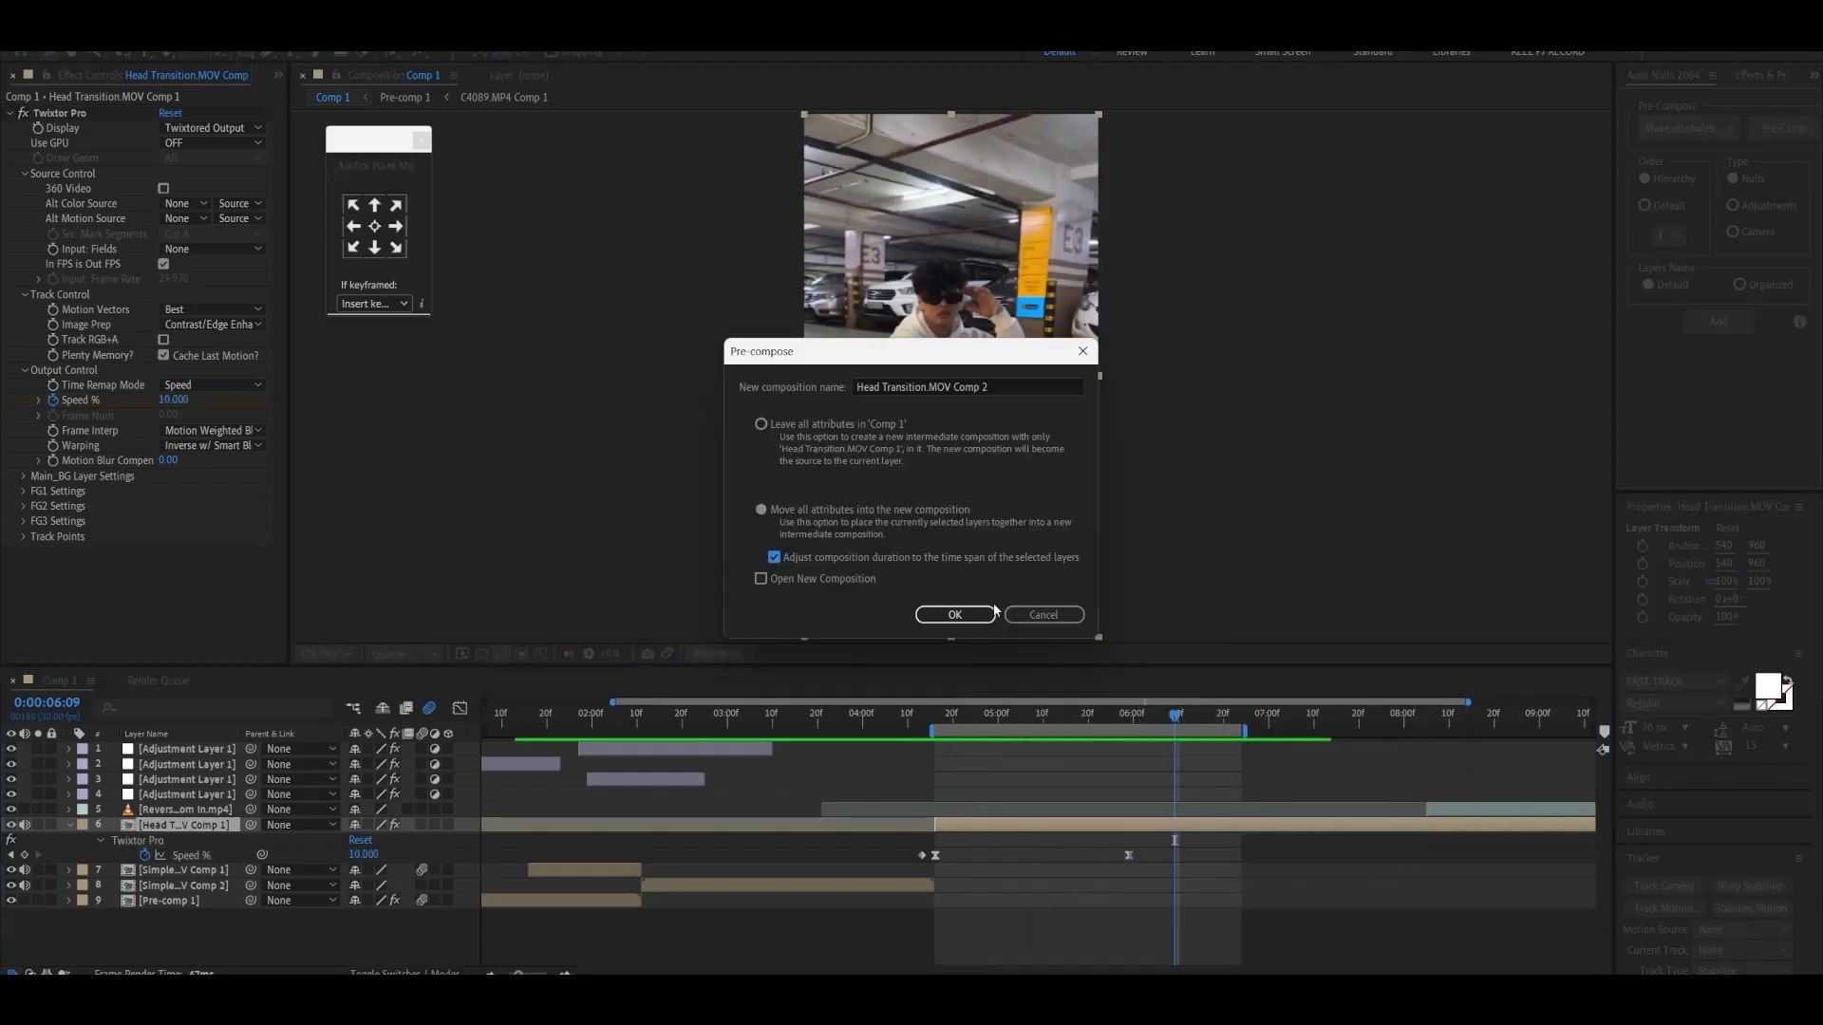
pyautogui.click(950, 615)
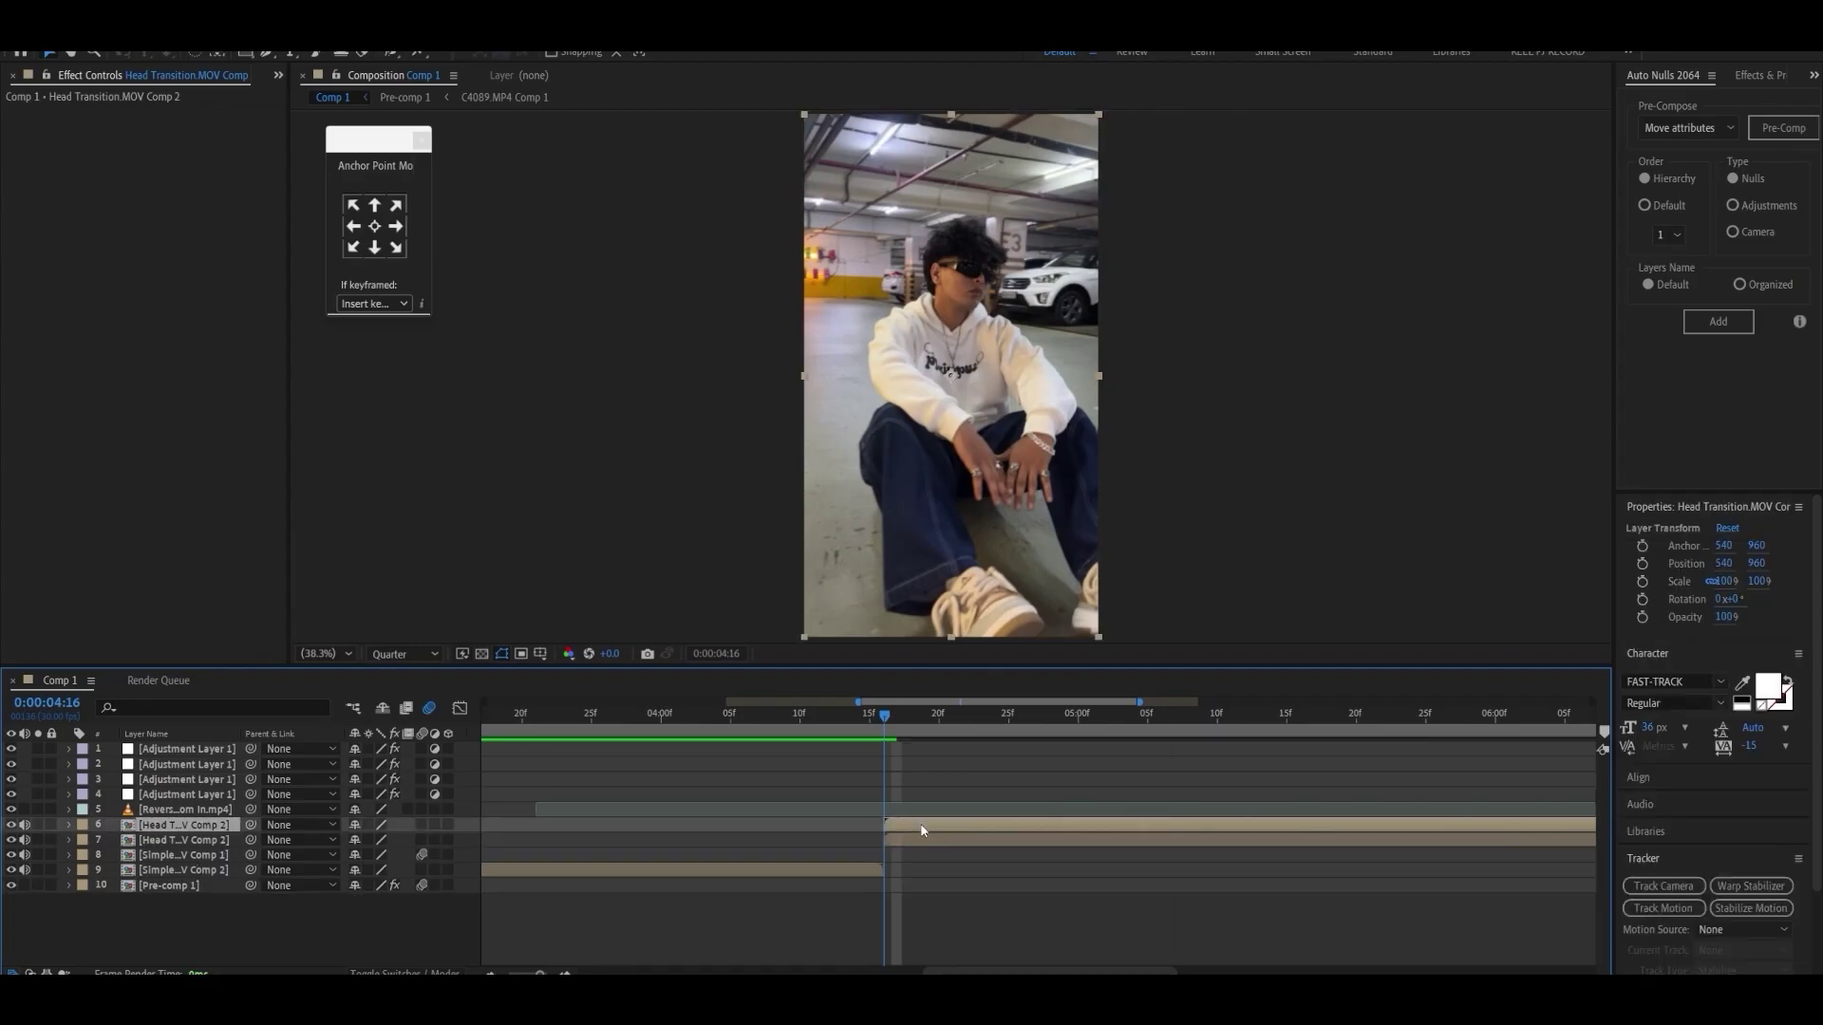
# Step: Freeze-frame the upper Head Transition.MOV Comp 2 layer at 0:00:04:16 and mask the head at Full preview resolution
pyautogui.rightClick(921, 830)
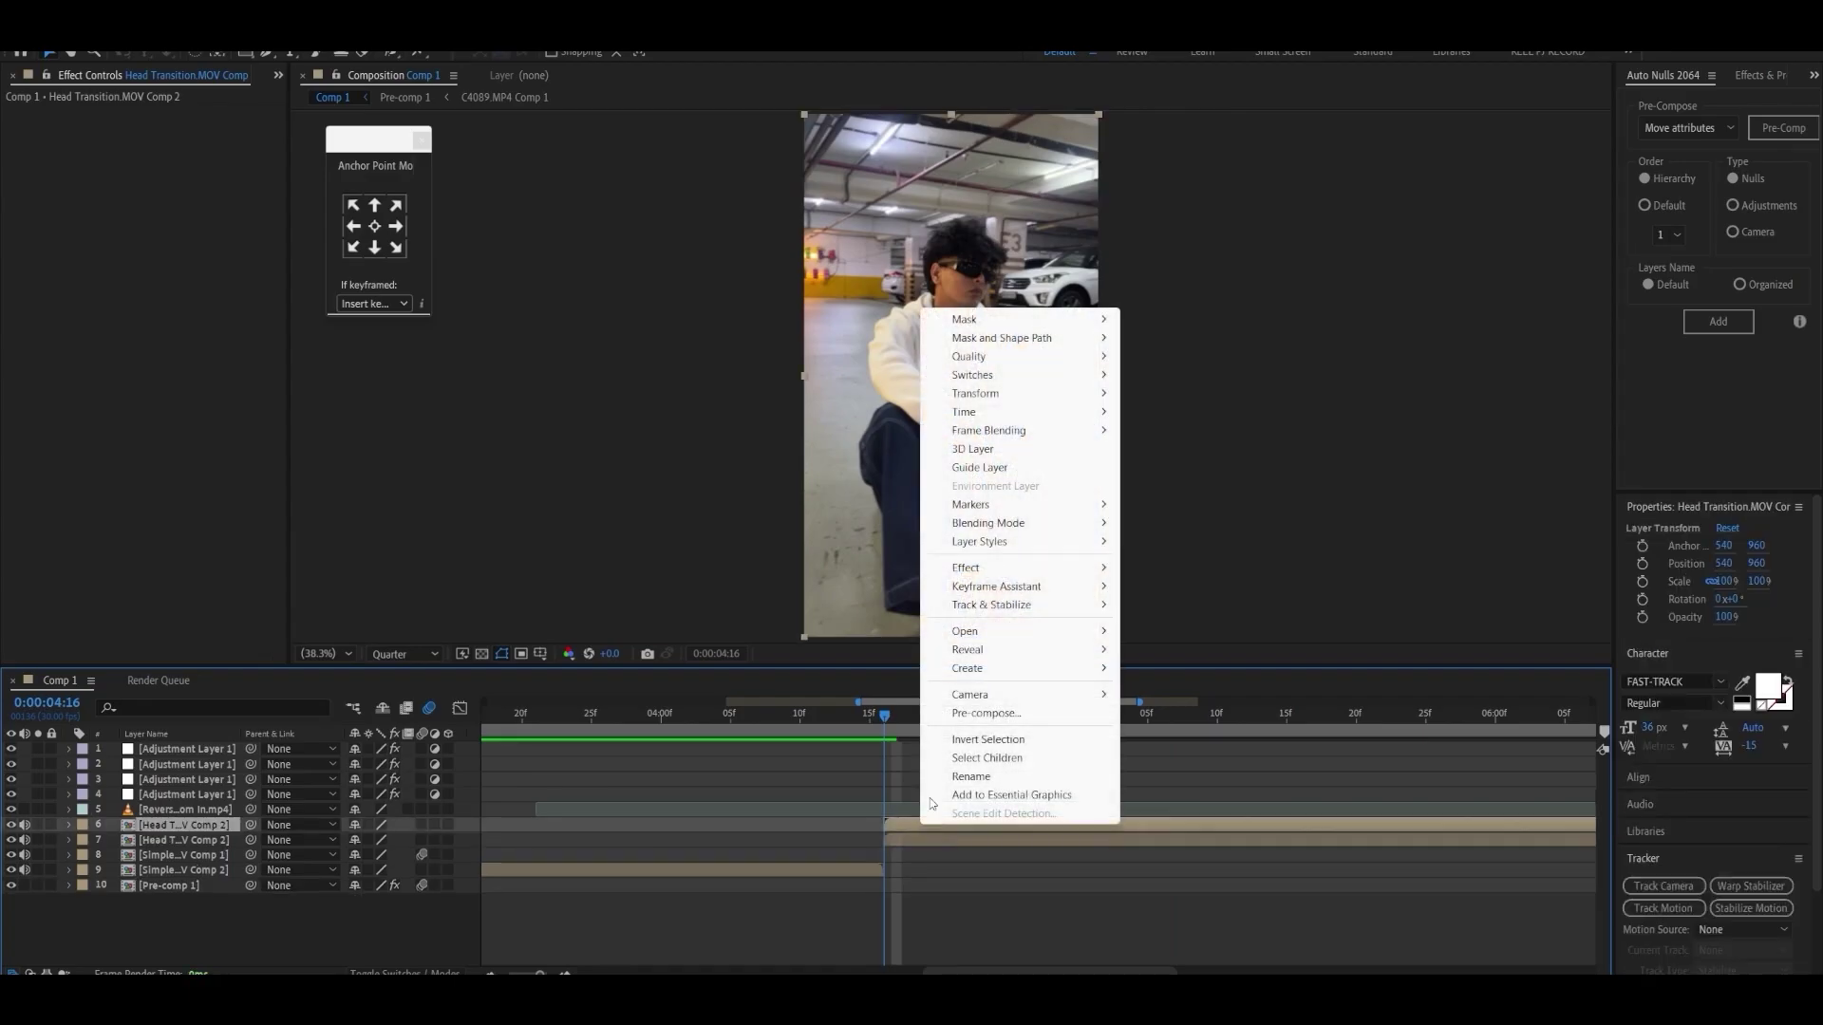
pyautogui.moveTo(990, 415)
pyautogui.click(1182, 467)
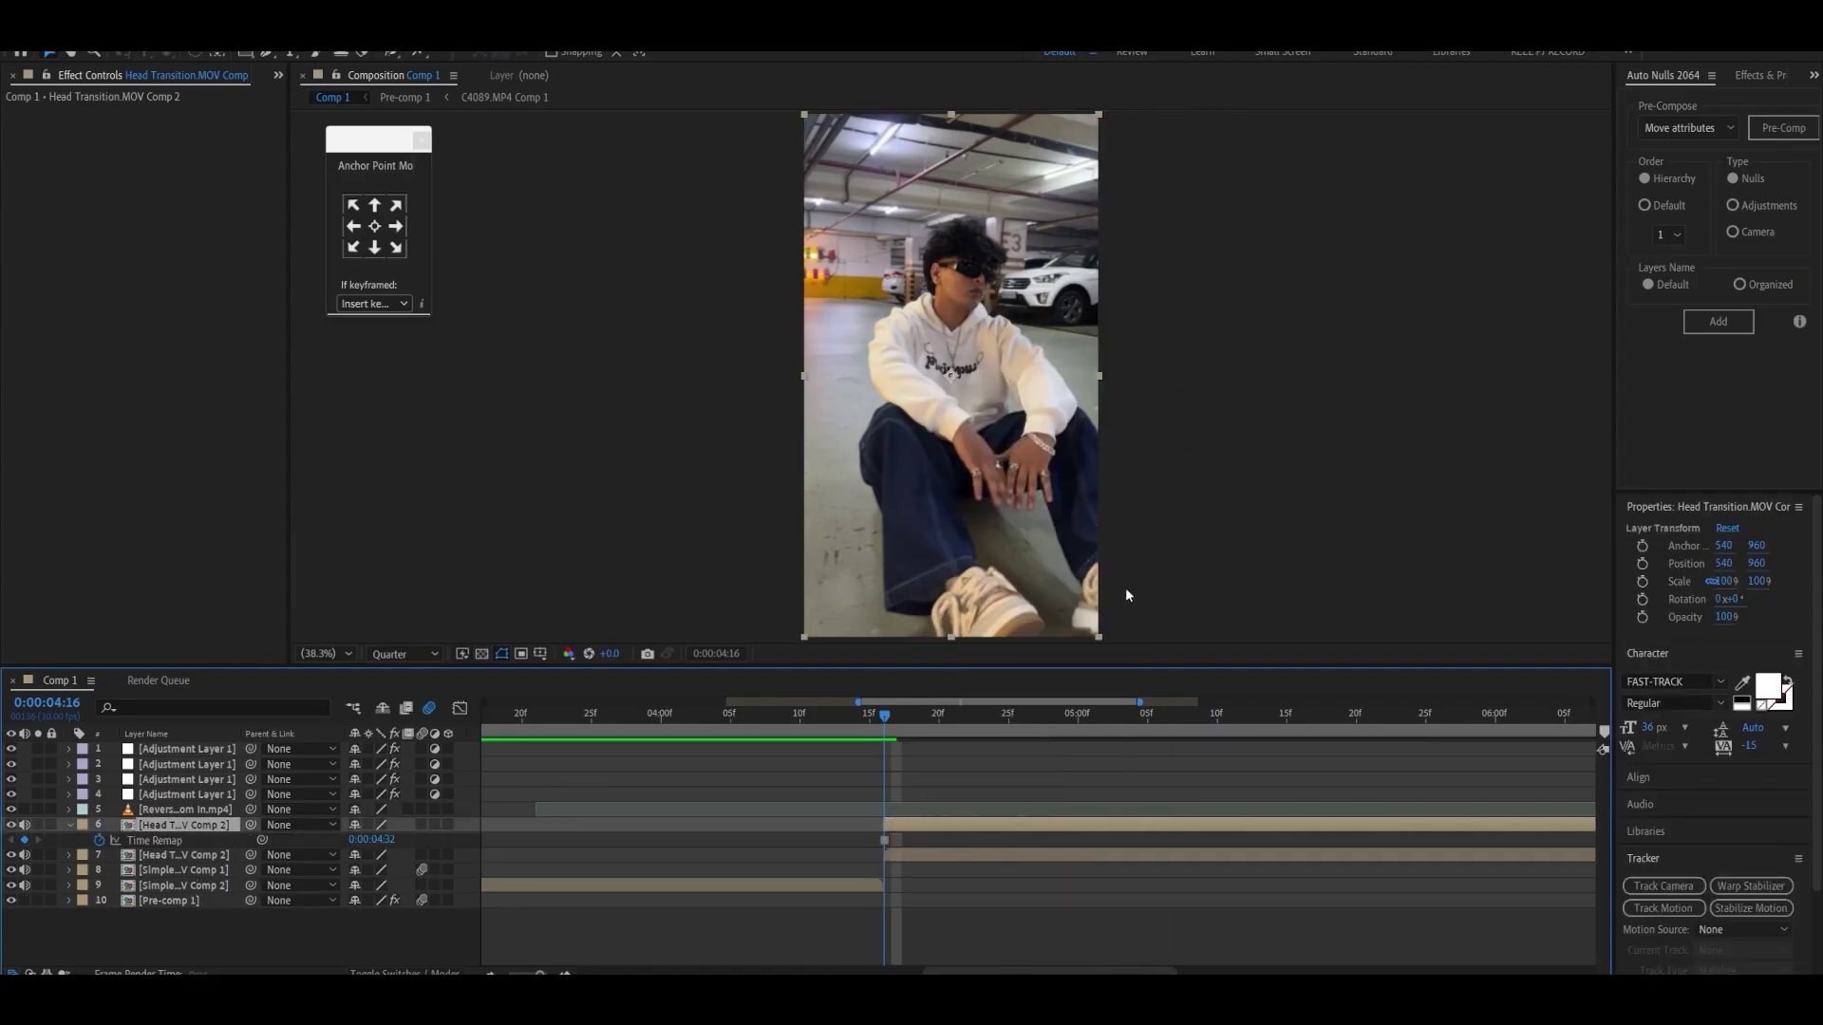
pyautogui.click(404, 655)
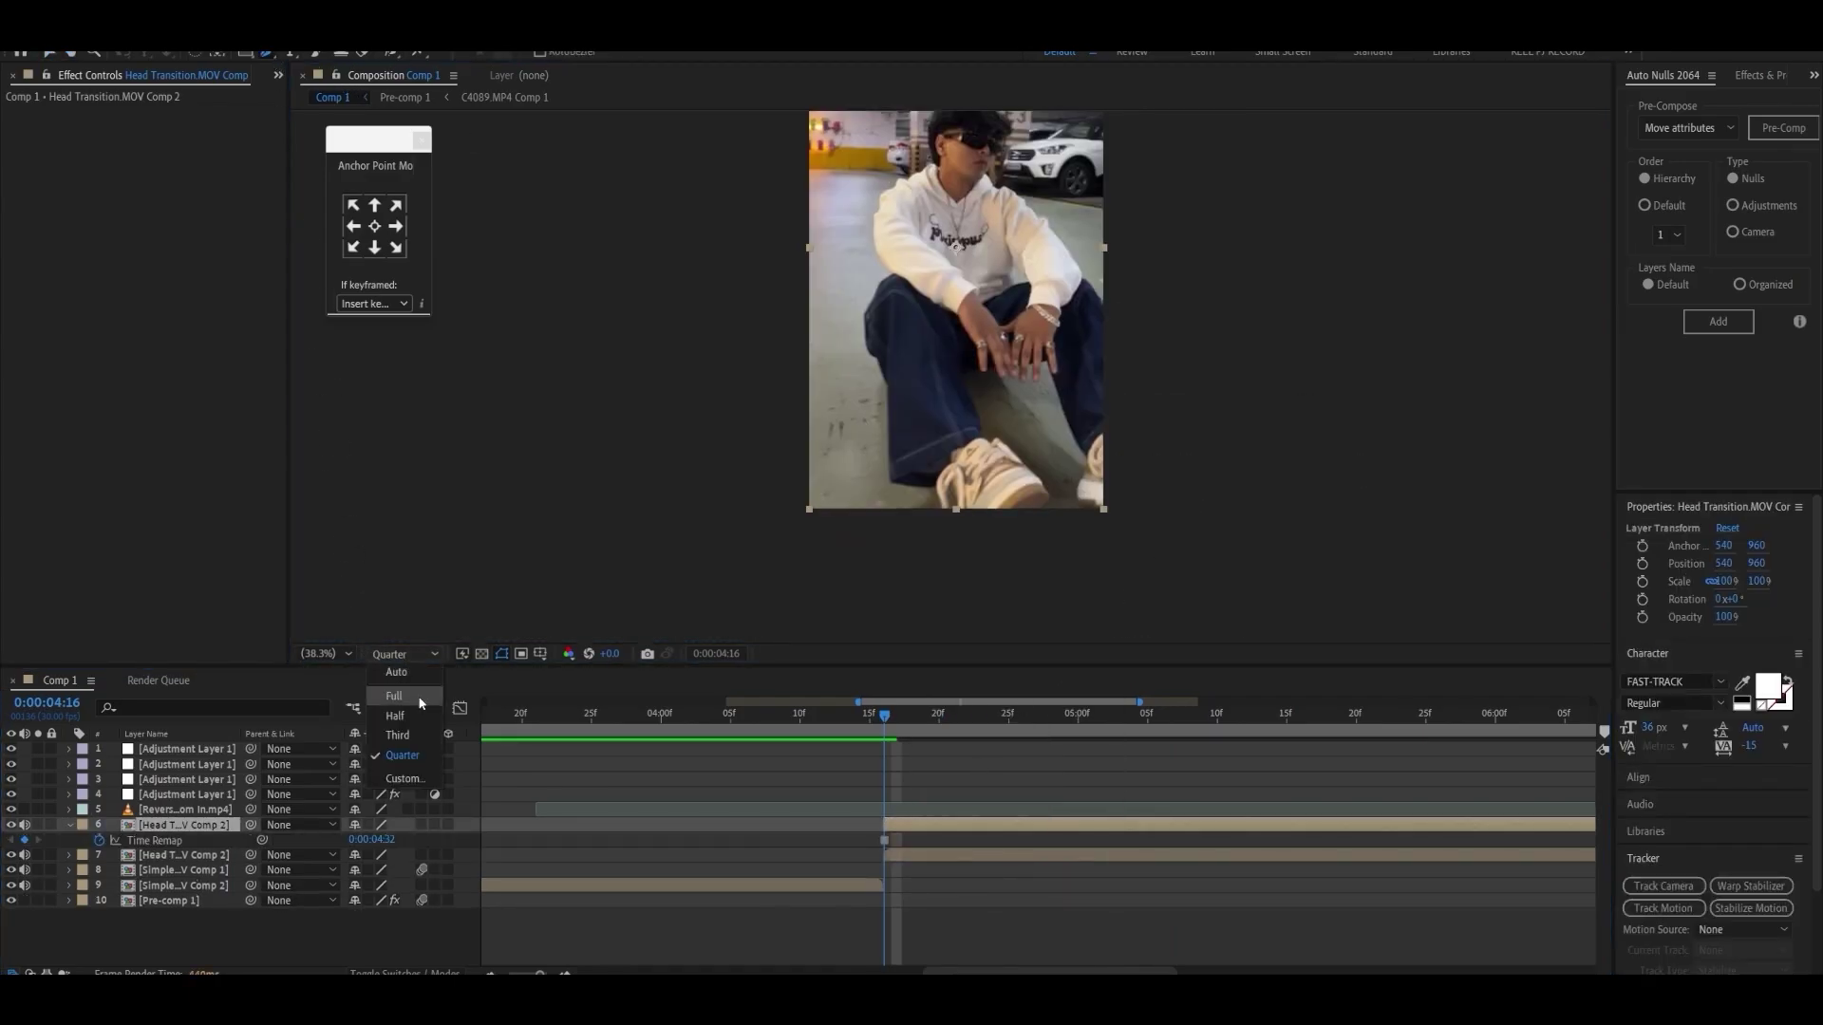
pyautogui.click(390, 687)
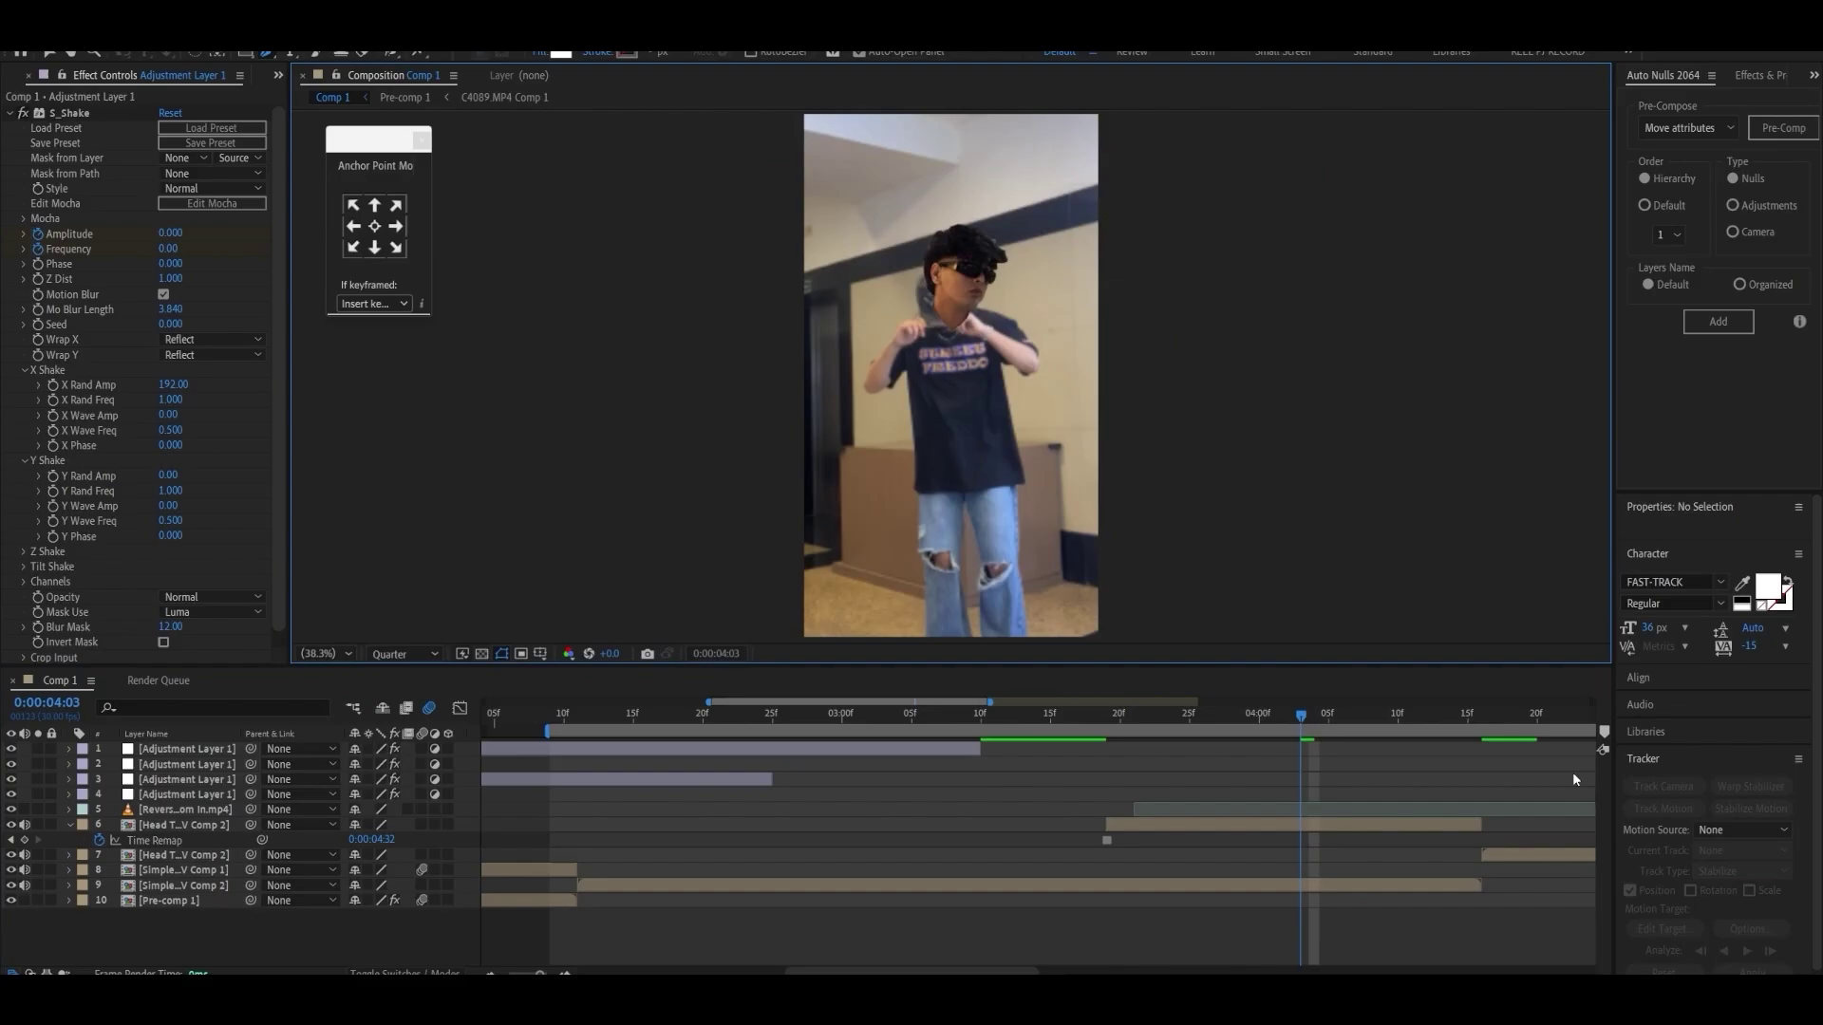
# Step: Duplicate the masked head layer and invert Mask 1 on the lower copy
pyautogui.click(1285, 815)
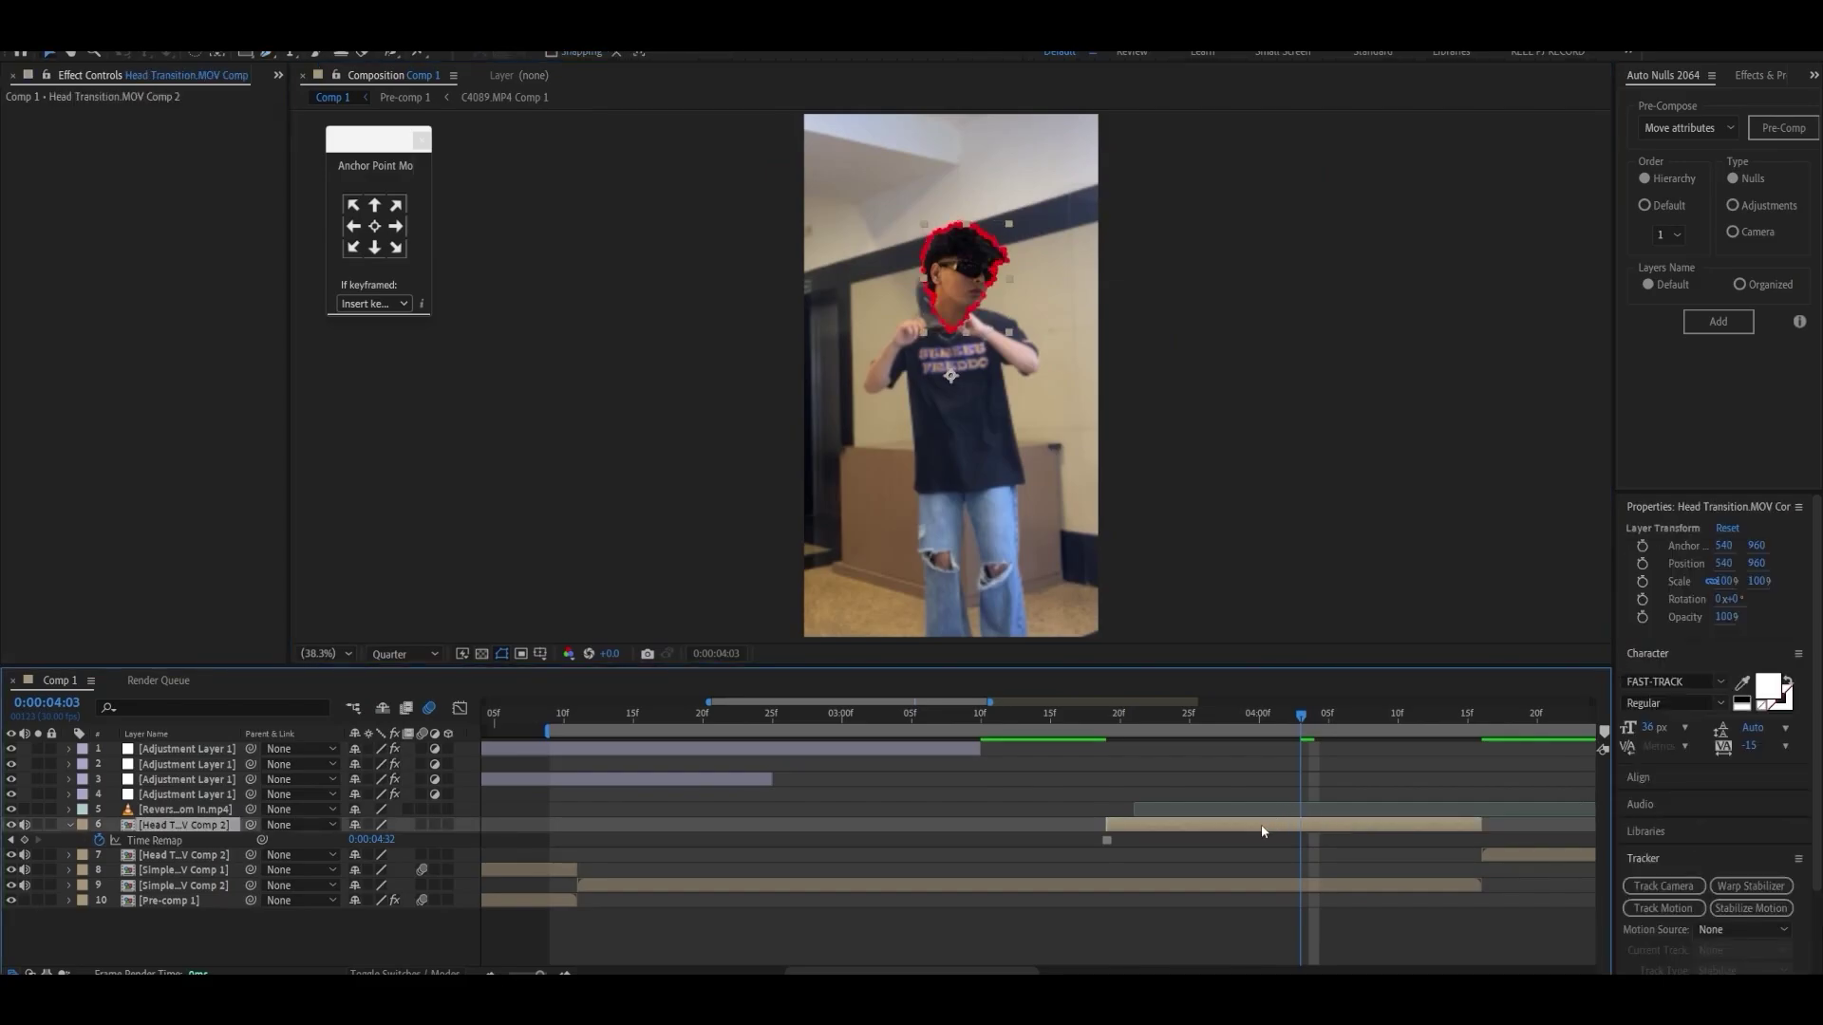
pyautogui.hotkey('ctrl', 'd')
pyautogui.click(1185, 845)
pyautogui.press('m')
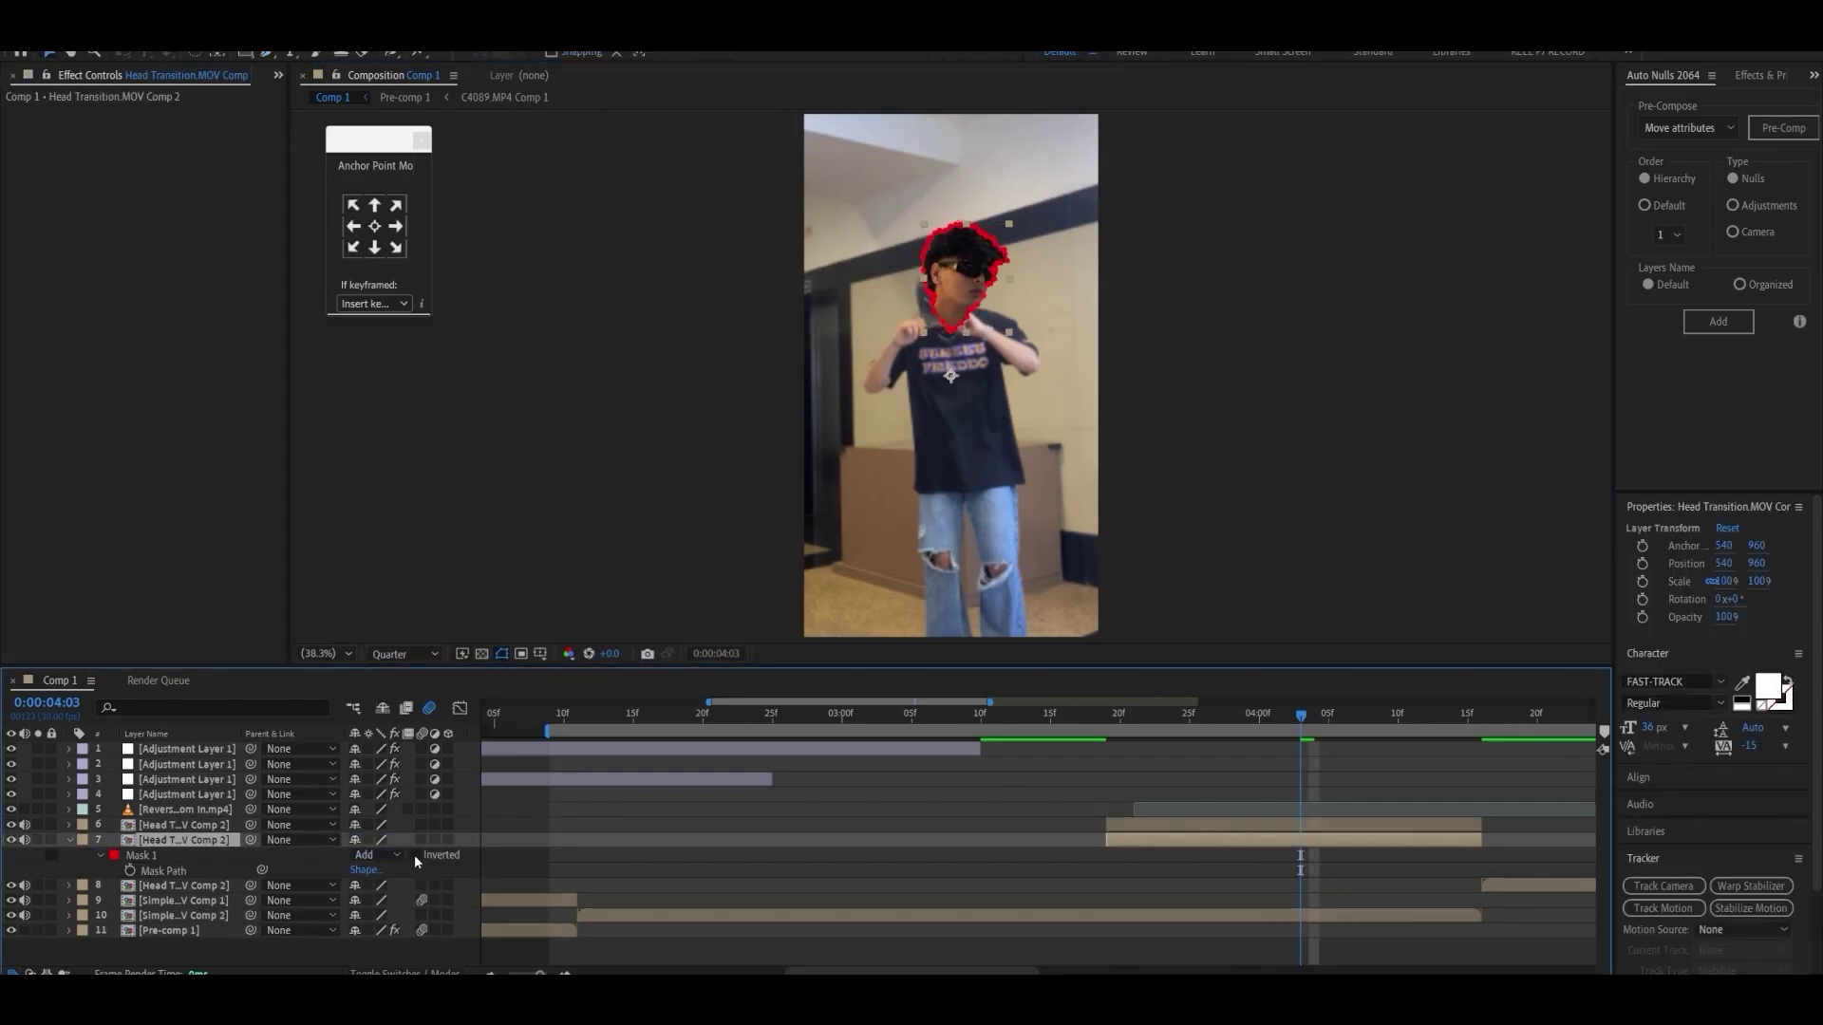
pyautogui.click(415, 855)
pyautogui.scroll(1, 1235, 885)
# Step: Rename the inverted-mask layer bg and the layer above it head
pyautogui.rightClick(183, 841)
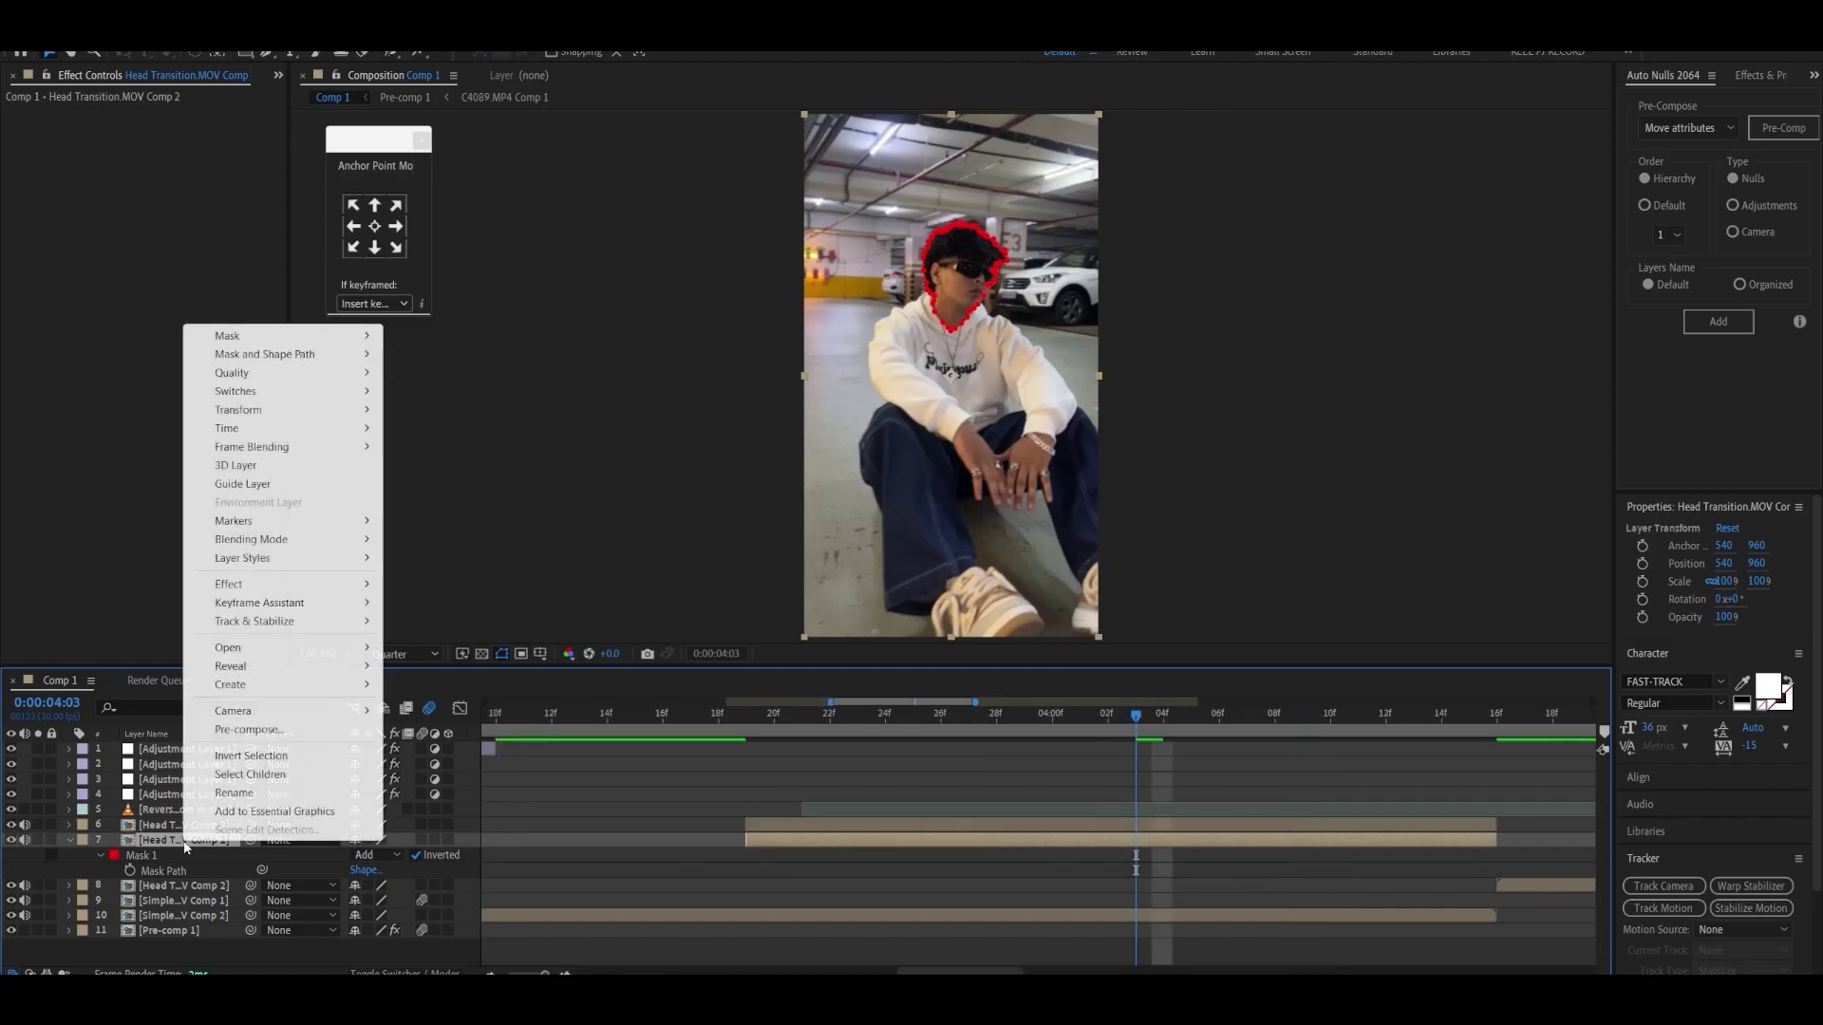
pyautogui.click(248, 793)
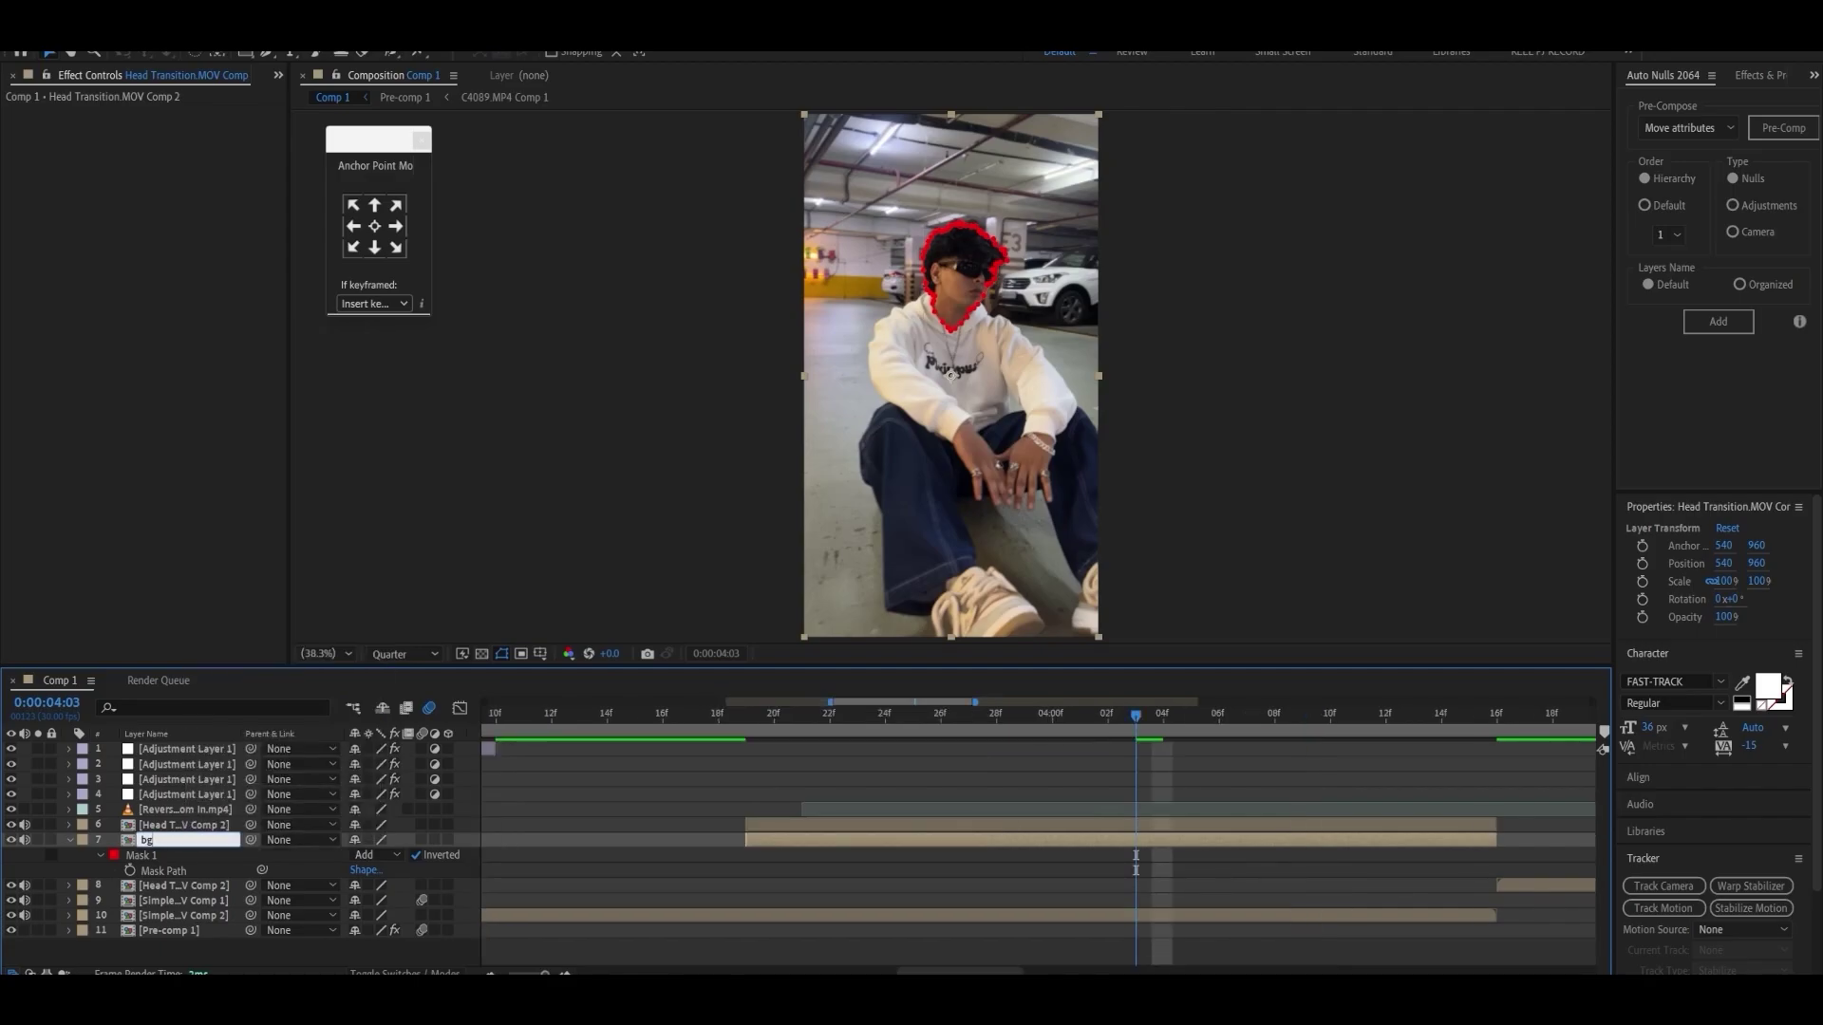
pyautogui.press('Return')
pyautogui.rightClick(215, 823)
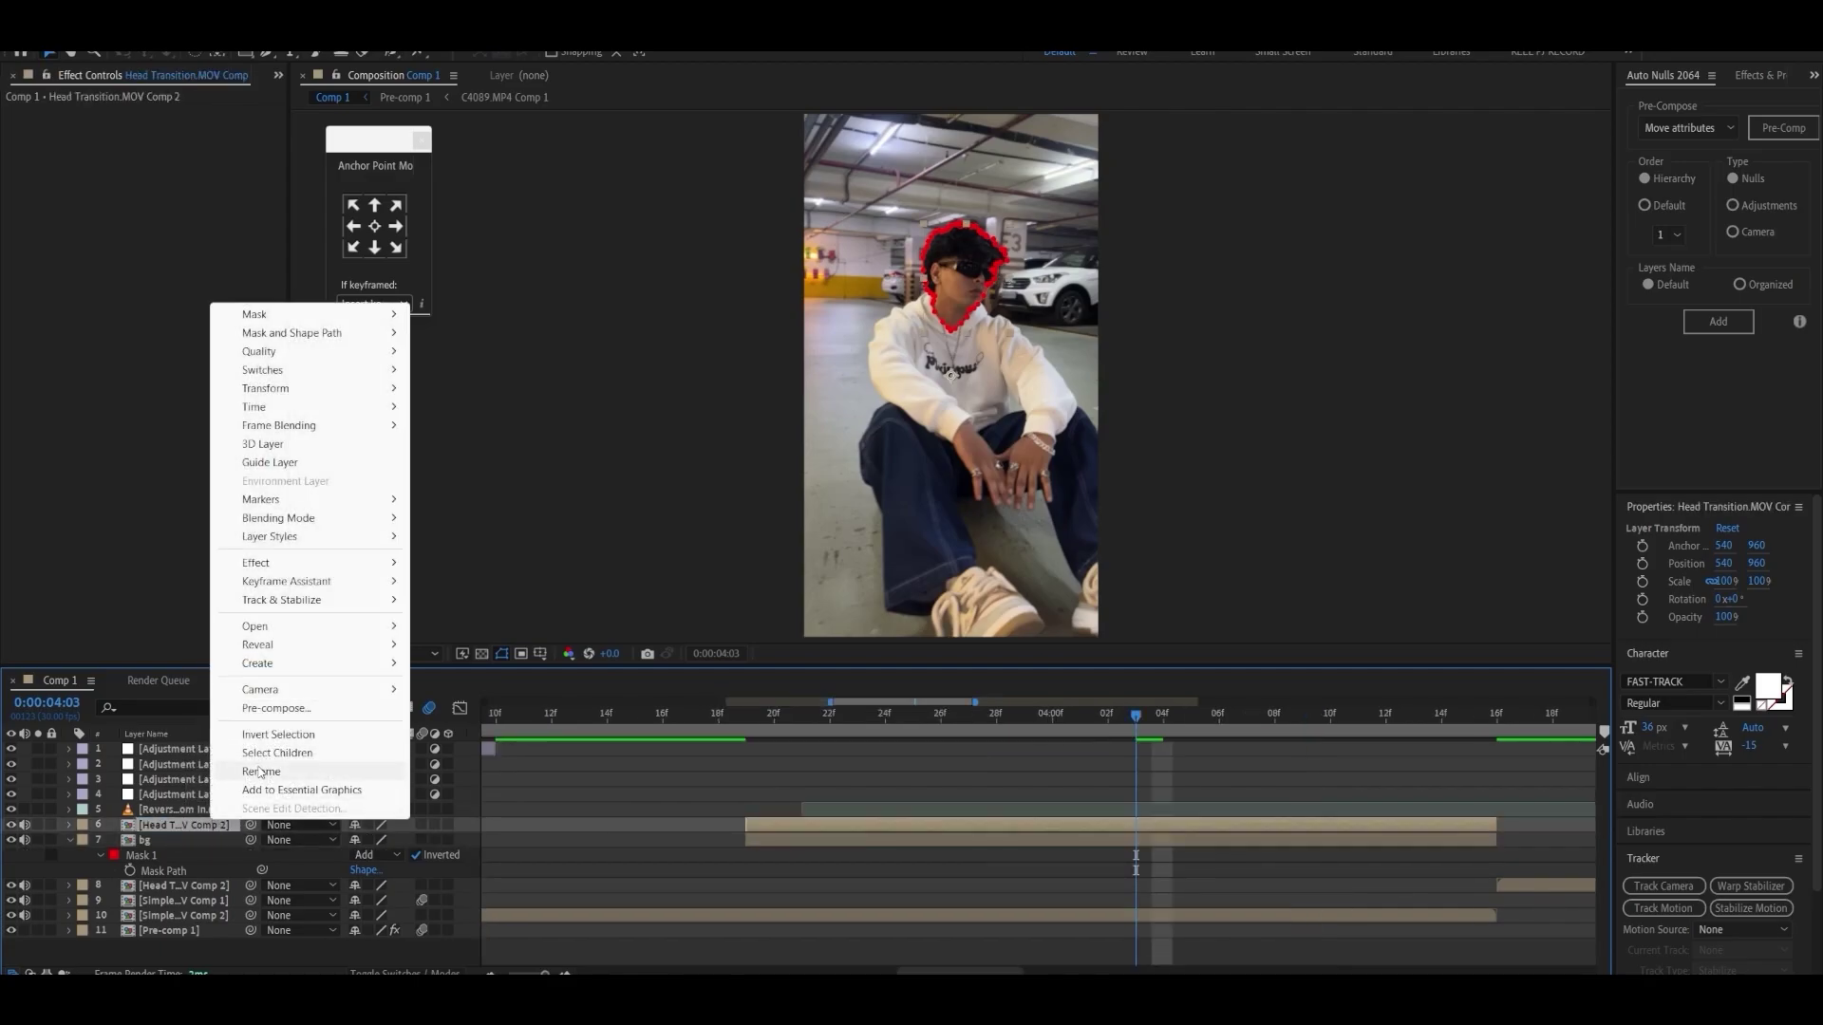
pyautogui.click(260, 771)
pyautogui.write('head')
pyautogui.press('Return')
# Step: Centre the head layer's anchor point on the masked head at the layer's in point, 0:00:03:19
pyautogui.press('i')
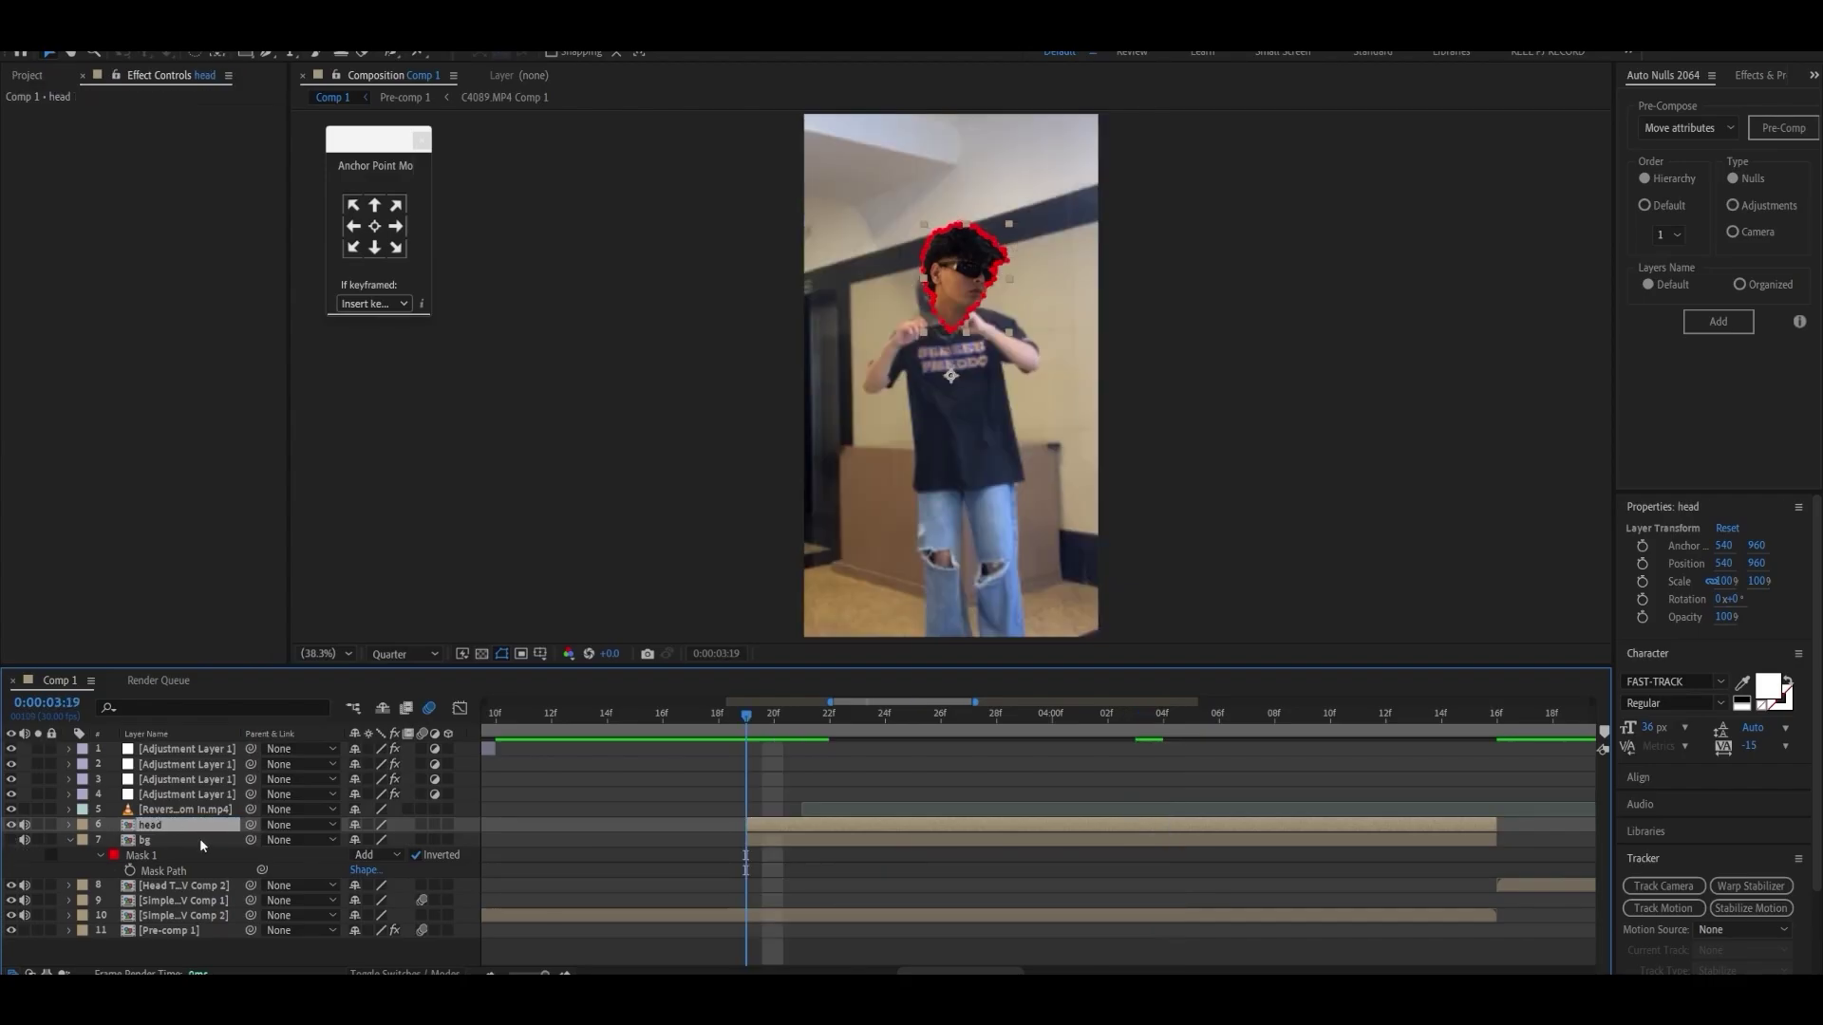
pyautogui.click(375, 228)
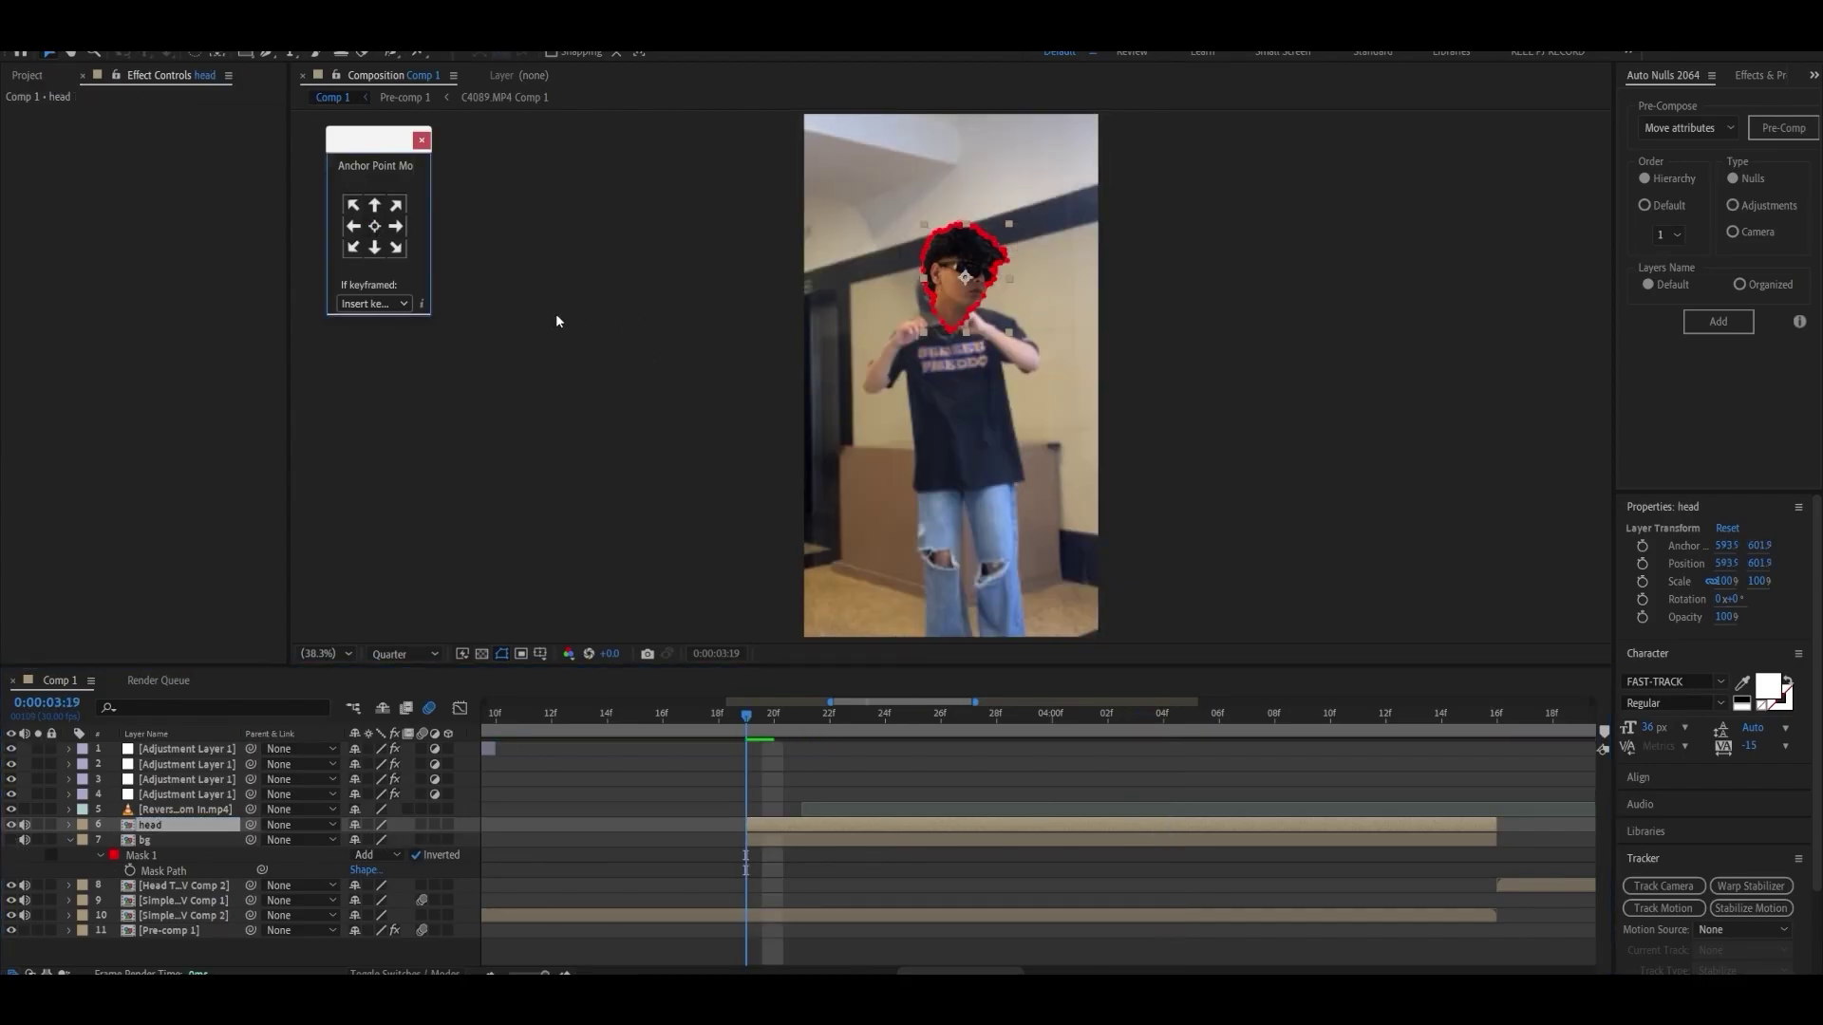
# Step: Undo the head layer's anchor-point move and re-centre the anchor point on the masked head
pyautogui.hotkey('ctrl', 'z')
pyautogui.click(242, 54)
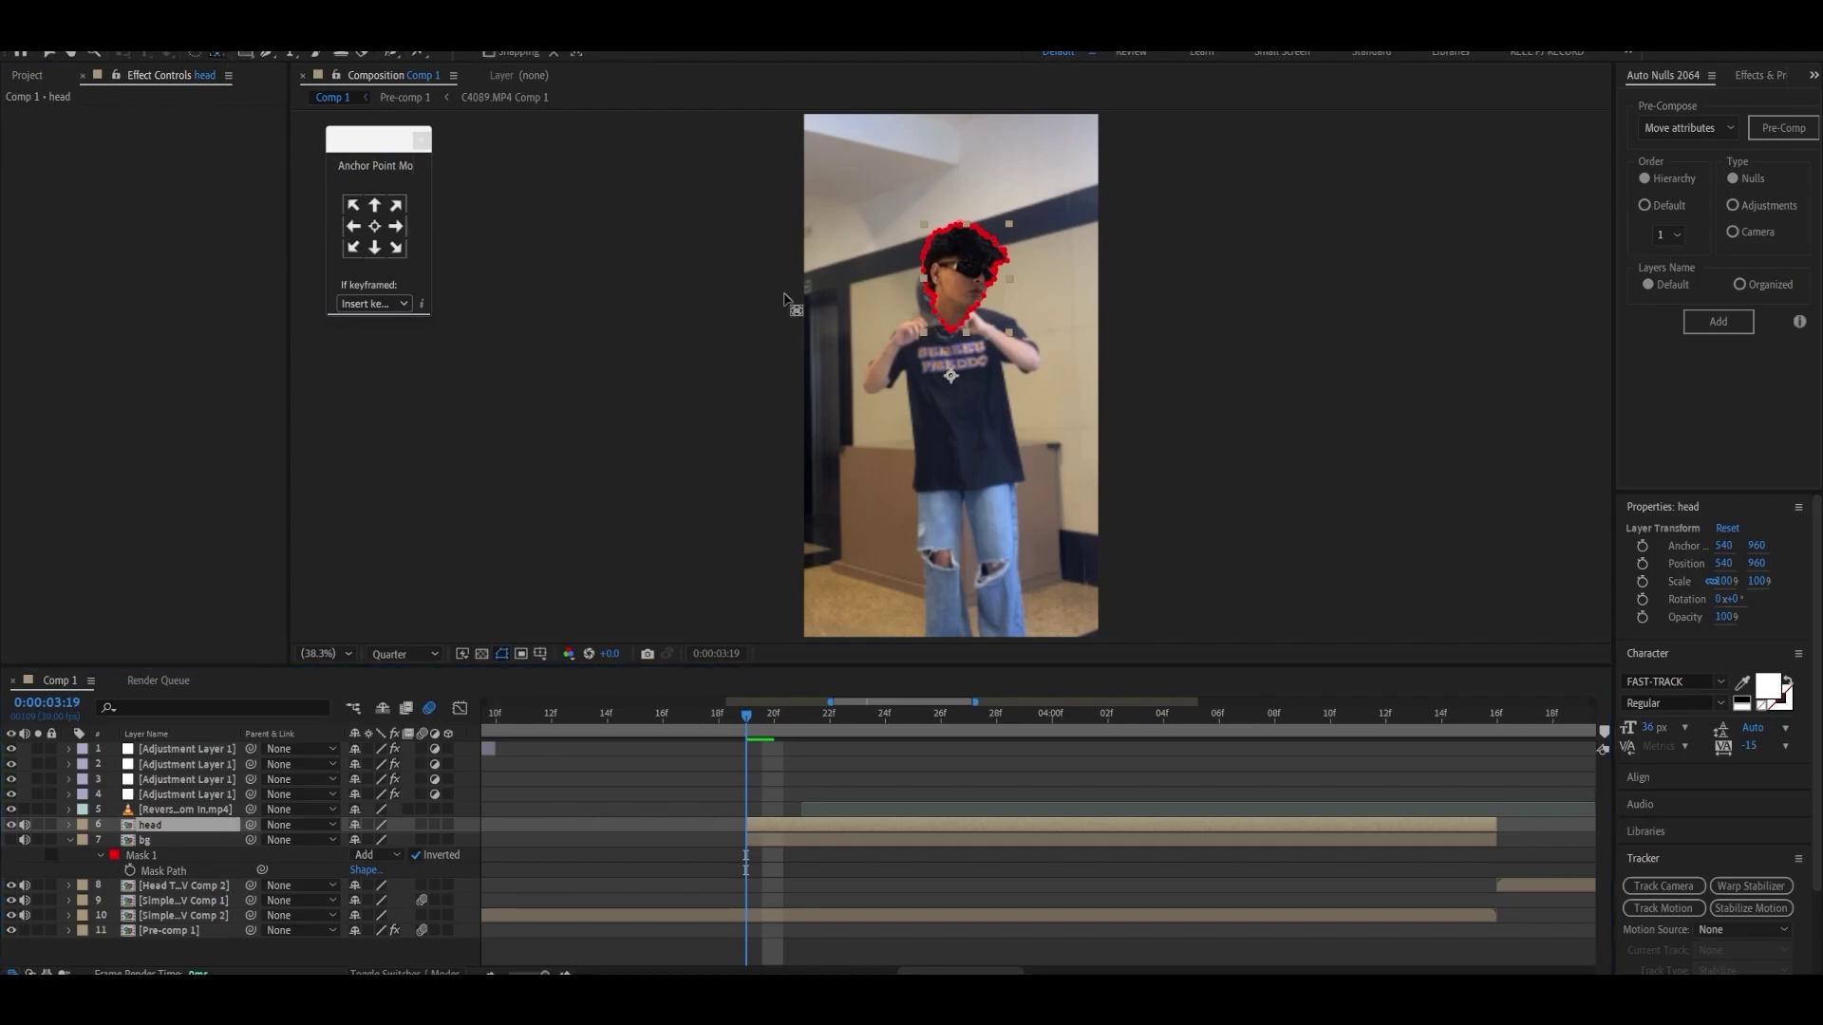
pyautogui.moveTo(952, 380); pyautogui.dragTo(960, 263)
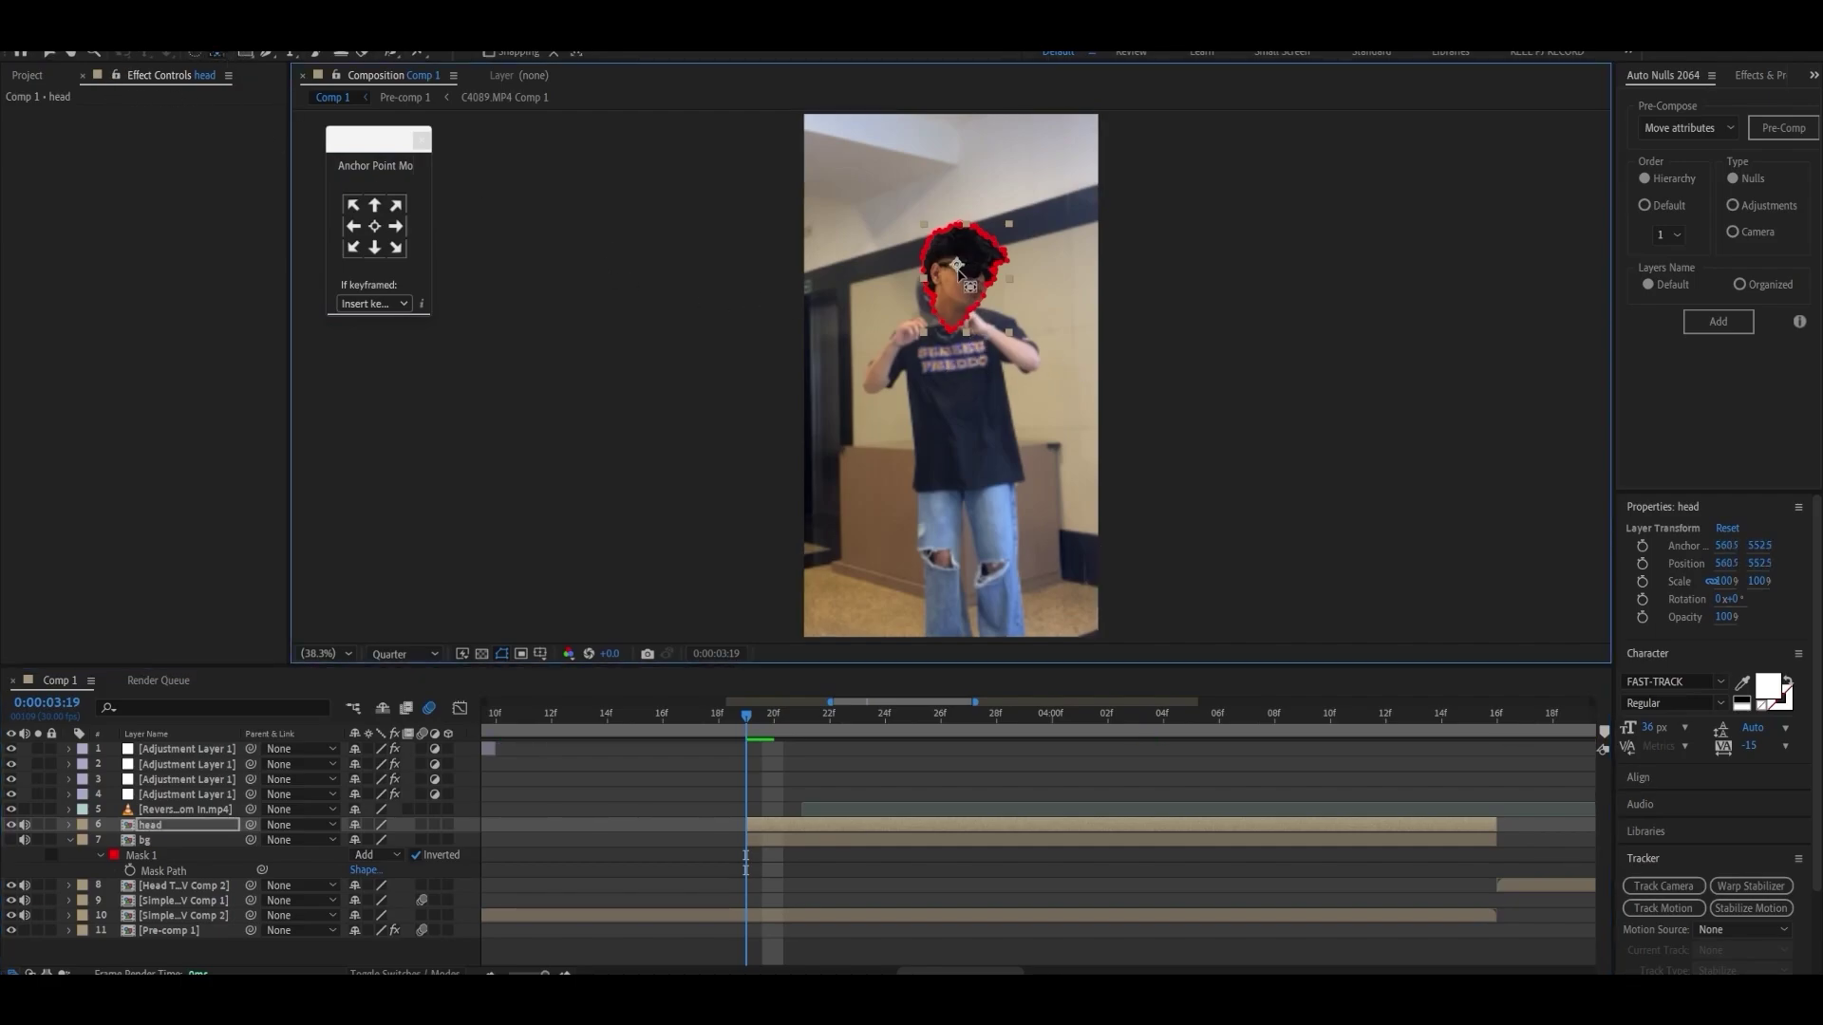
pyautogui.click(373, 228)
# Step: Keyframe the head layer's Rotation from 3 full revolutions at 0:00:03:19 to 0° at the layer's end, 0:00:04:16
pyautogui.press('r')
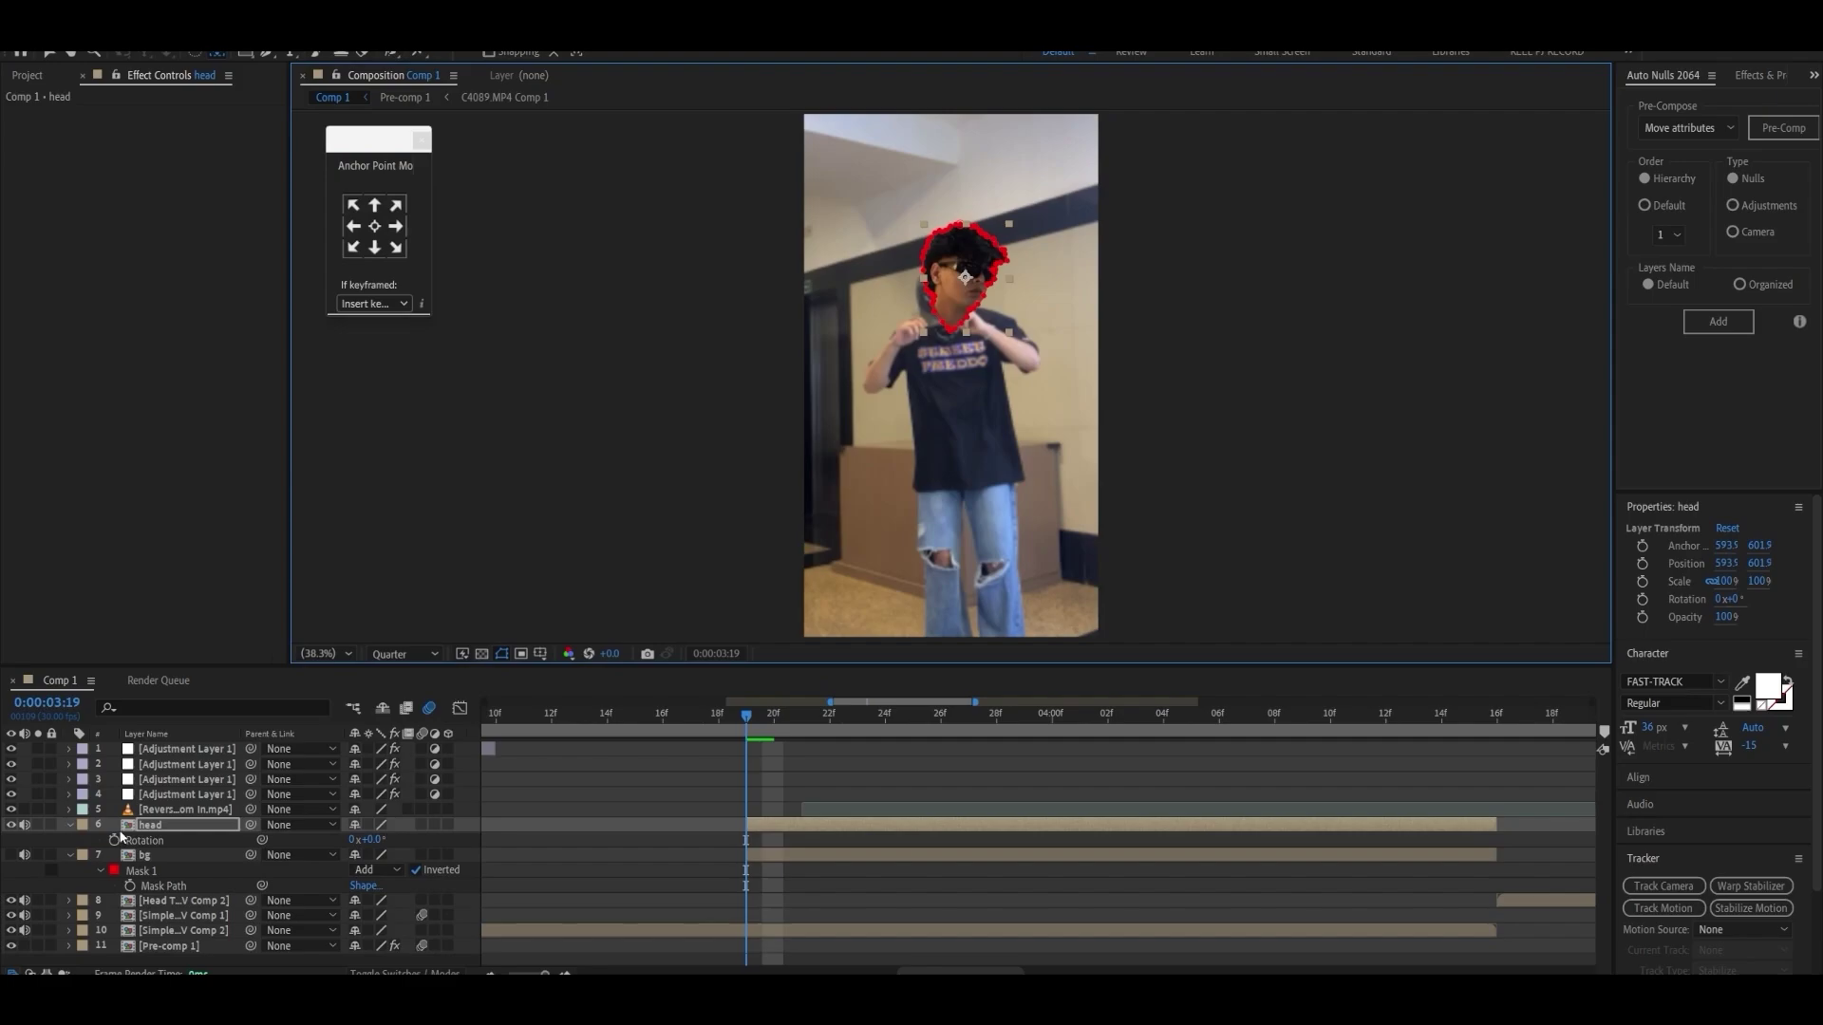
pyautogui.click(118, 841)
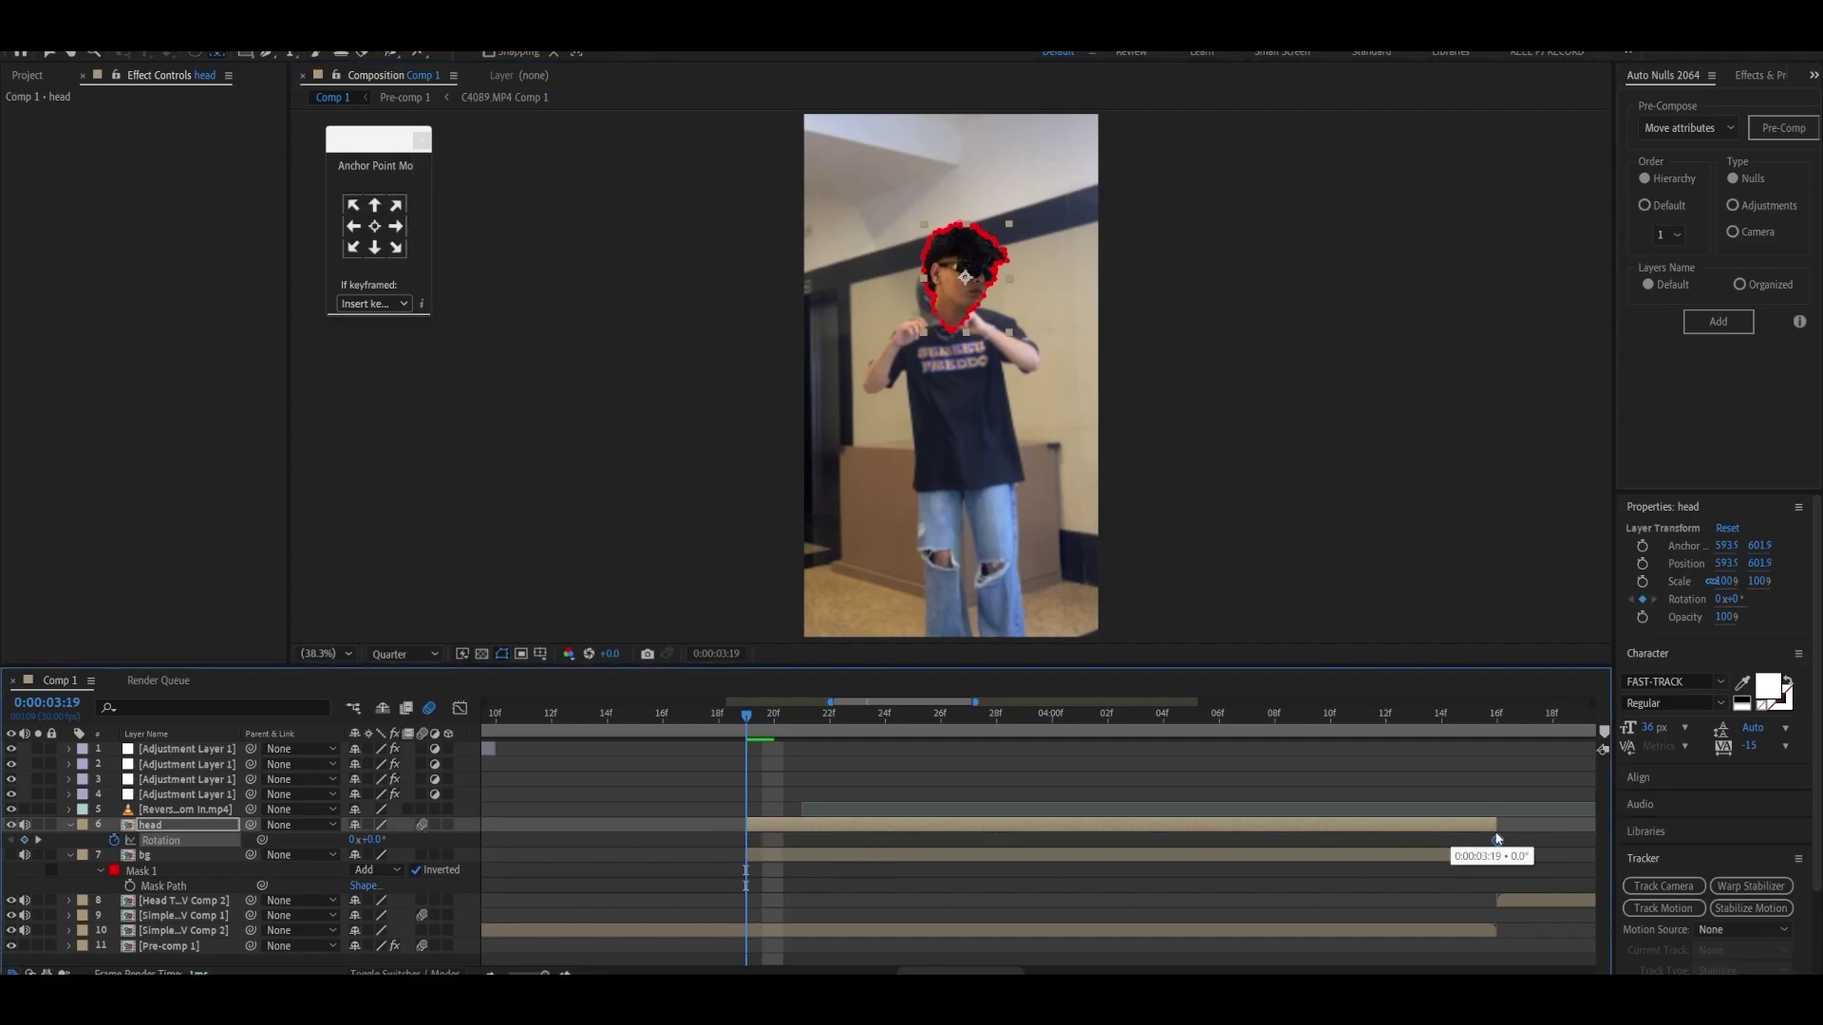
pyautogui.moveTo(376, 843); pyautogui.dragTo(1401, 810)
pyautogui.moveTo(717, 836); pyautogui.dragTo(1575, 852)
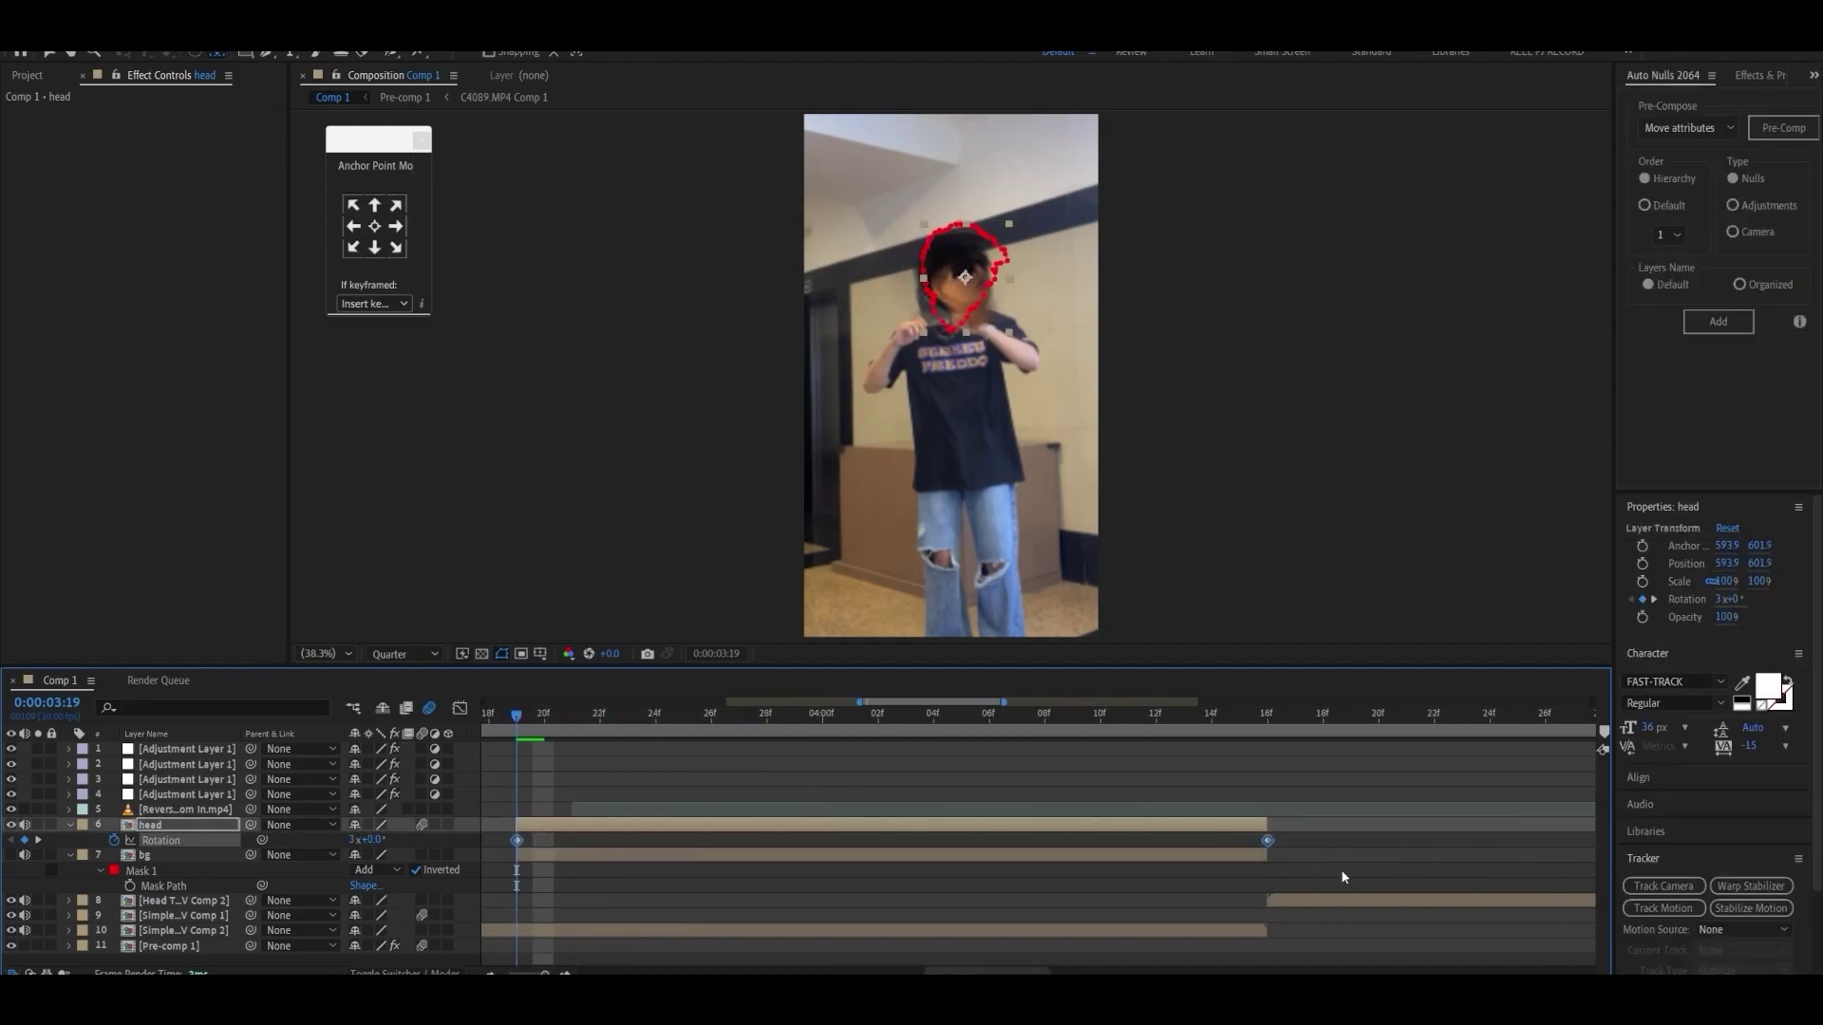
# Step: Easy-ease the head's Rotation keyframes, lengthen the last keyframe's ease so the spin slows gradually, and preview it
pyautogui.press('F9')
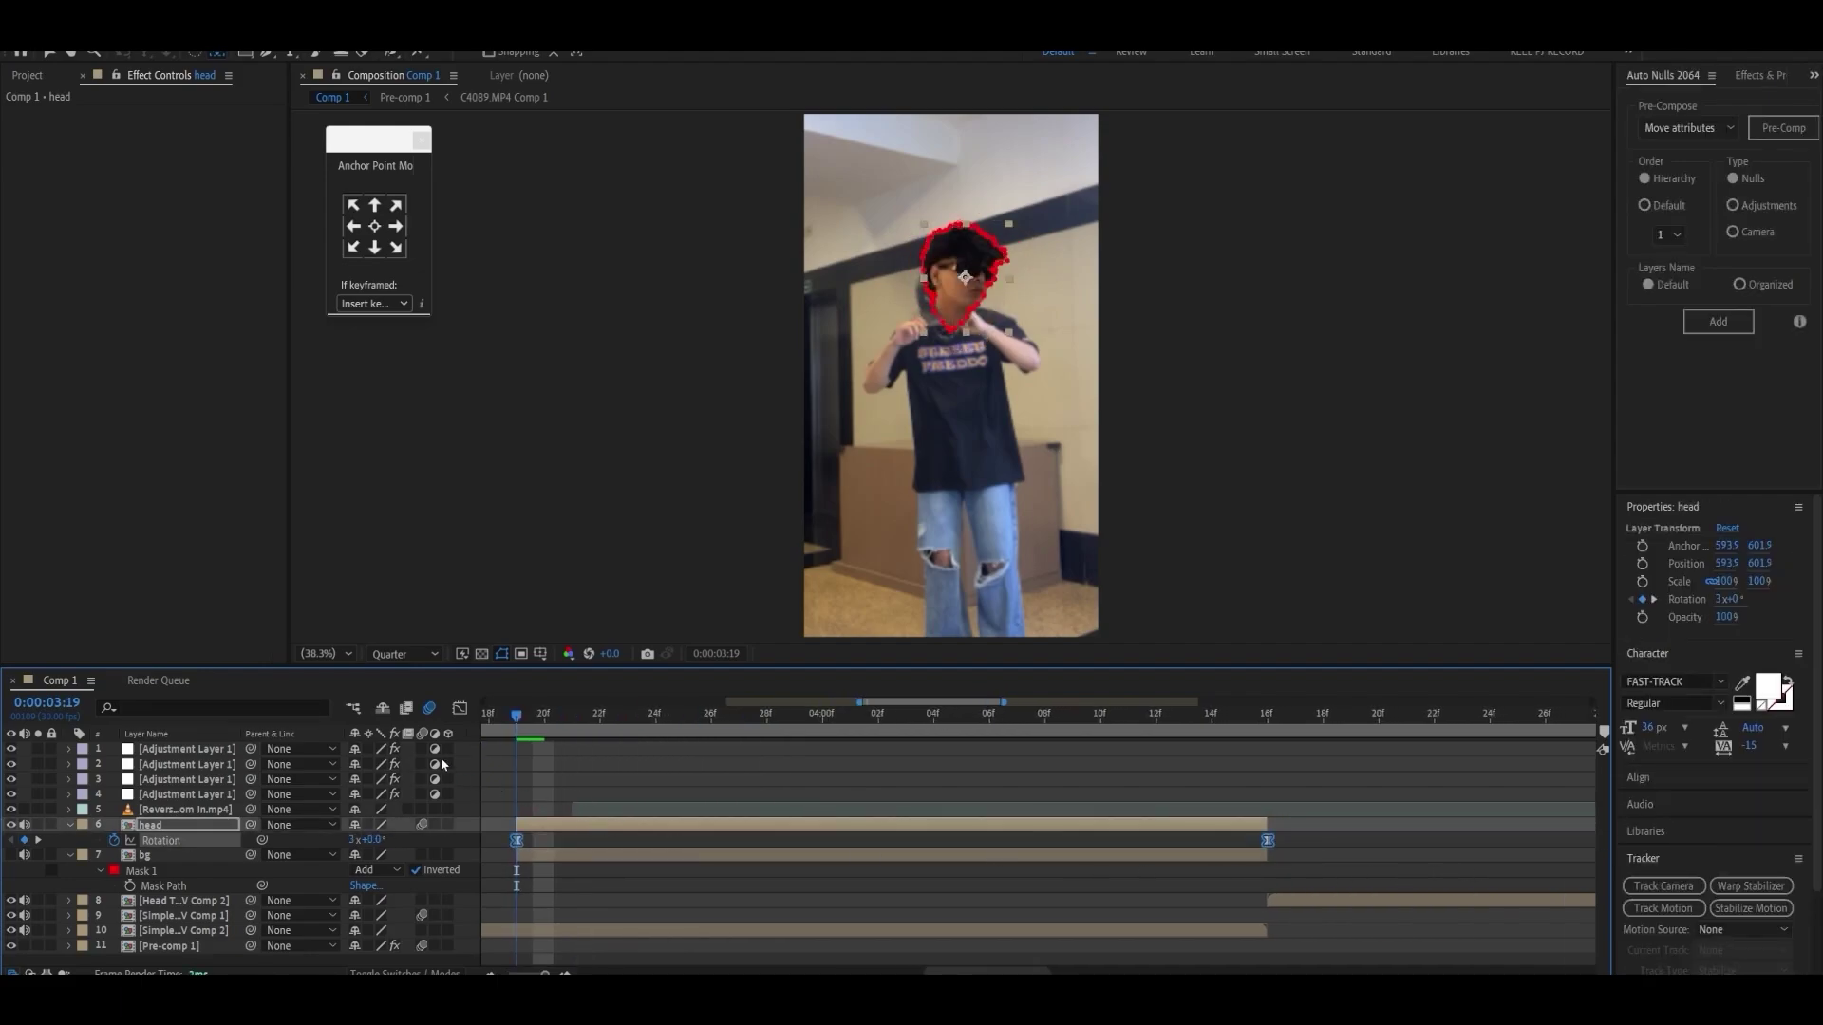
pyautogui.click(460, 710)
pyautogui.moveTo(704, 853); pyautogui.dragTo(573, 924)
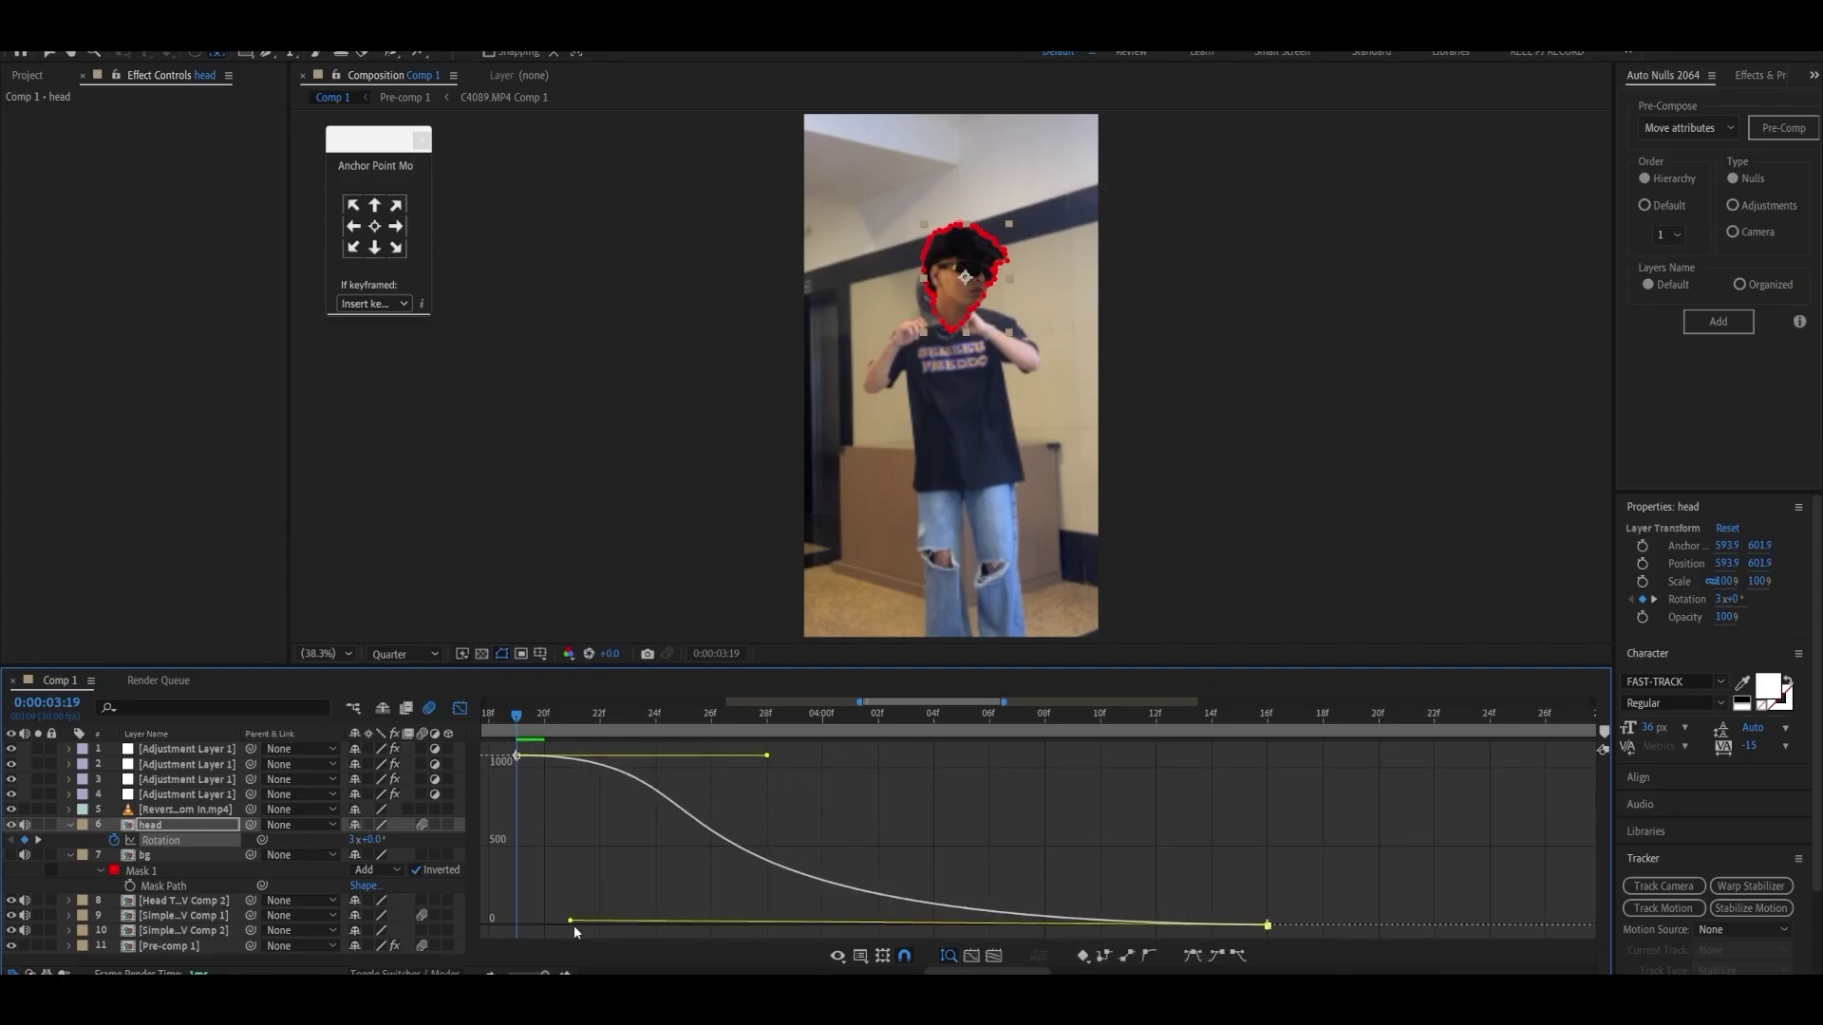
pyautogui.press('space')
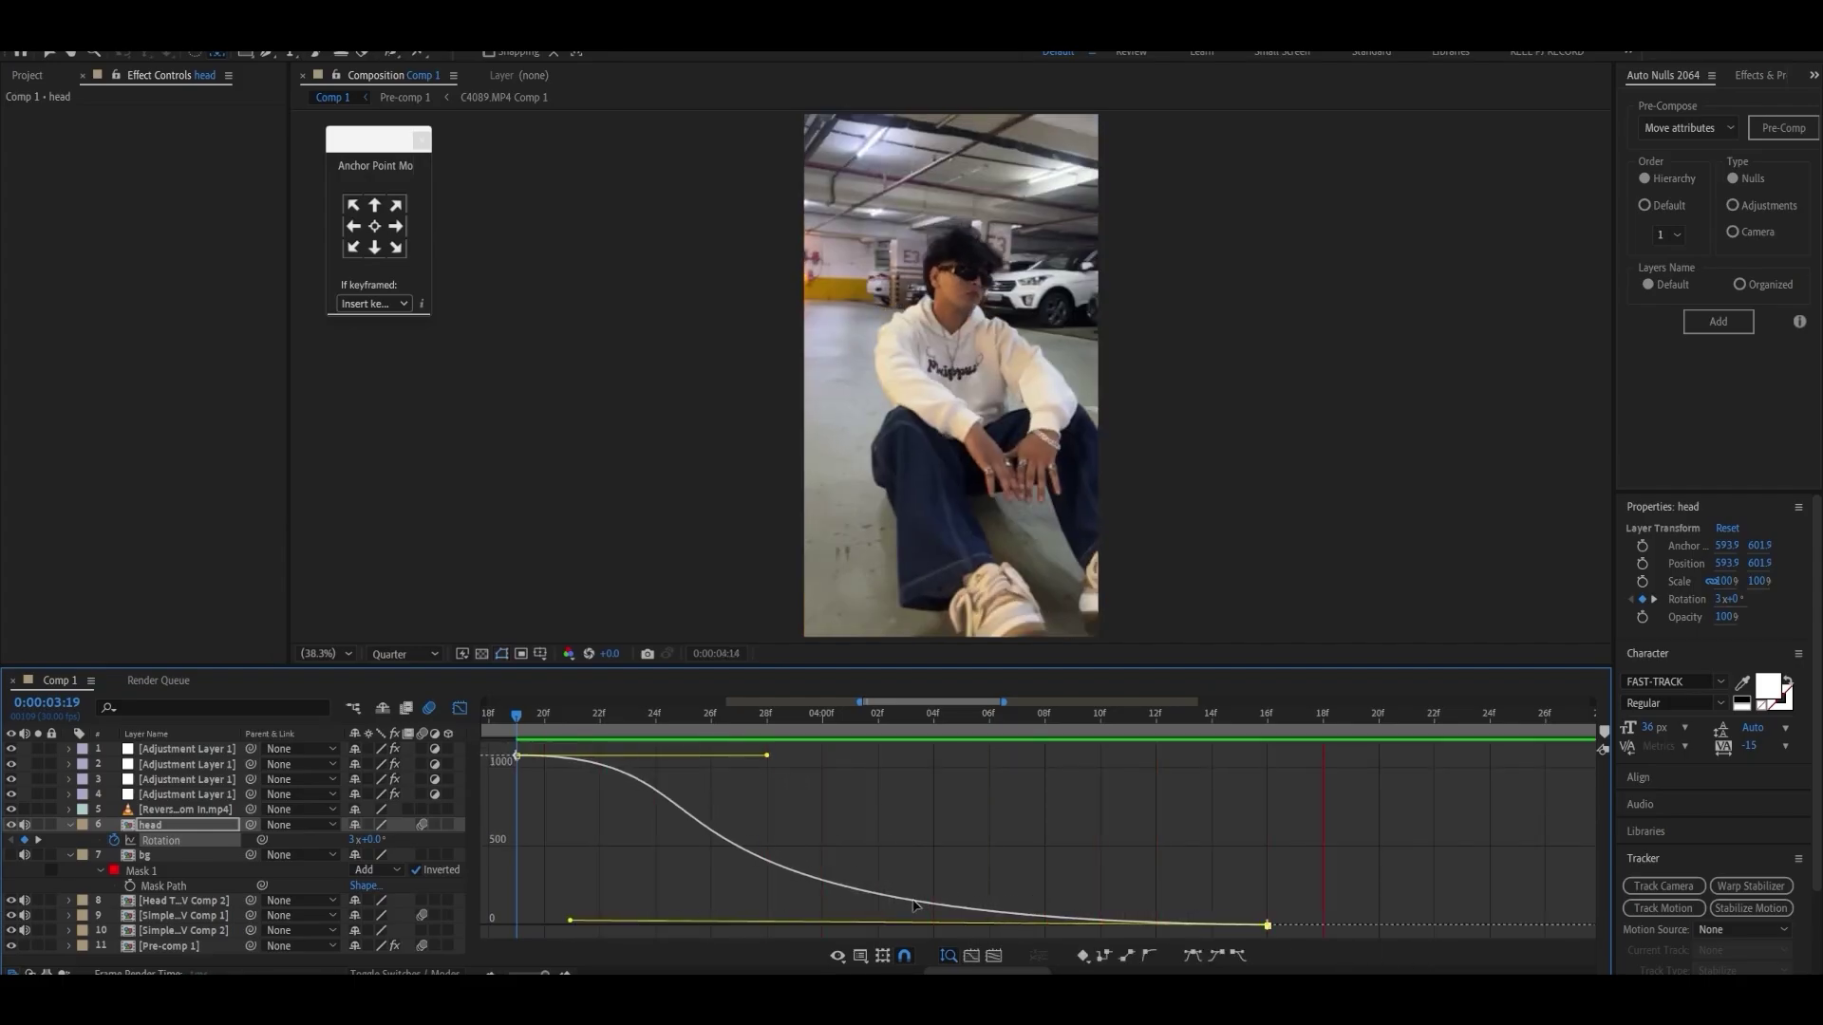
pyautogui.press('space')
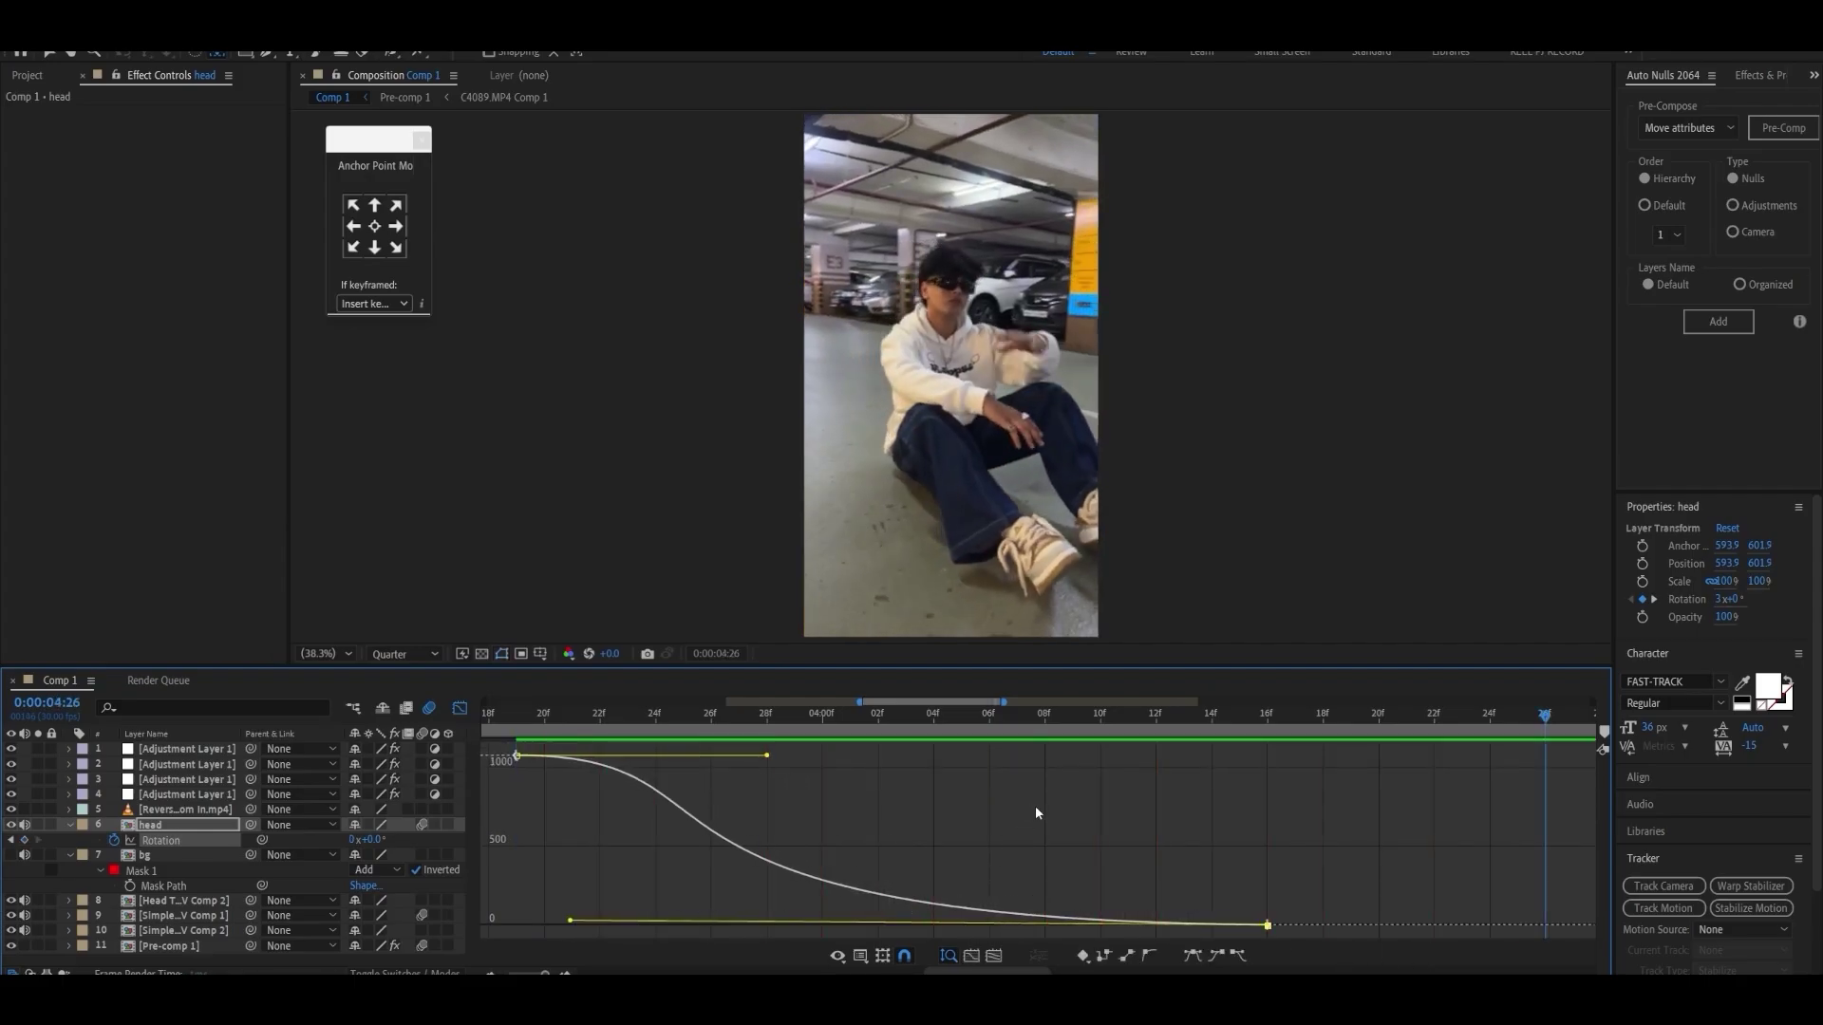
# Step: Pre-compose the head layer, hide head Comp 1, and make the bg layer visible
pyautogui.scroll(-5, 1033, 788)
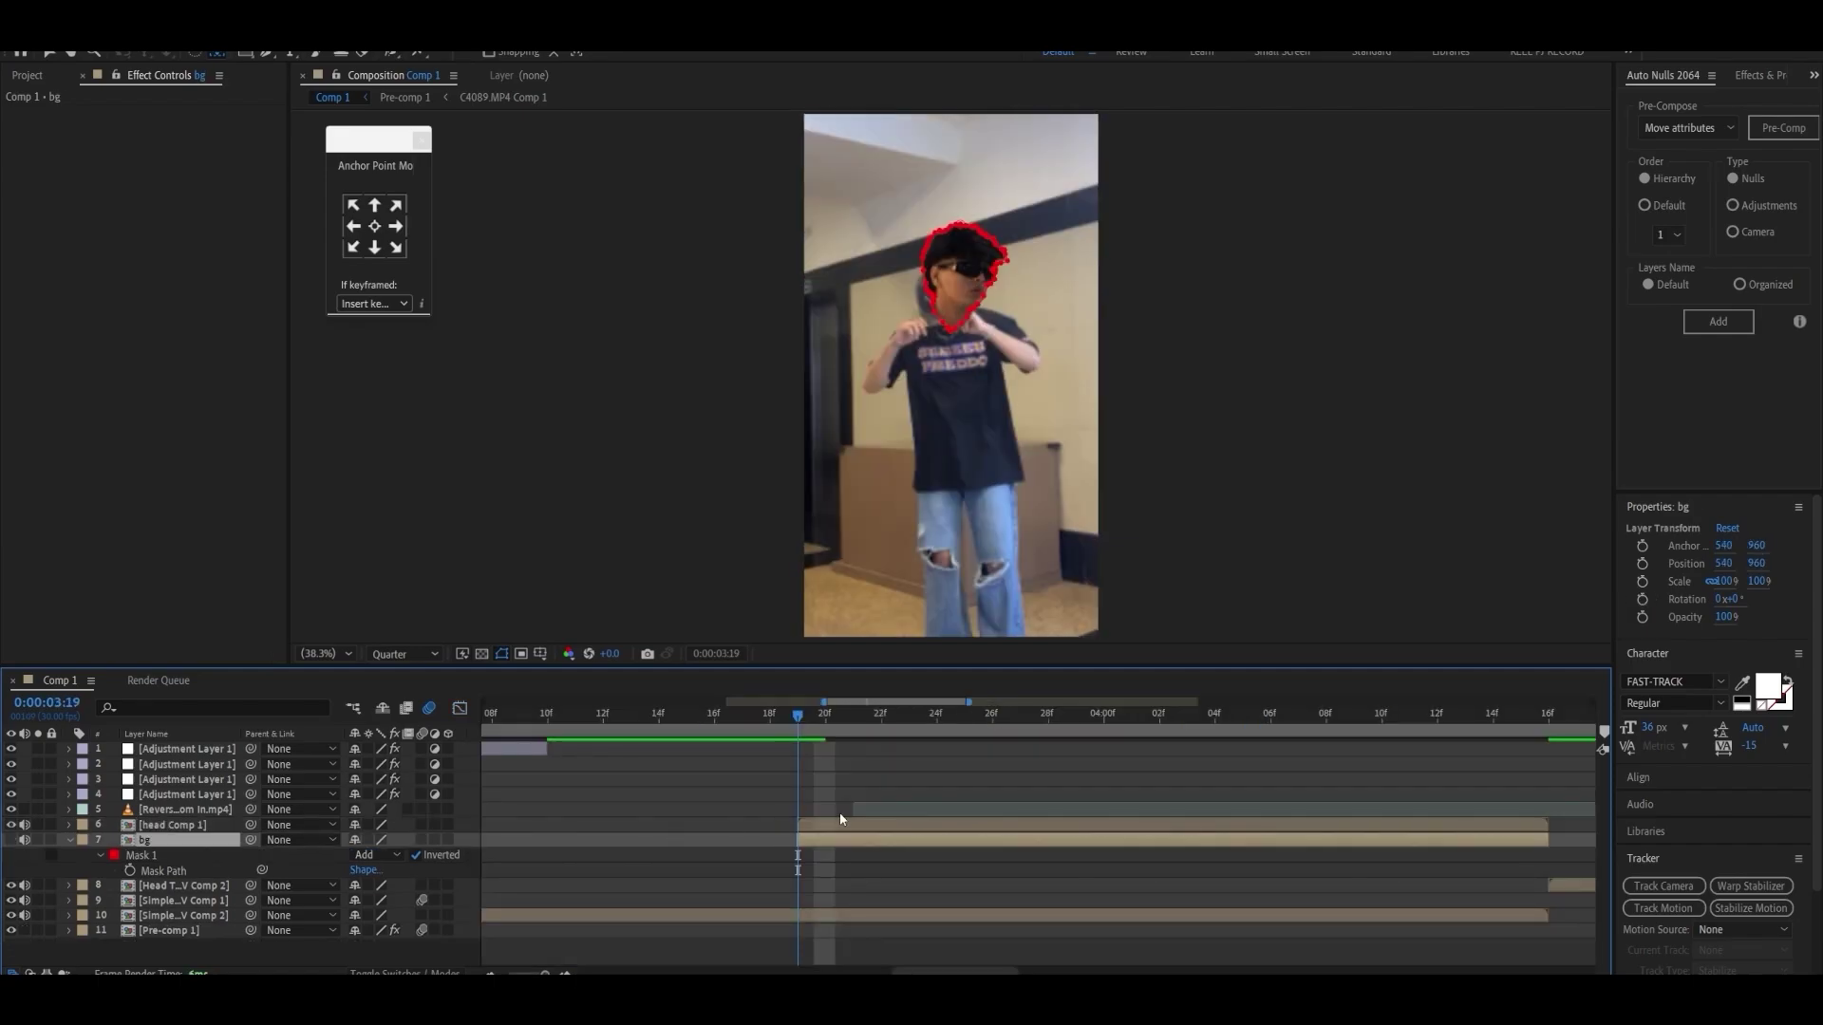
pyautogui.click(1006, 825)
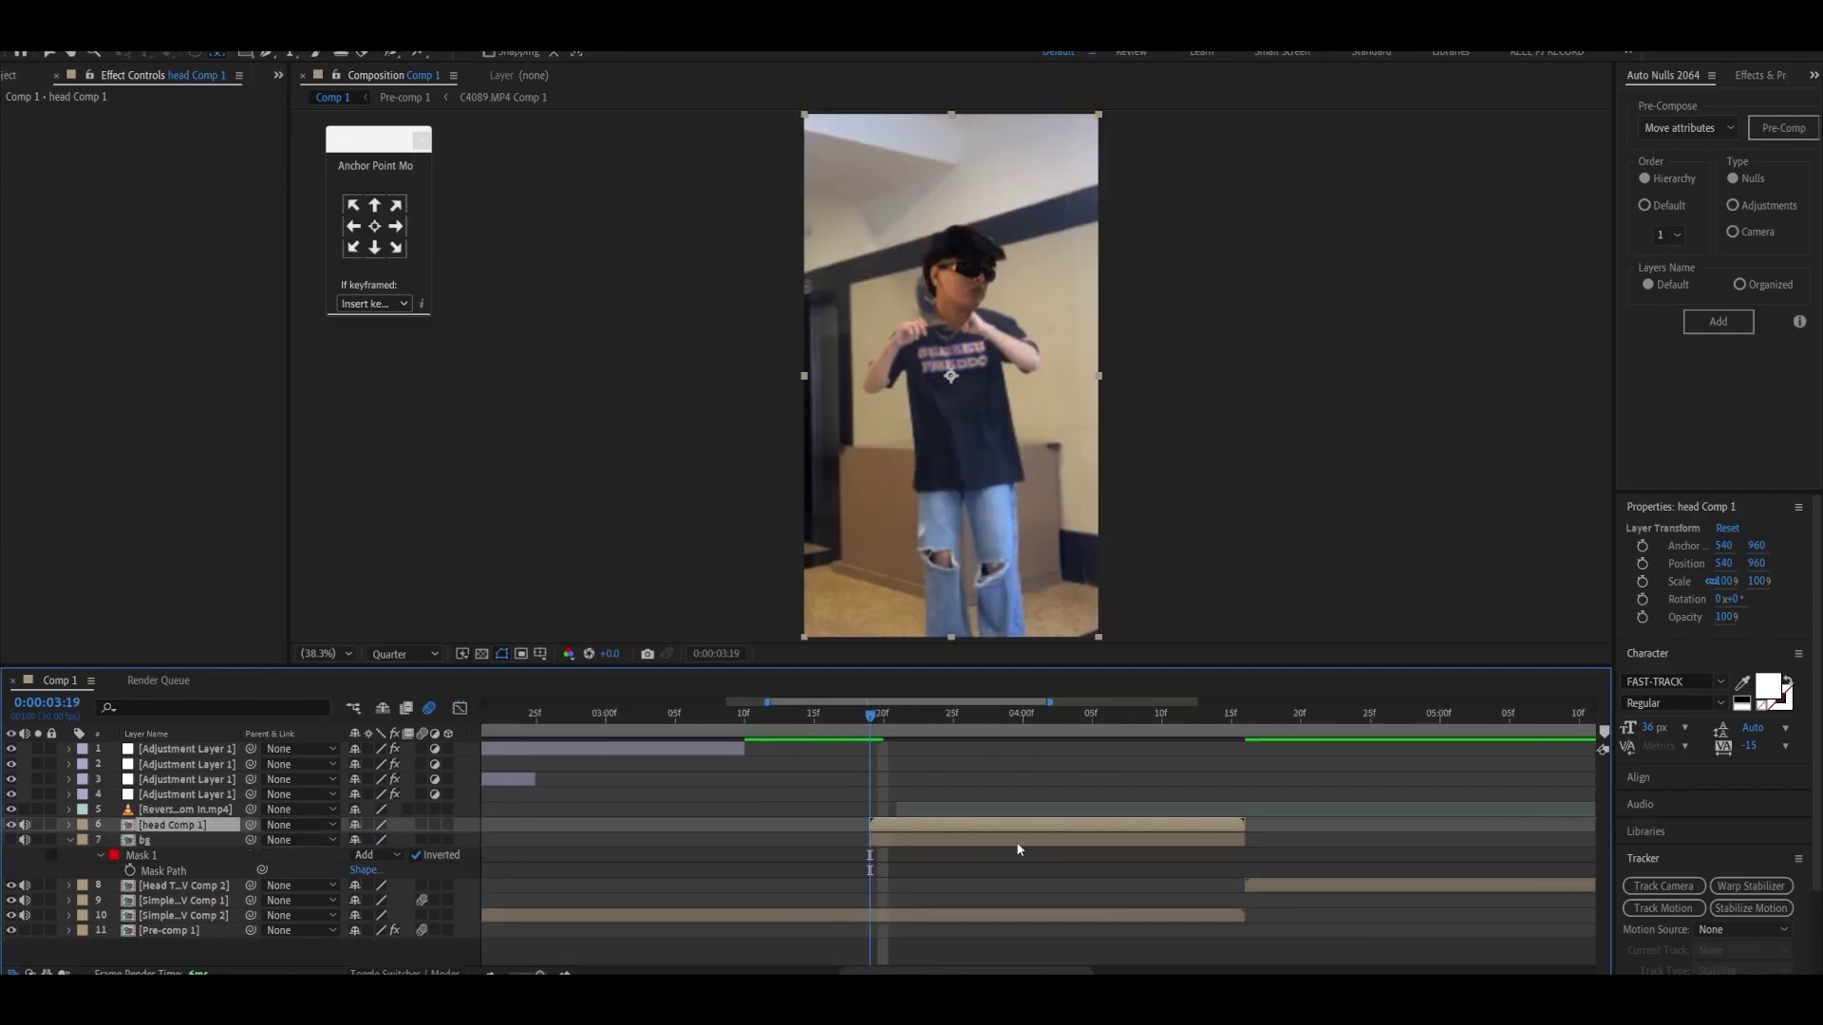
pyautogui.click(987, 840)
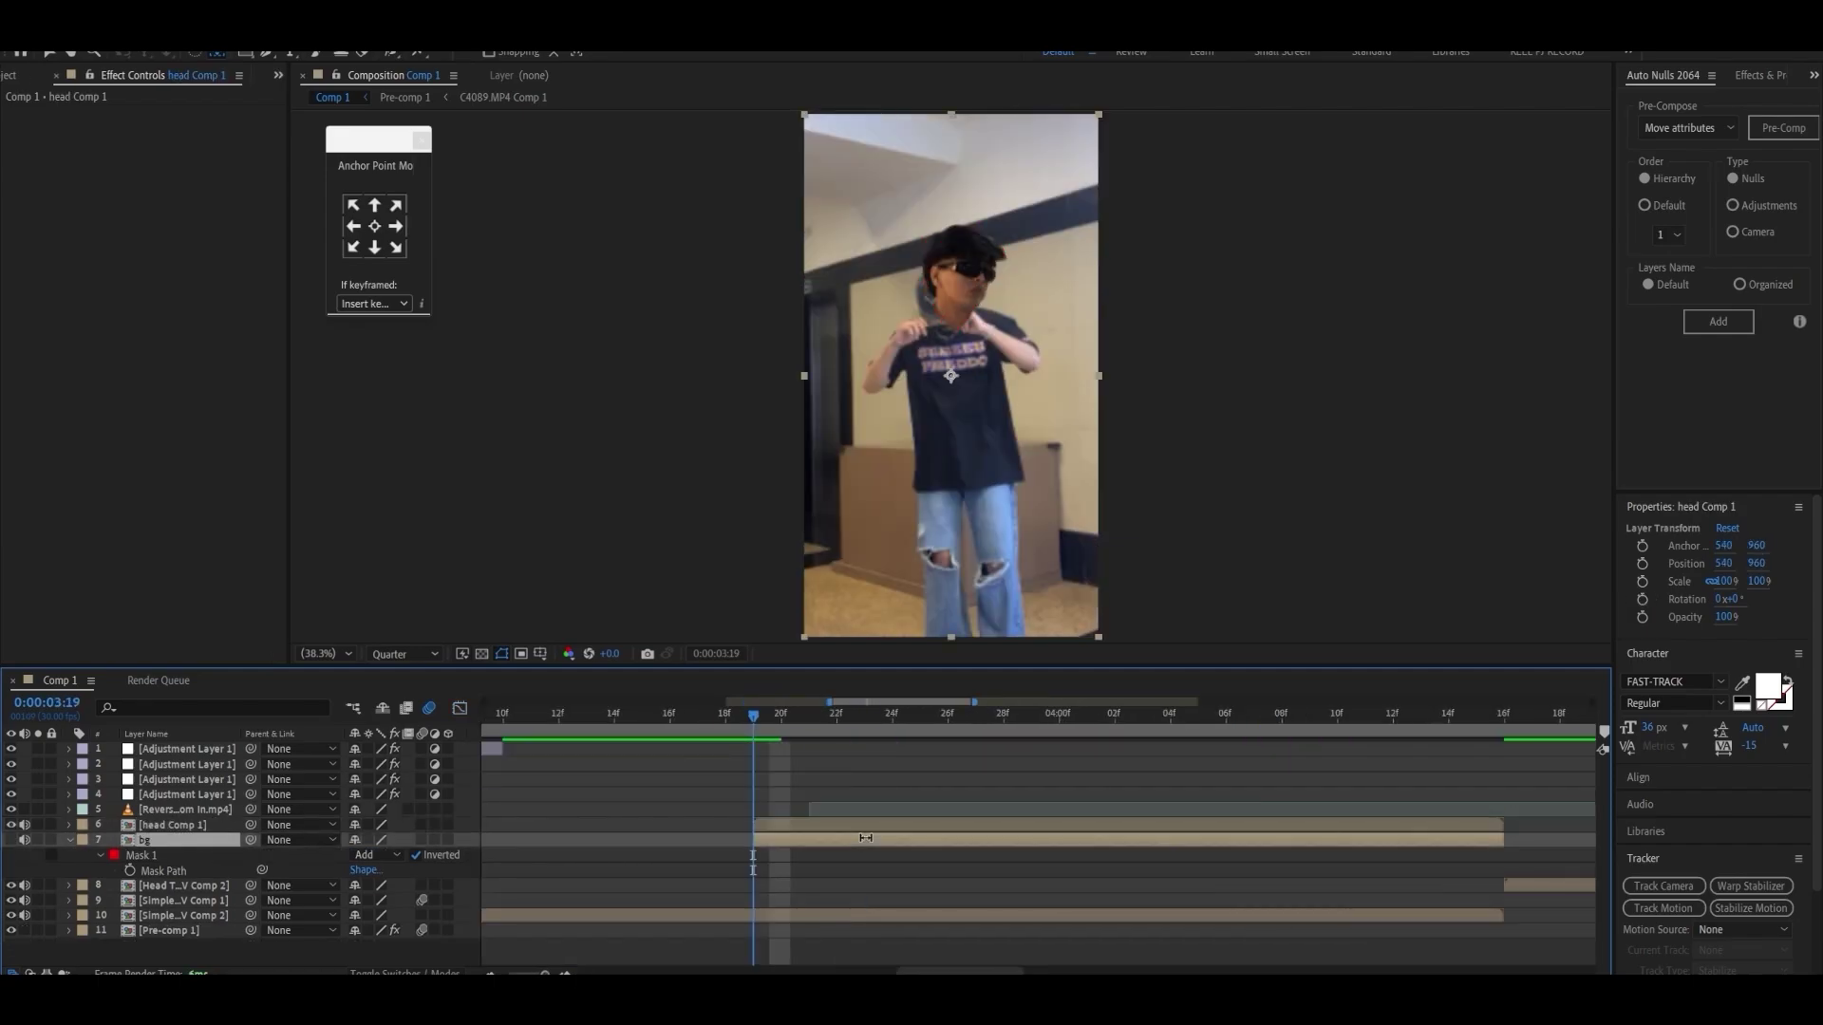
pyautogui.click(11, 826)
pyautogui.click(12, 839)
pyautogui.click(742, 844)
pyautogui.click(776, 840)
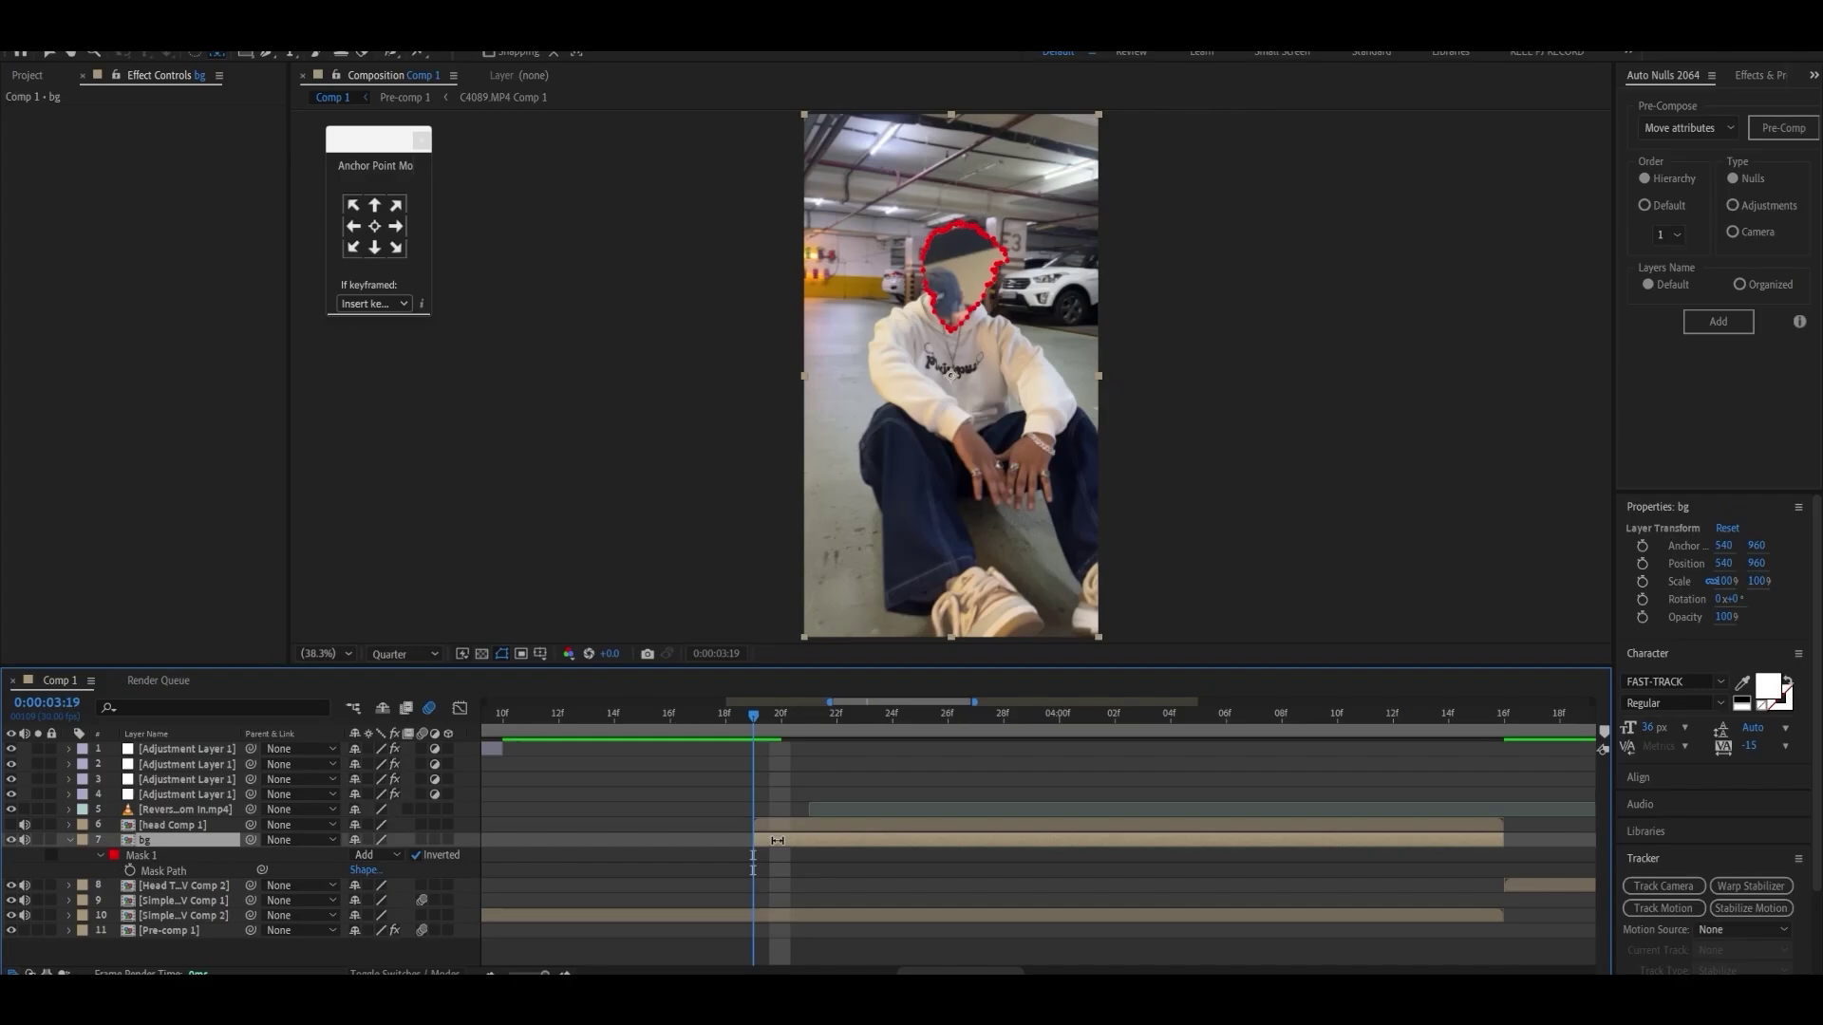
# Step: Keyframe bg's Scale and Anchor Point from 1429% and 566, 601 at 0:00:03:23 to 100% and 540, 960 at 0:00:04:16
pyautogui.press('s')
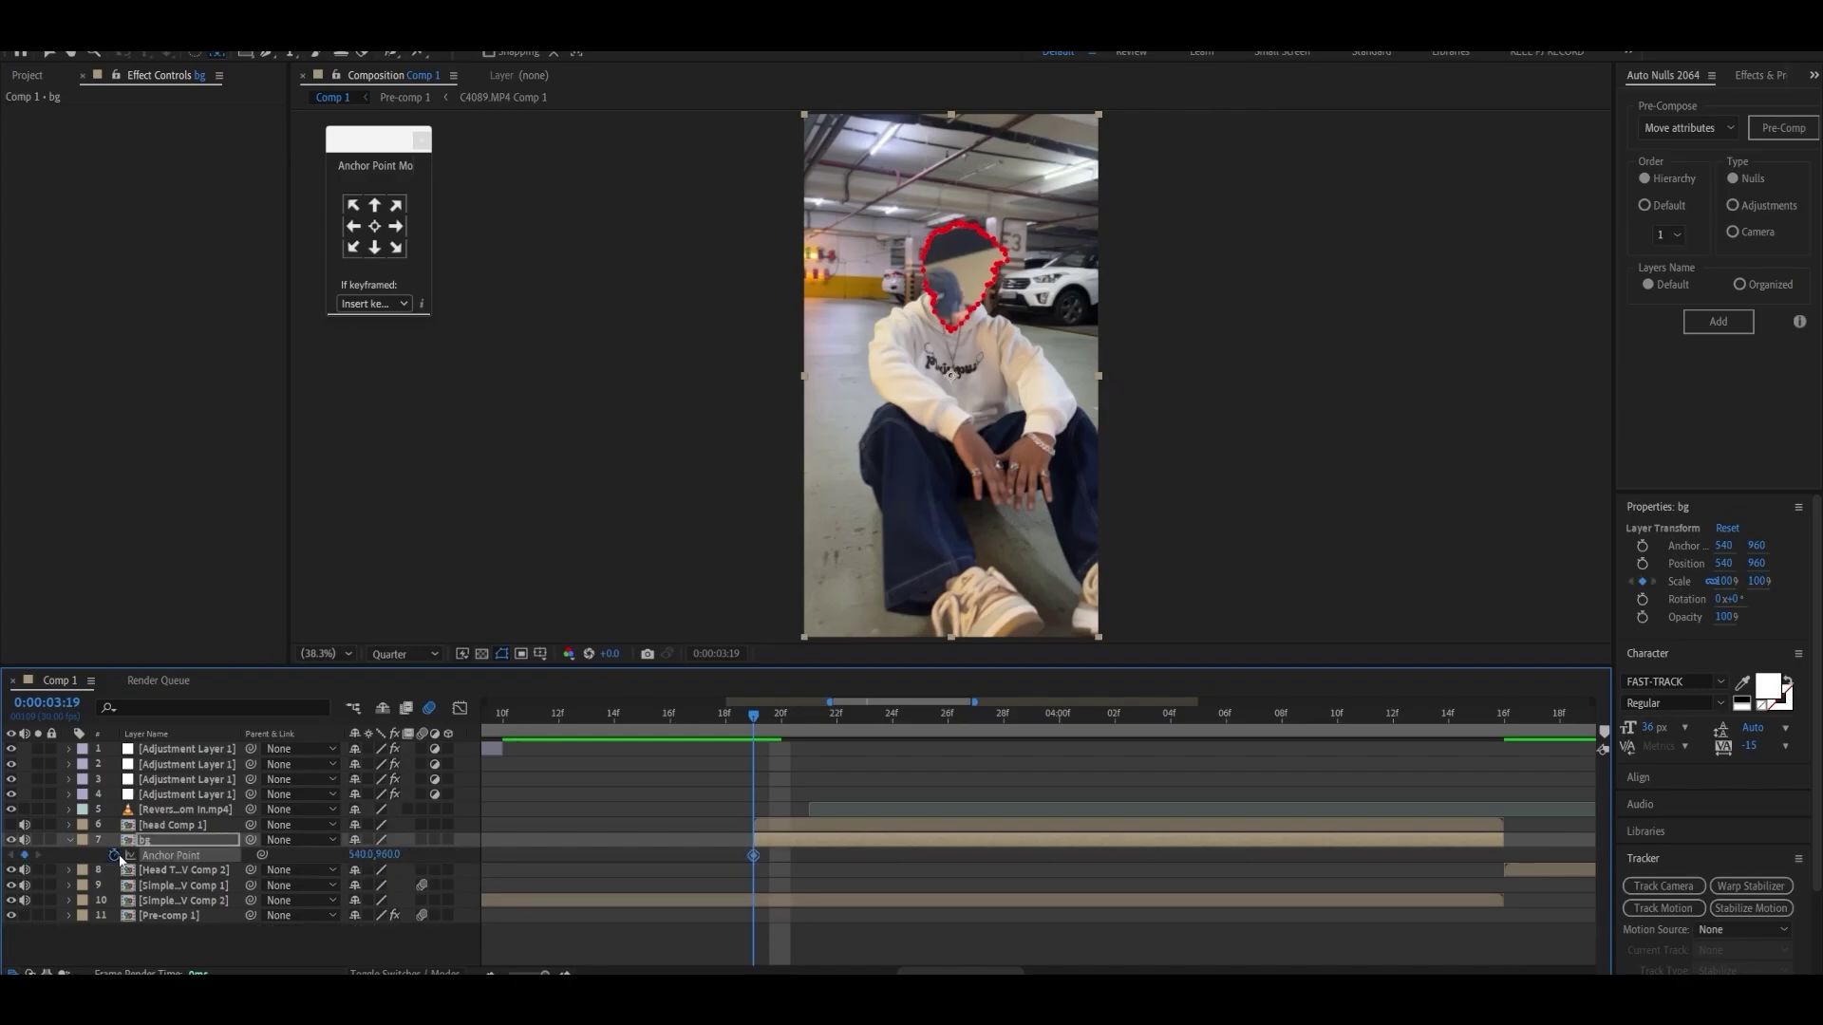
pyautogui.press('u')
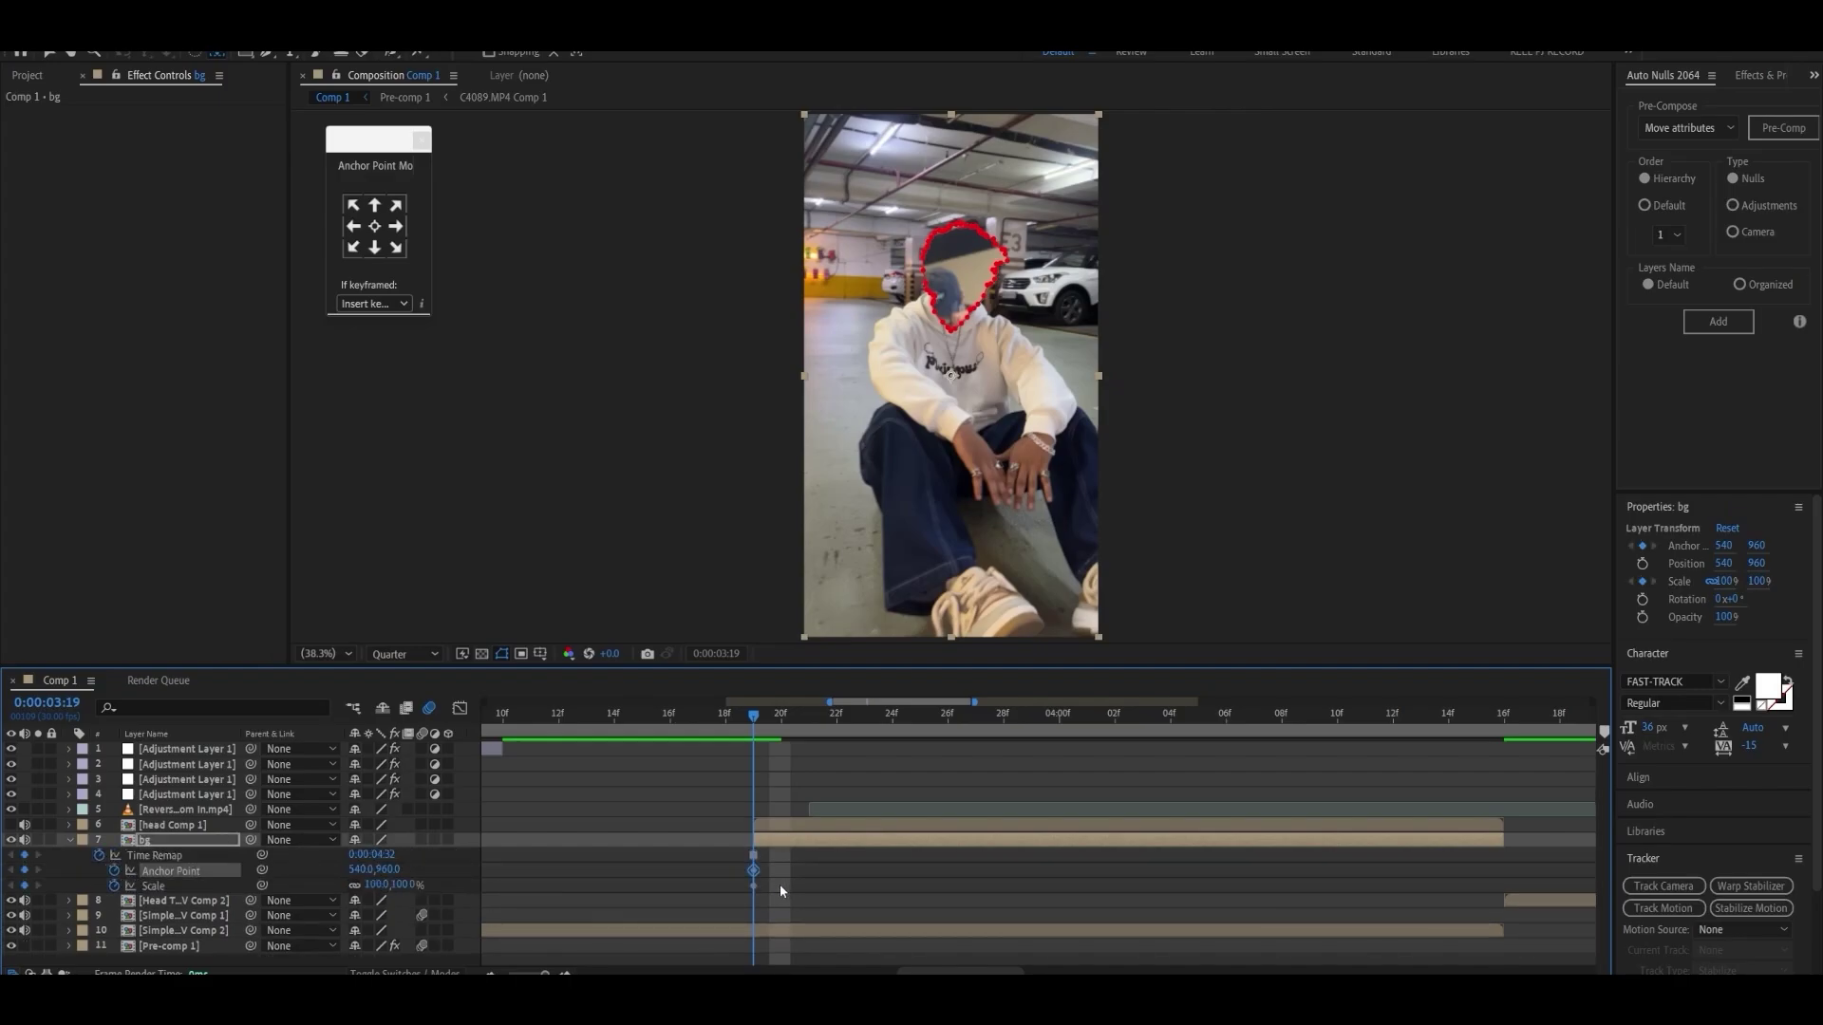
pyautogui.press('-')
pyautogui.moveTo(768, 873); pyautogui.dragTo(851, 875)
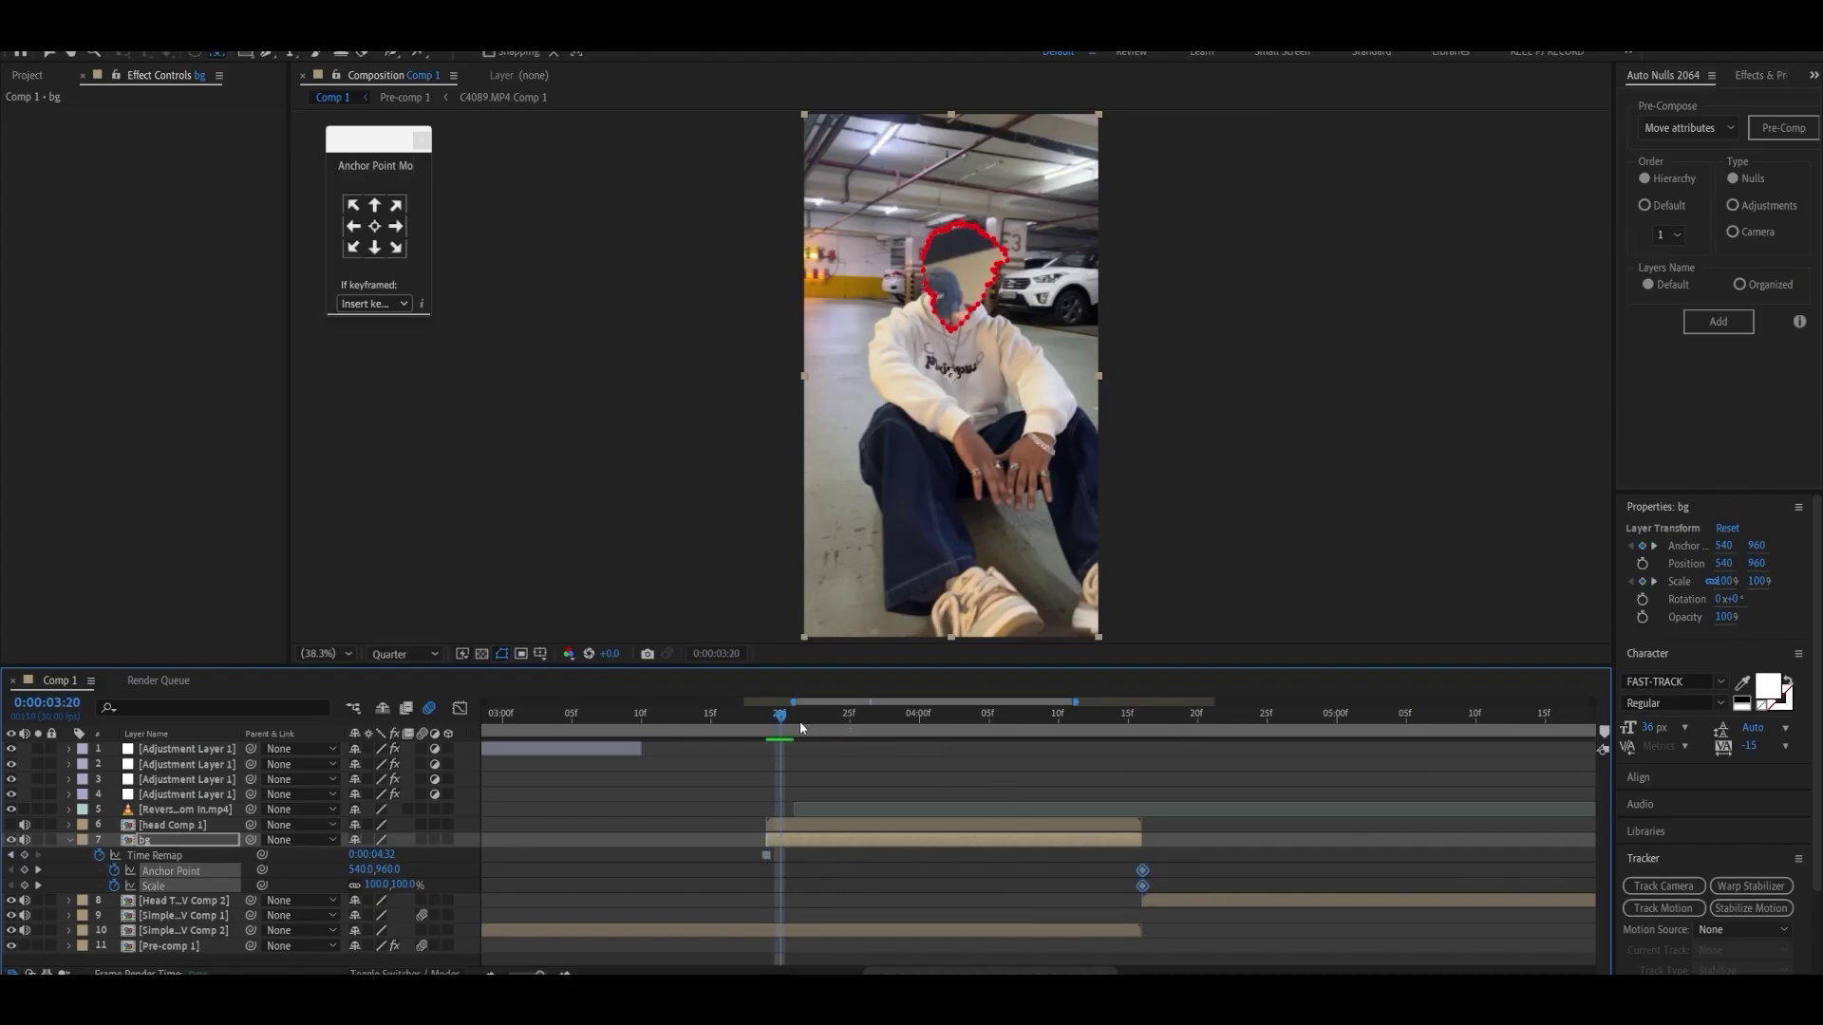
pyautogui.moveTo(375, 885); pyautogui.dragTo(541, 881)
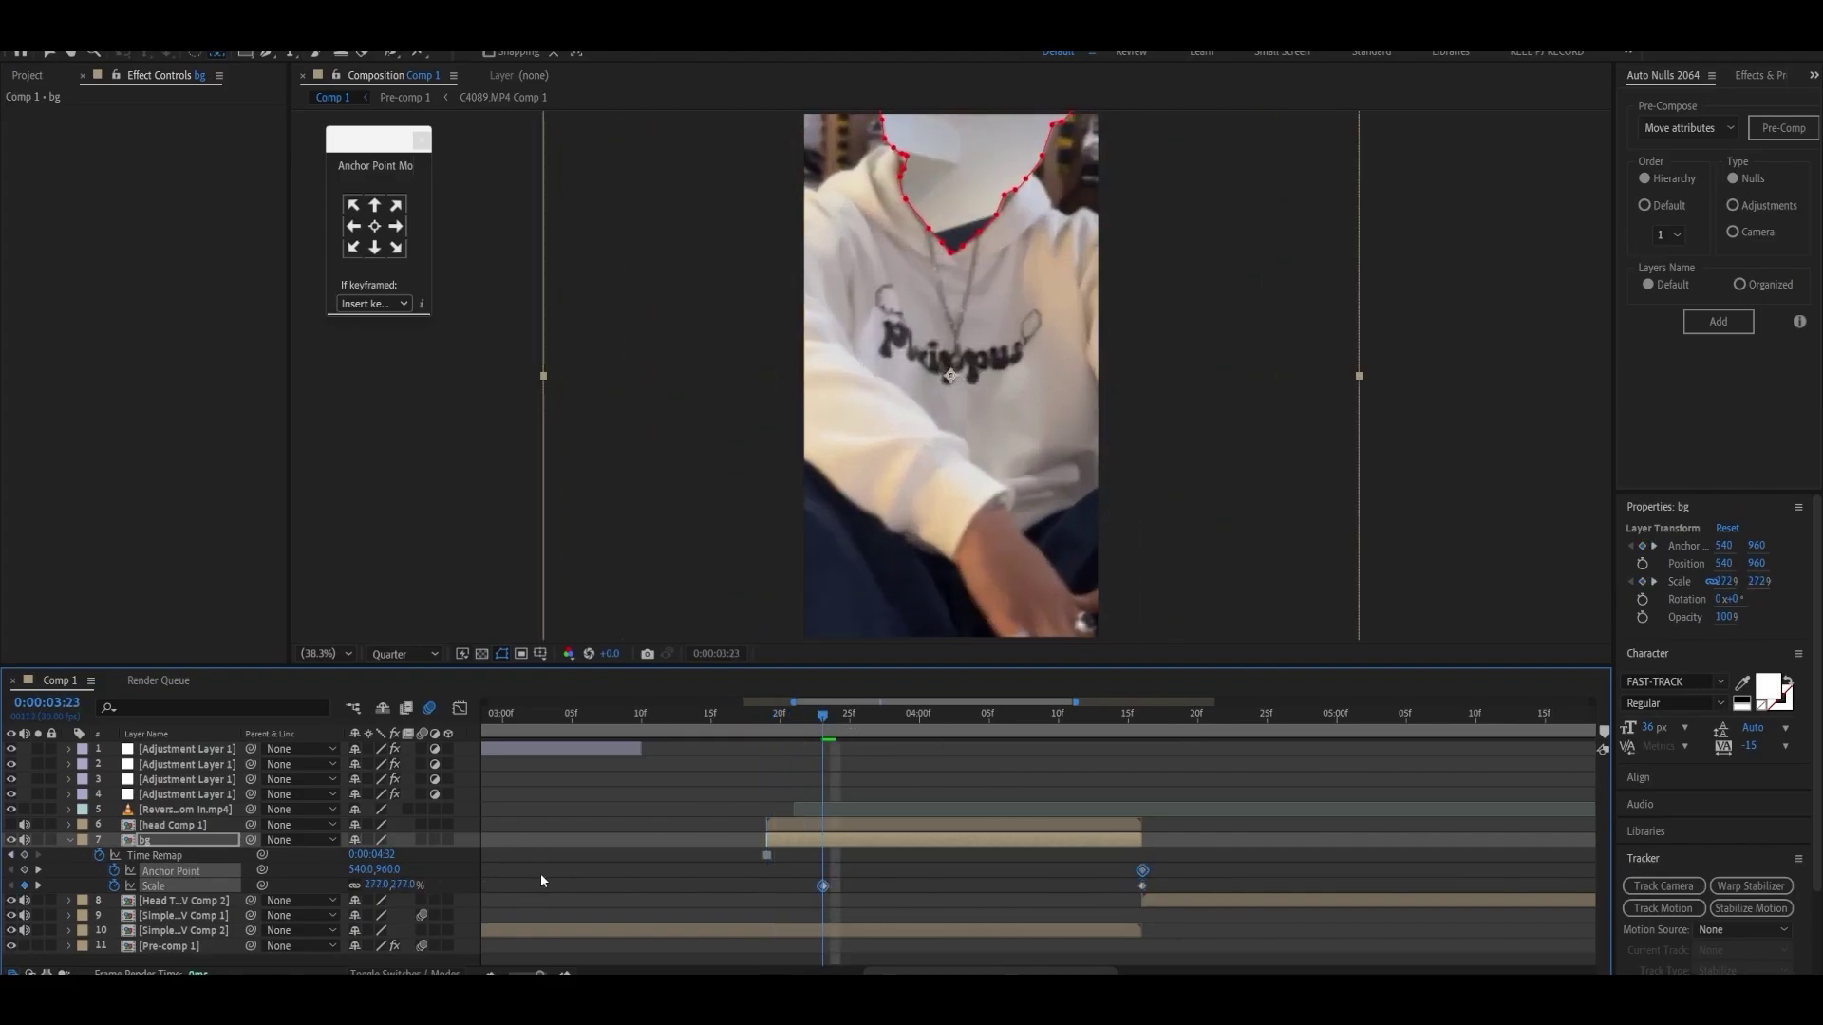
pyautogui.moveTo(384, 869); pyautogui.dragTo(1289, 896)
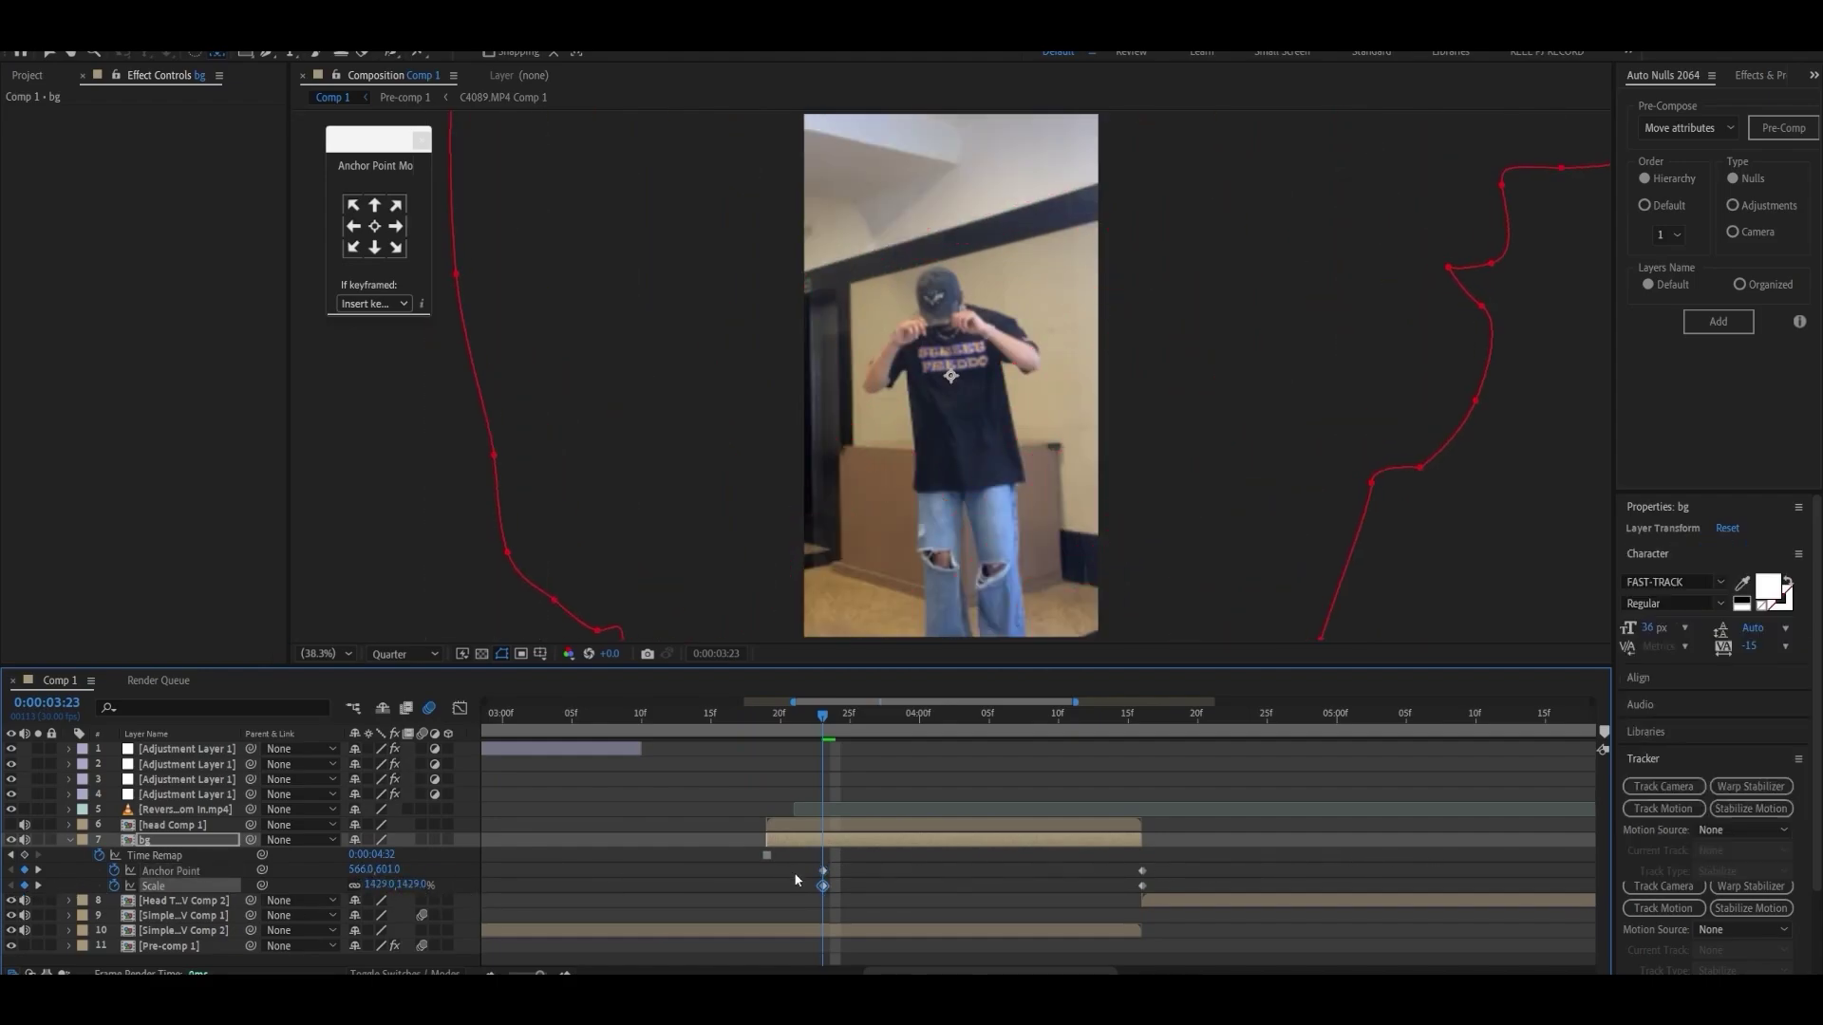
# Step: Easy-ease bg's Scale and Anchor Point keyframes, shorten the first keyframe's ease so movement peaks early, and preview it
pyautogui.press('F9')
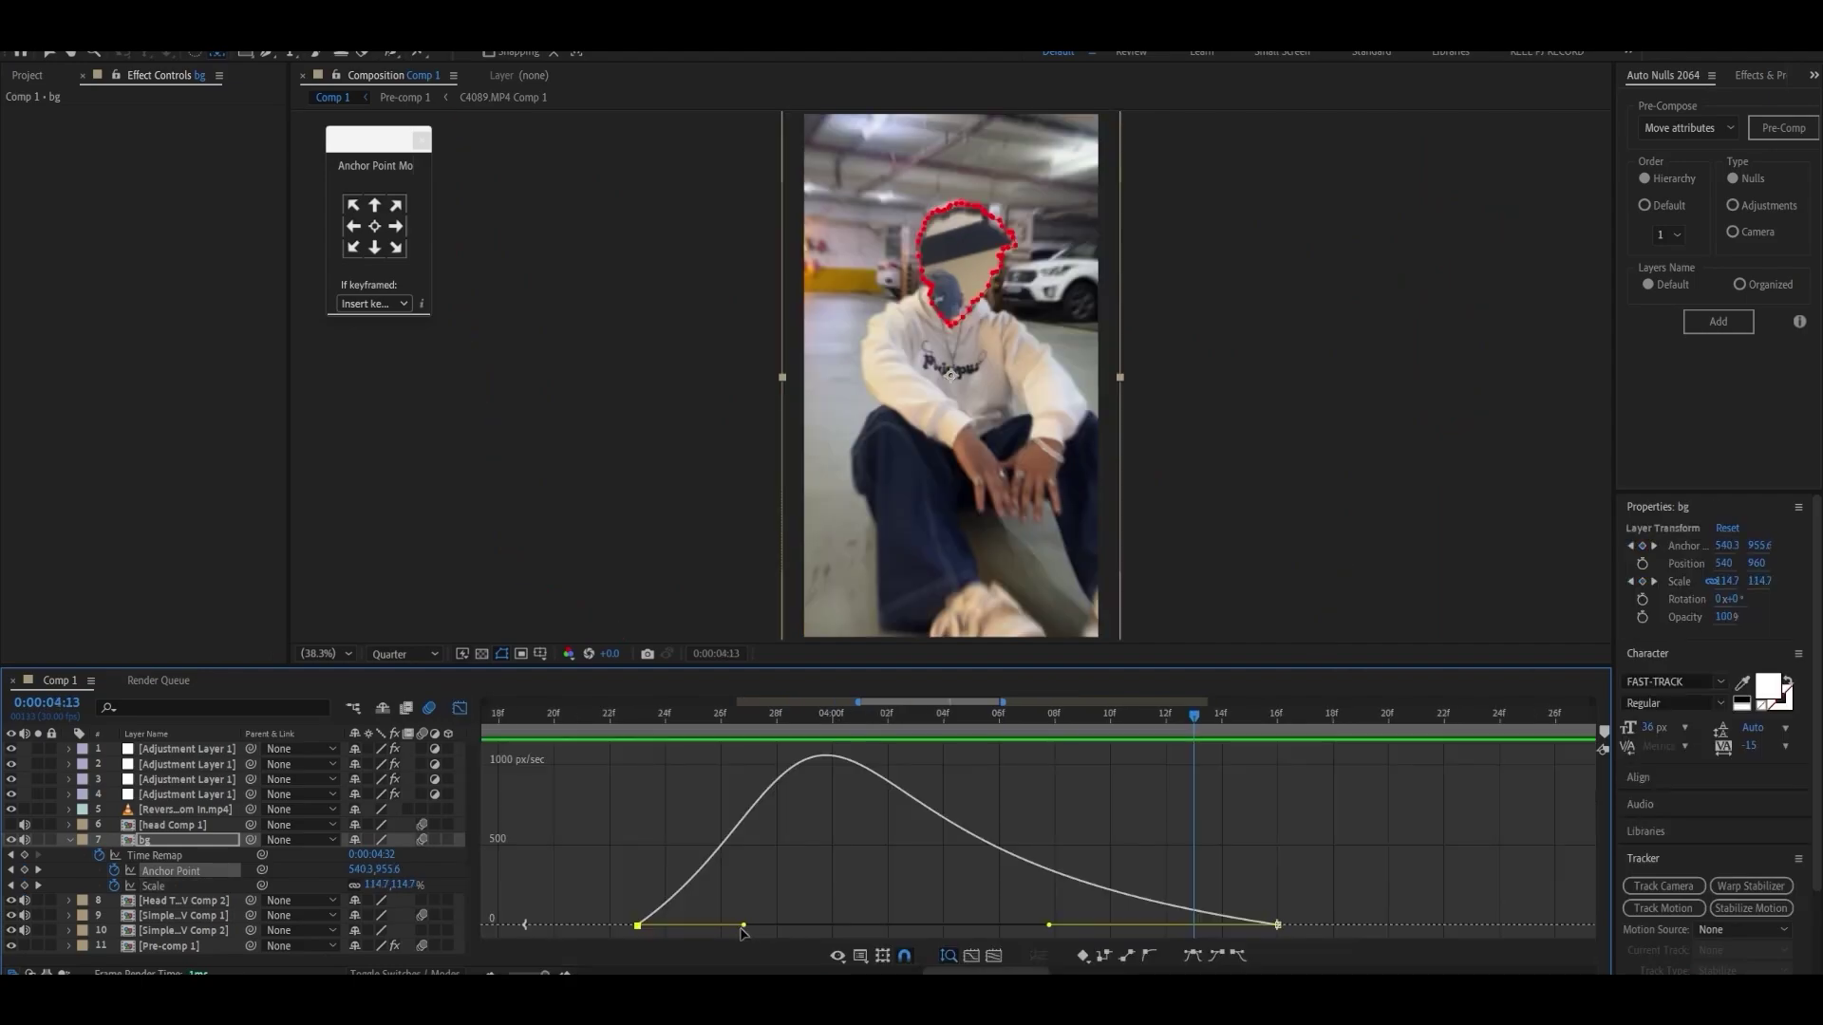
pyautogui.moveTo(743, 927); pyautogui.dragTo(677, 930)
pyautogui.moveTo(824, 733); pyautogui.dragTo(589, 741)
pyautogui.press('space')
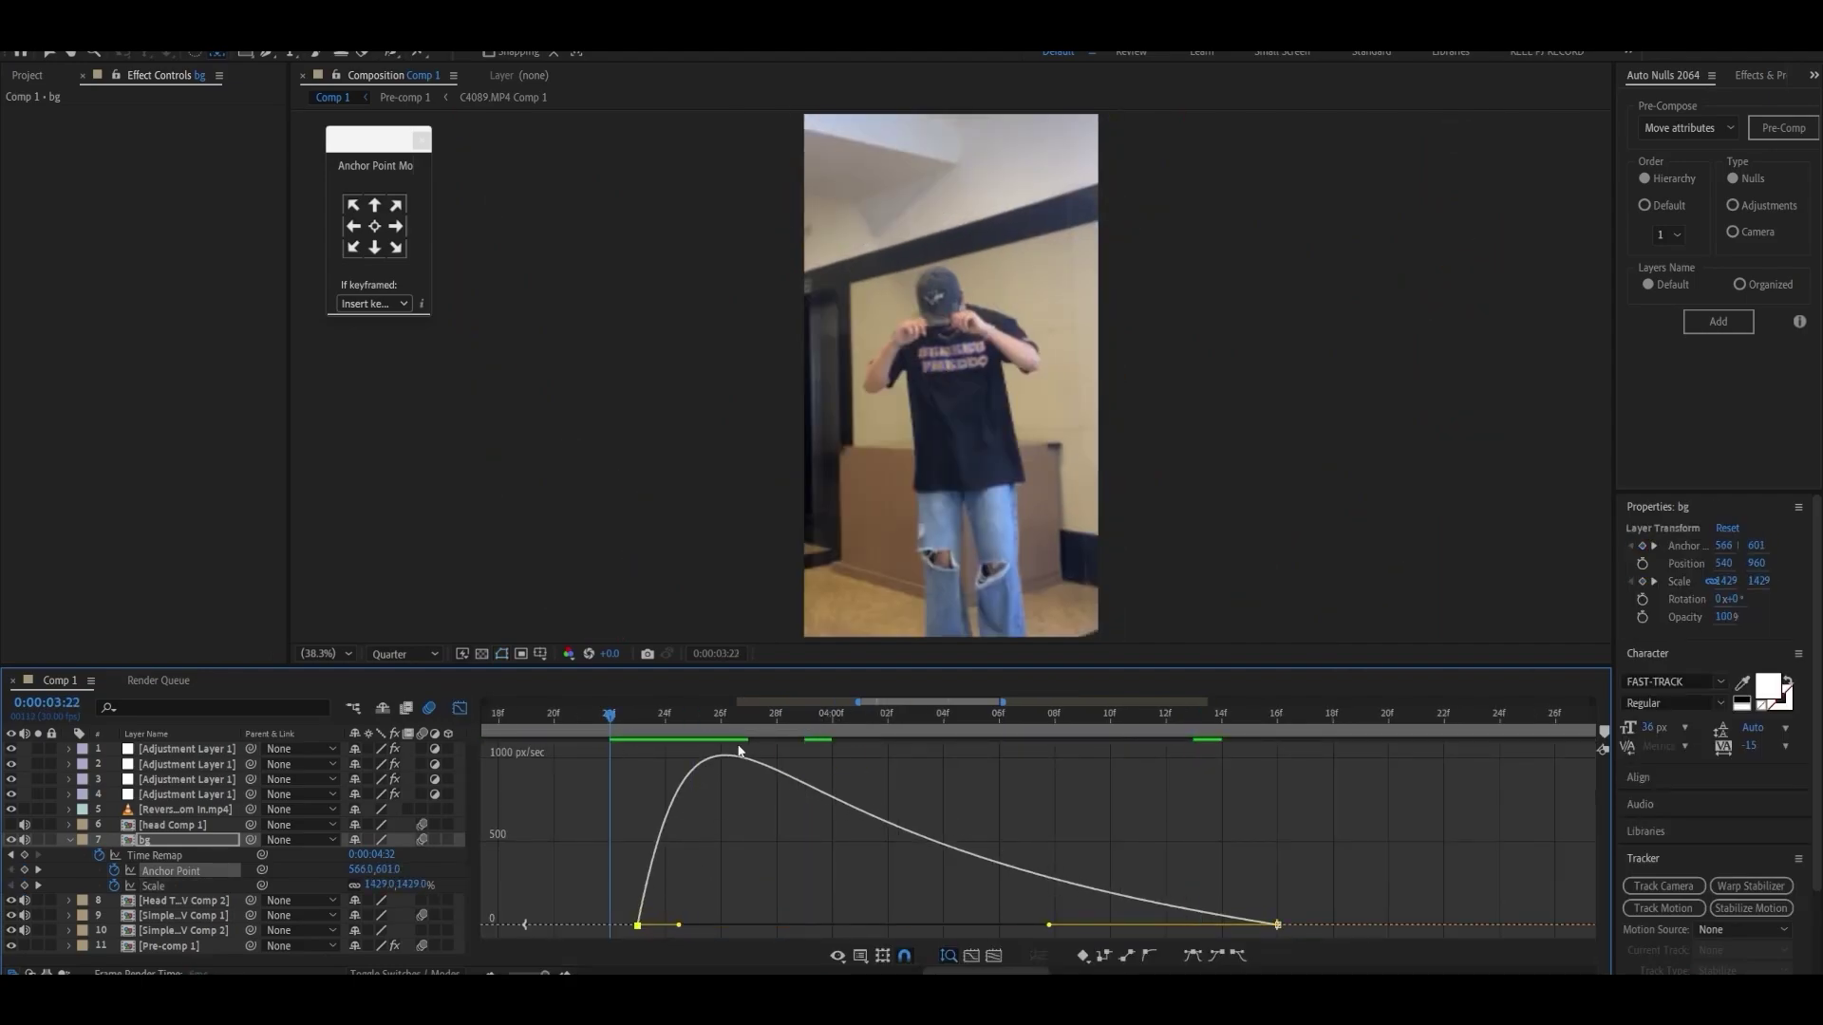
pyautogui.click(460, 708)
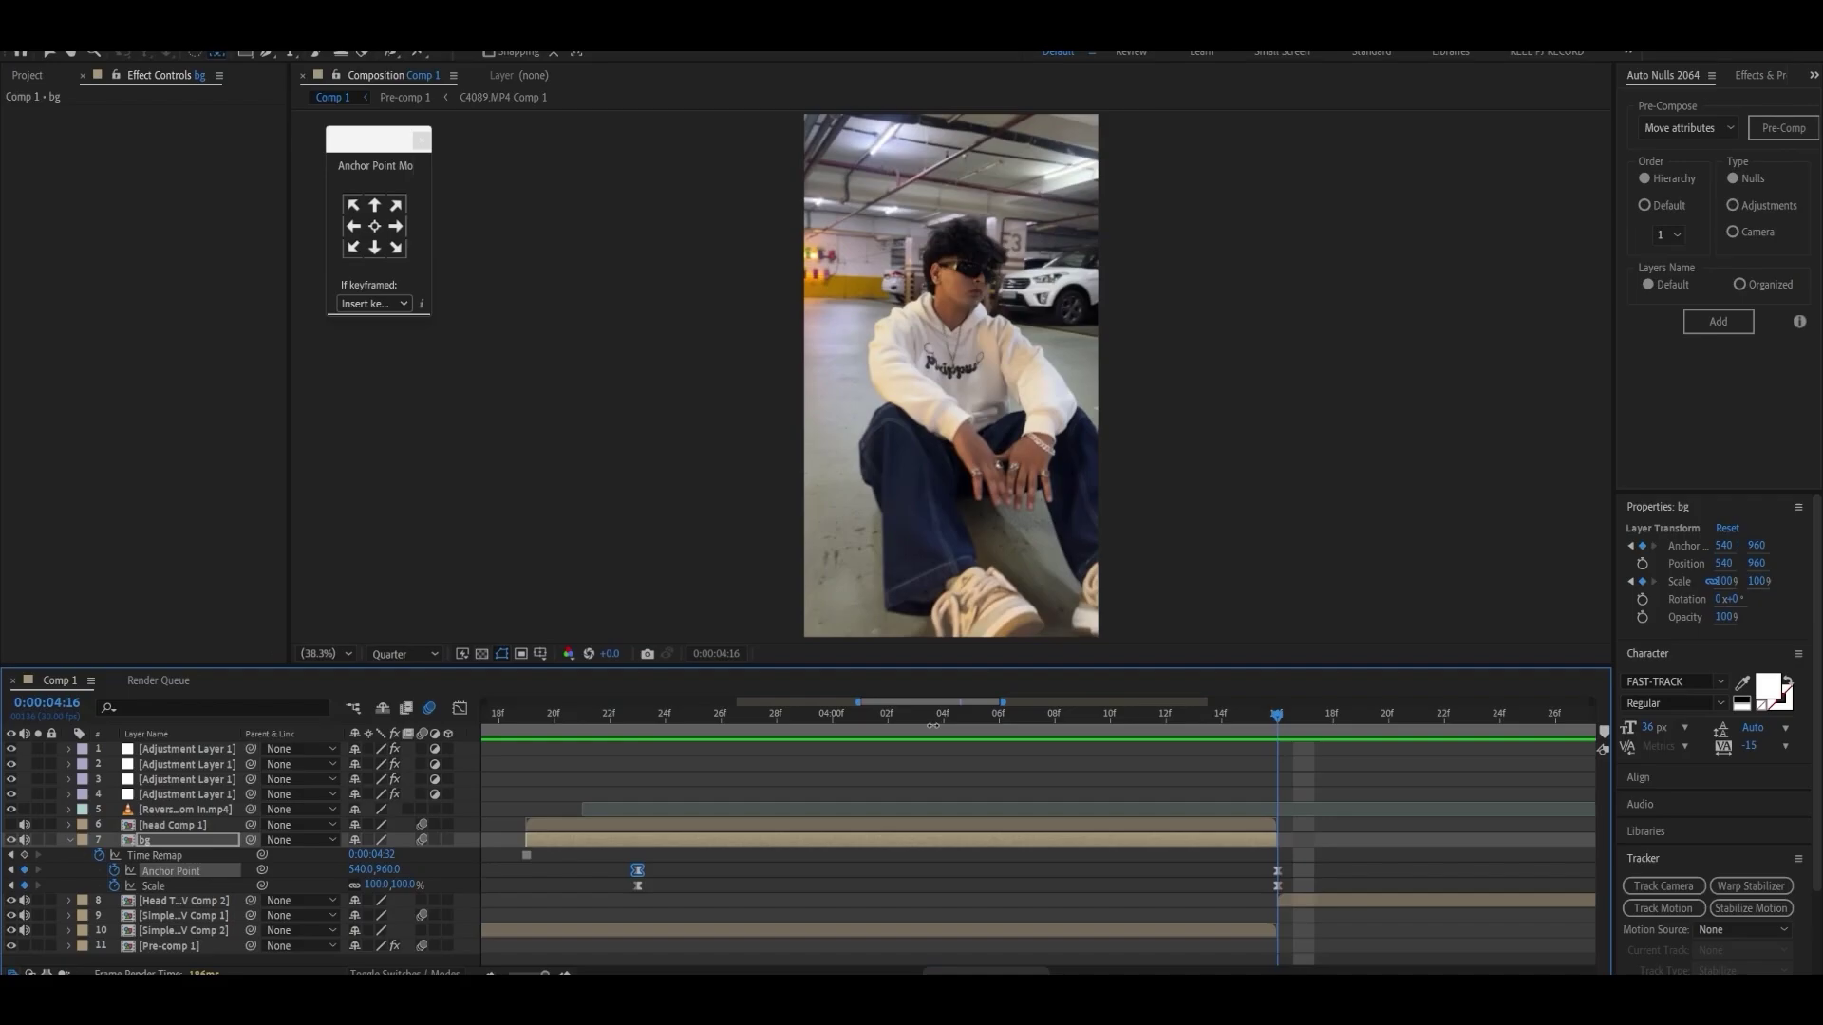
# Step: Make head Comp 1 visible again and play back the combined head transition from 0:00:03:15
pyautogui.click(12, 825)
pyautogui.press('=')
pyautogui.press('=')
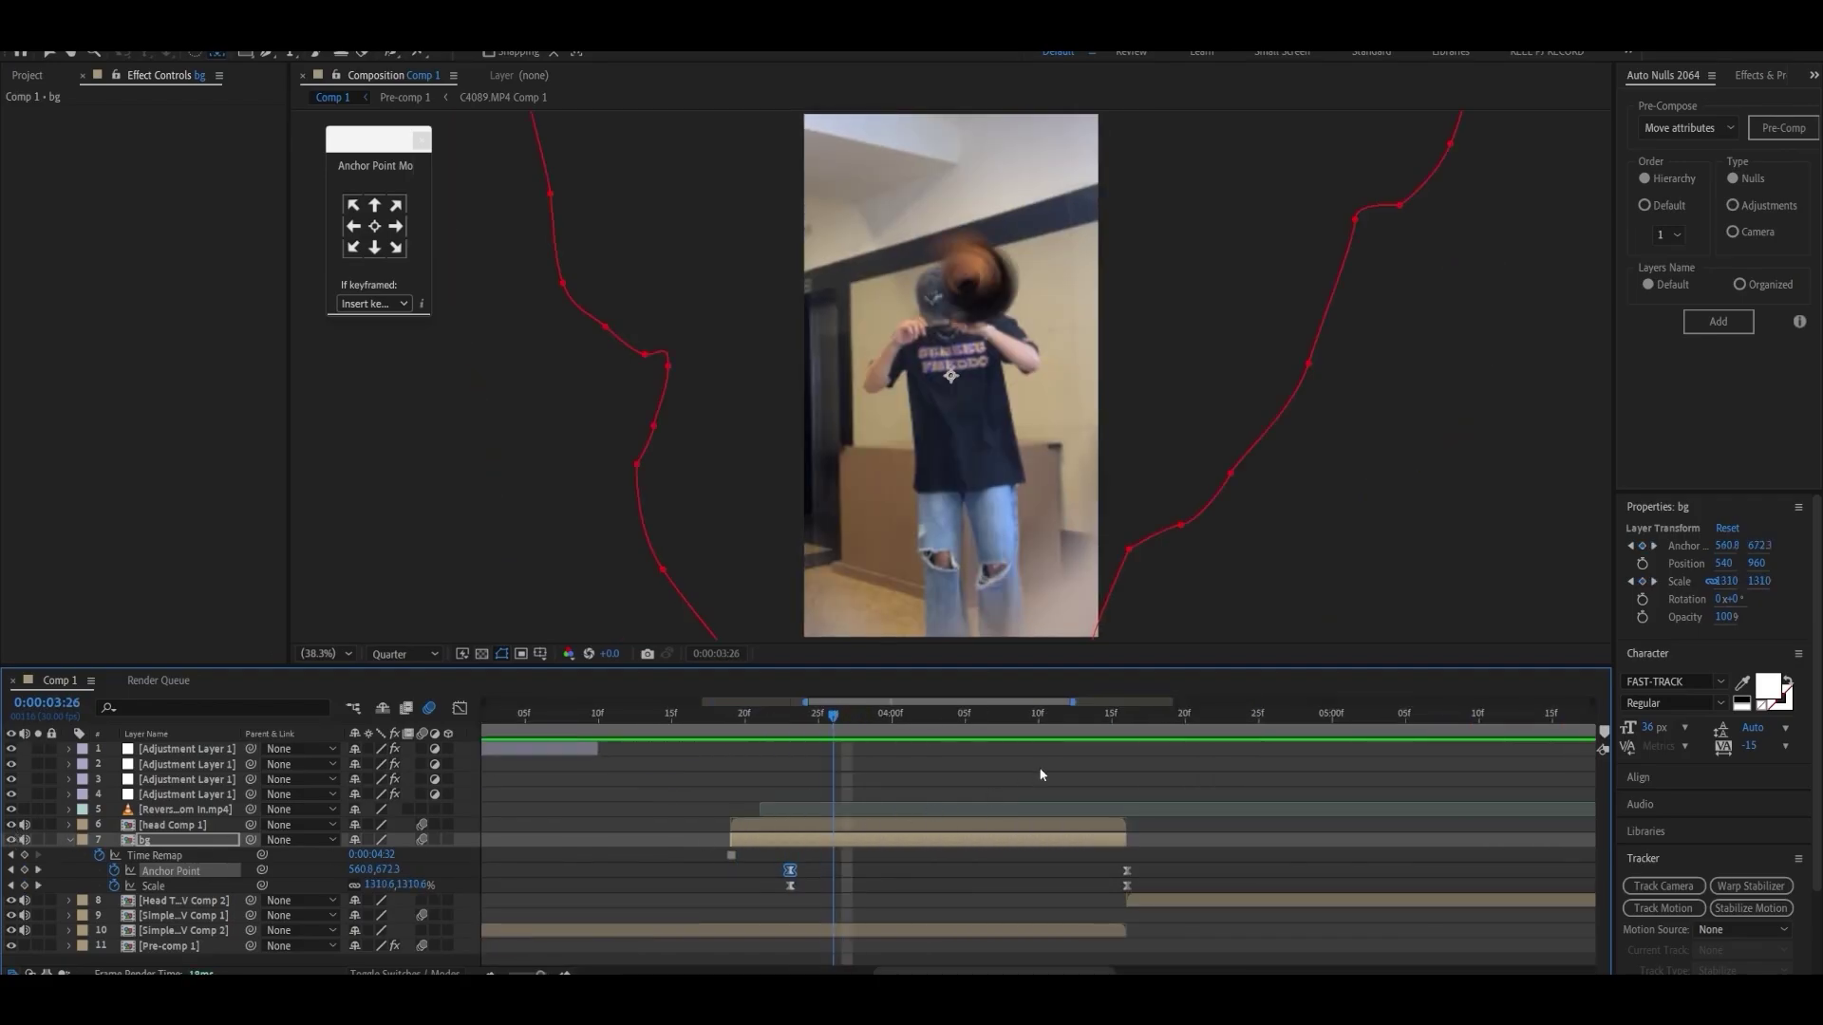
pyautogui.click(702, 719)
pyautogui.press('space')
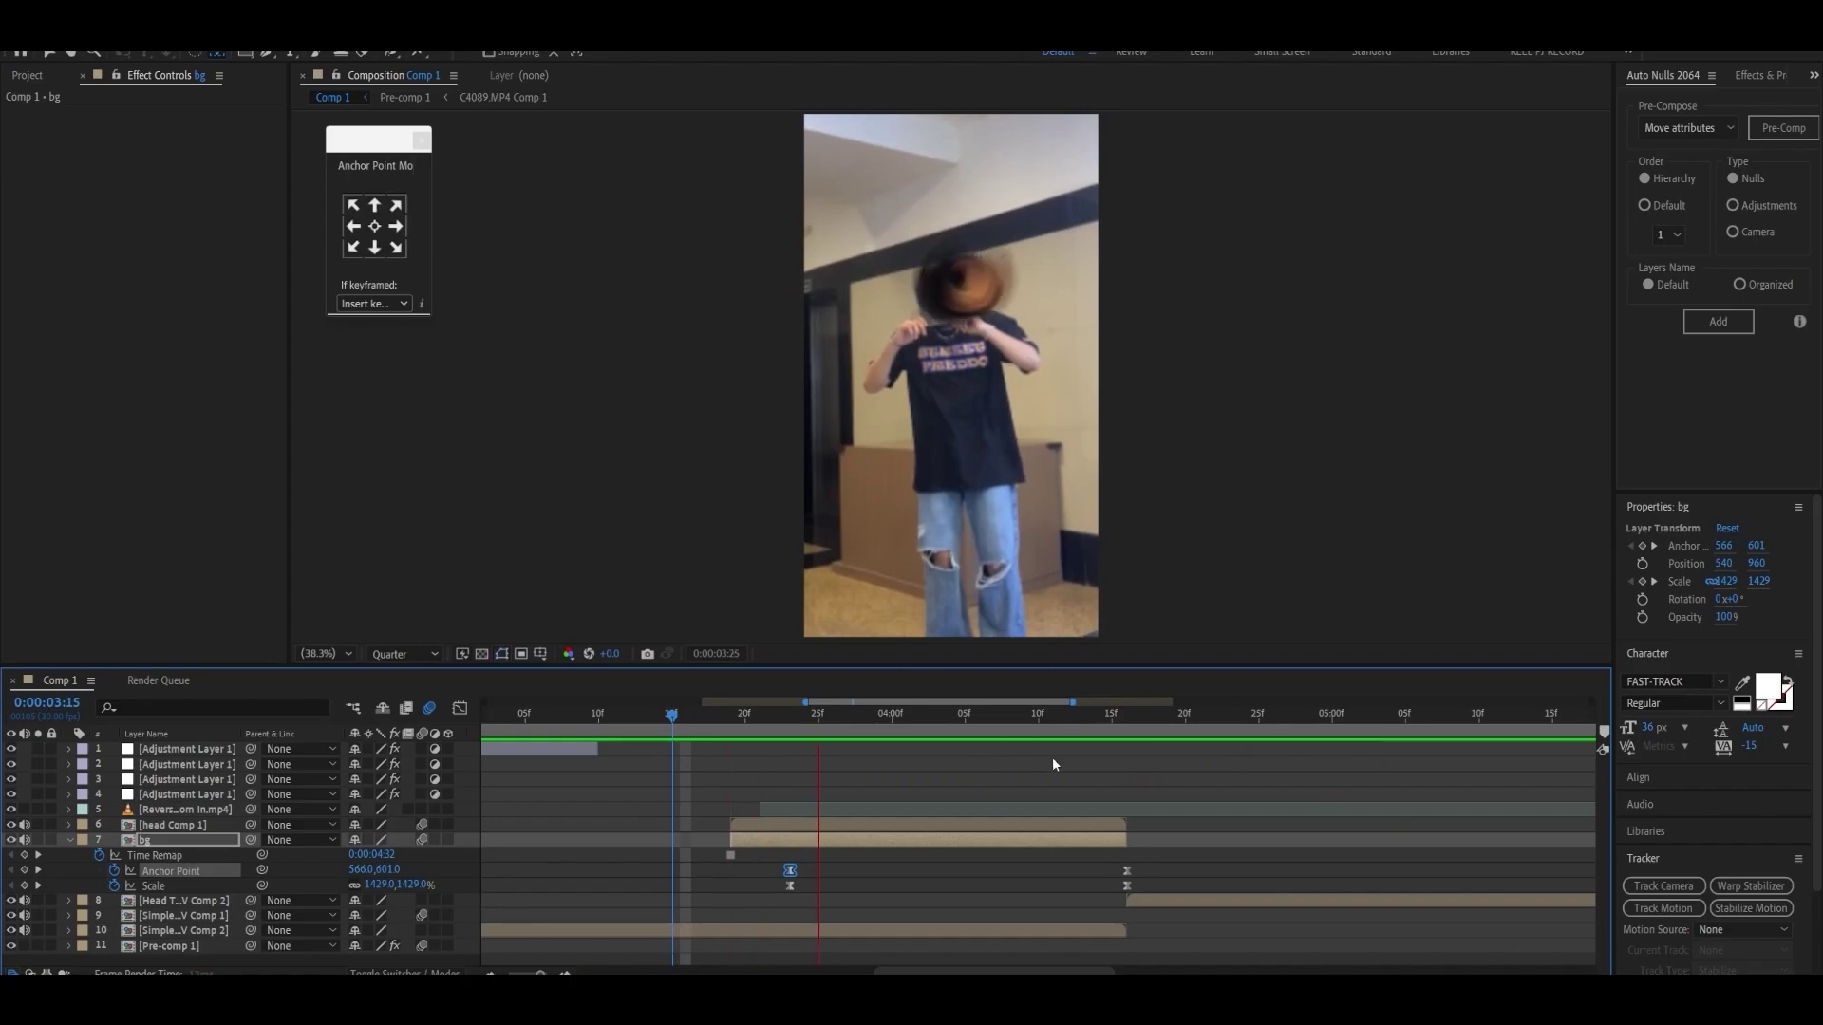
pyautogui.click(741, 717)
pyautogui.press('space')
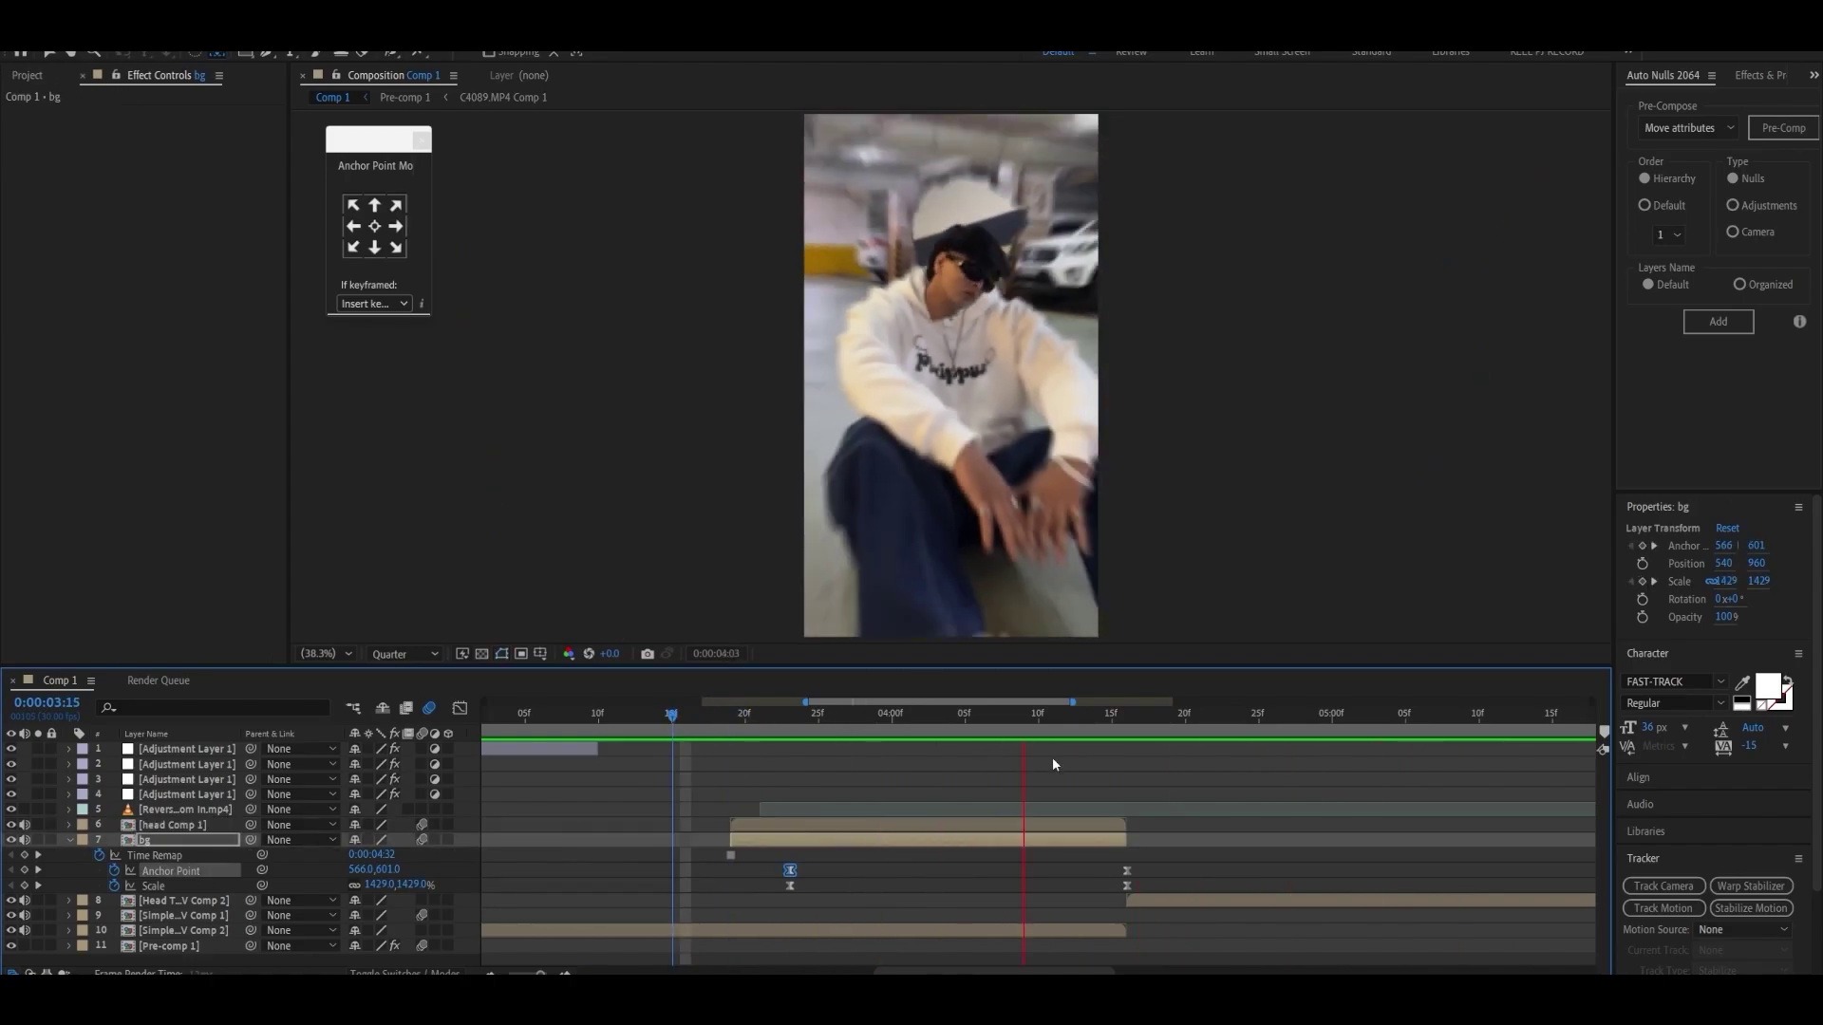
pyautogui.press('space')
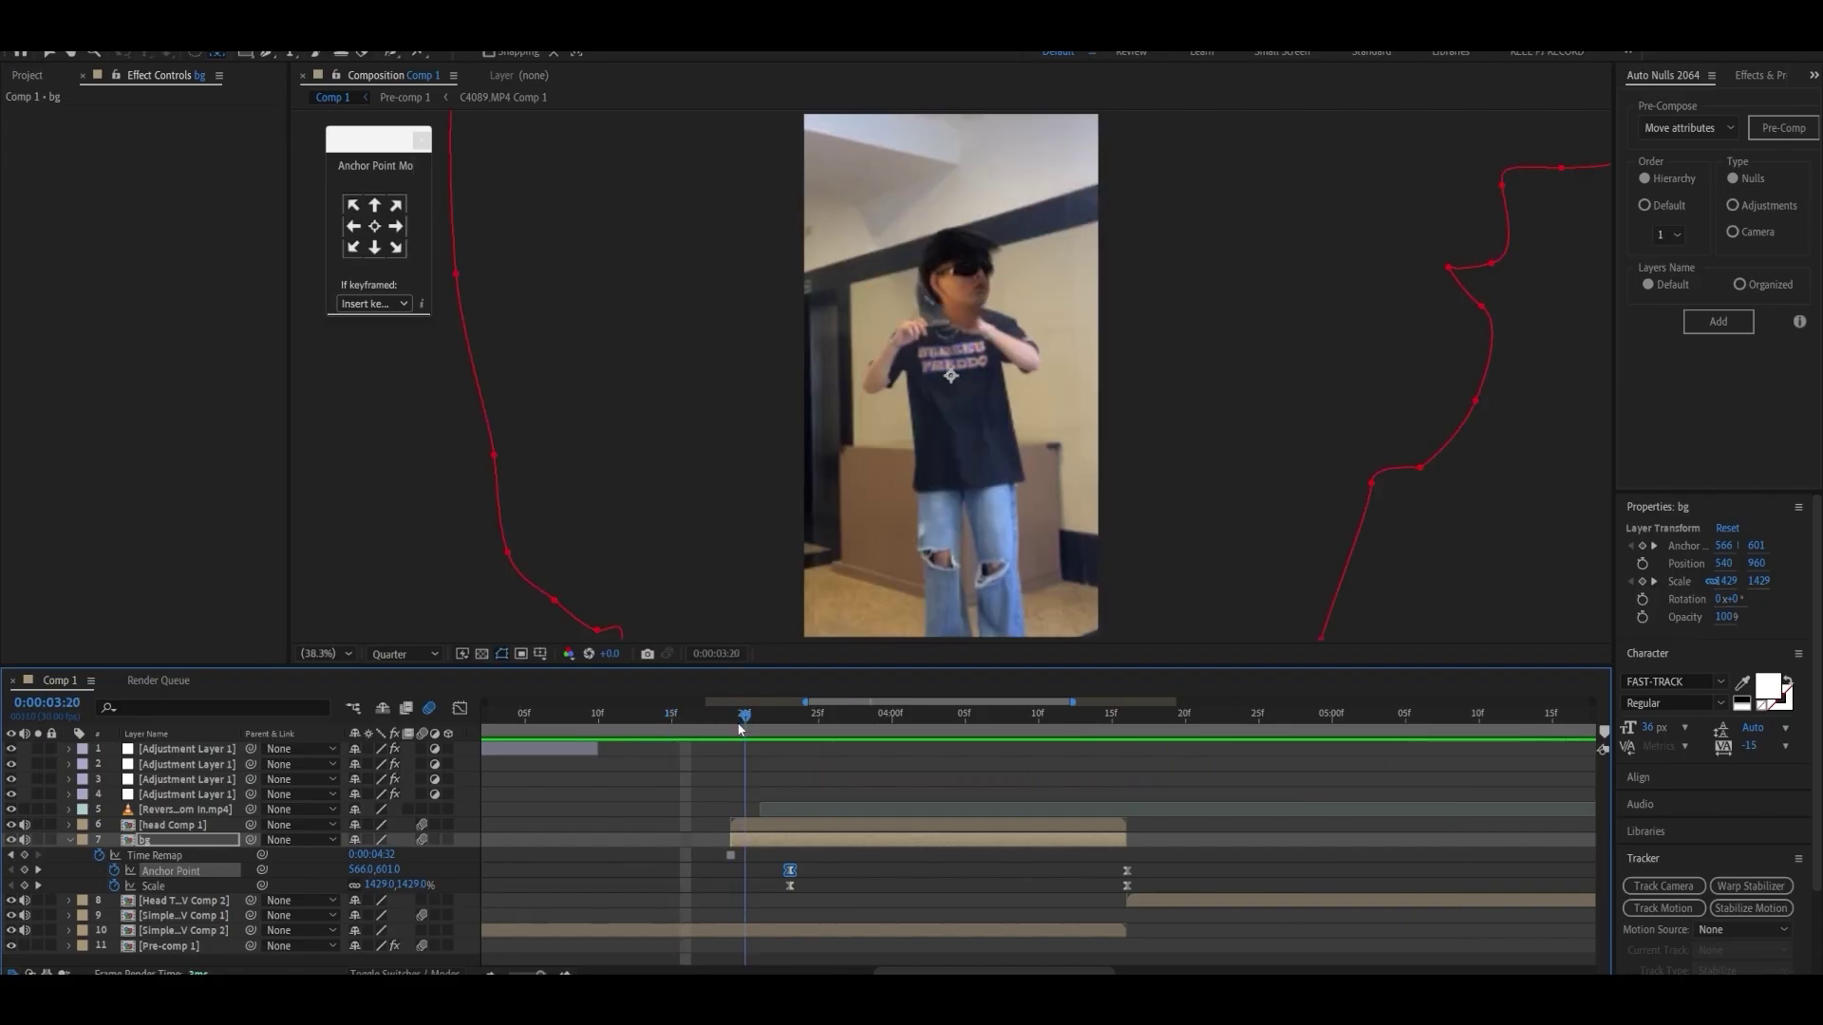
# Step: Keyframe head Comp 1's Scale from 0% at 0:00:03:19 to 100% at the layer's end
pyautogui.click(789, 820)
pyautogui.press('s')
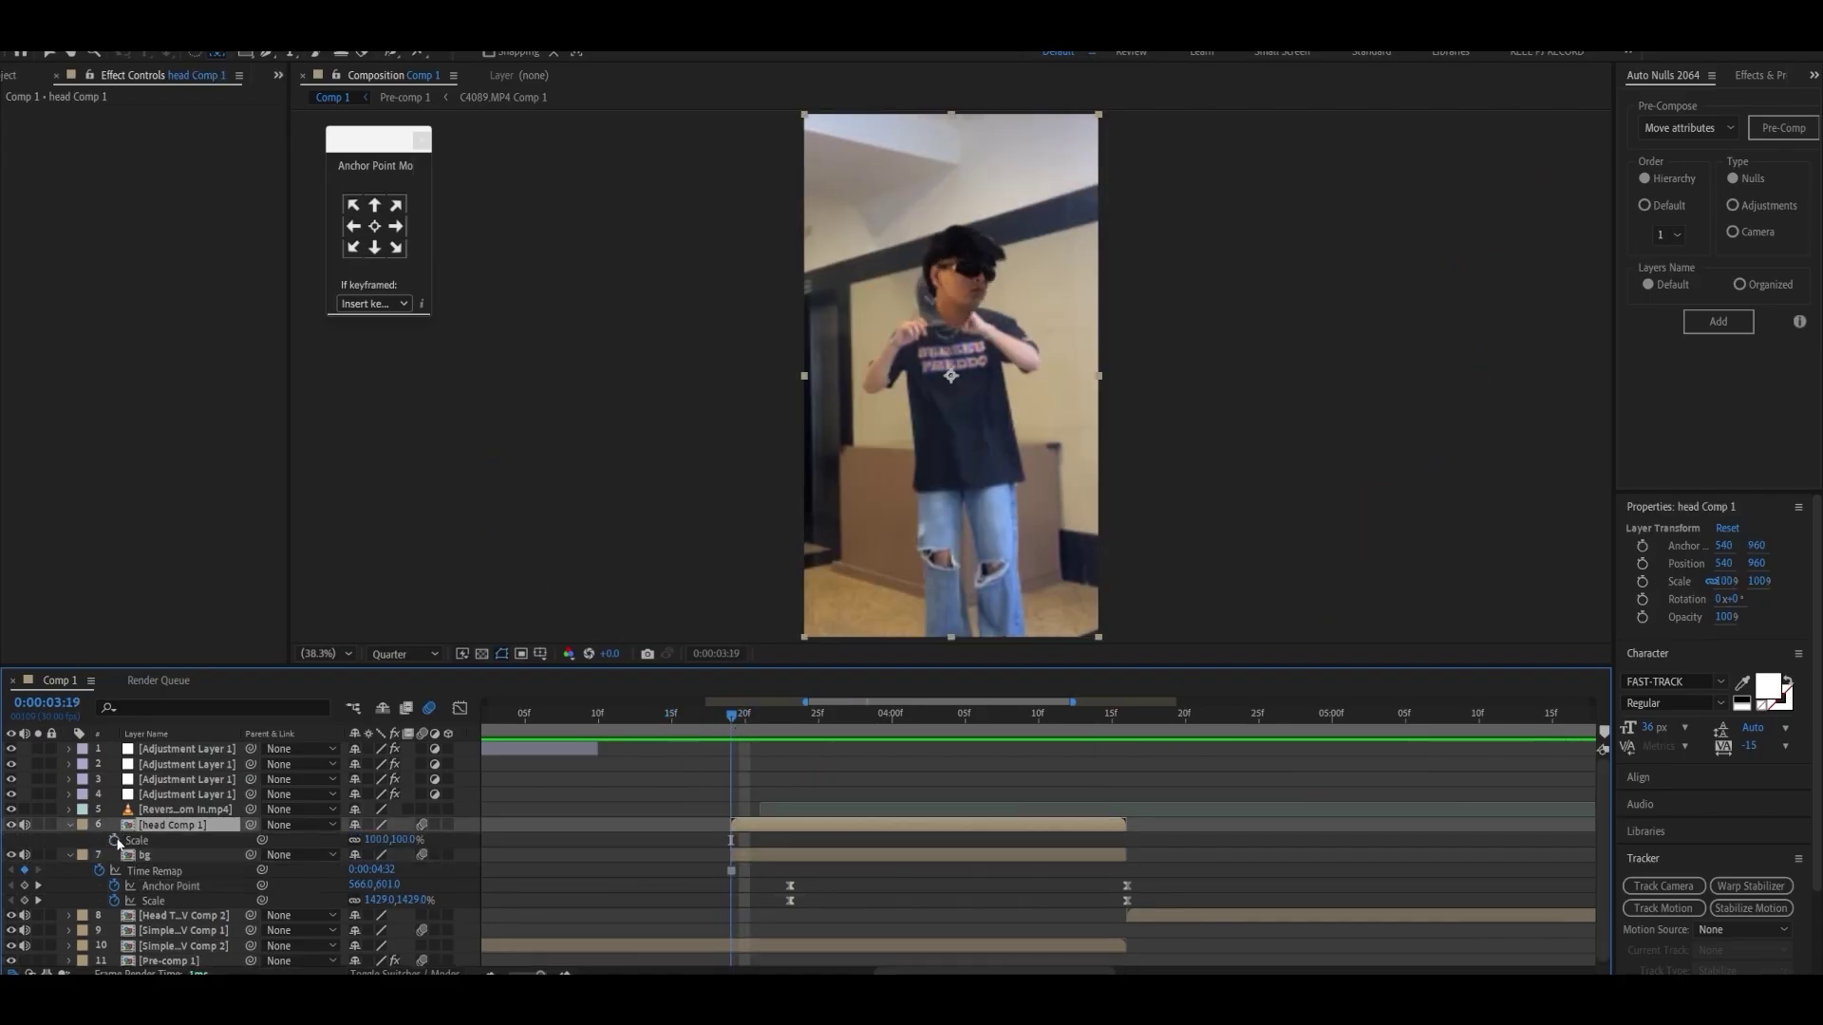
pyautogui.moveTo(775, 840); pyautogui.dragTo(1140, 841)
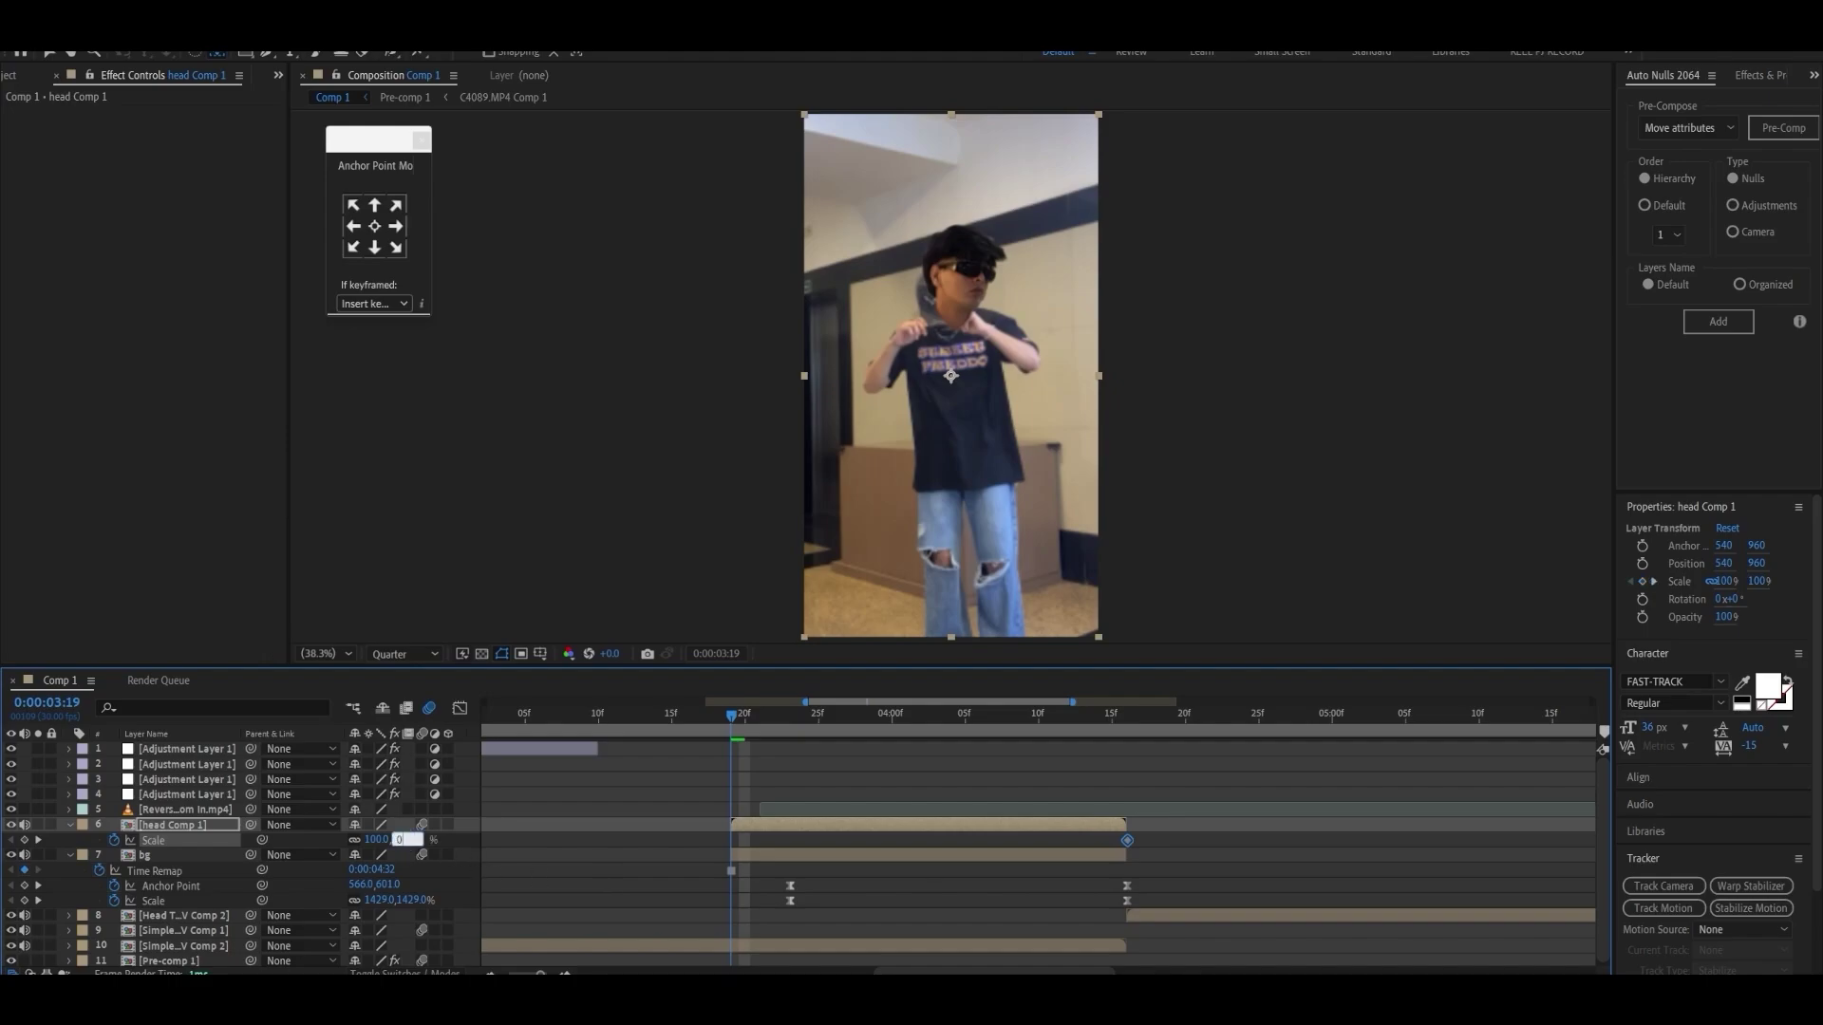
pyautogui.press('Return')
# Step: Easy-ease head Comp 1's Scale keyframes and lengthen the last keyframe's ease so the head grows quickly at first
pyautogui.moveTo(1198, 847); pyautogui.dragTo(1198, 847)
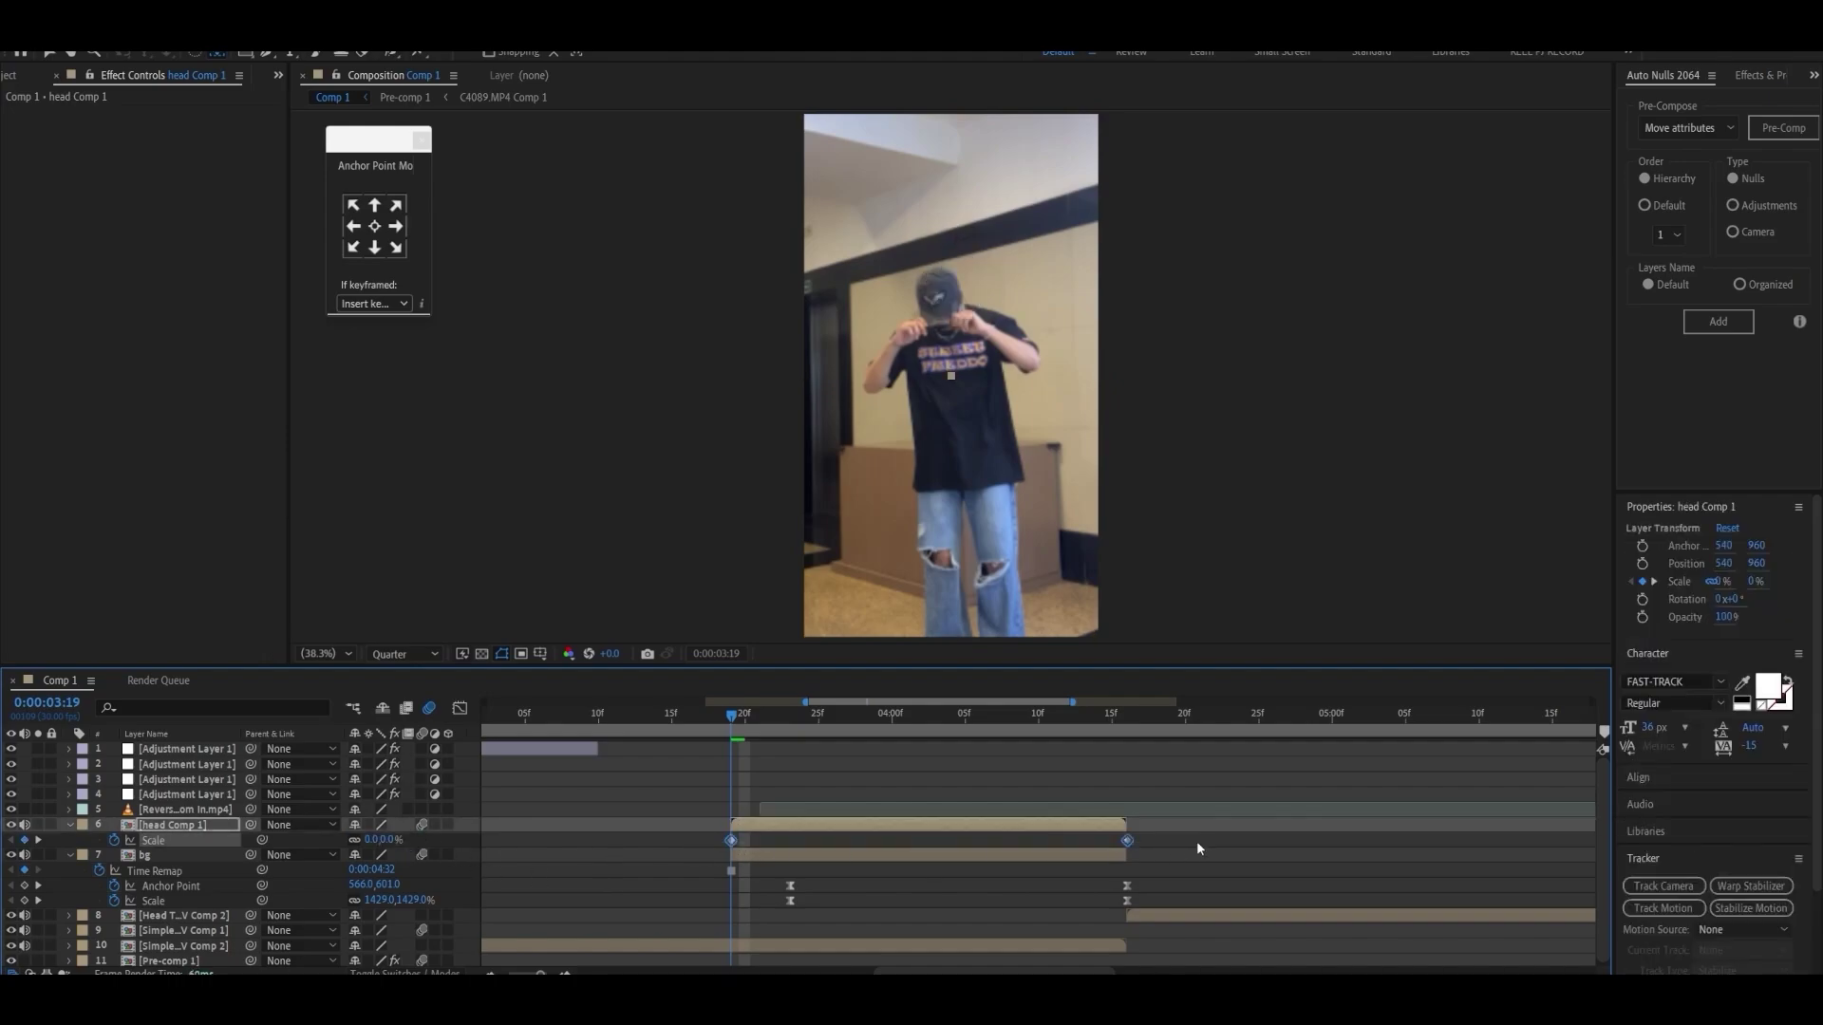
pyautogui.click(461, 709)
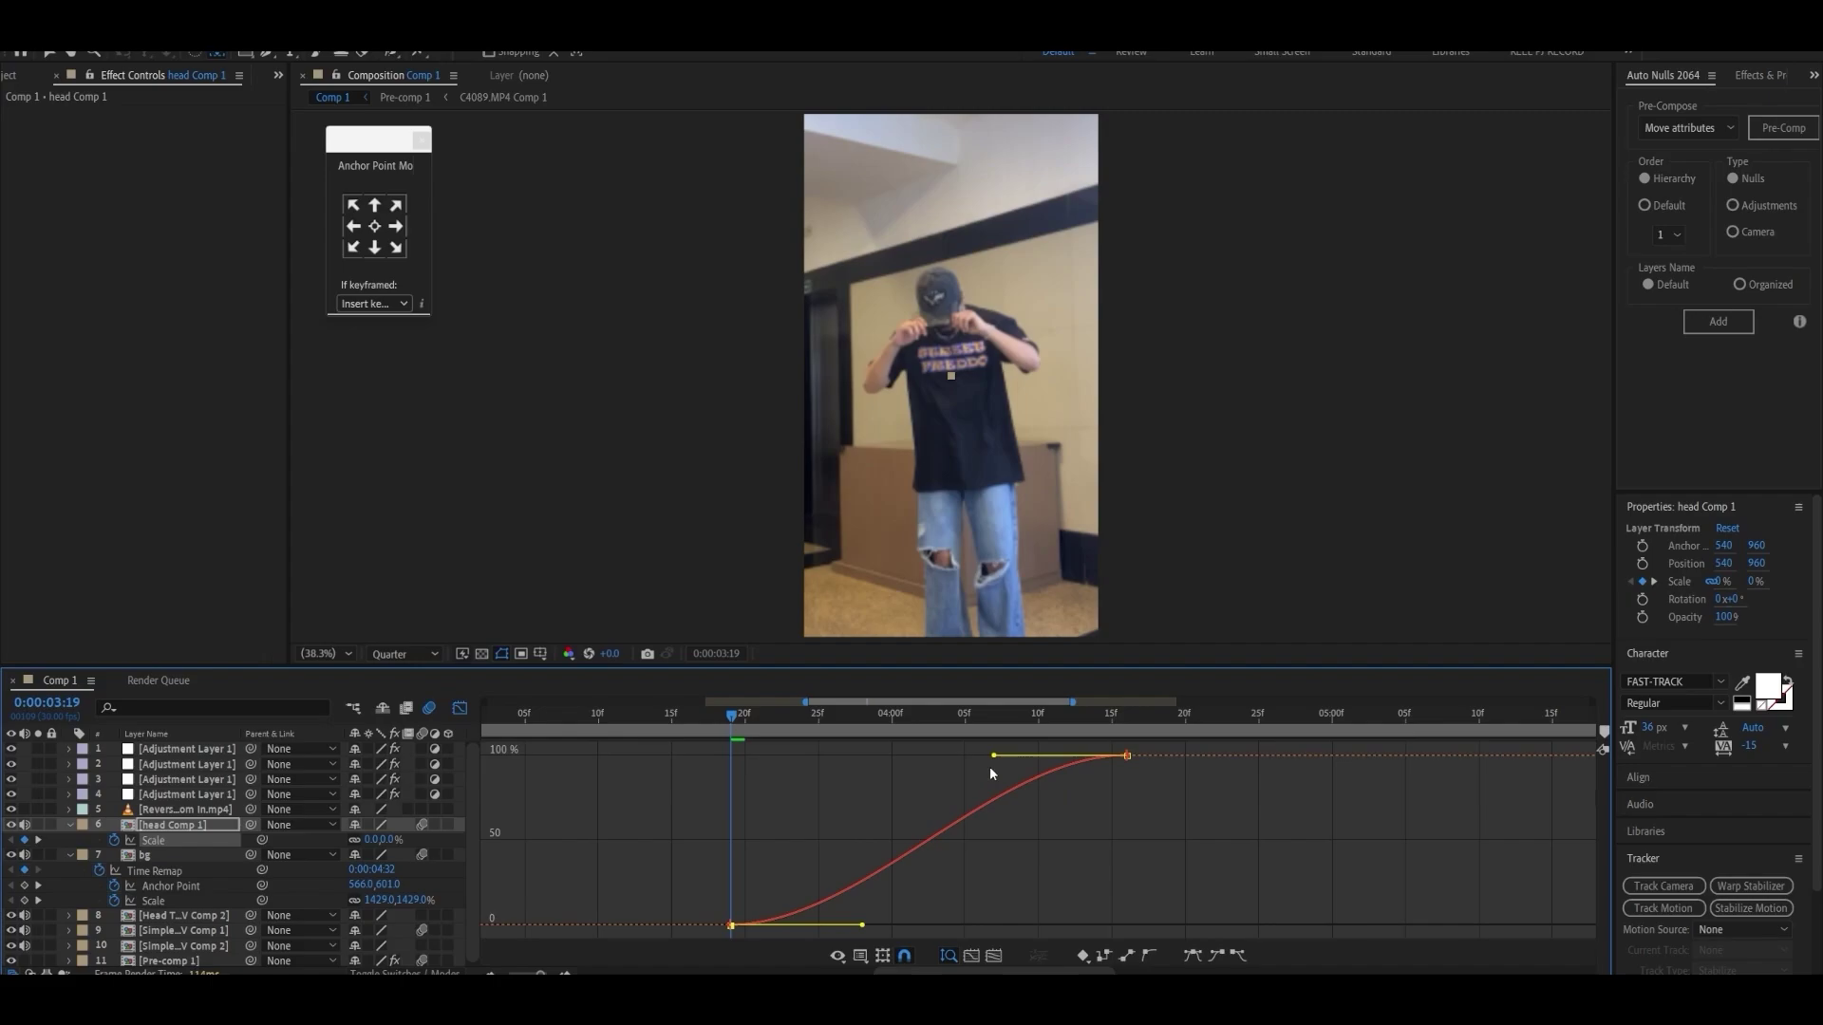
pyautogui.moveTo(993, 756); pyautogui.dragTo(759, 757)
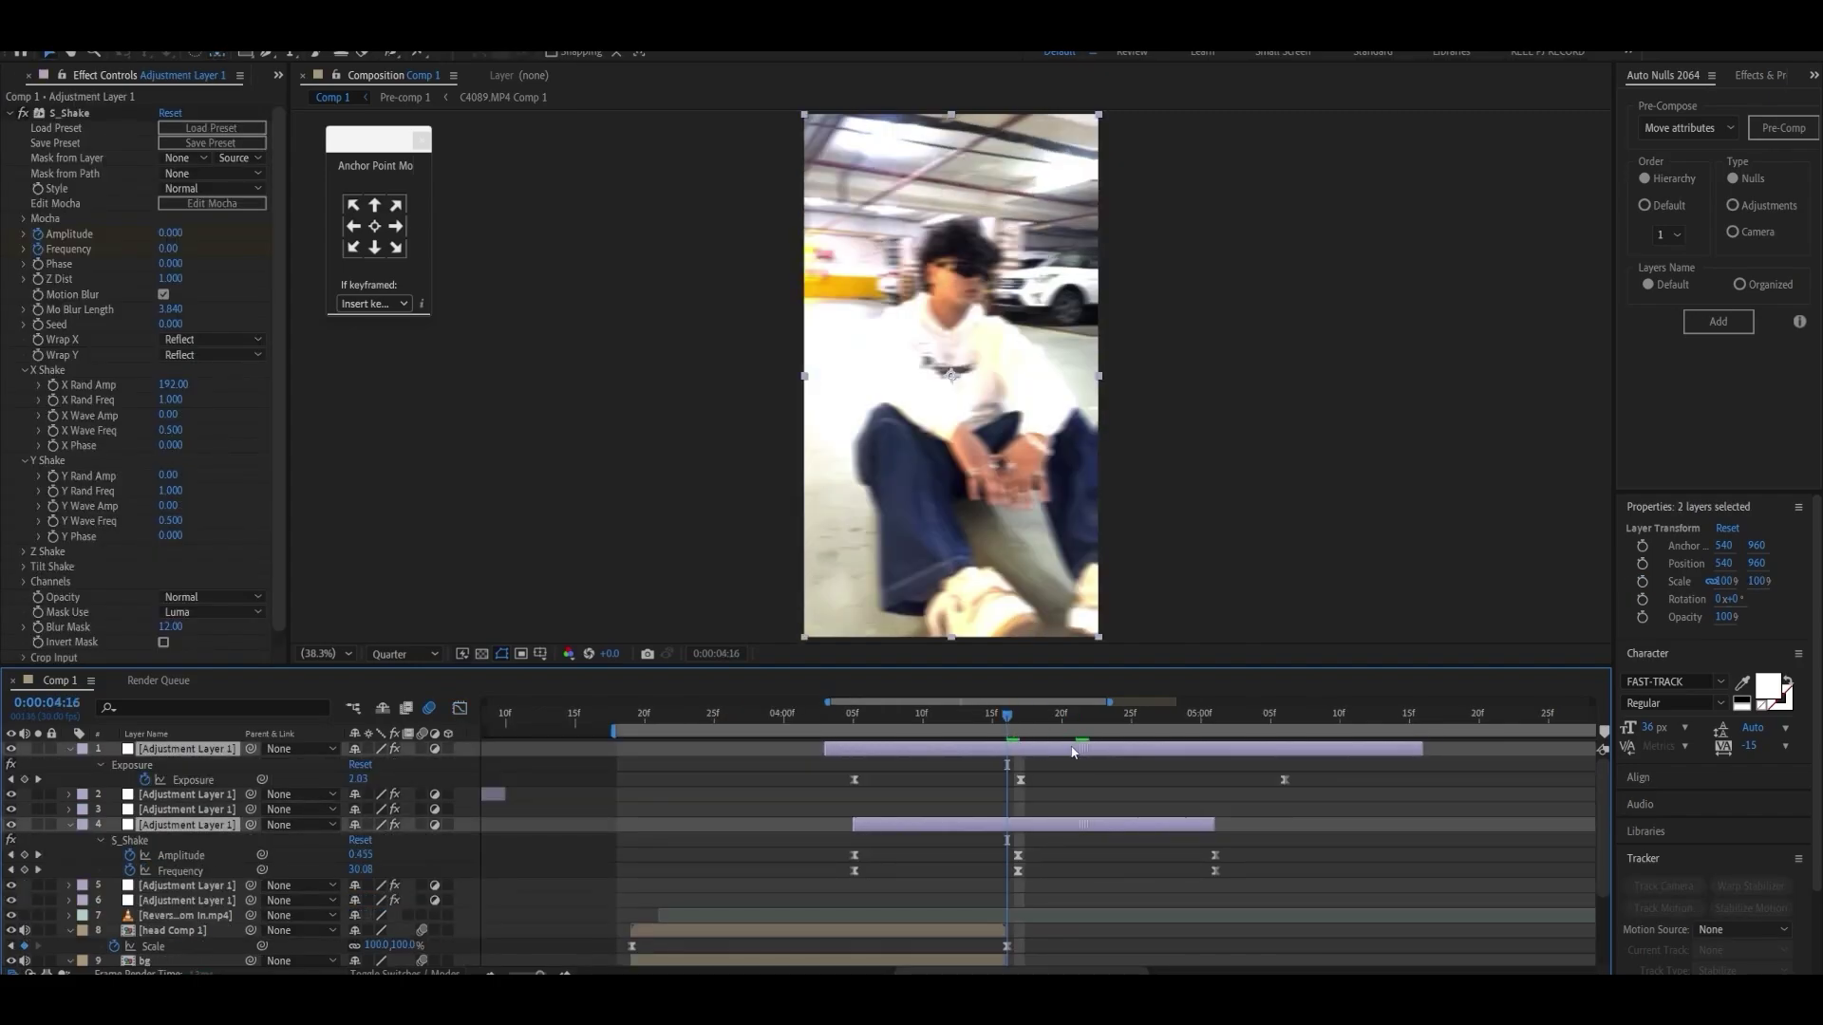
# Step: Shift the selected Exposure and S_Shake adjustment layers slightly earlier so their peak keyframes align with the clip cut at 0:00:04:16
pyautogui.moveTo(1074, 752); pyautogui.dragTo(1060, 751)
pyautogui.press('-')
pyautogui.press('-')
pyautogui.moveTo(867, 712); pyautogui.dragTo(865, 722)
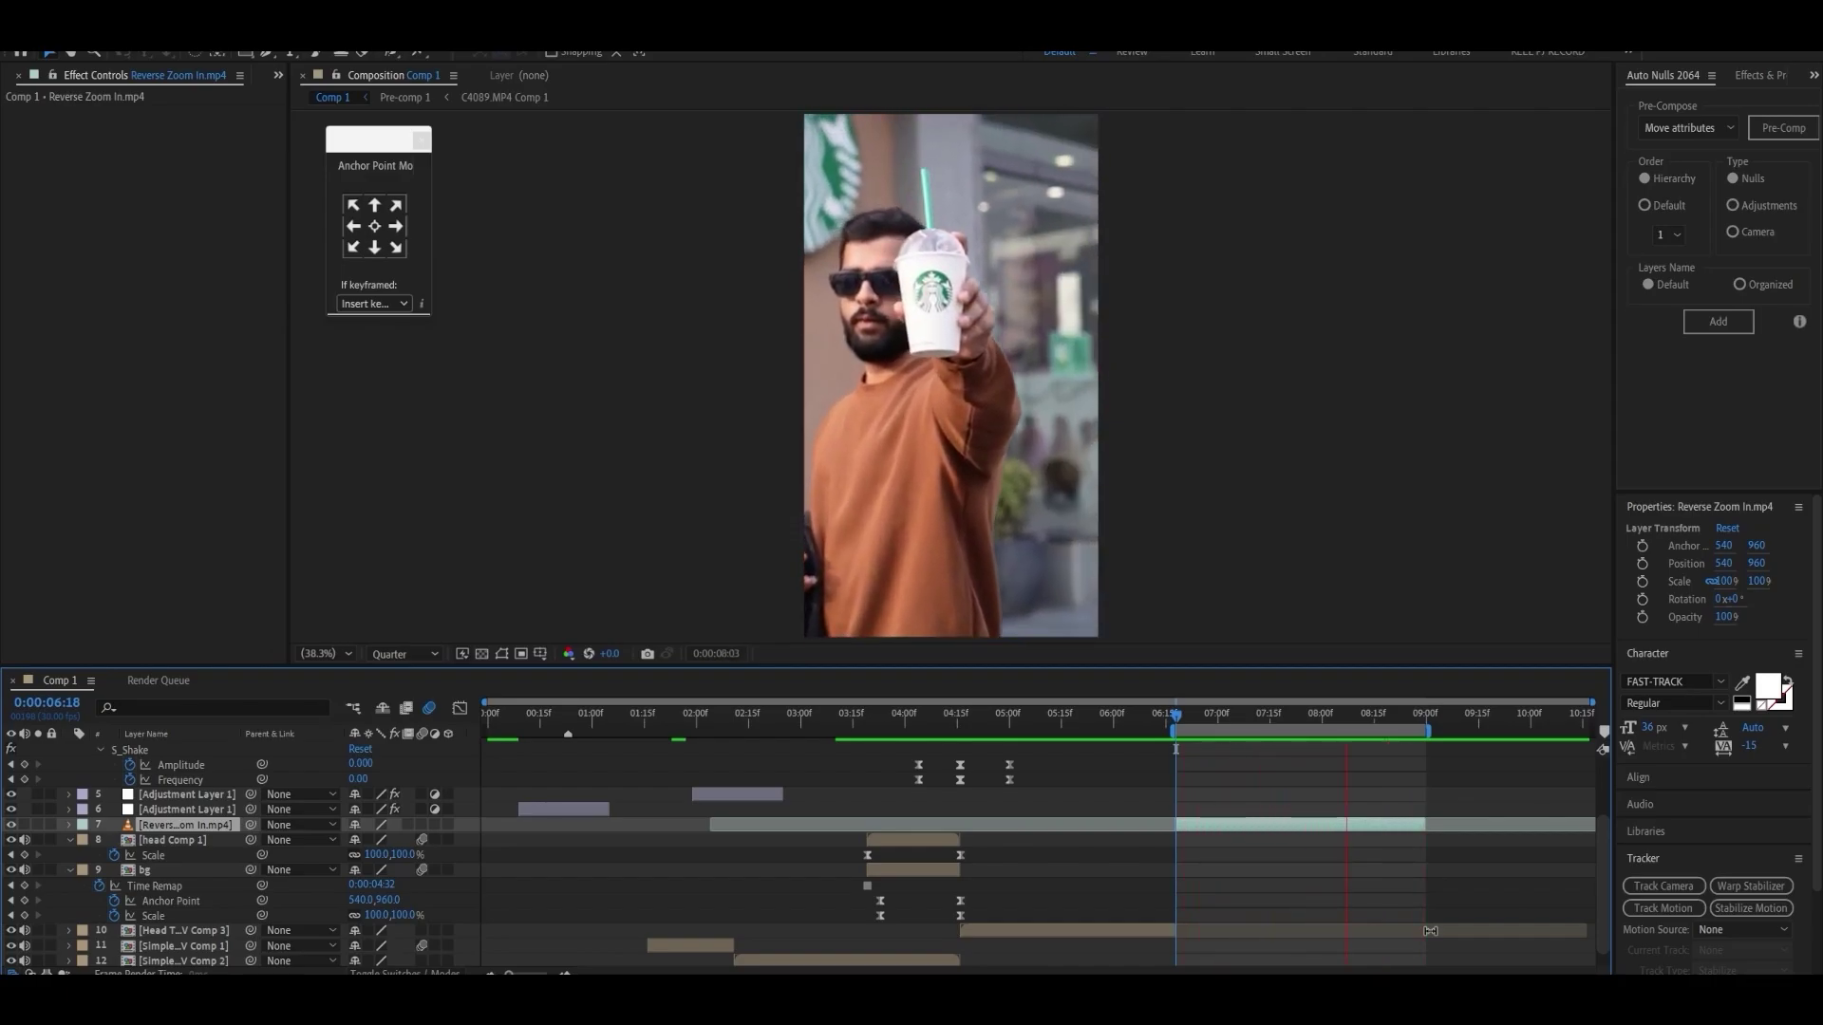
# Step: Time-reverse the Reverse Zoom In.mp4 layer and pre-compose it
pyautogui.rightClick(1225, 826)
pyautogui.moveTo(1356, 410)
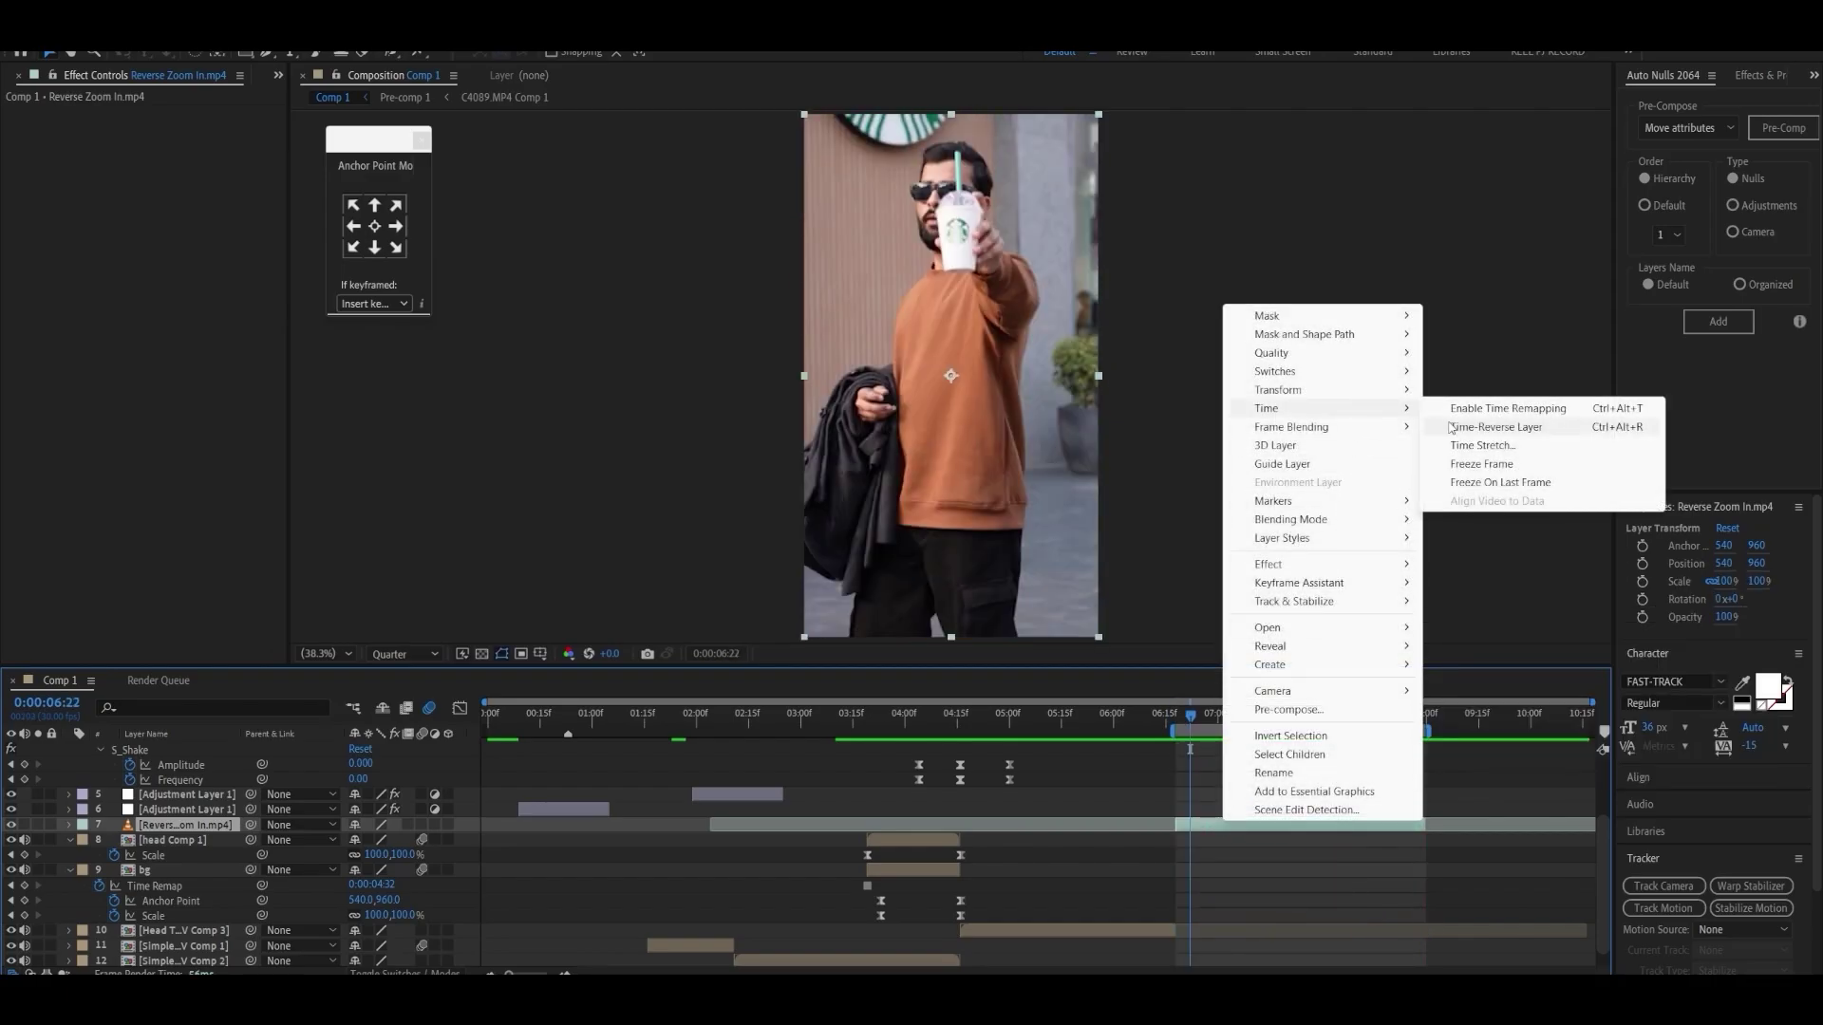
pyautogui.click(1495, 428)
pyautogui.rightClick(1290, 824)
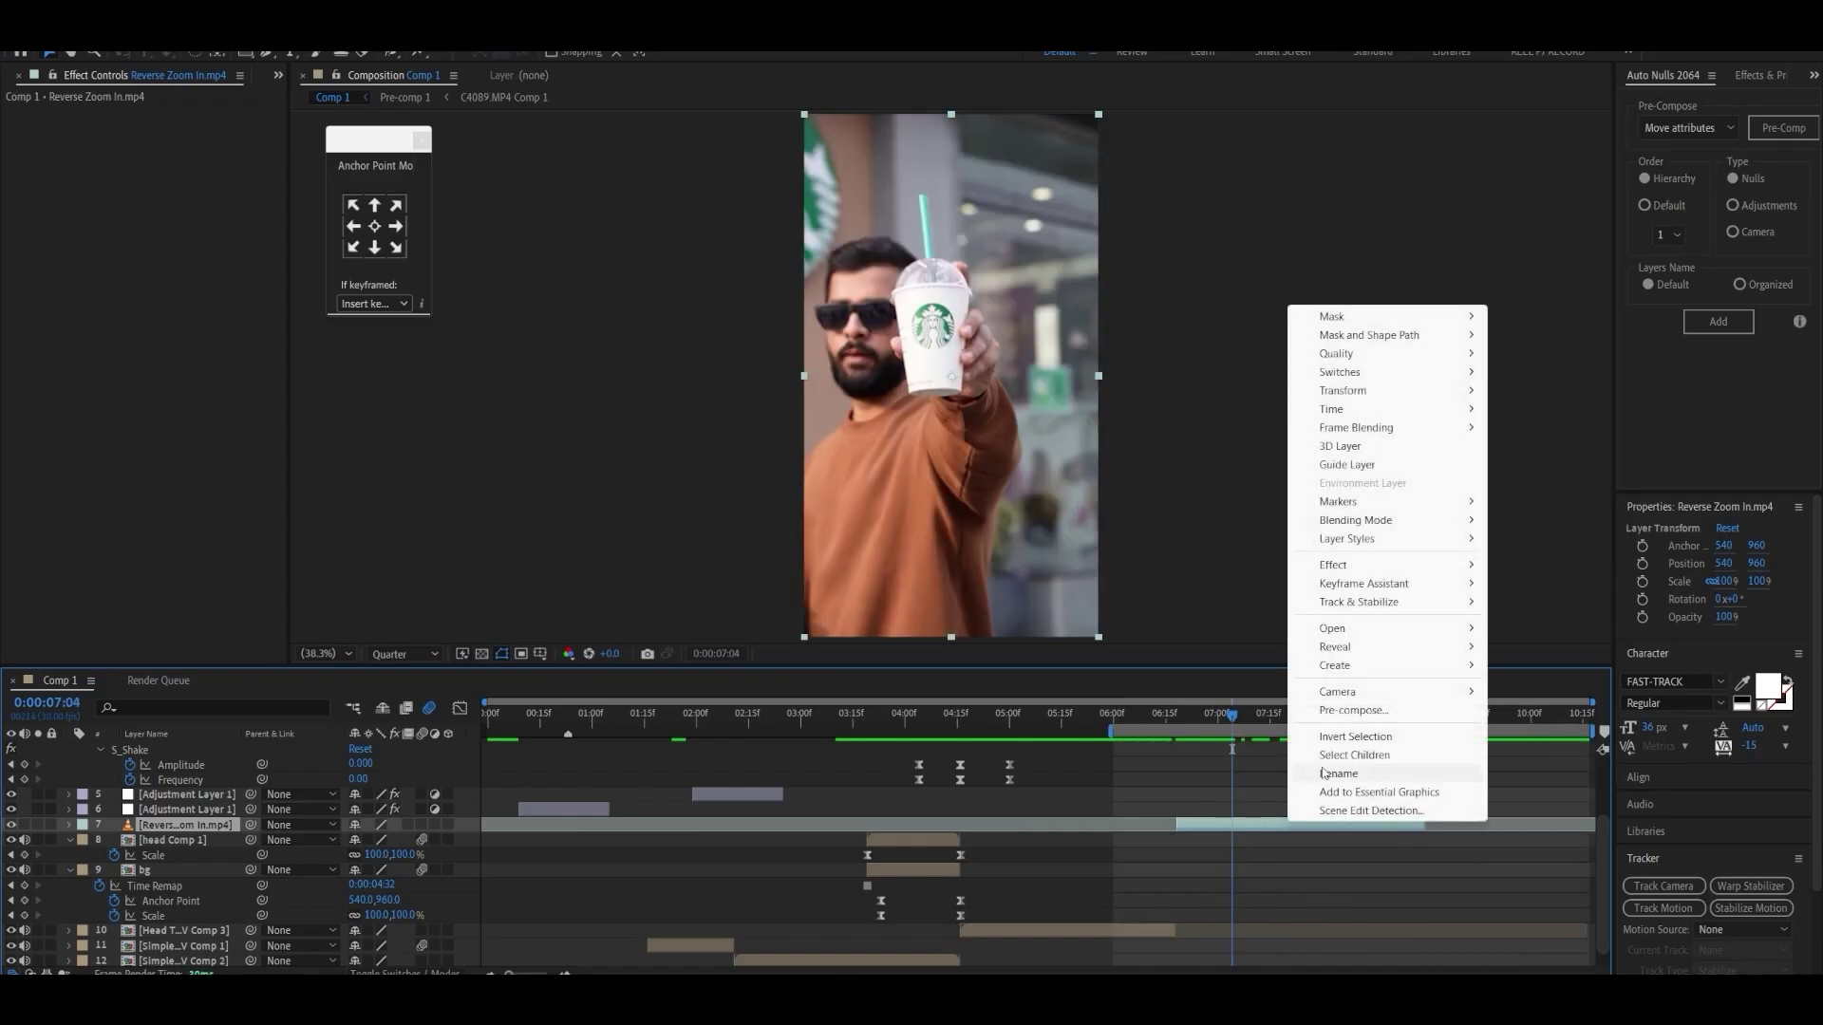
pyautogui.click(1353, 711)
pyautogui.click(954, 615)
# Step: Apply Twixtor Pro to the reversed clip's pre-comp with Motion Weighted Blend interpolation and keyframe its Speed %, with 260 at 0:00:06:18
pyautogui.hotkey('ctrl', 'space')
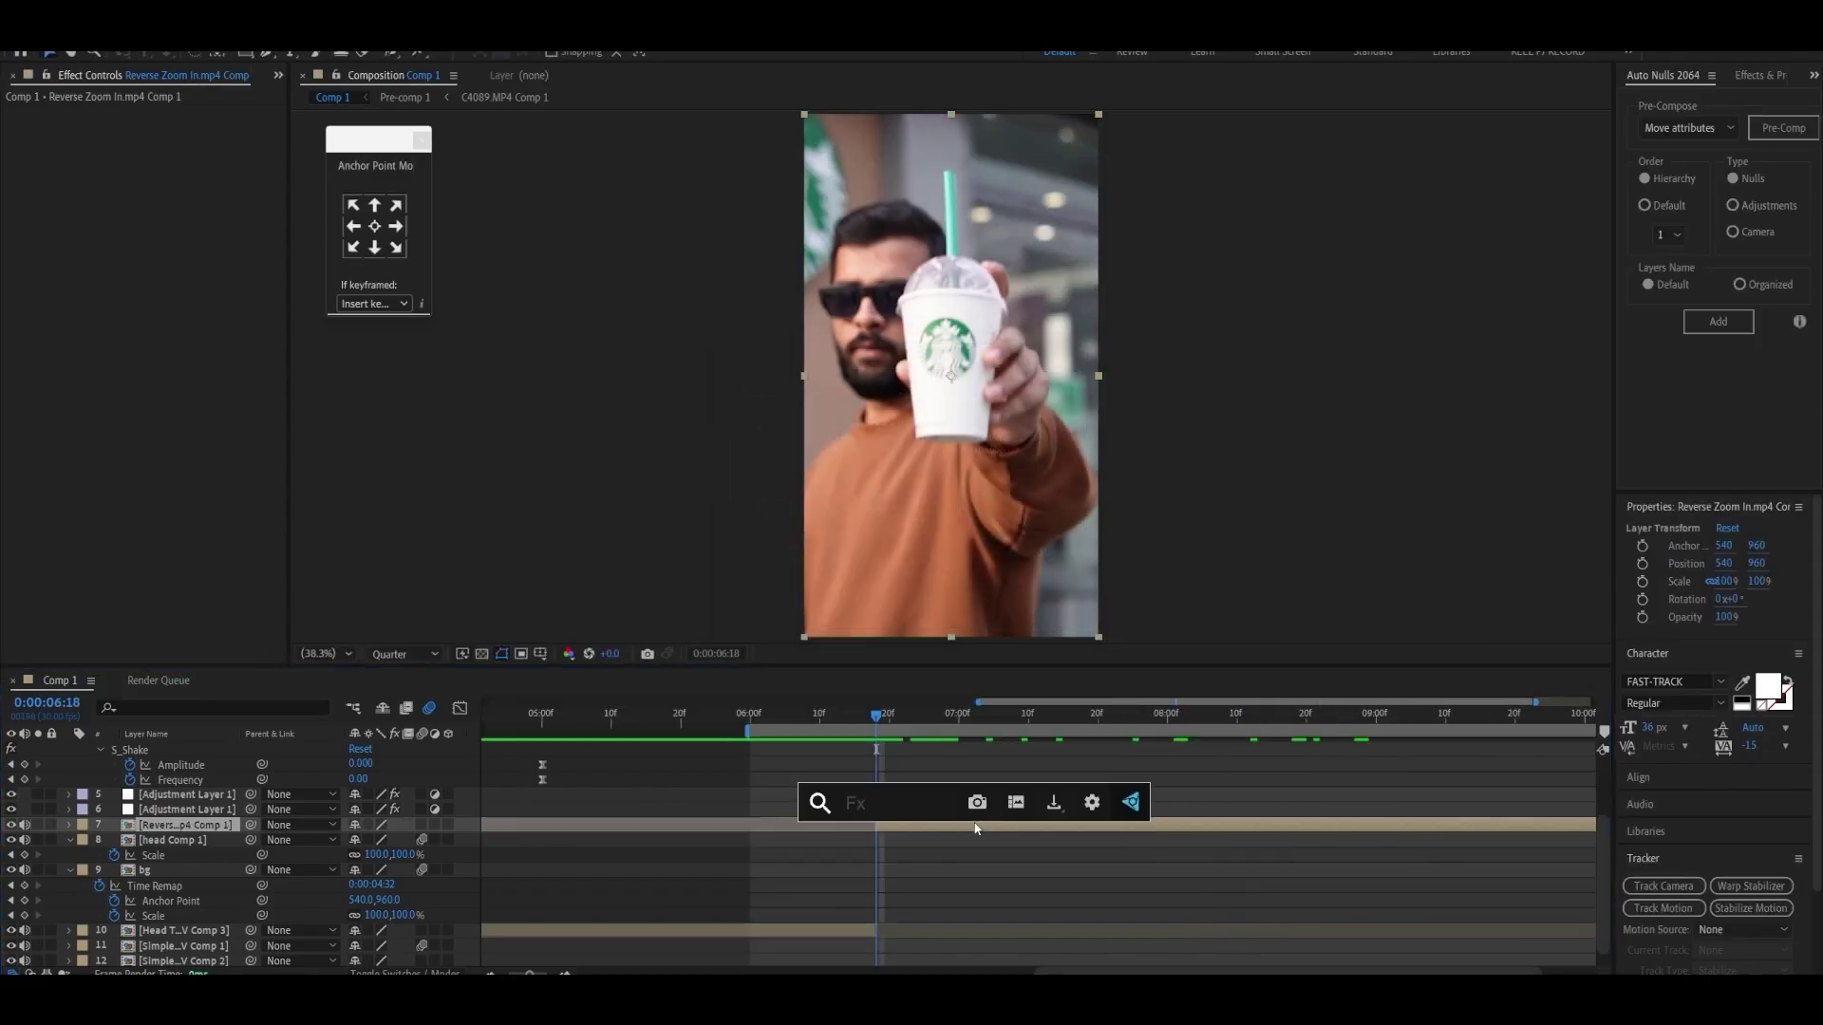
pyautogui.write('twi')
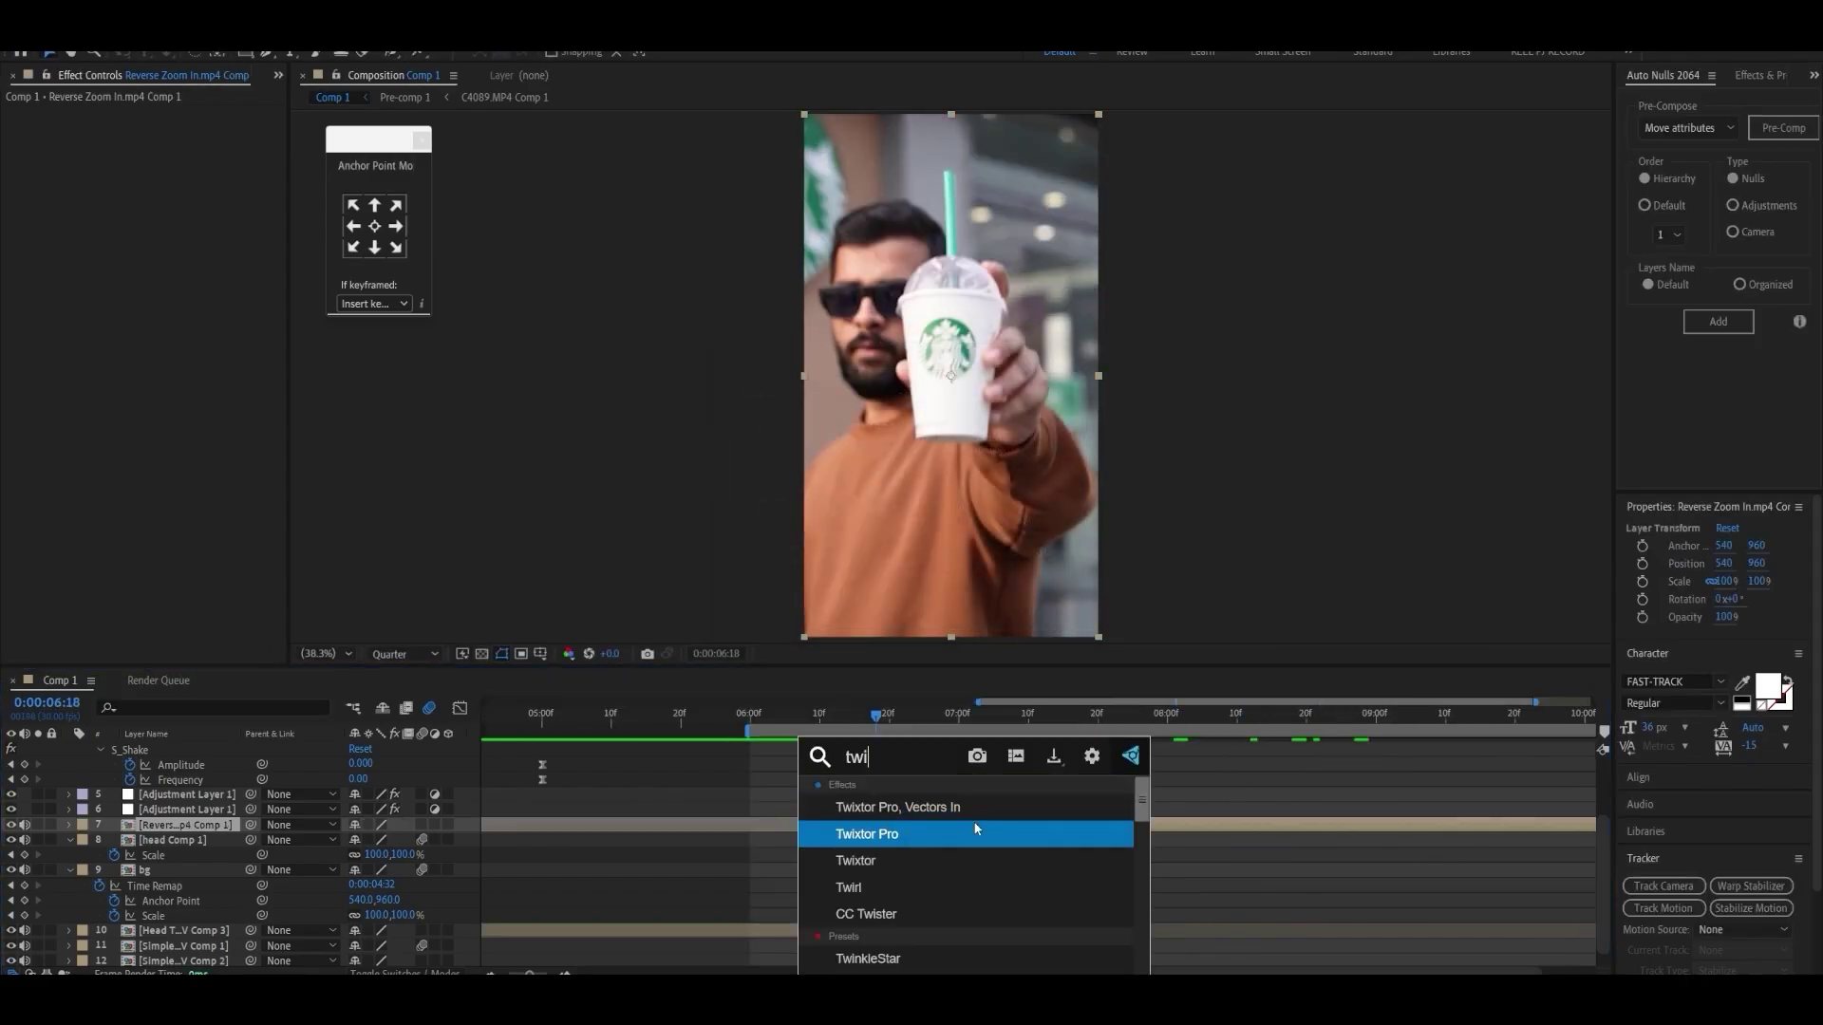
pyautogui.click(975, 834)
pyautogui.rightClick(163, 446)
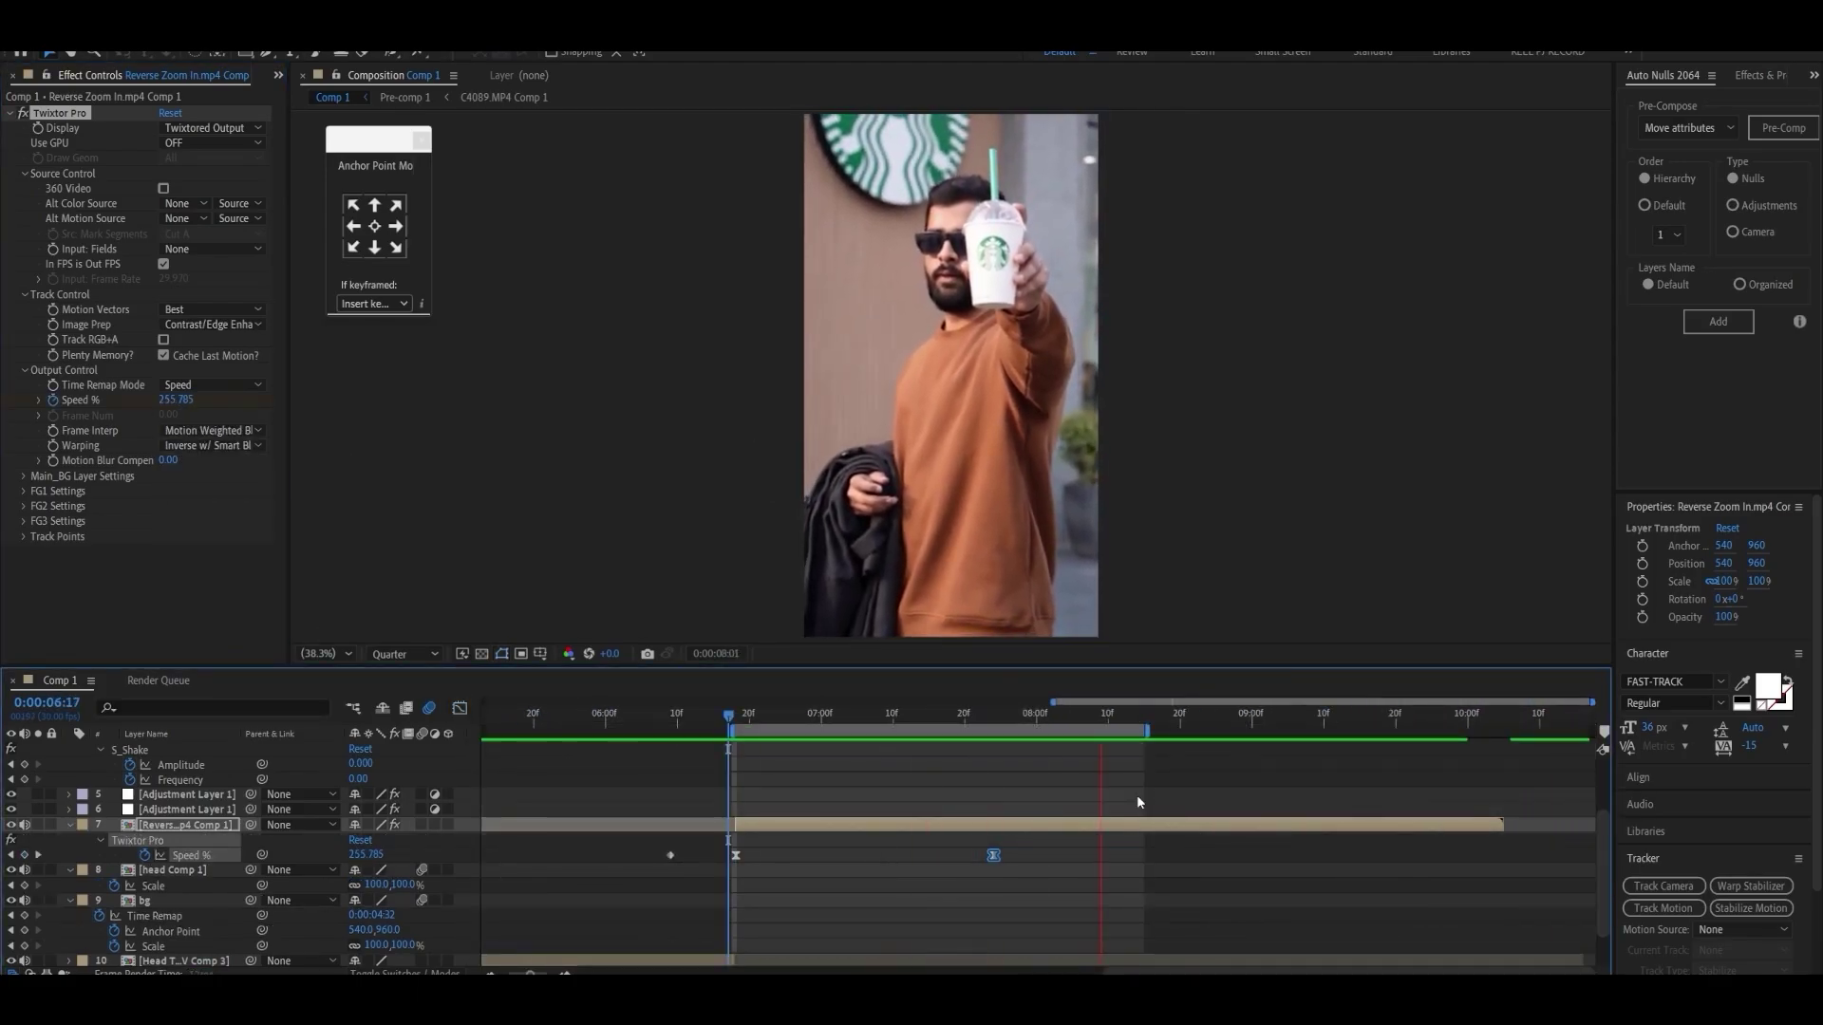
# Step: Pre-compose the Twixtor layer and turn its duplicate into a freeze frame at 0:00:06:18
pyautogui.rightClick(767, 832)
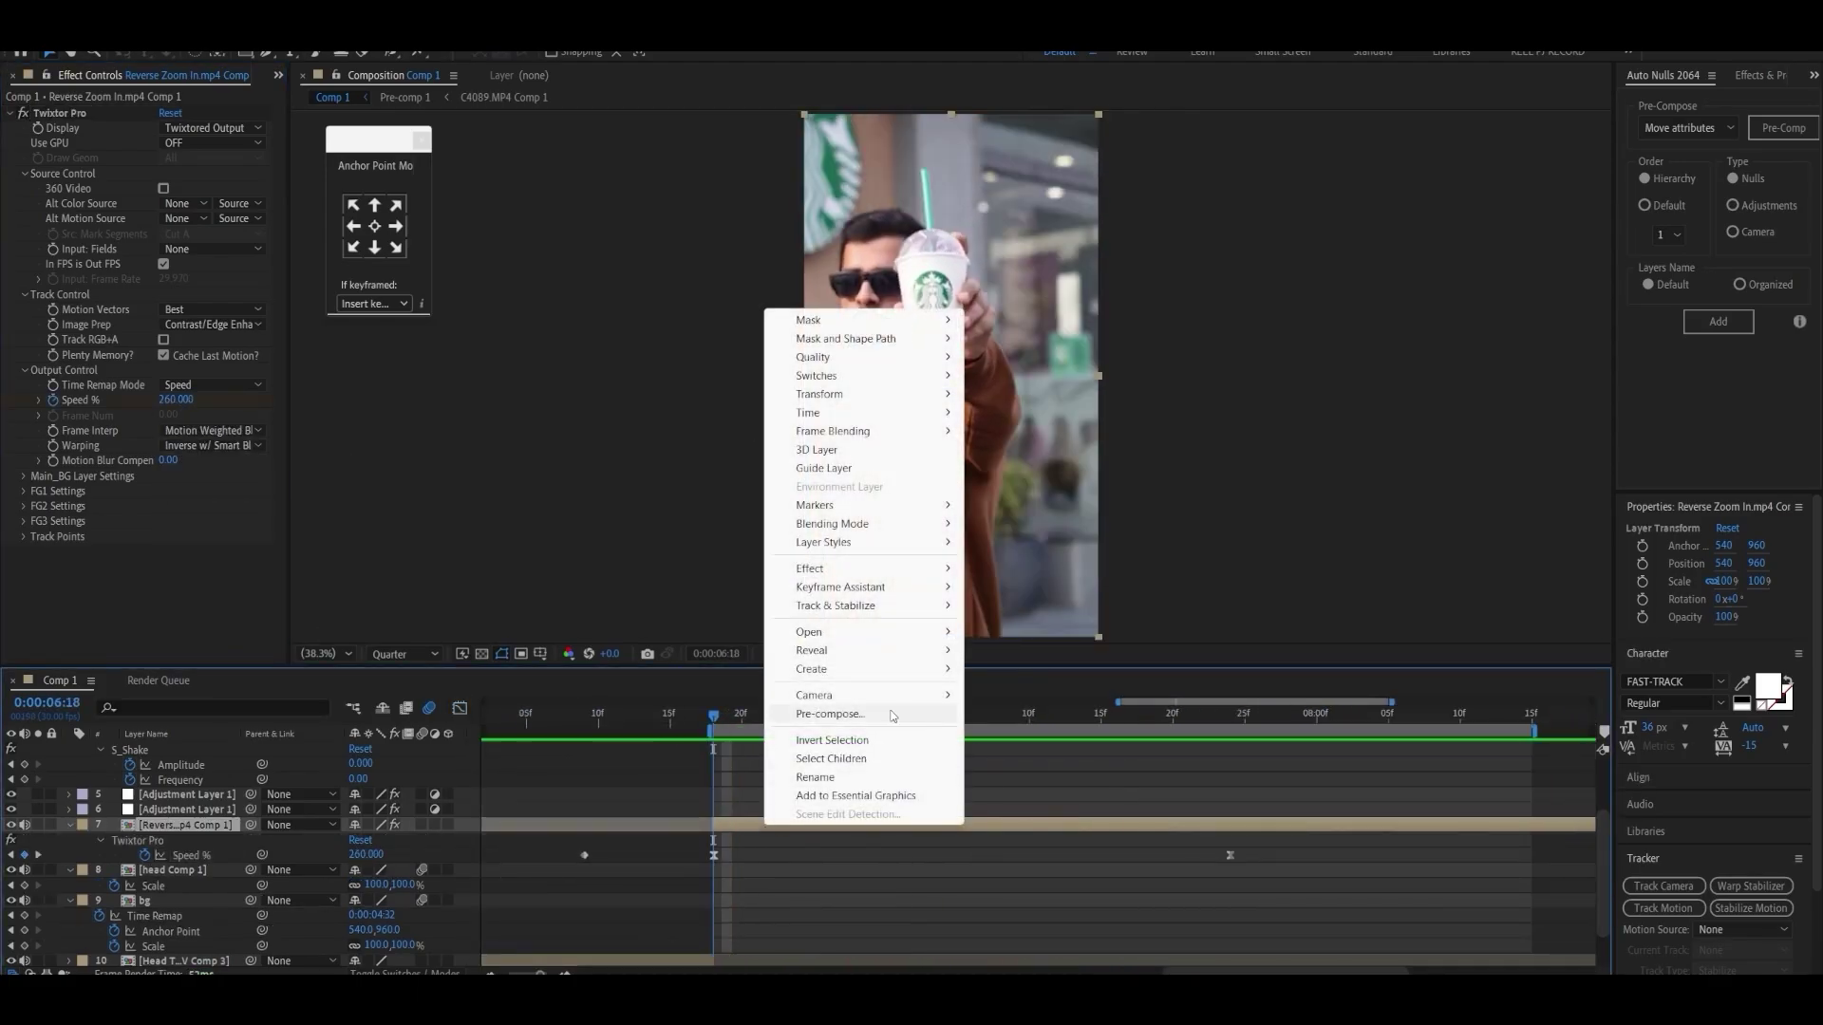
pyautogui.click(854, 714)
pyautogui.click(954, 614)
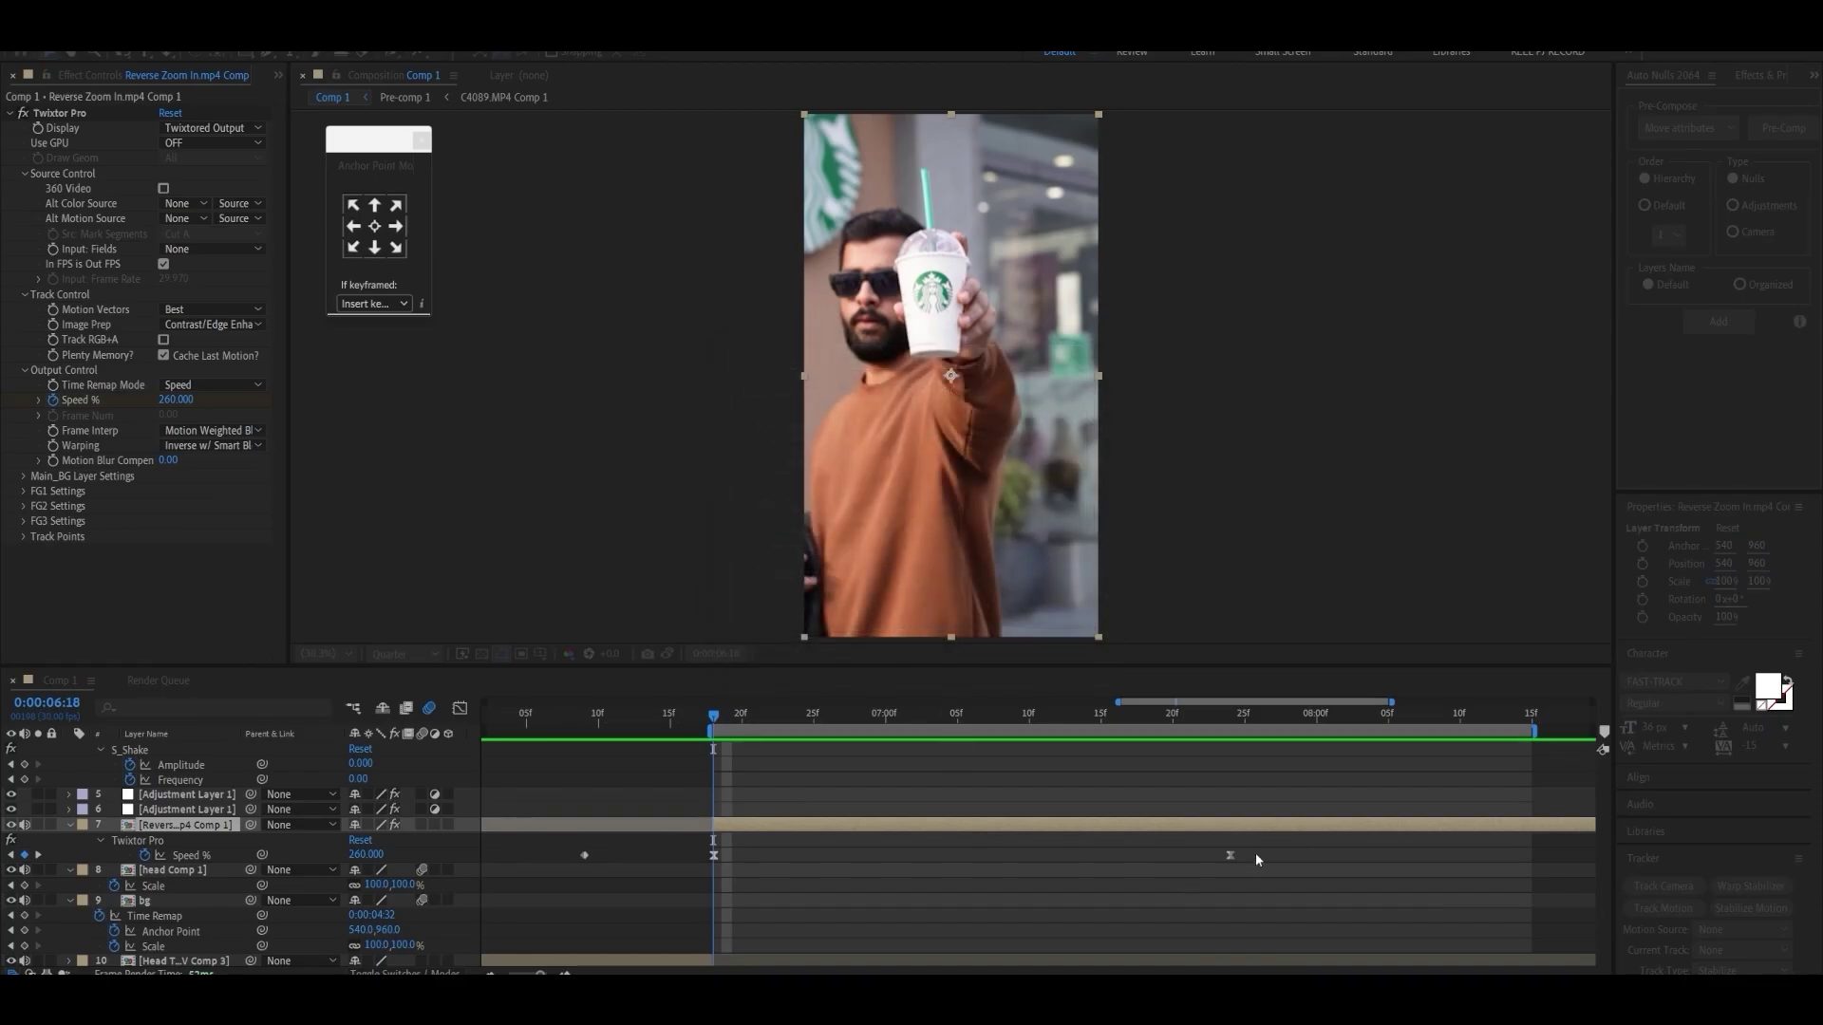
pyautogui.rightClick(807, 824)
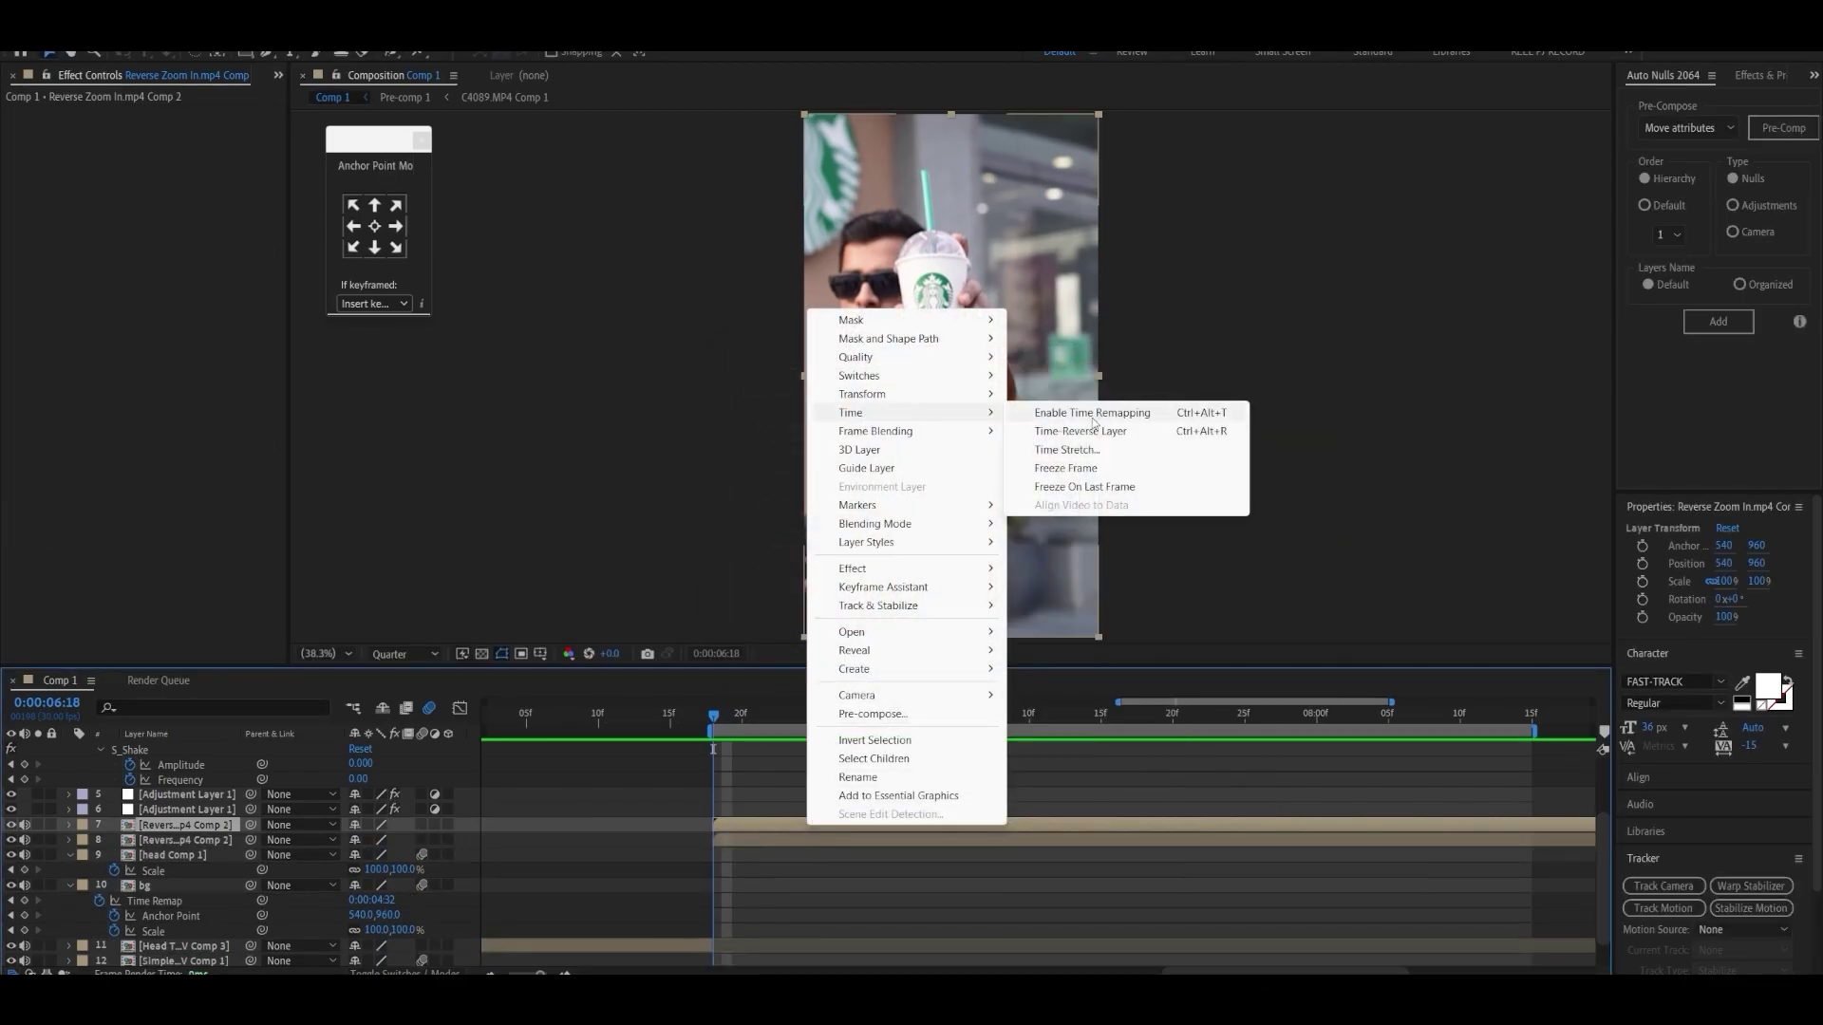
pyautogui.click(1063, 469)
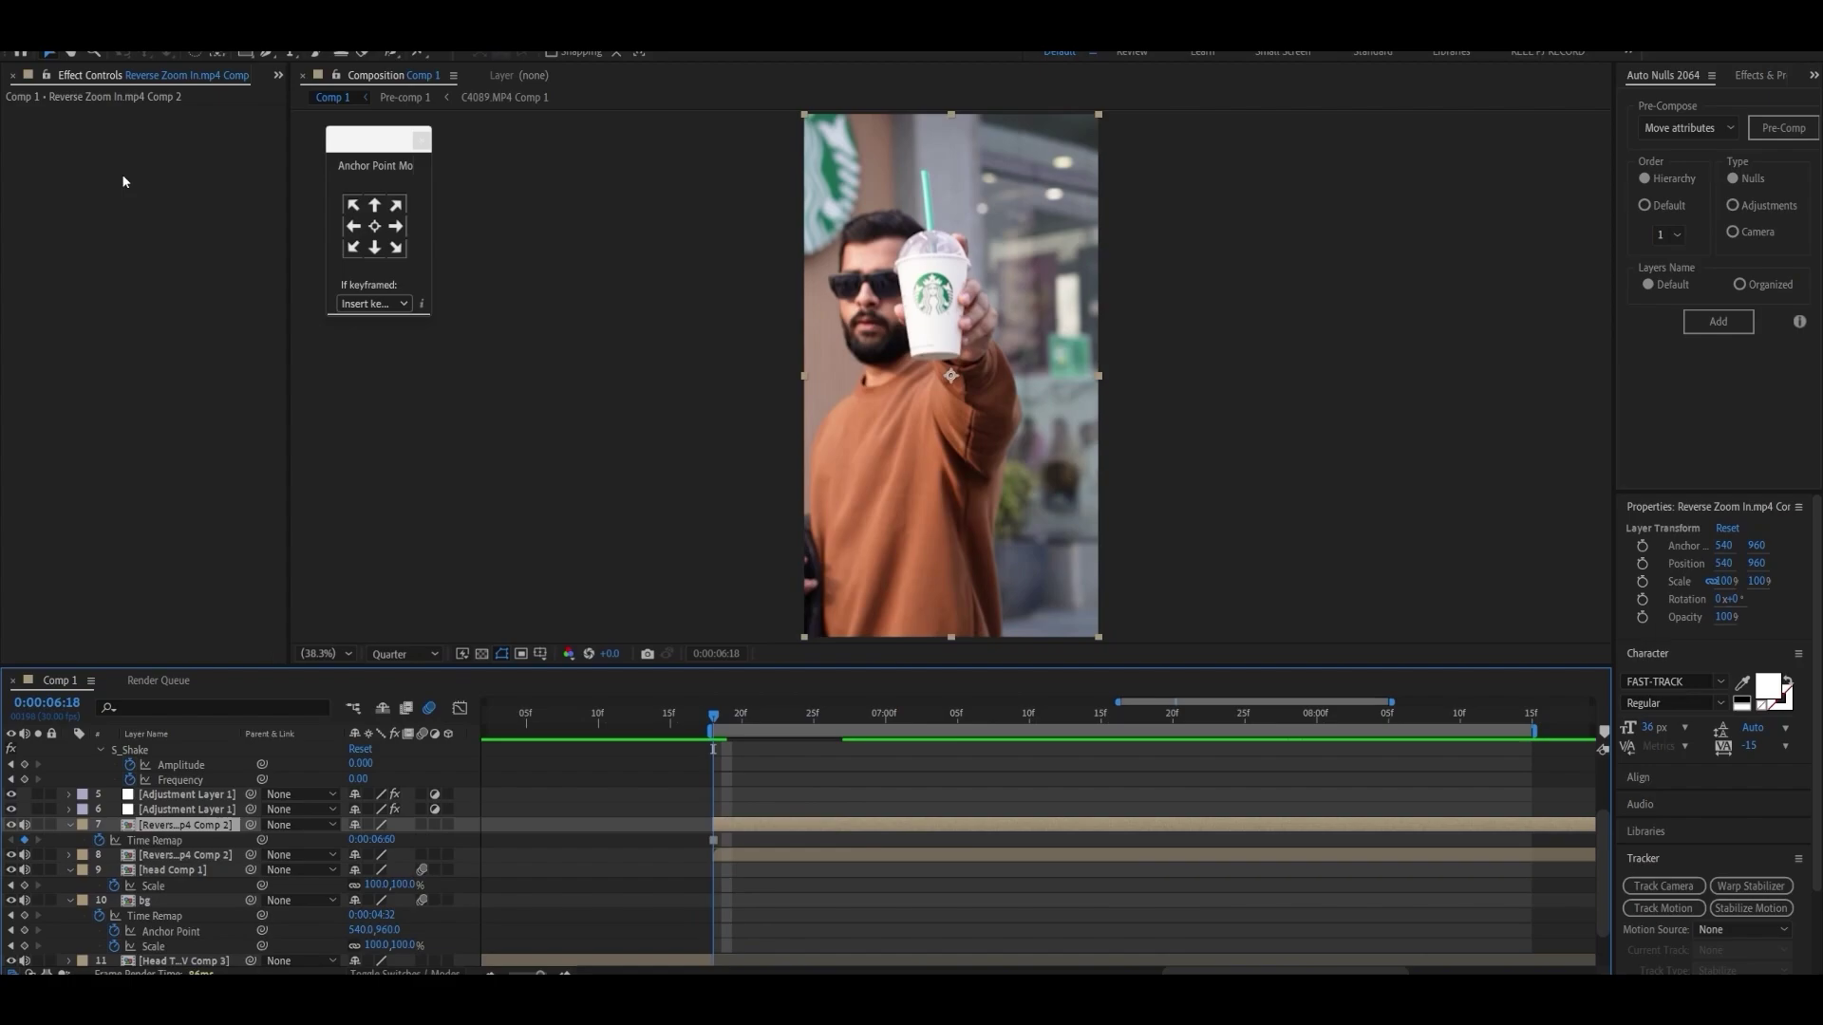
# Step: At Full preview resolution, draw a closed curved Pen mask around the round logo on the cup in the freeze-frame layer
pyautogui.click(408, 654)
pyautogui.click(394, 707)
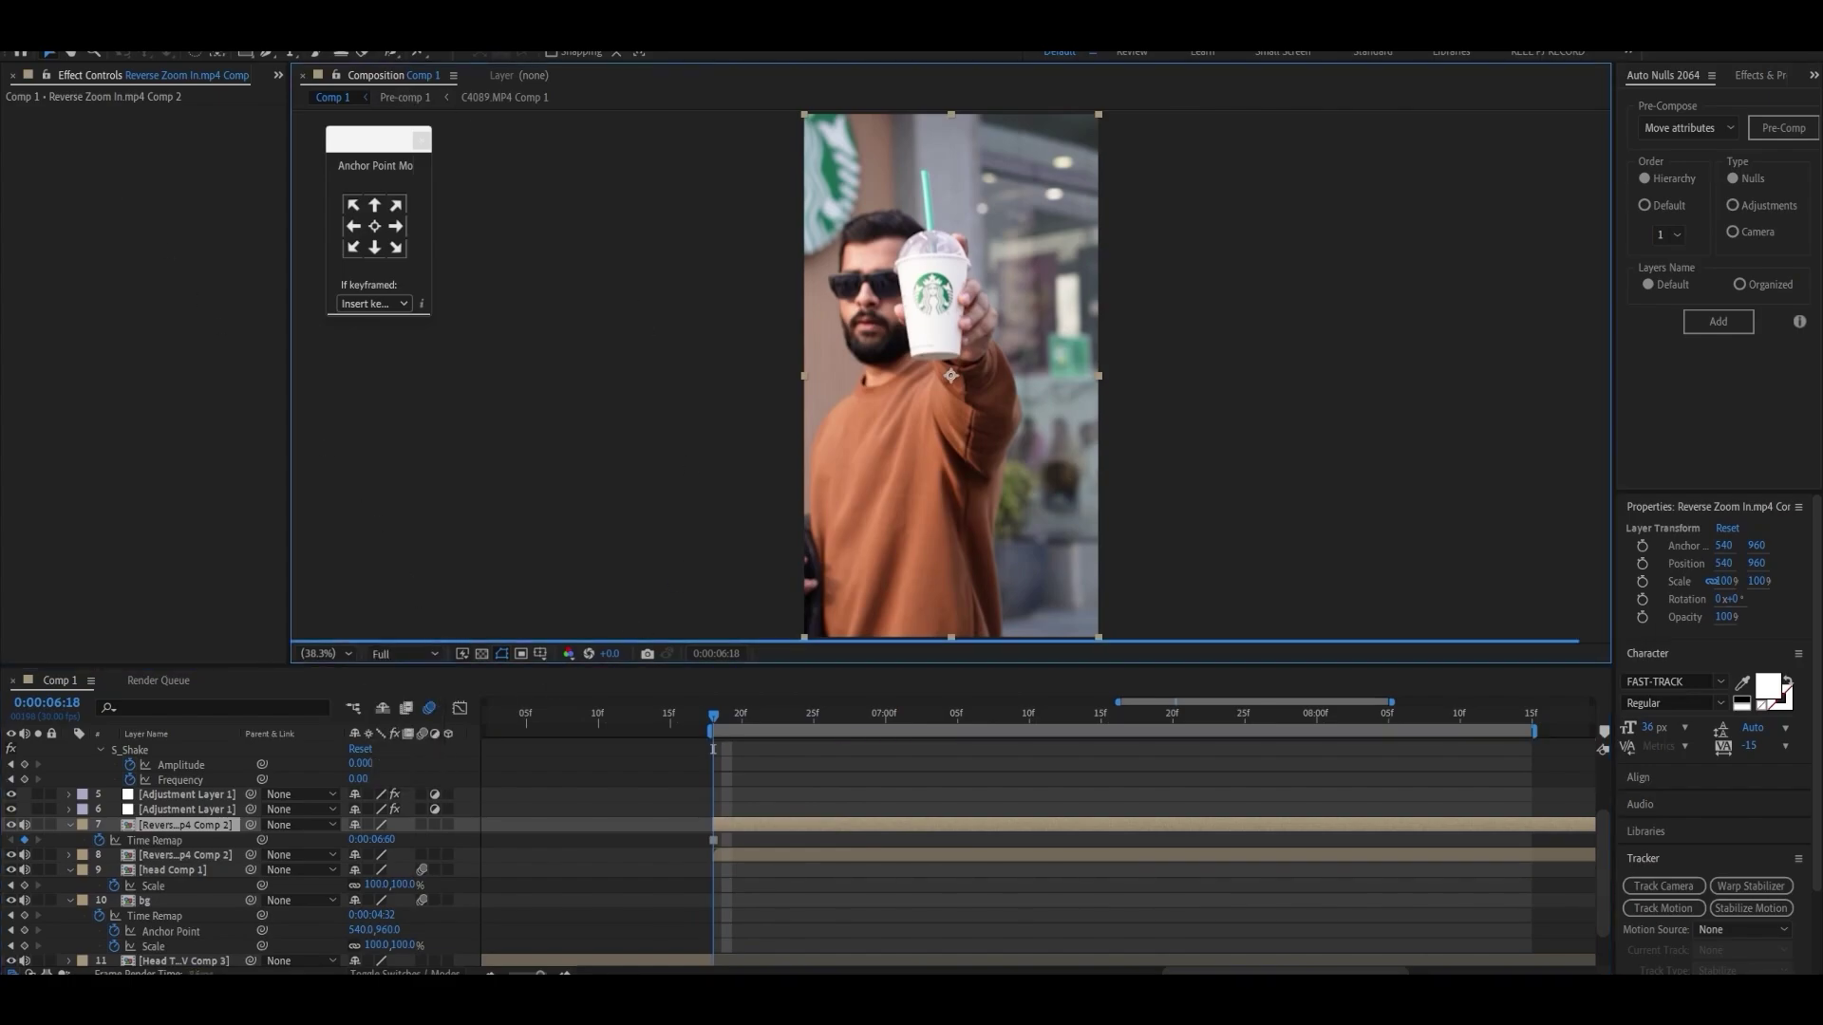
pyautogui.click(265, 54)
pyautogui.scroll(4, 935, 277)
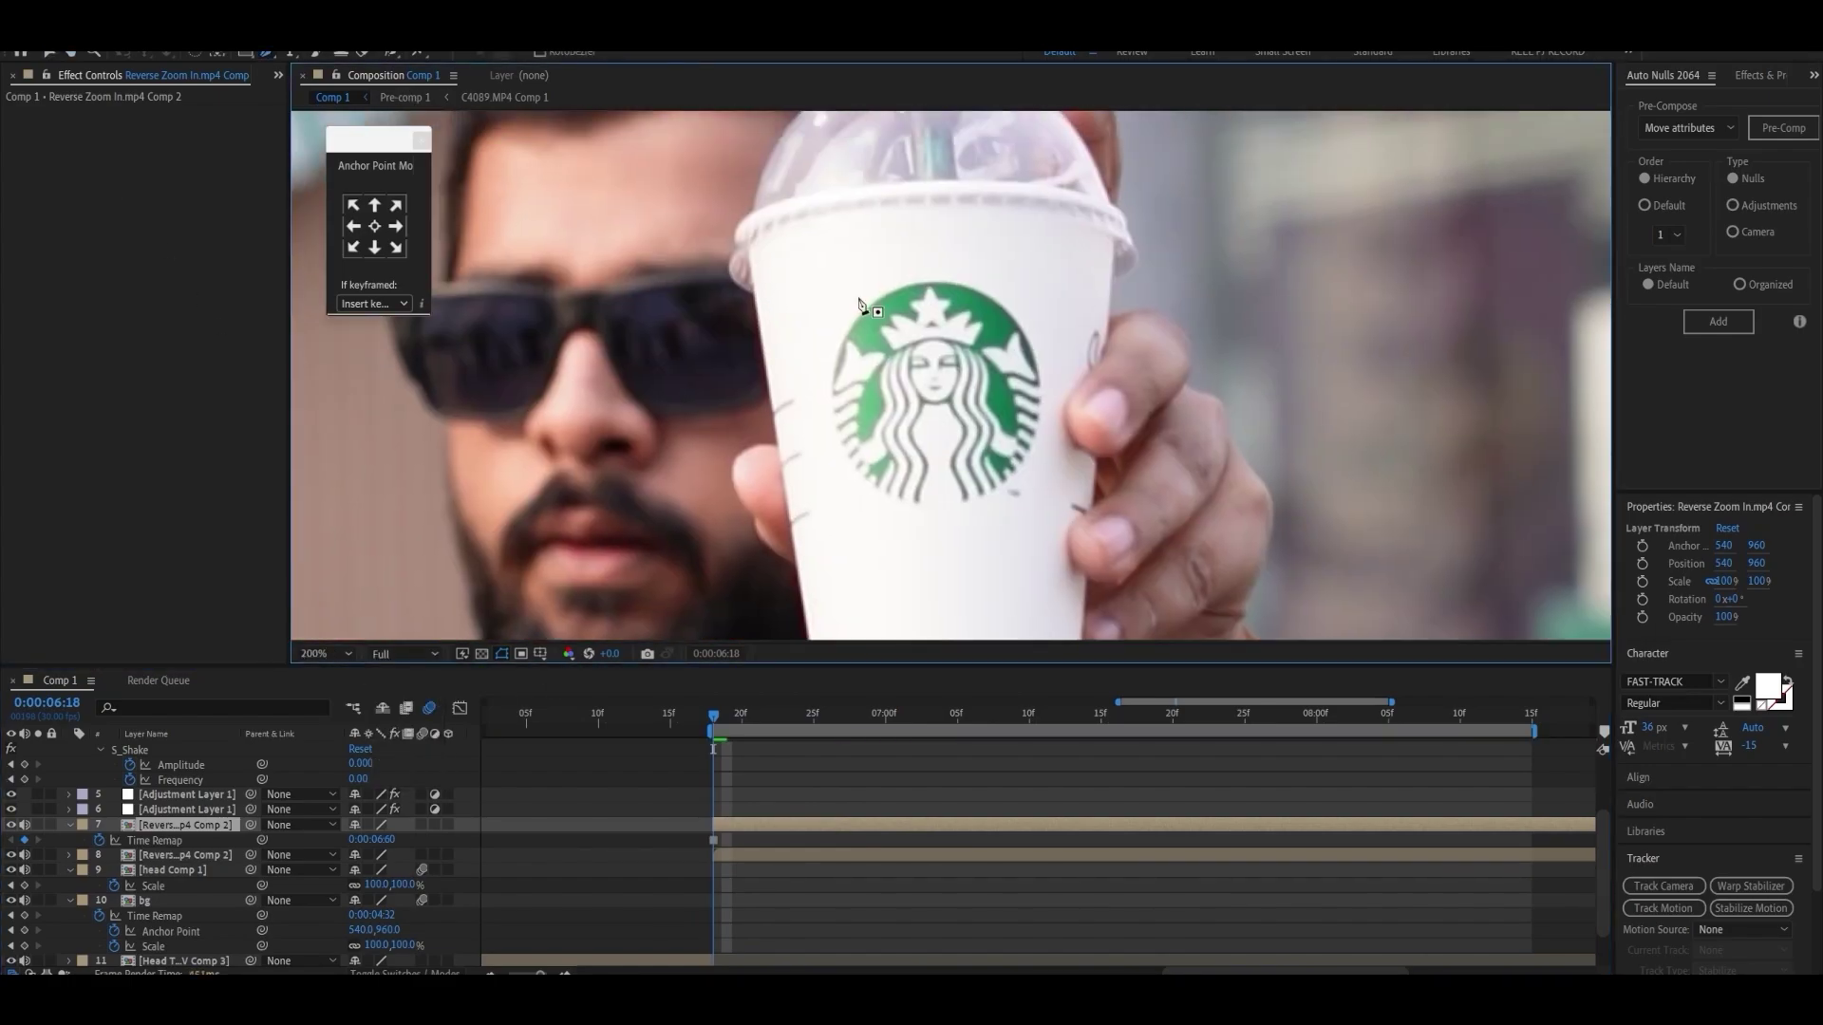
pyautogui.moveTo(867, 313); pyautogui.dragTo(890, 291)
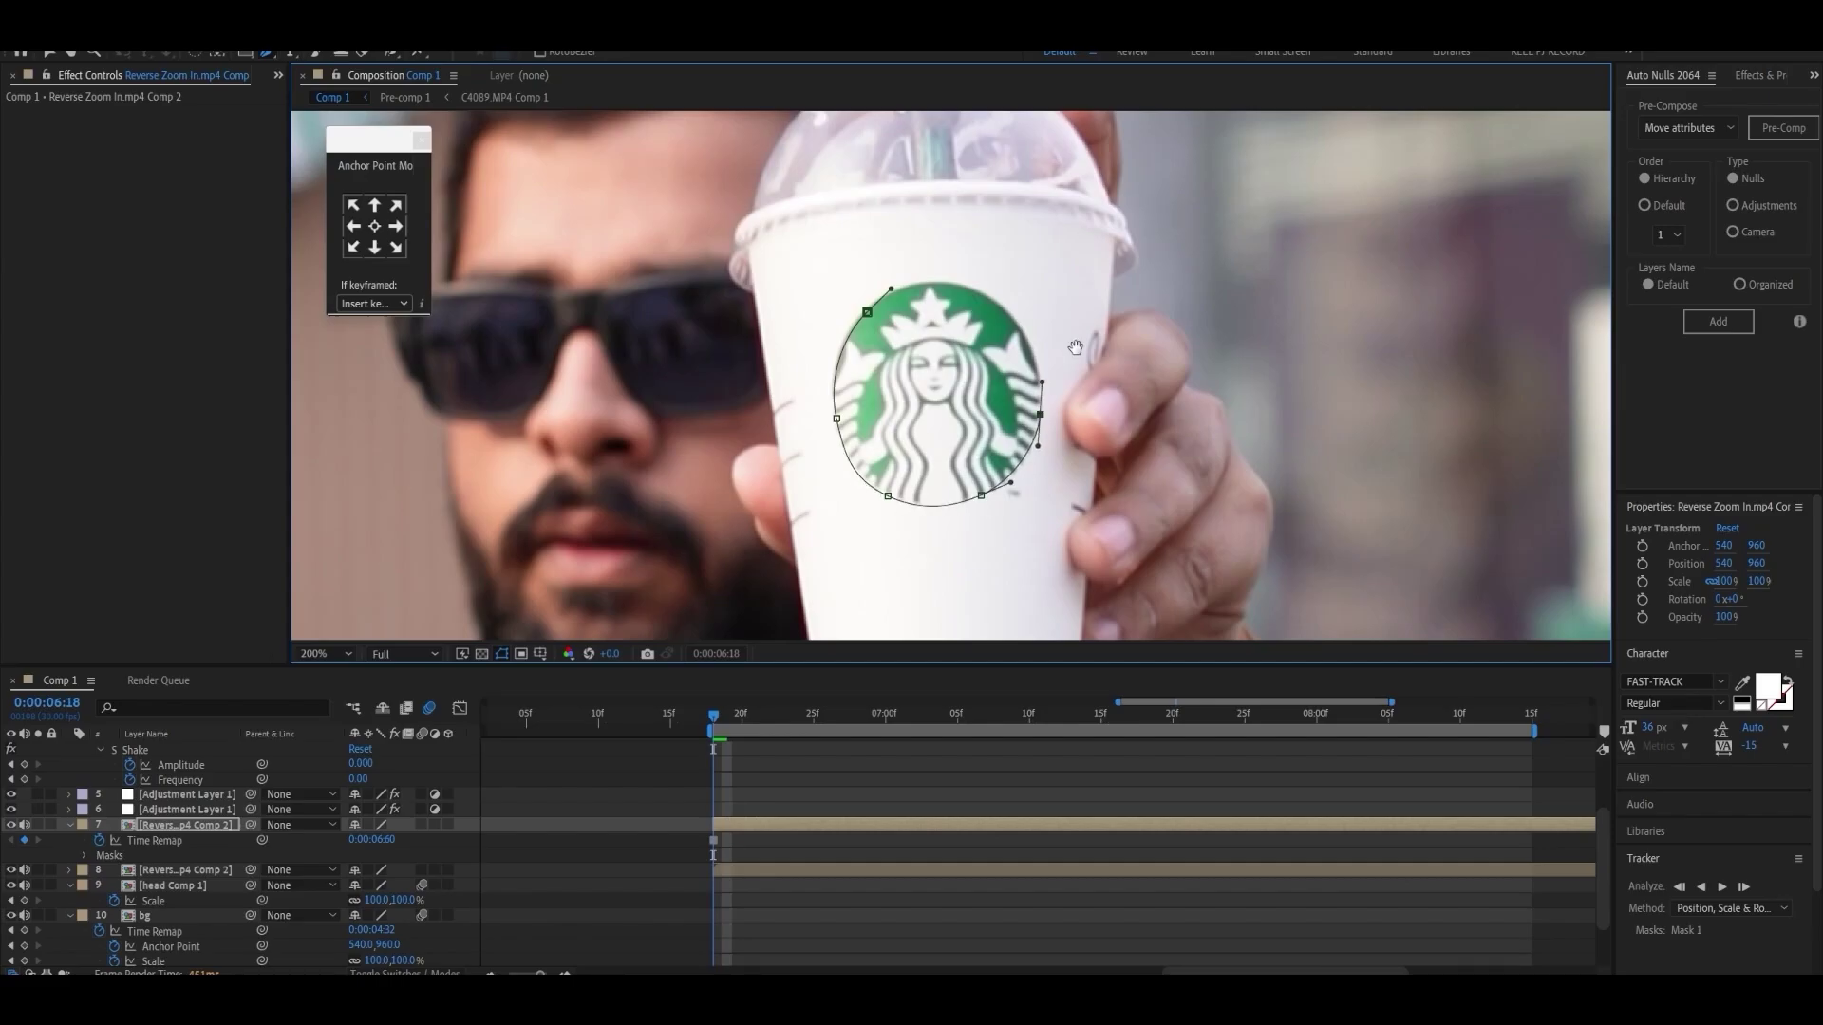
pyautogui.moveTo(1076, 348); pyautogui.dragTo(899, 441)
pyautogui.moveTo(836, 409); pyautogui.dragTo(819, 393)
pyautogui.moveTo(771, 377); pyautogui.dragTo(749, 374)
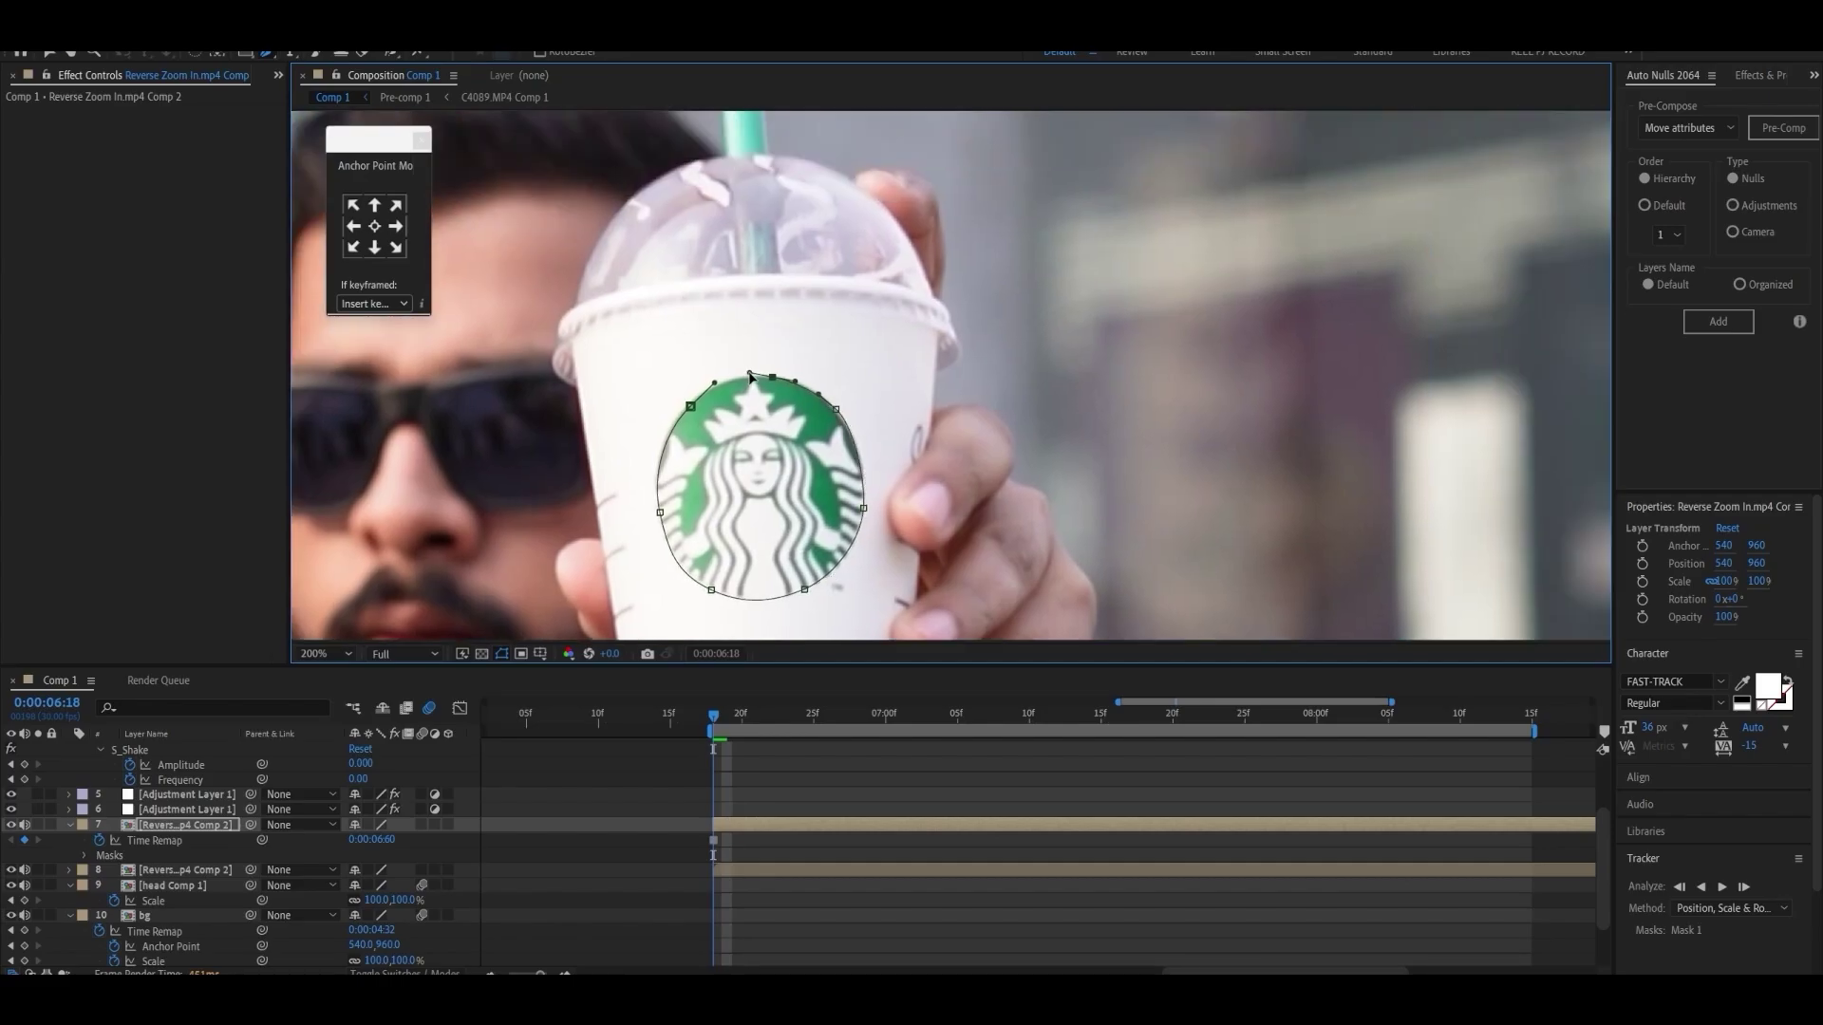
pyautogui.click(691, 406)
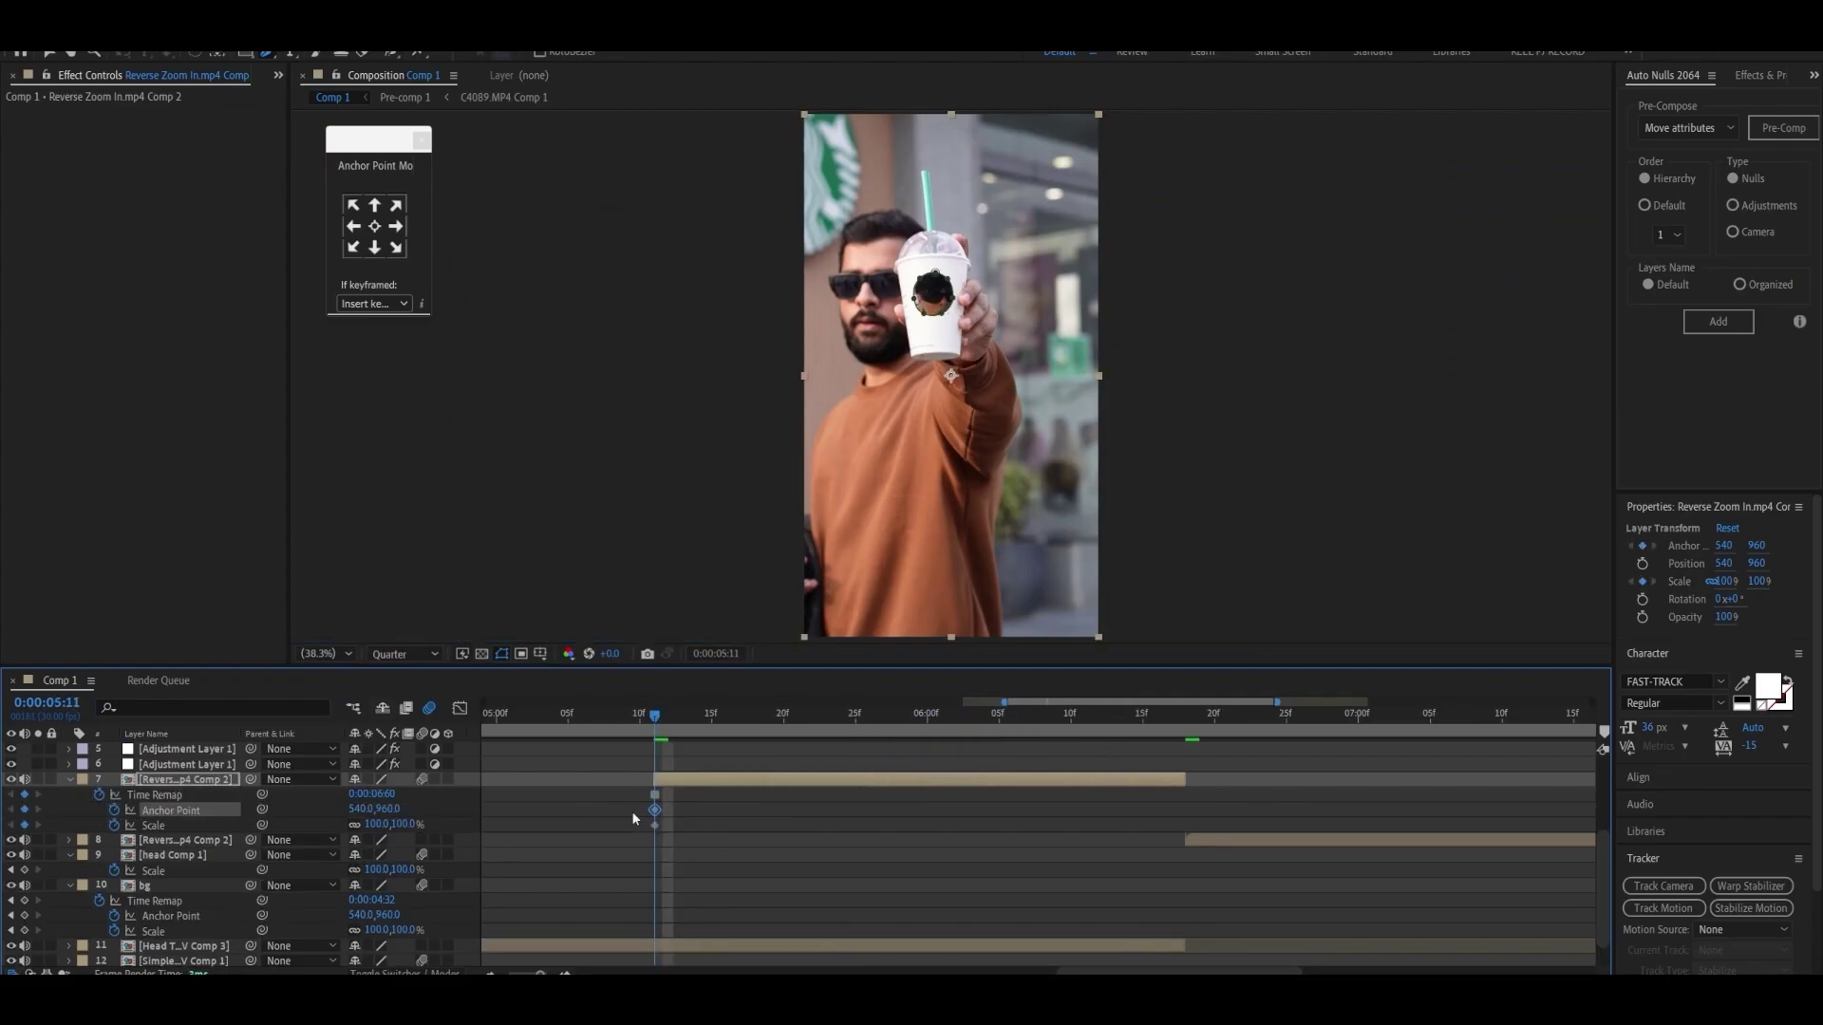
# Step: Keyframe the freeze frame from Anchor Point 475, 644 and Scale 1956% at 0:00:05:24 to its original framing at 0:00:06:18, with easy ease
pyautogui.moveTo(630, 811); pyautogui.dragTo(665, 833)
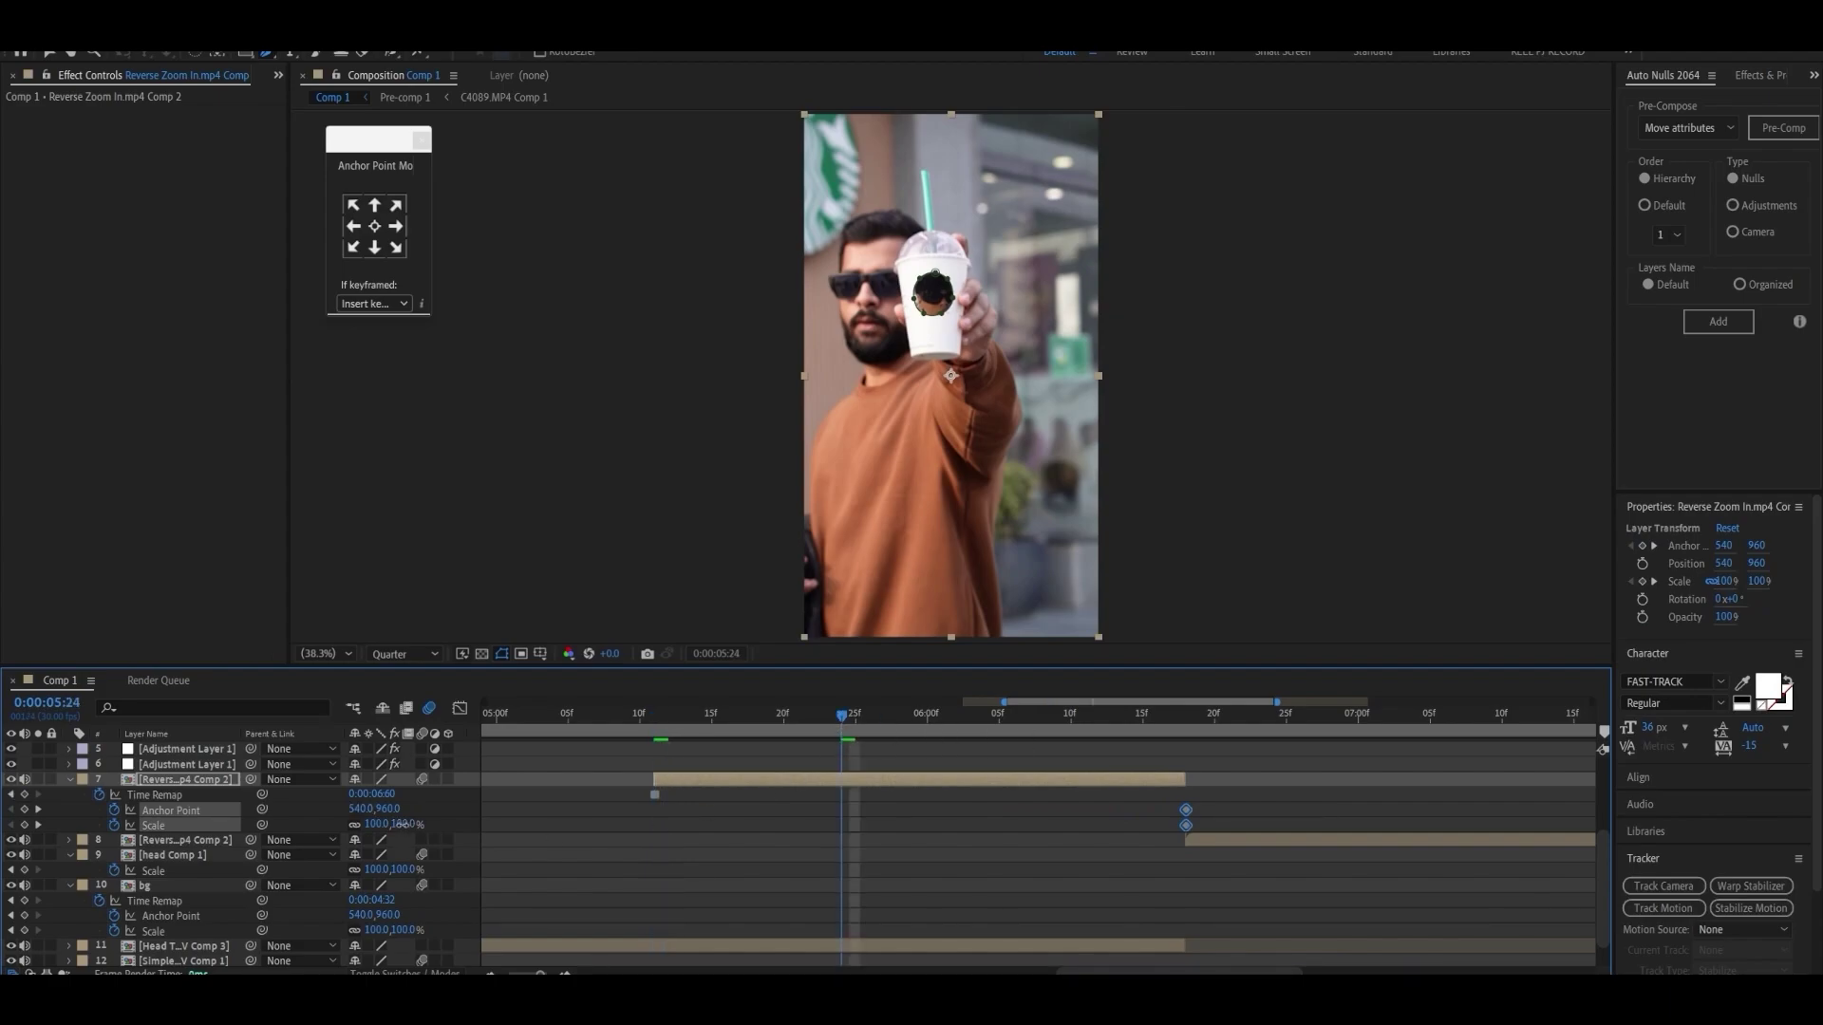
pyautogui.moveTo(401, 823); pyautogui.dragTo(209, 842)
pyautogui.moveTo(371, 815); pyautogui.dragTo(408, 848)
pyautogui.moveTo(821, 802); pyautogui.dragTo(1207, 838)
pyautogui.press('F9')
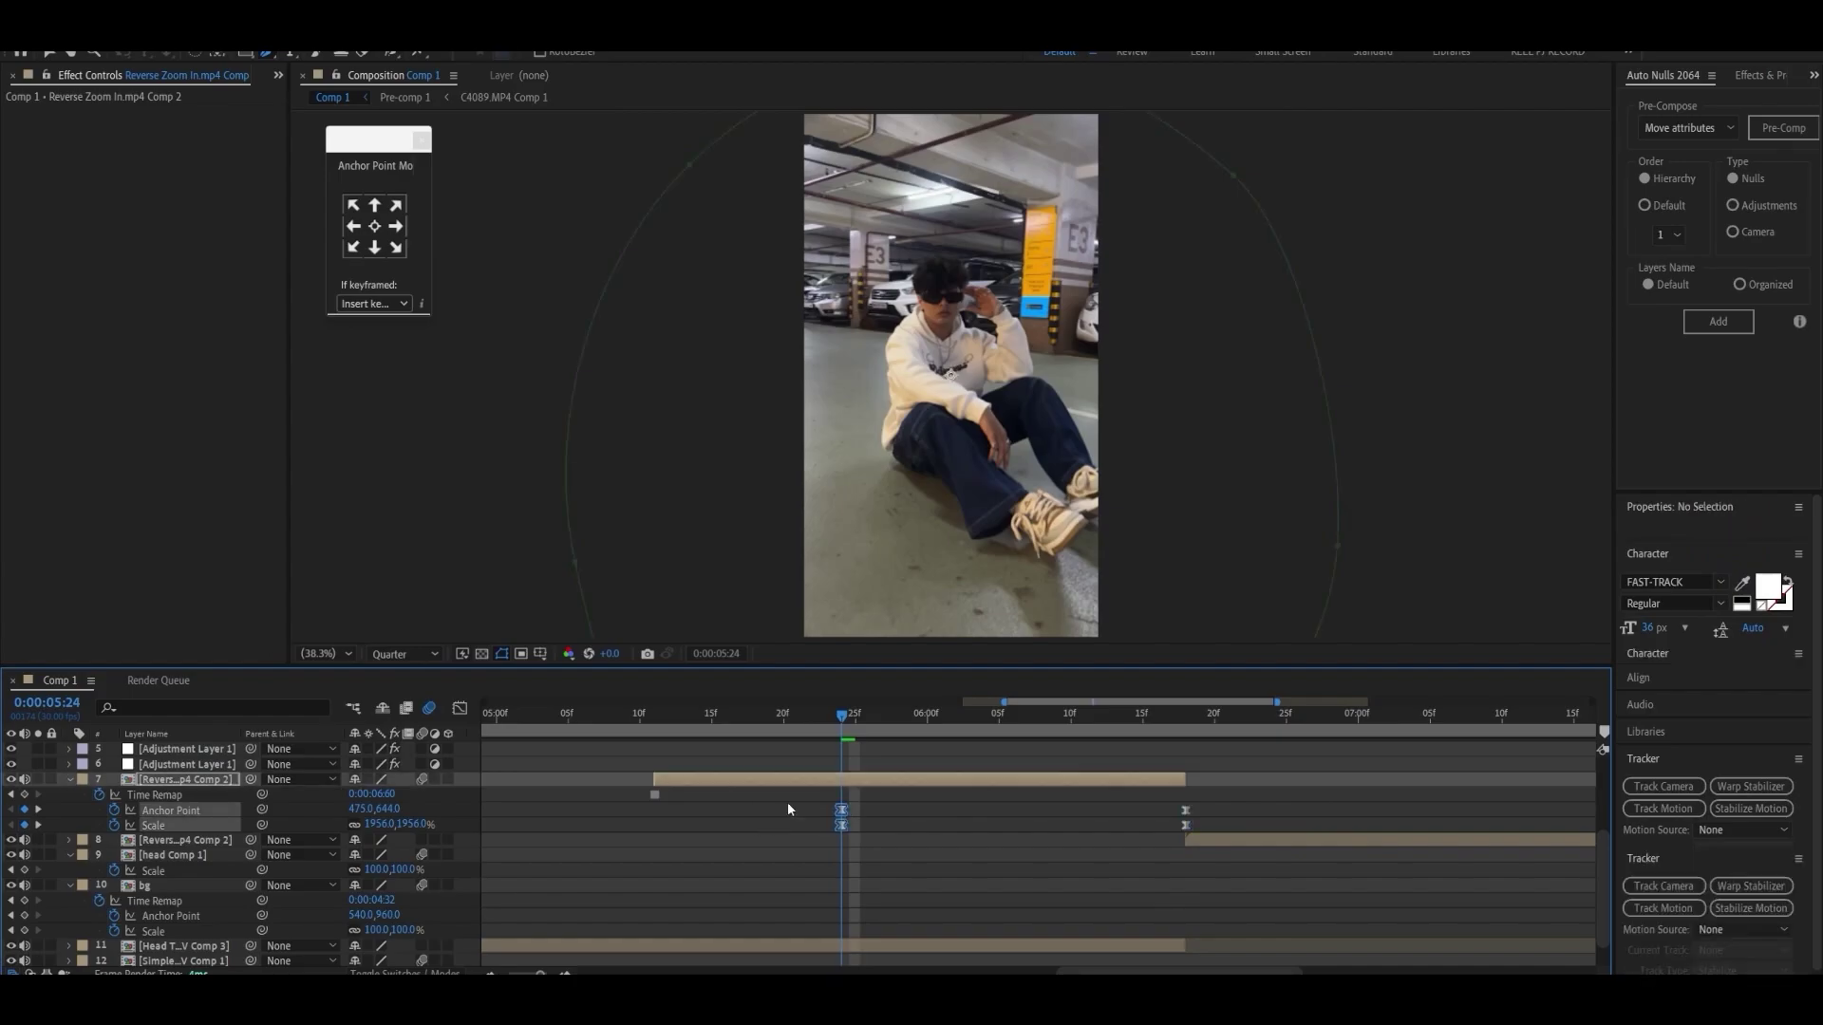
# Step: Lengthen the final ease on the freeze frame's Scale curve so the zoom-out starts fast and settles slowly
pyautogui.hotkey('shift', 'F3')
pyautogui.click(171, 809)
pyautogui.click(153, 825)
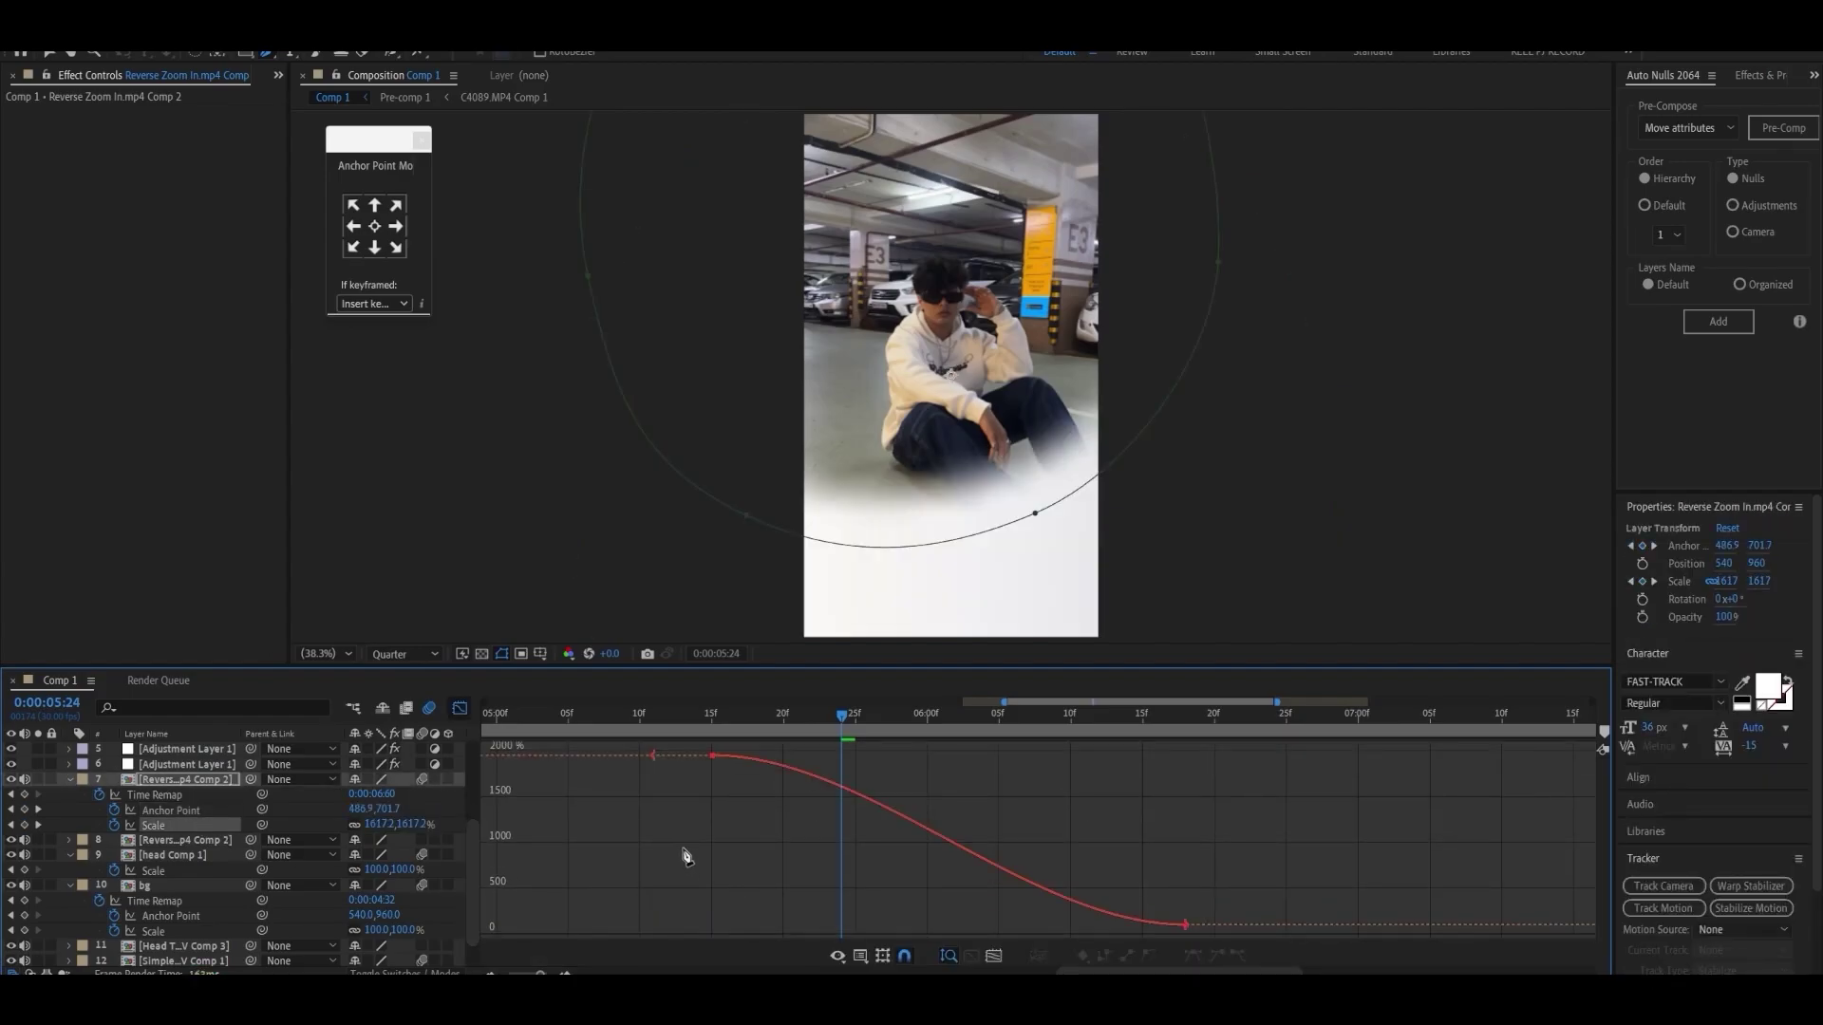
pyautogui.moveTo(811, 922); pyautogui.dragTo(766, 923)
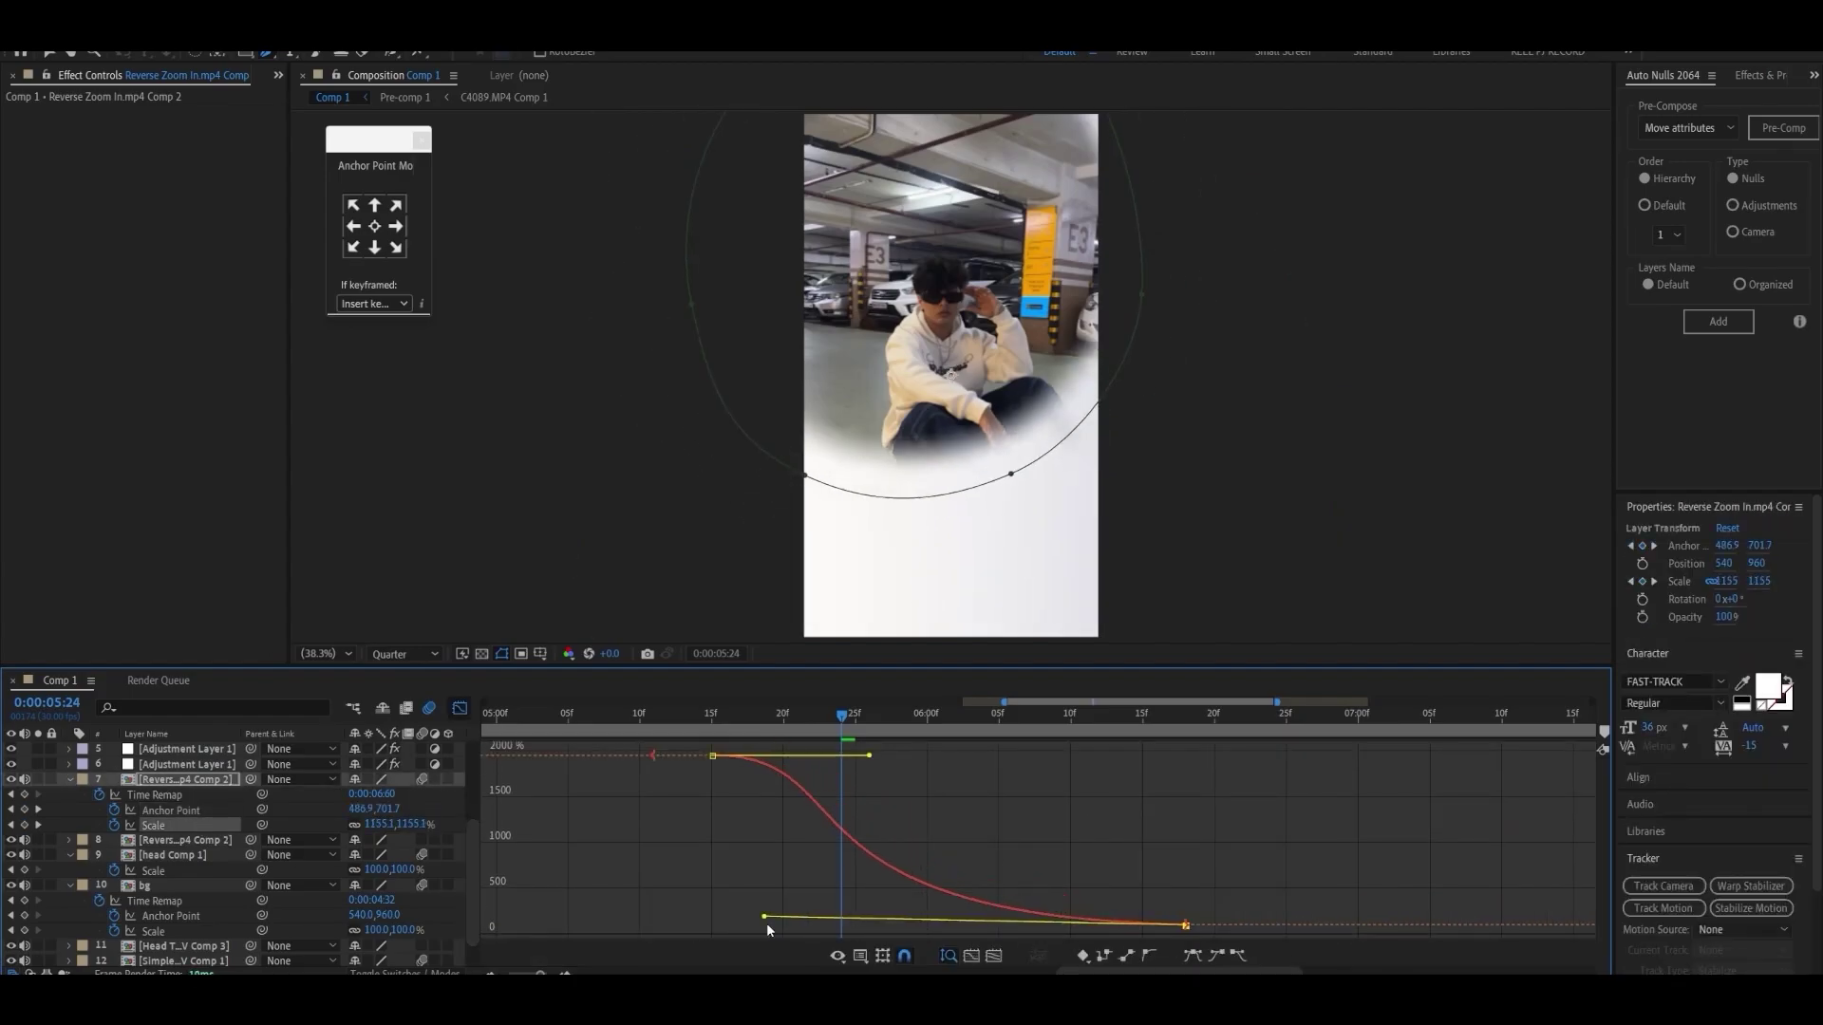
# Step: Reshape the freeze frame's Anchor Point speed curve with a longer starting ease and preview the transition
pyautogui.click(171, 809)
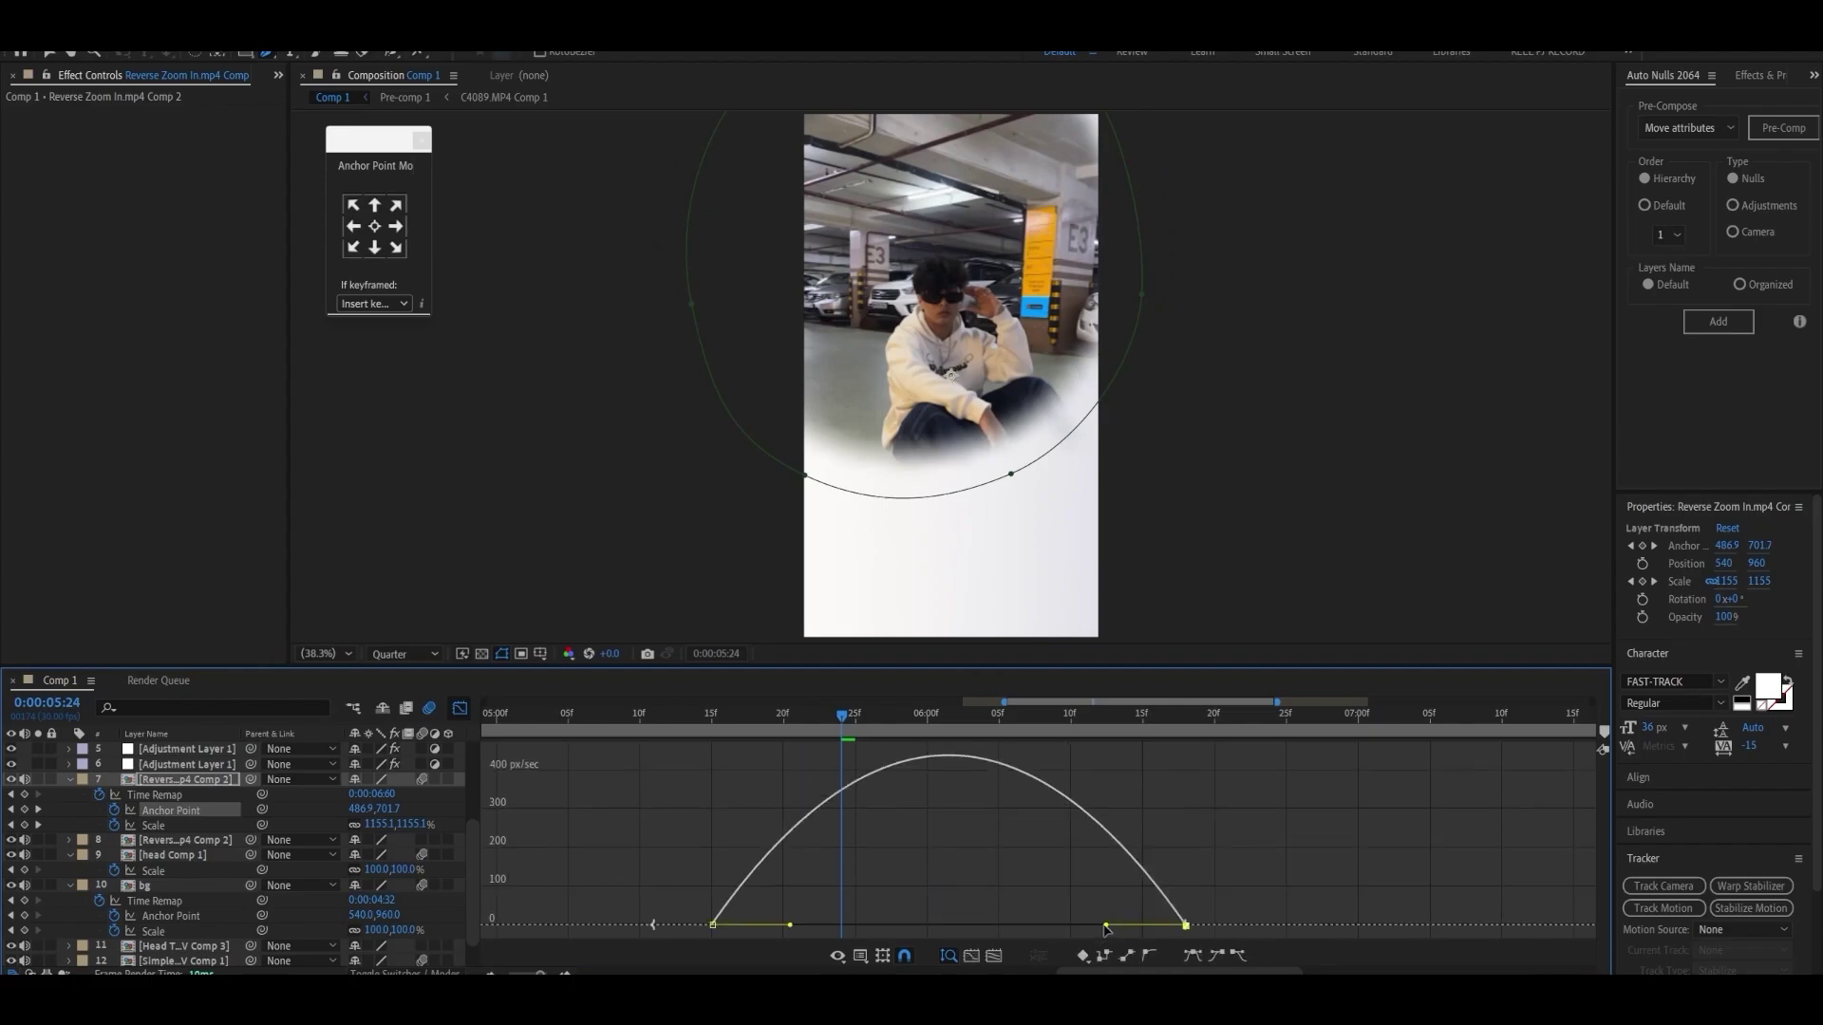
pyautogui.moveTo(1104, 927)
pyautogui.mouseDown()
pyautogui.moveTo(1091, 902)
pyautogui.moveTo(1112, 925)
pyautogui.mouseUp()
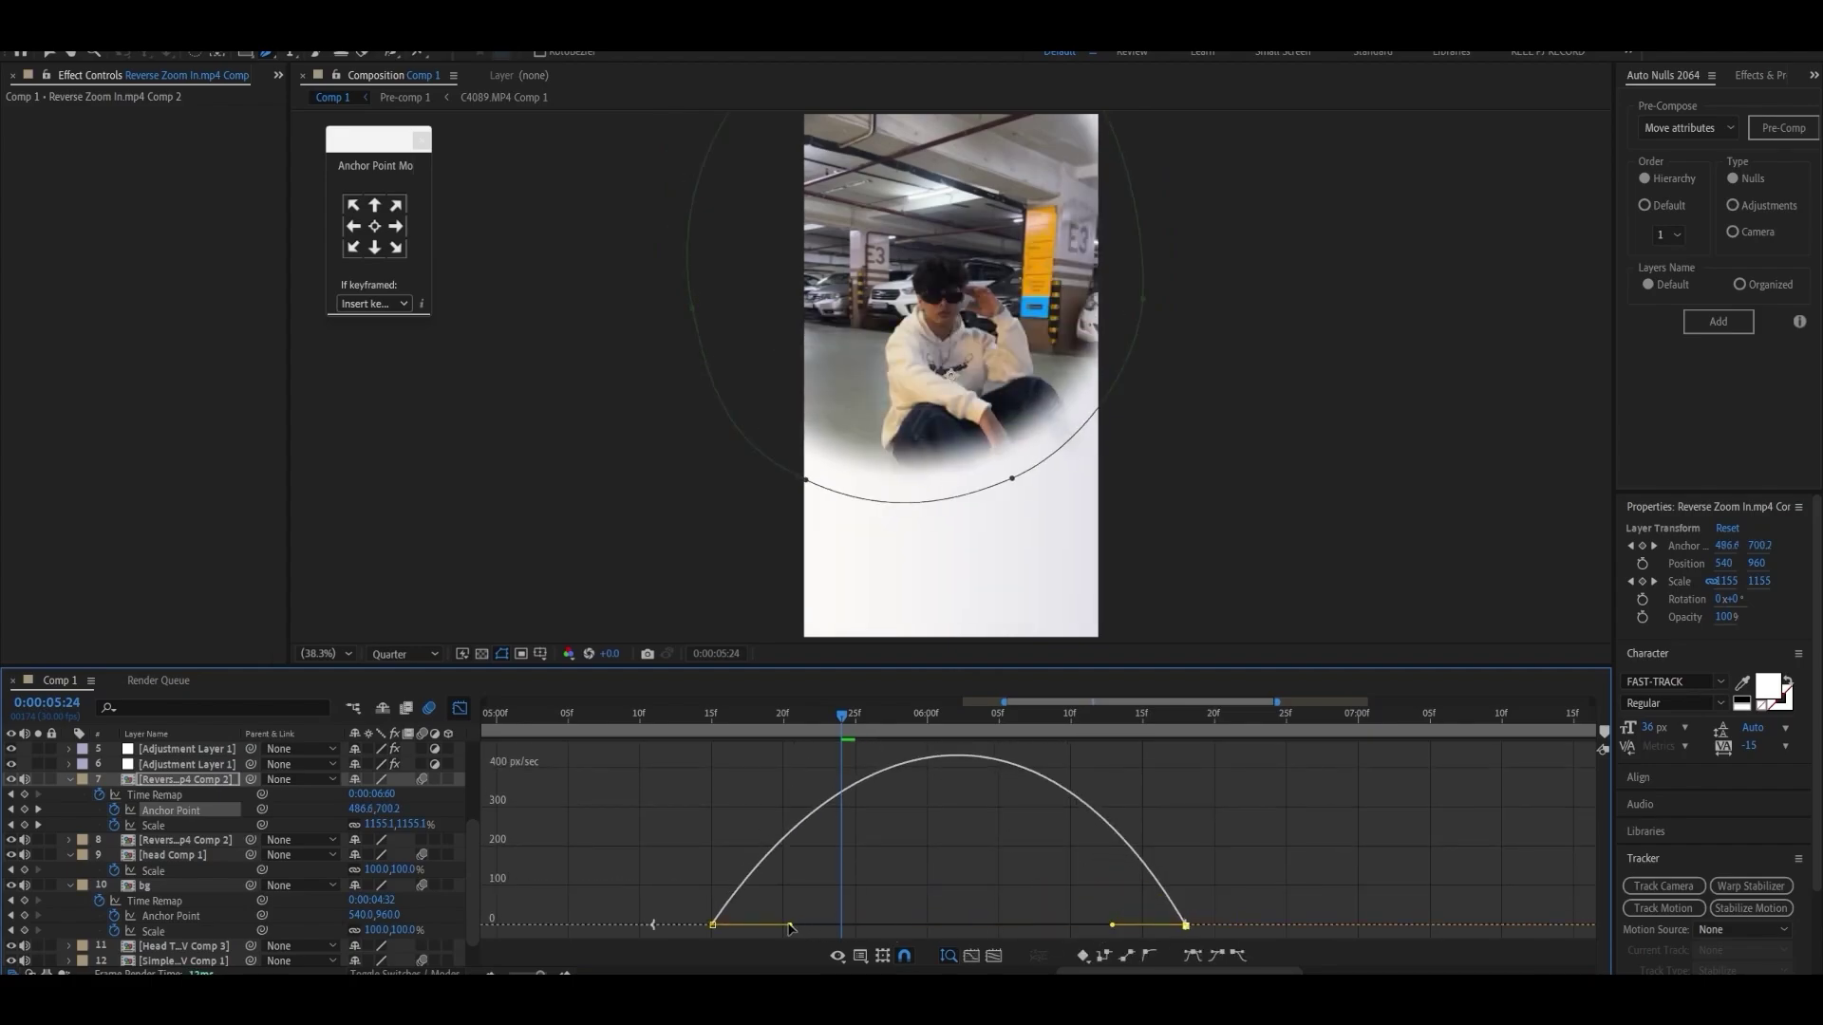
pyautogui.moveTo(789, 925); pyautogui.dragTo(886, 924)
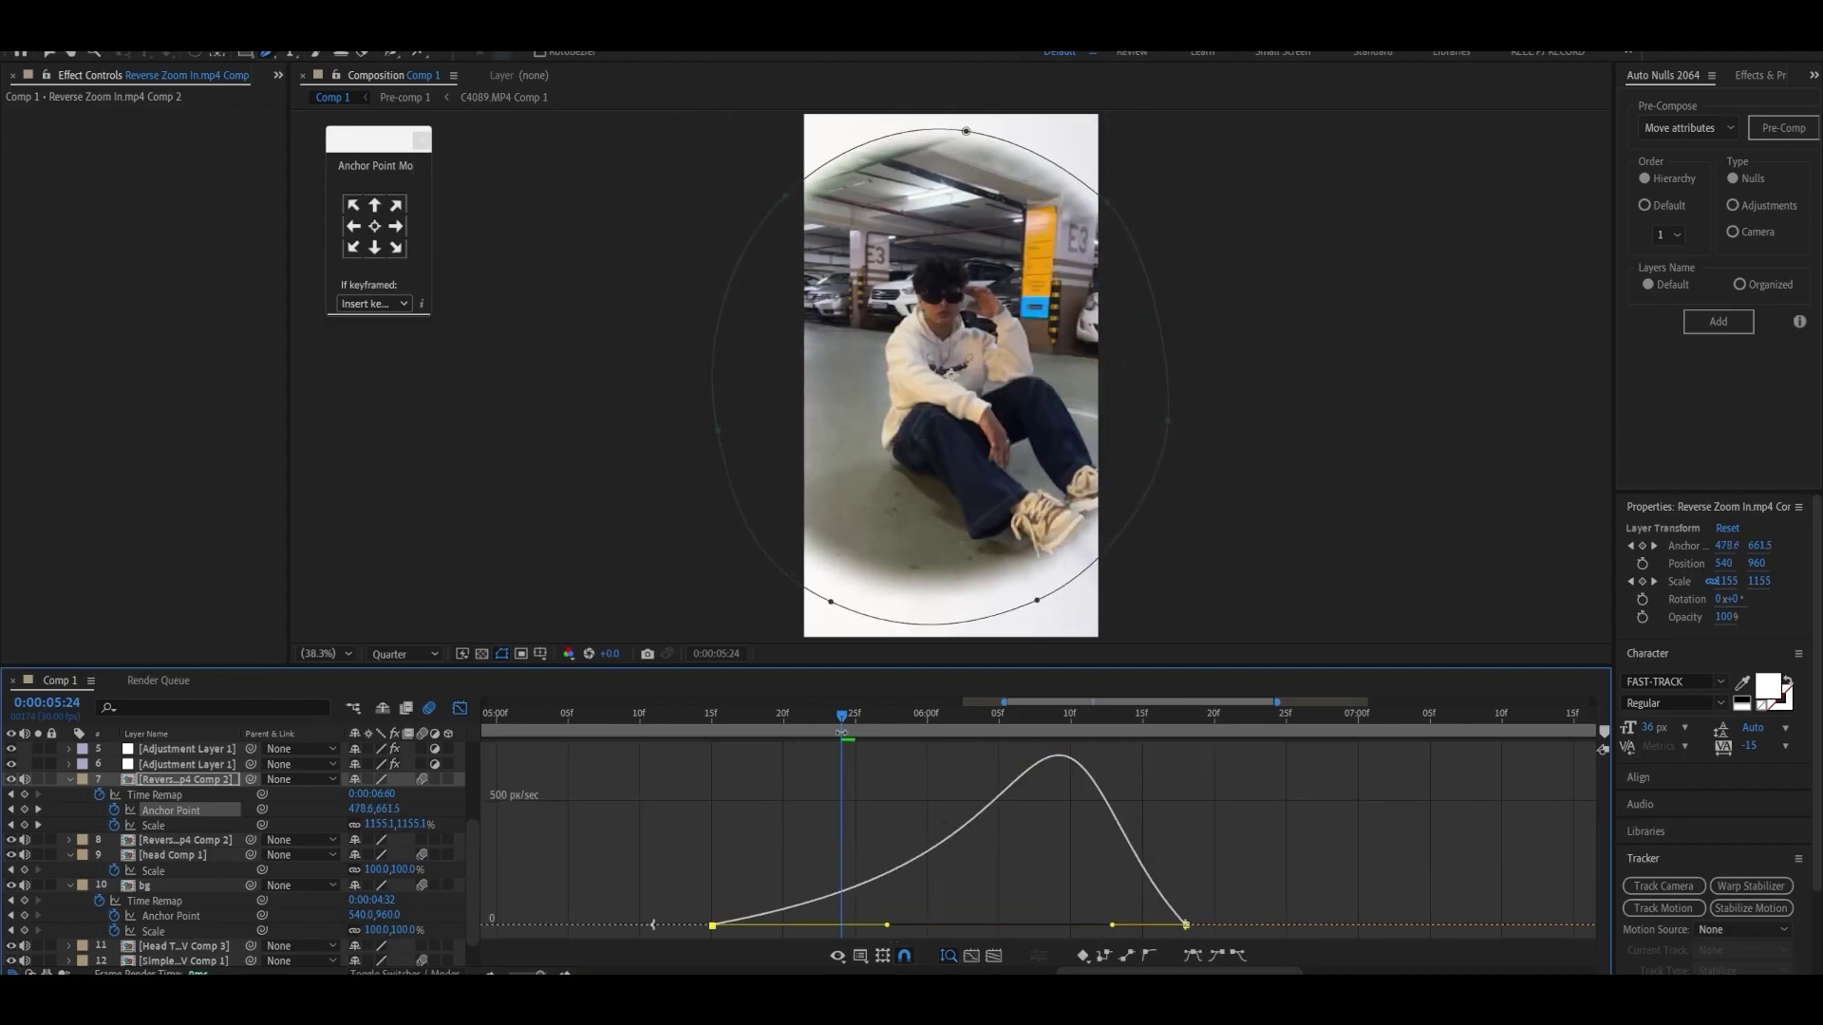
pyautogui.moveTo(841, 722); pyautogui.dragTo(554, 725)
pyautogui.press('space')
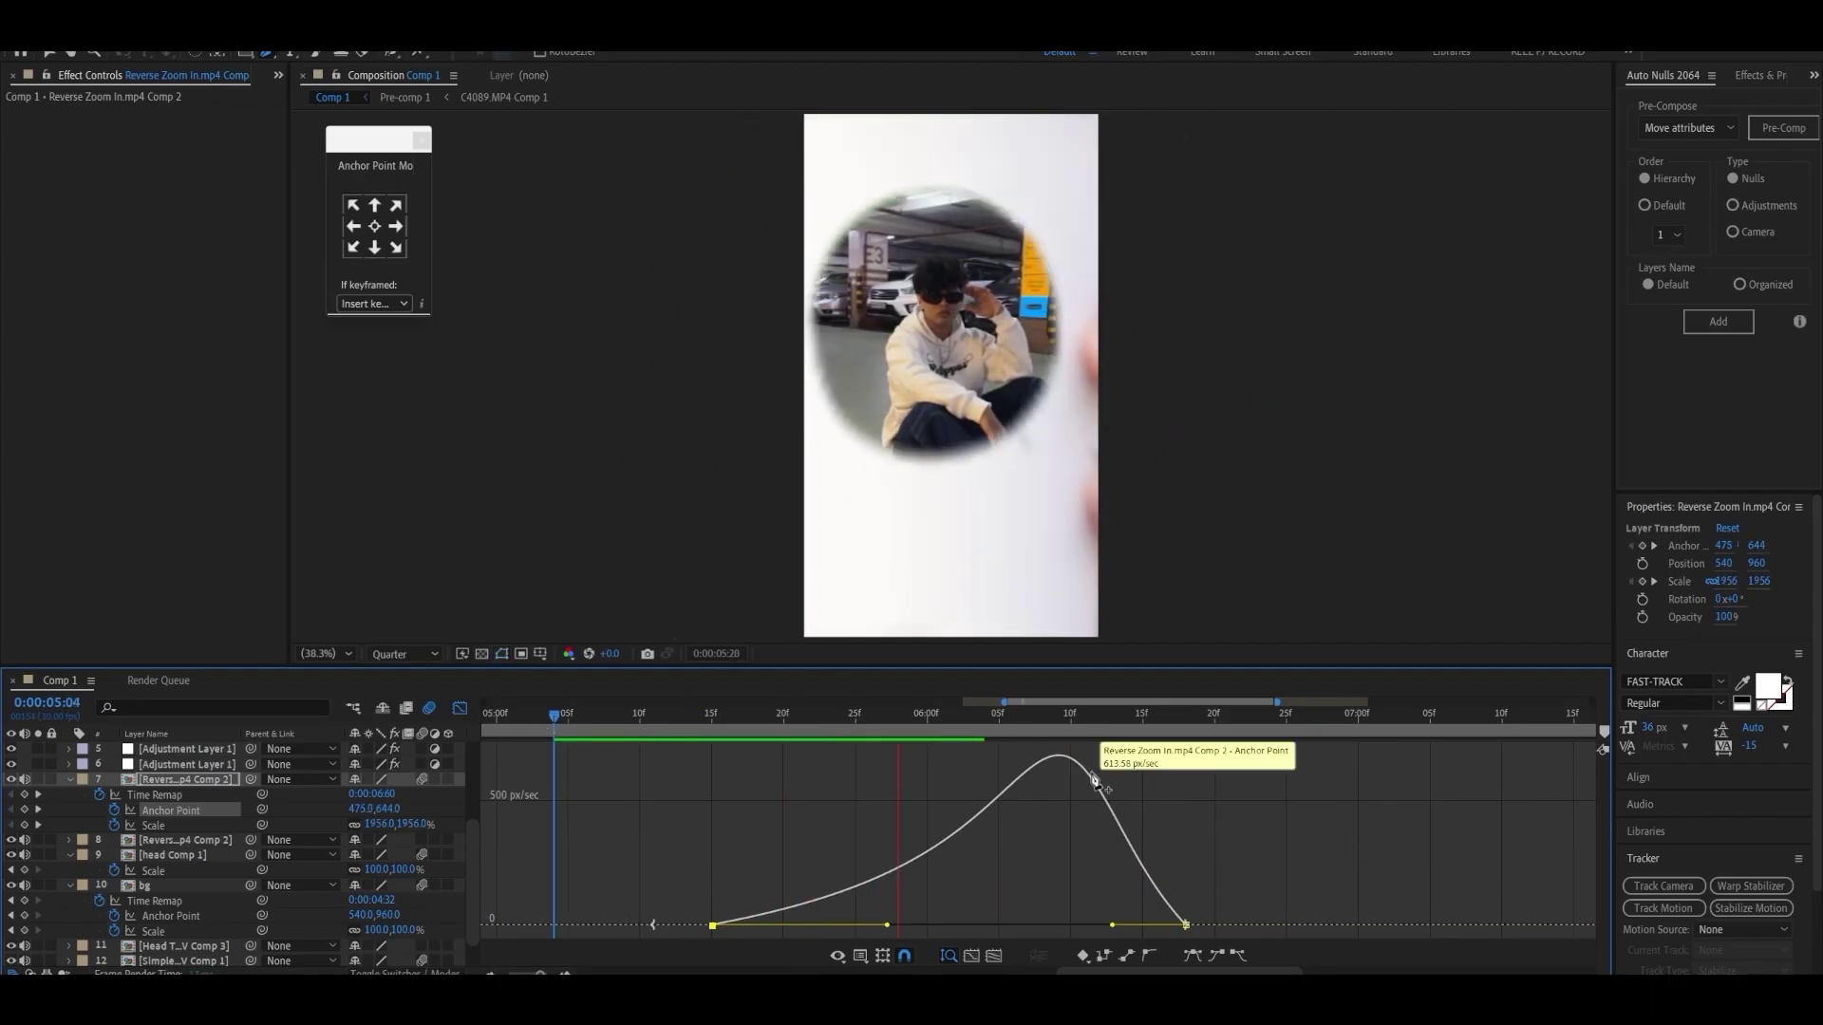
pyautogui.hotkey('shift', 'F3')
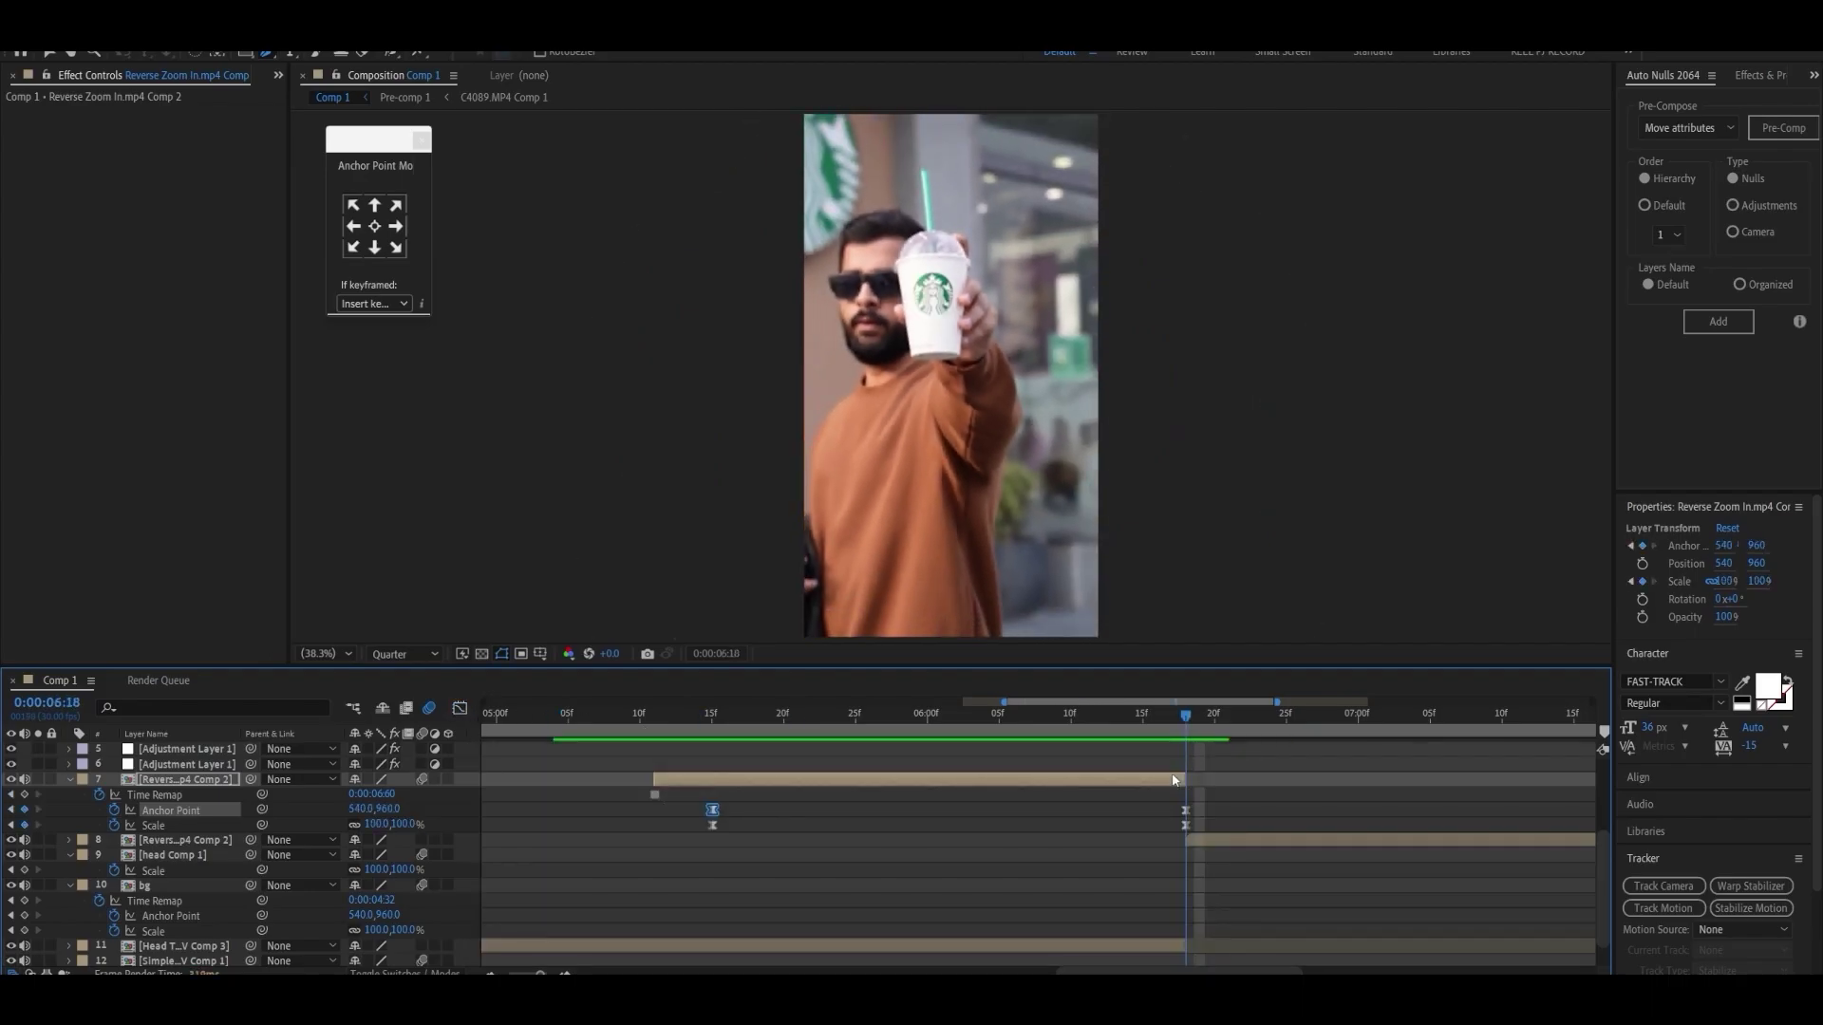
# Step: Compress the Anchor Point and Scale animation so its first keyframes sit at 0:00:06:00, and play it back
pyautogui.moveTo(697, 806); pyautogui.dragTo(1198, 834)
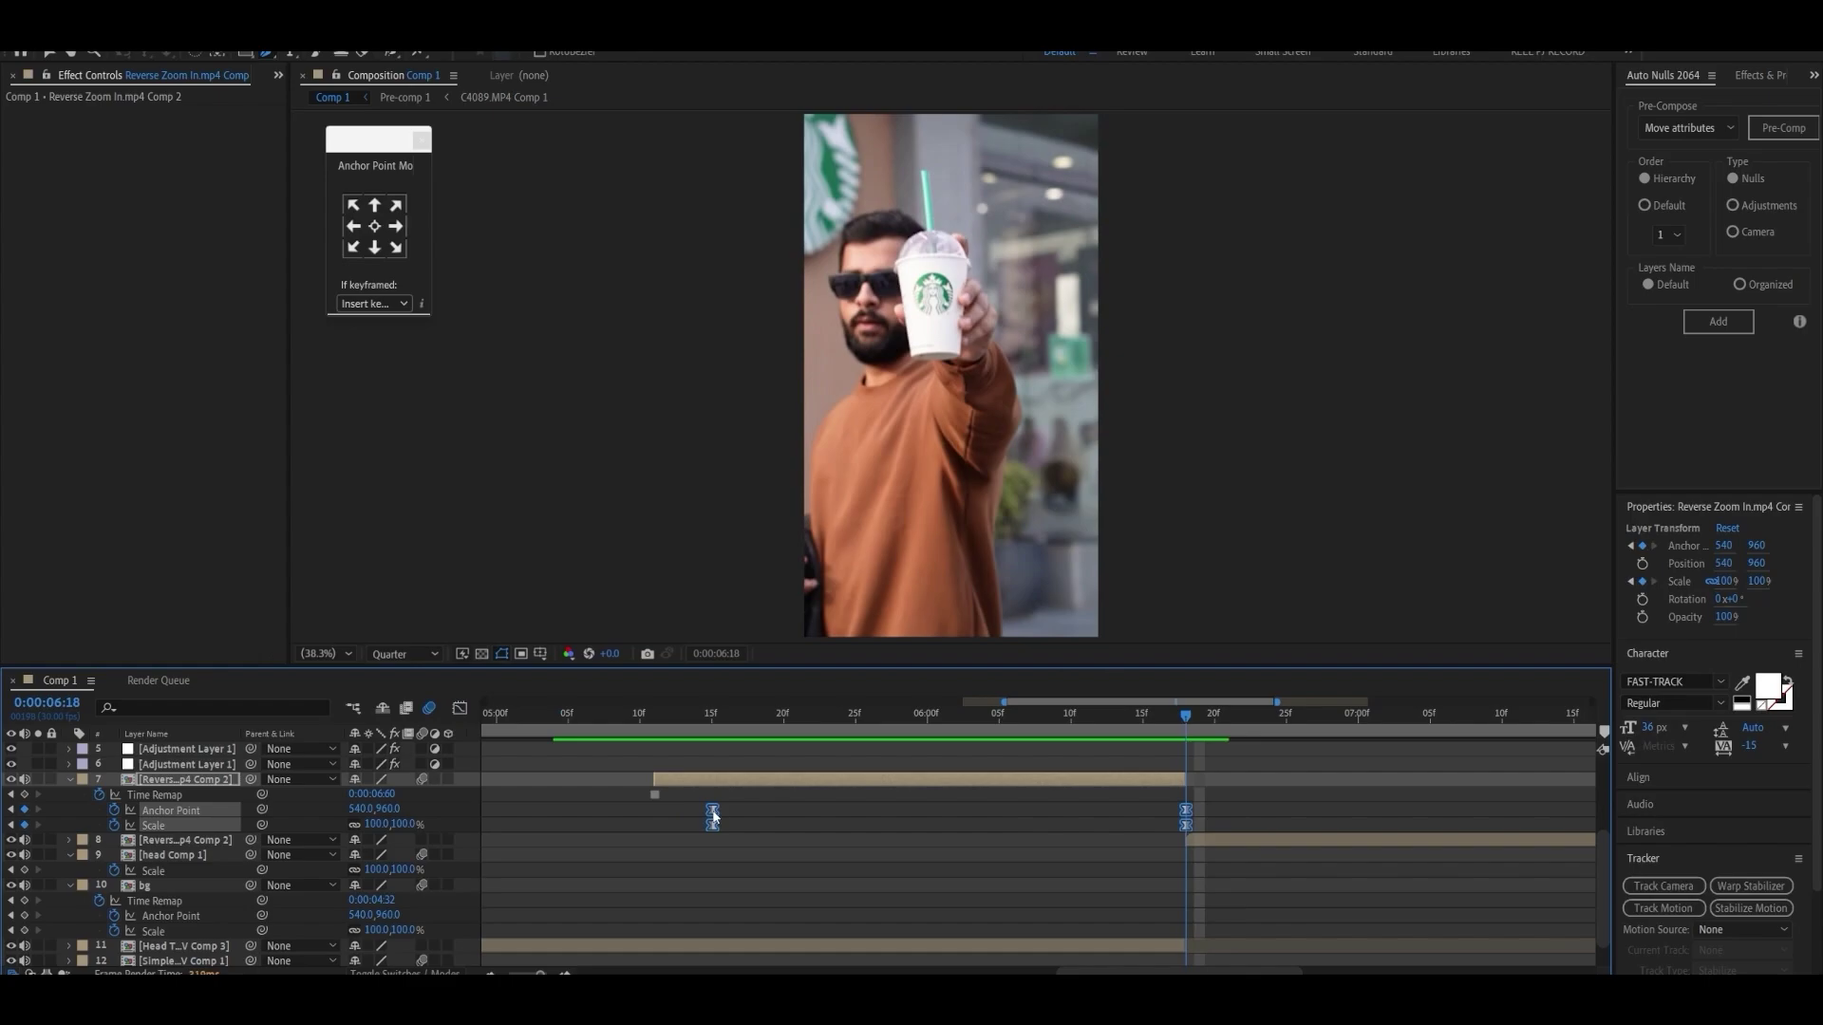
pyautogui.moveTo(903, 825); pyautogui.dragTo(932, 825)
pyautogui.click(855, 718)
pyautogui.press('space')
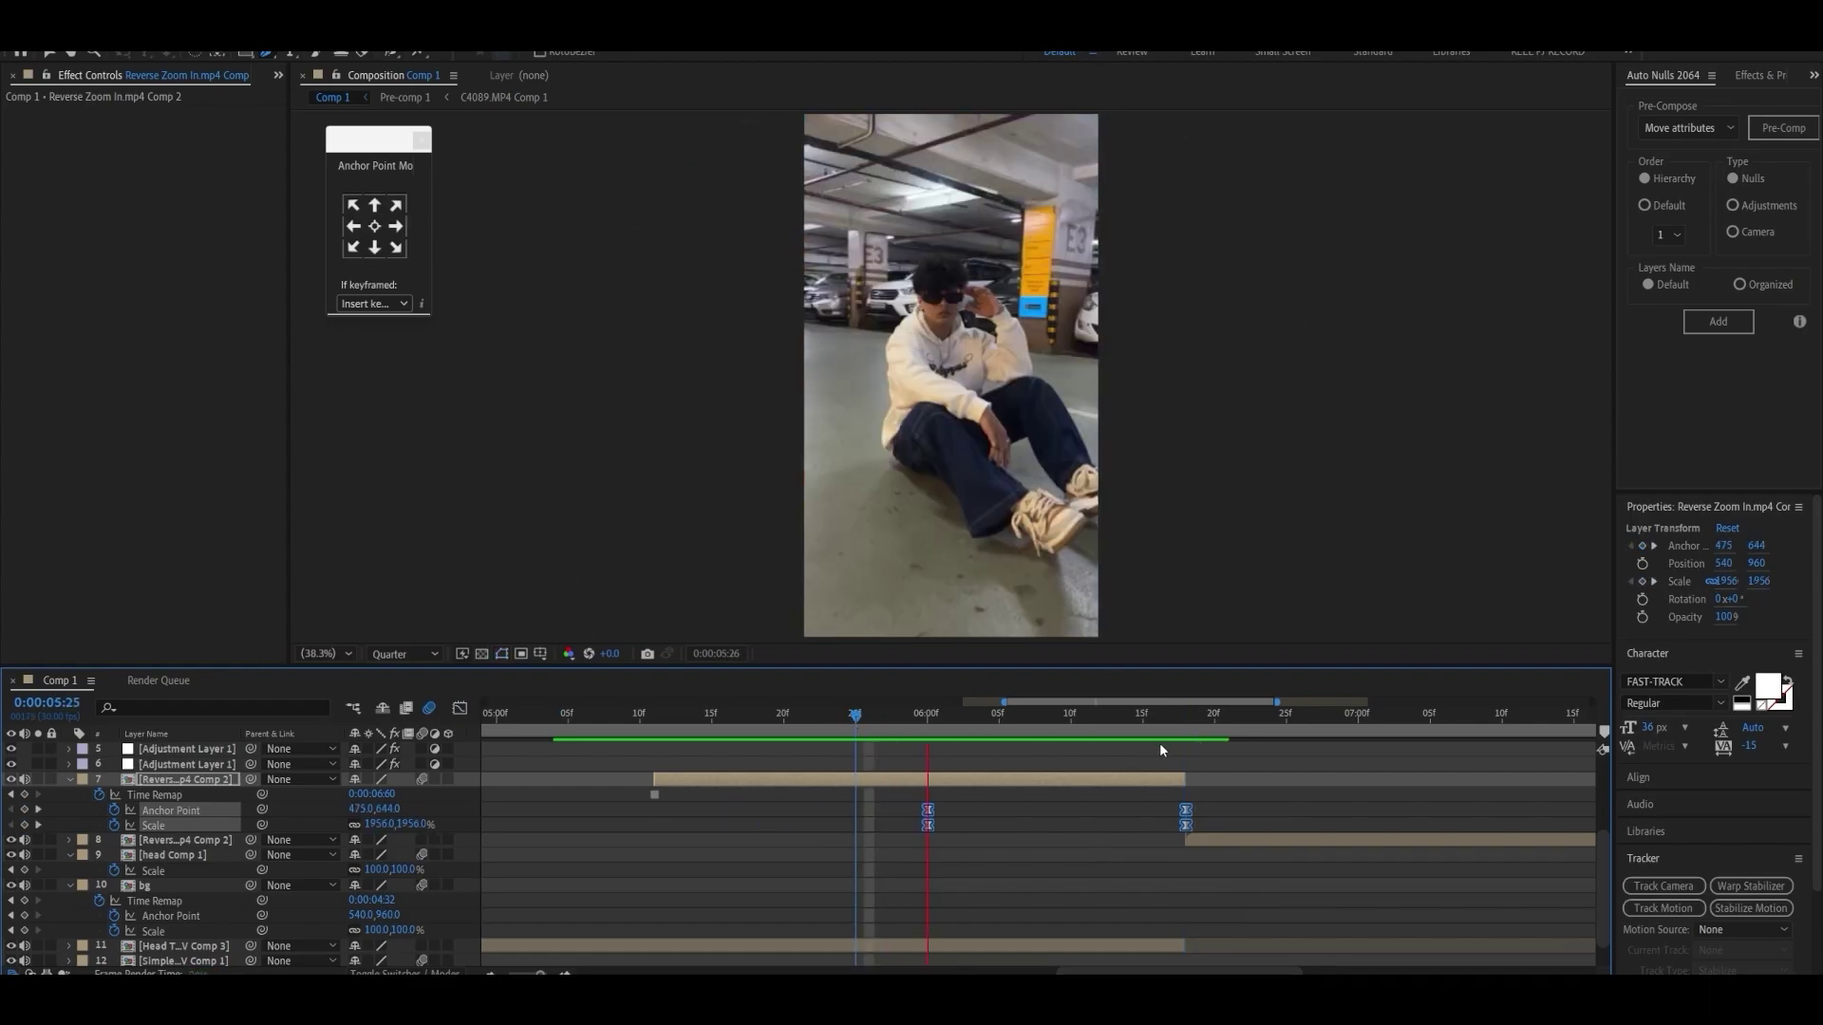
pyautogui.press('space')
# Step: Split the masked freeze-frame layer at 0:00:06:00 and delete the part before it
pyautogui.press('pagedown')
pyautogui.hotkey('ctrl', 'shift', 'd')
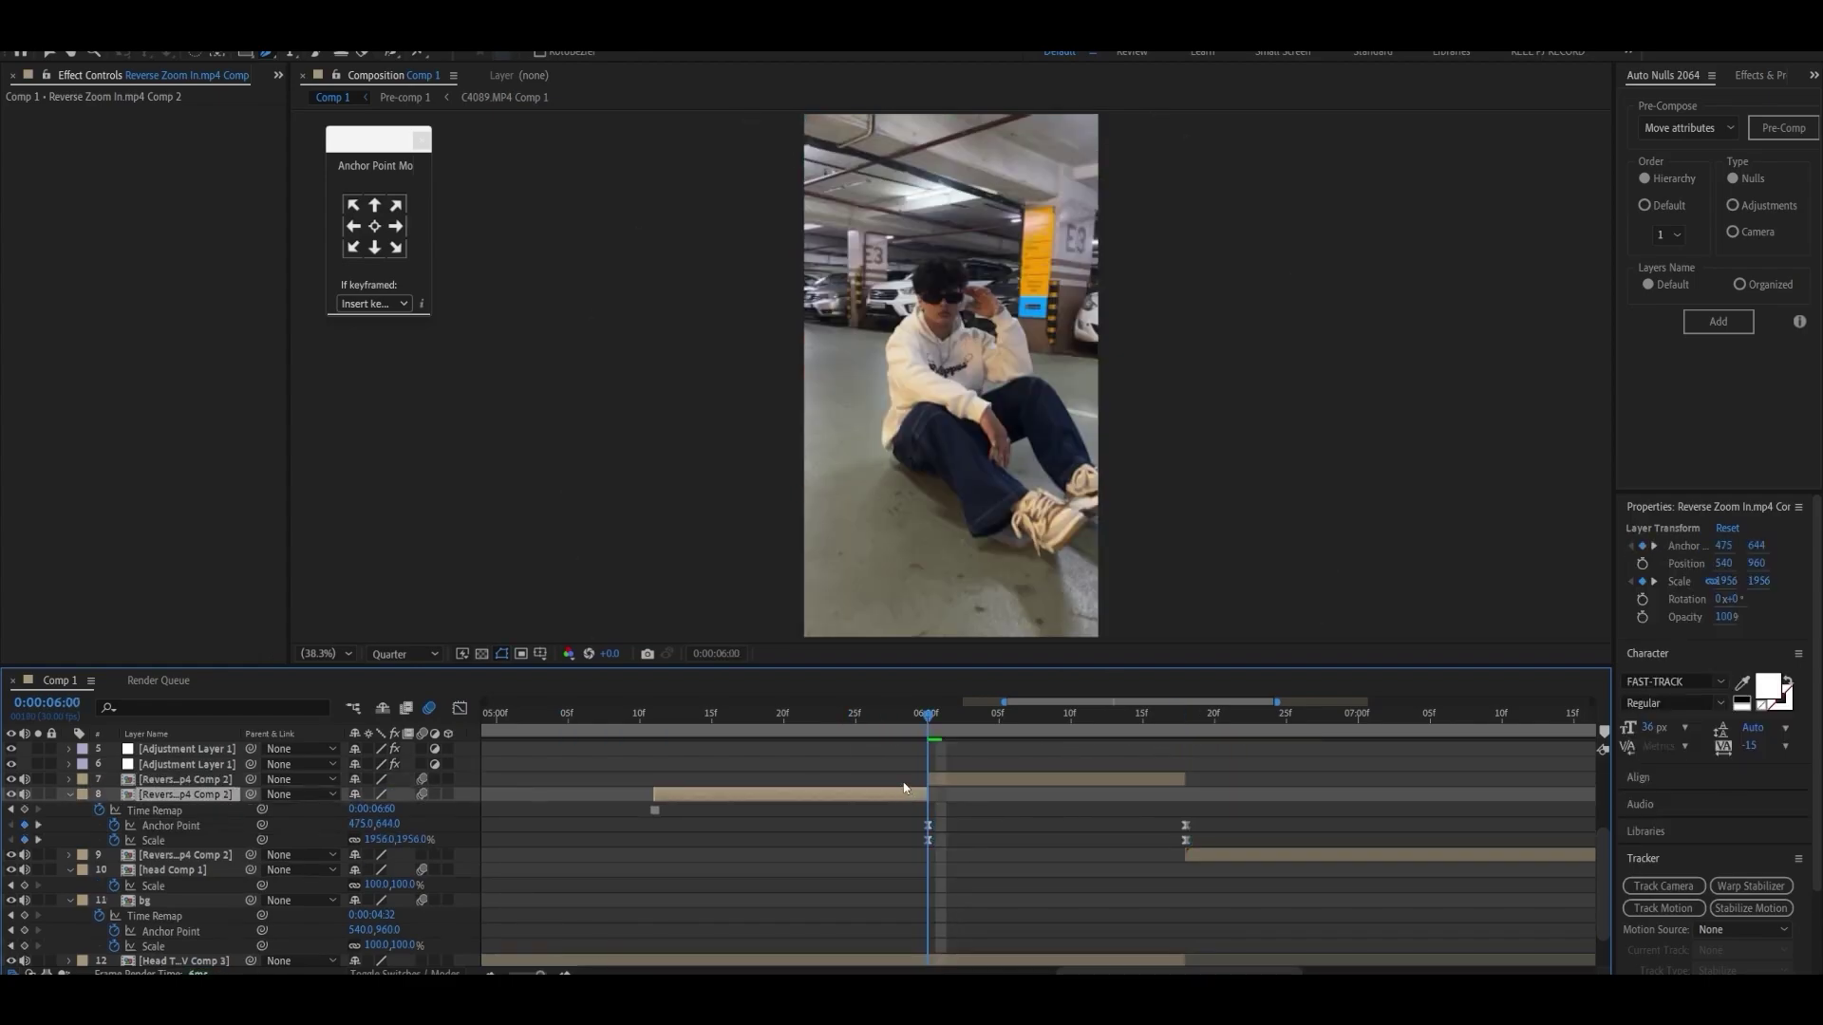
pyautogui.press('Delete')
# Step: Duplicate the trimmed freeze-frame layer, start the lower copy's zoom at 0:00:05:25, and preview the layered transition
pyautogui.click(983, 794)
pyautogui.hotkey('ctrl', 'd')
pyautogui.click(977, 809)
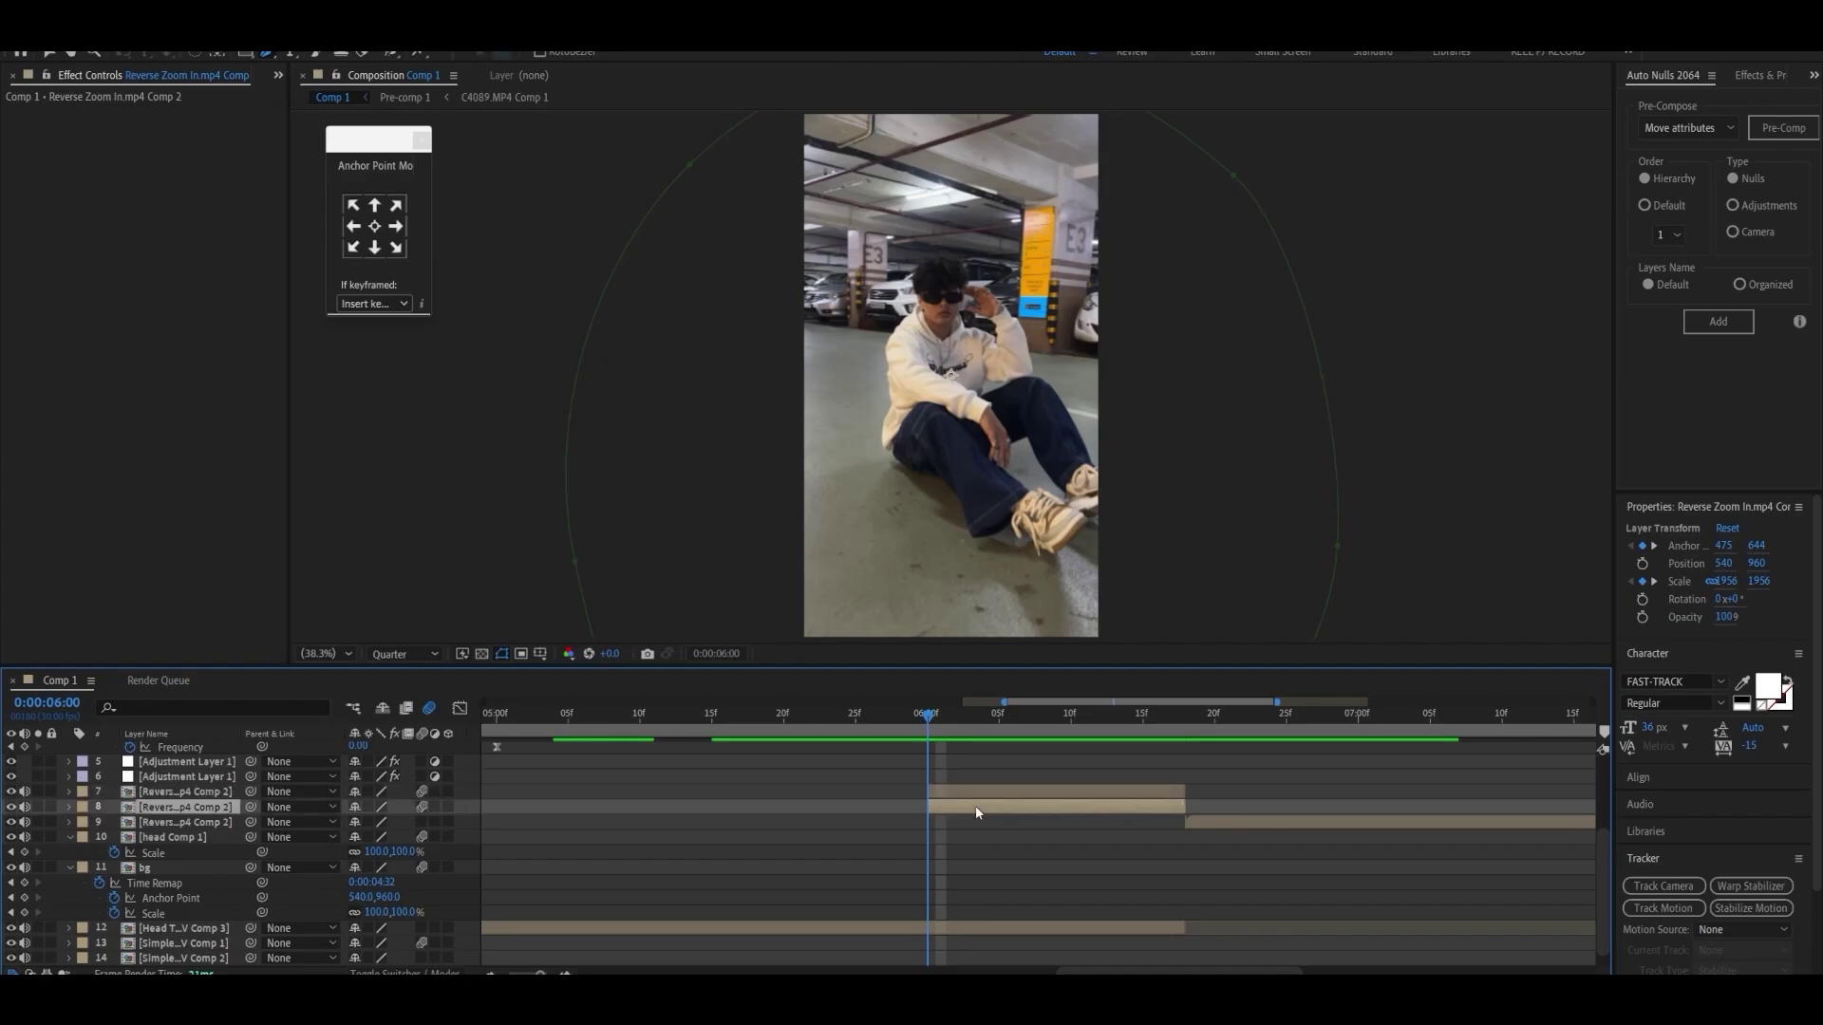
pyautogui.press('Delete')
pyautogui.hotkey('ctrl', 'z')
pyautogui.hotkey('ctrl', 'z')
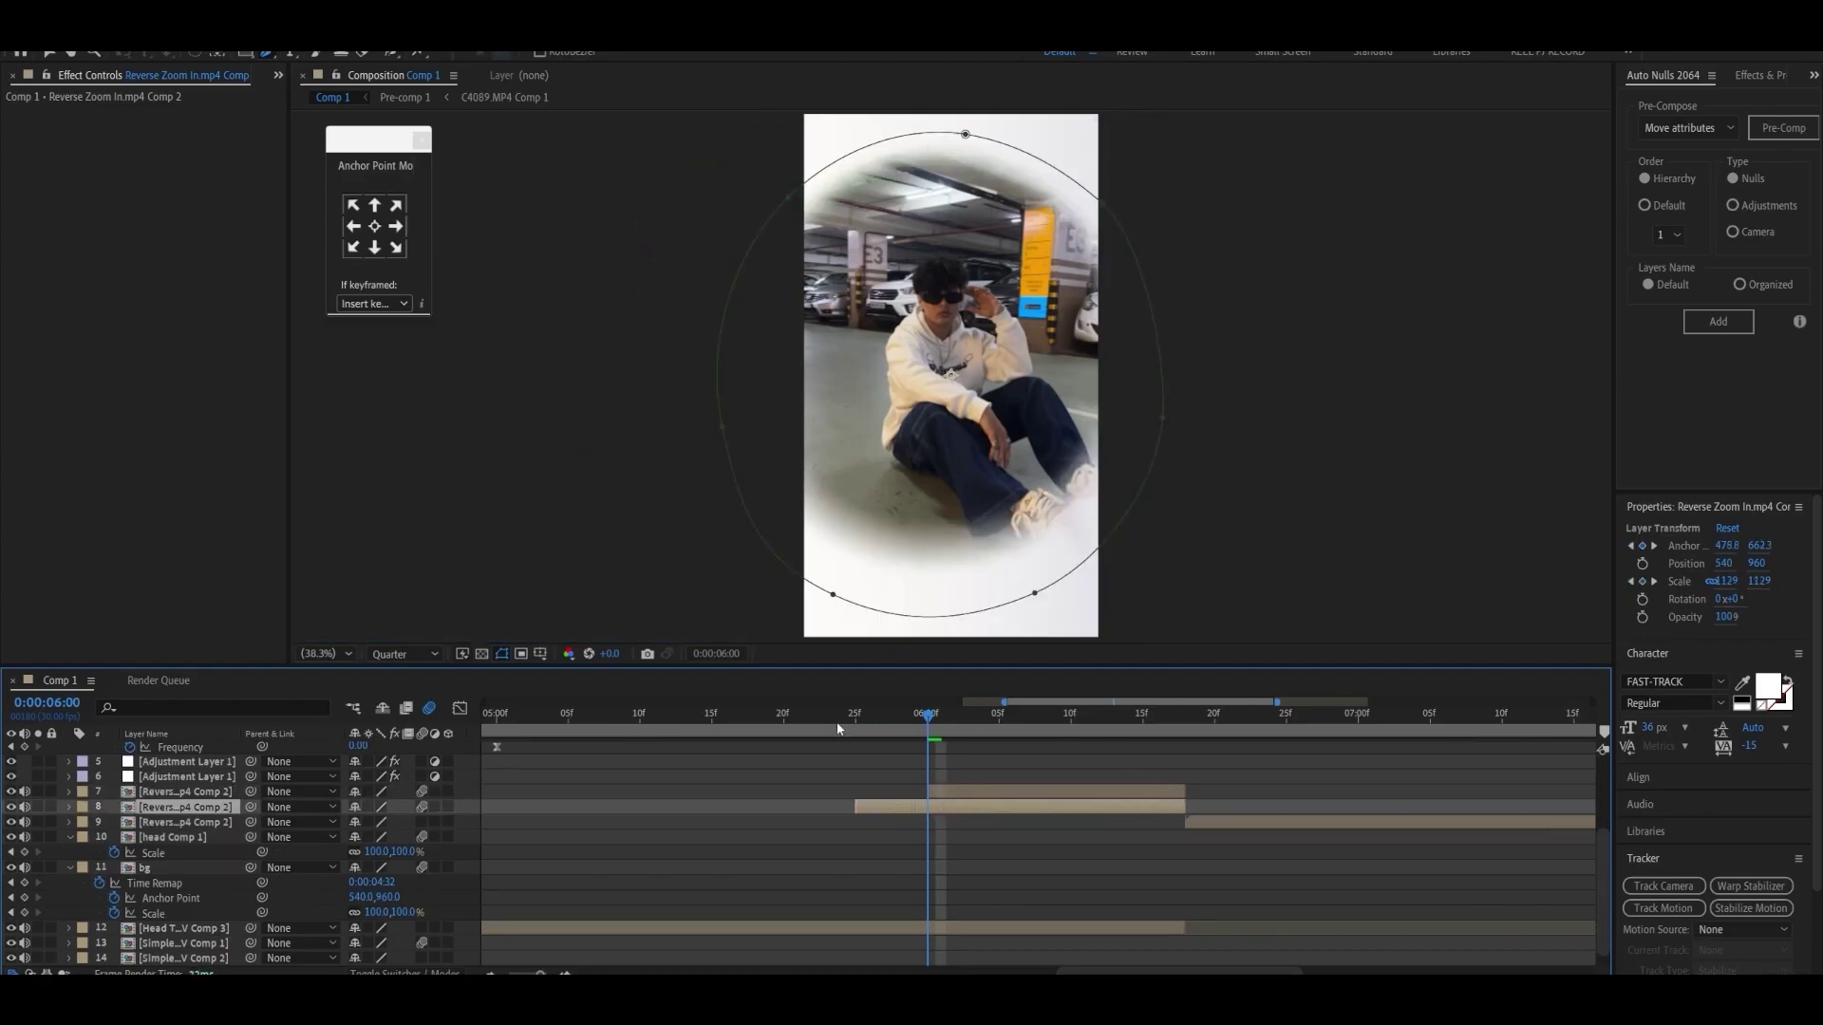
pyautogui.press('space')
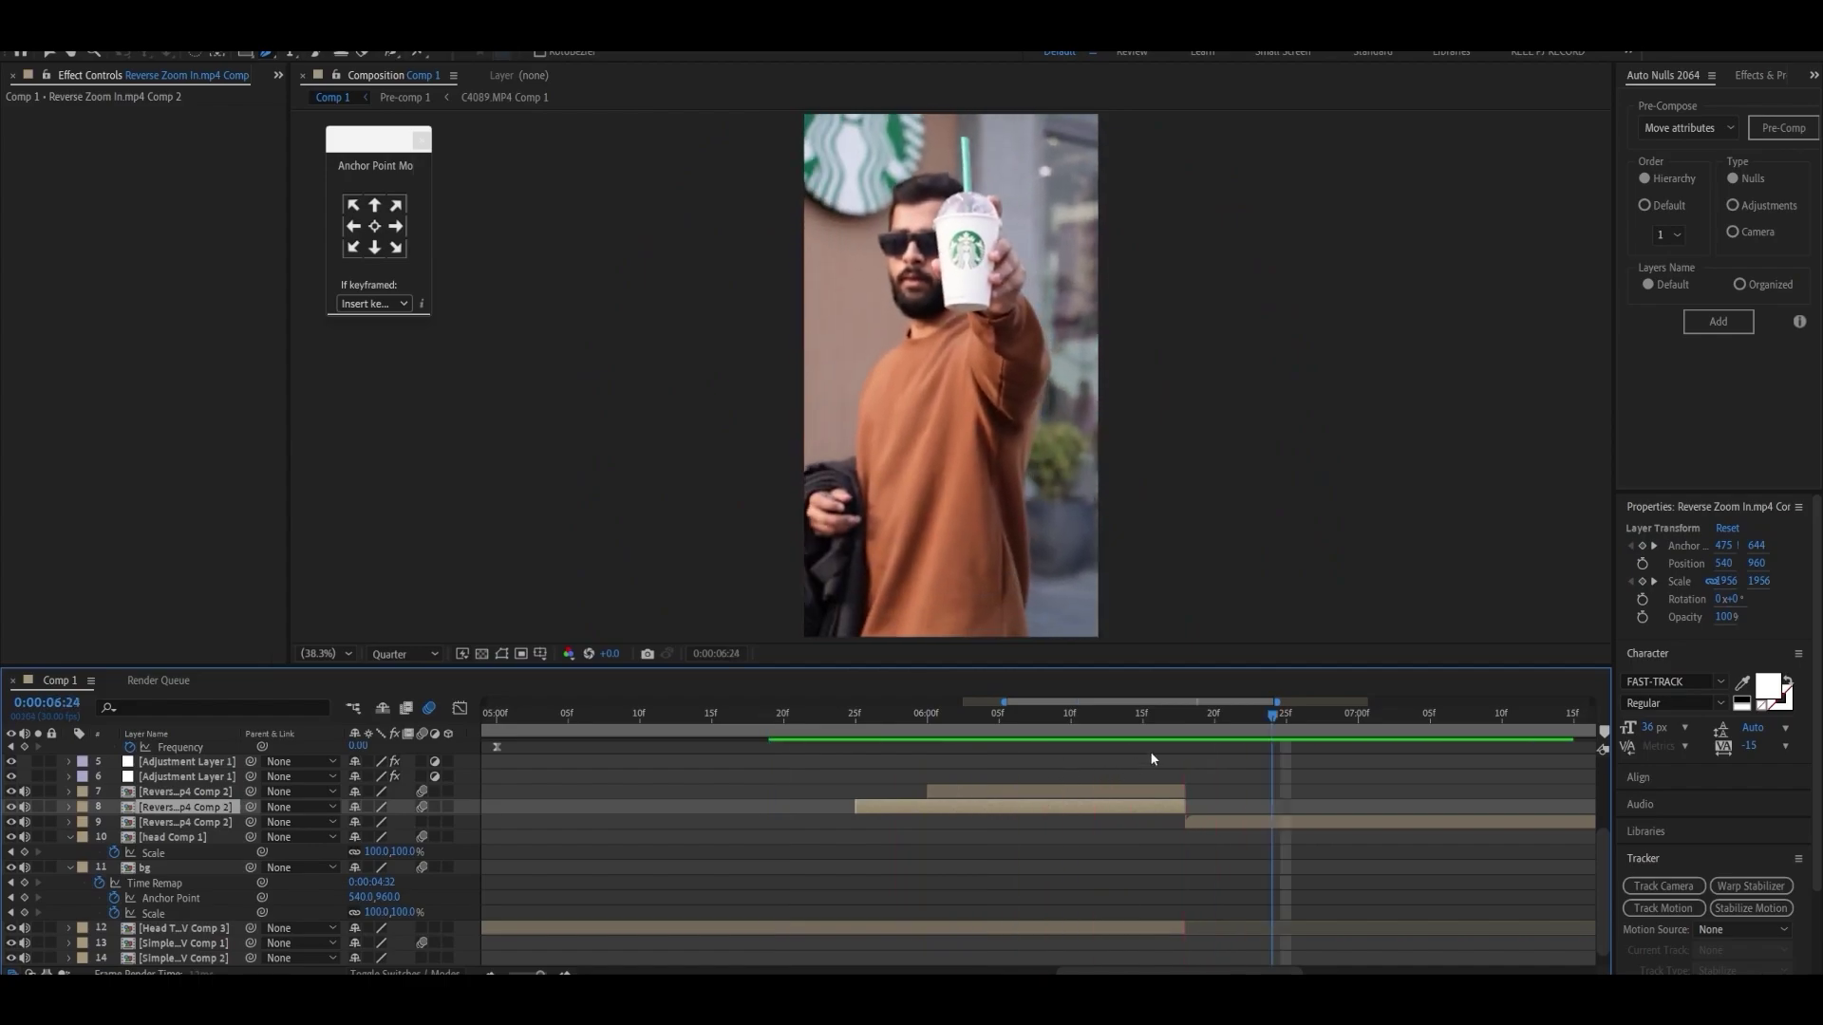
pyautogui.press('space')
# Step: Duplicate the upper freeze-frame layer and turn off the copy's mask inversion so it shows only the cup logo
pyautogui.hotkey('ctrl', 'shift', 'd')
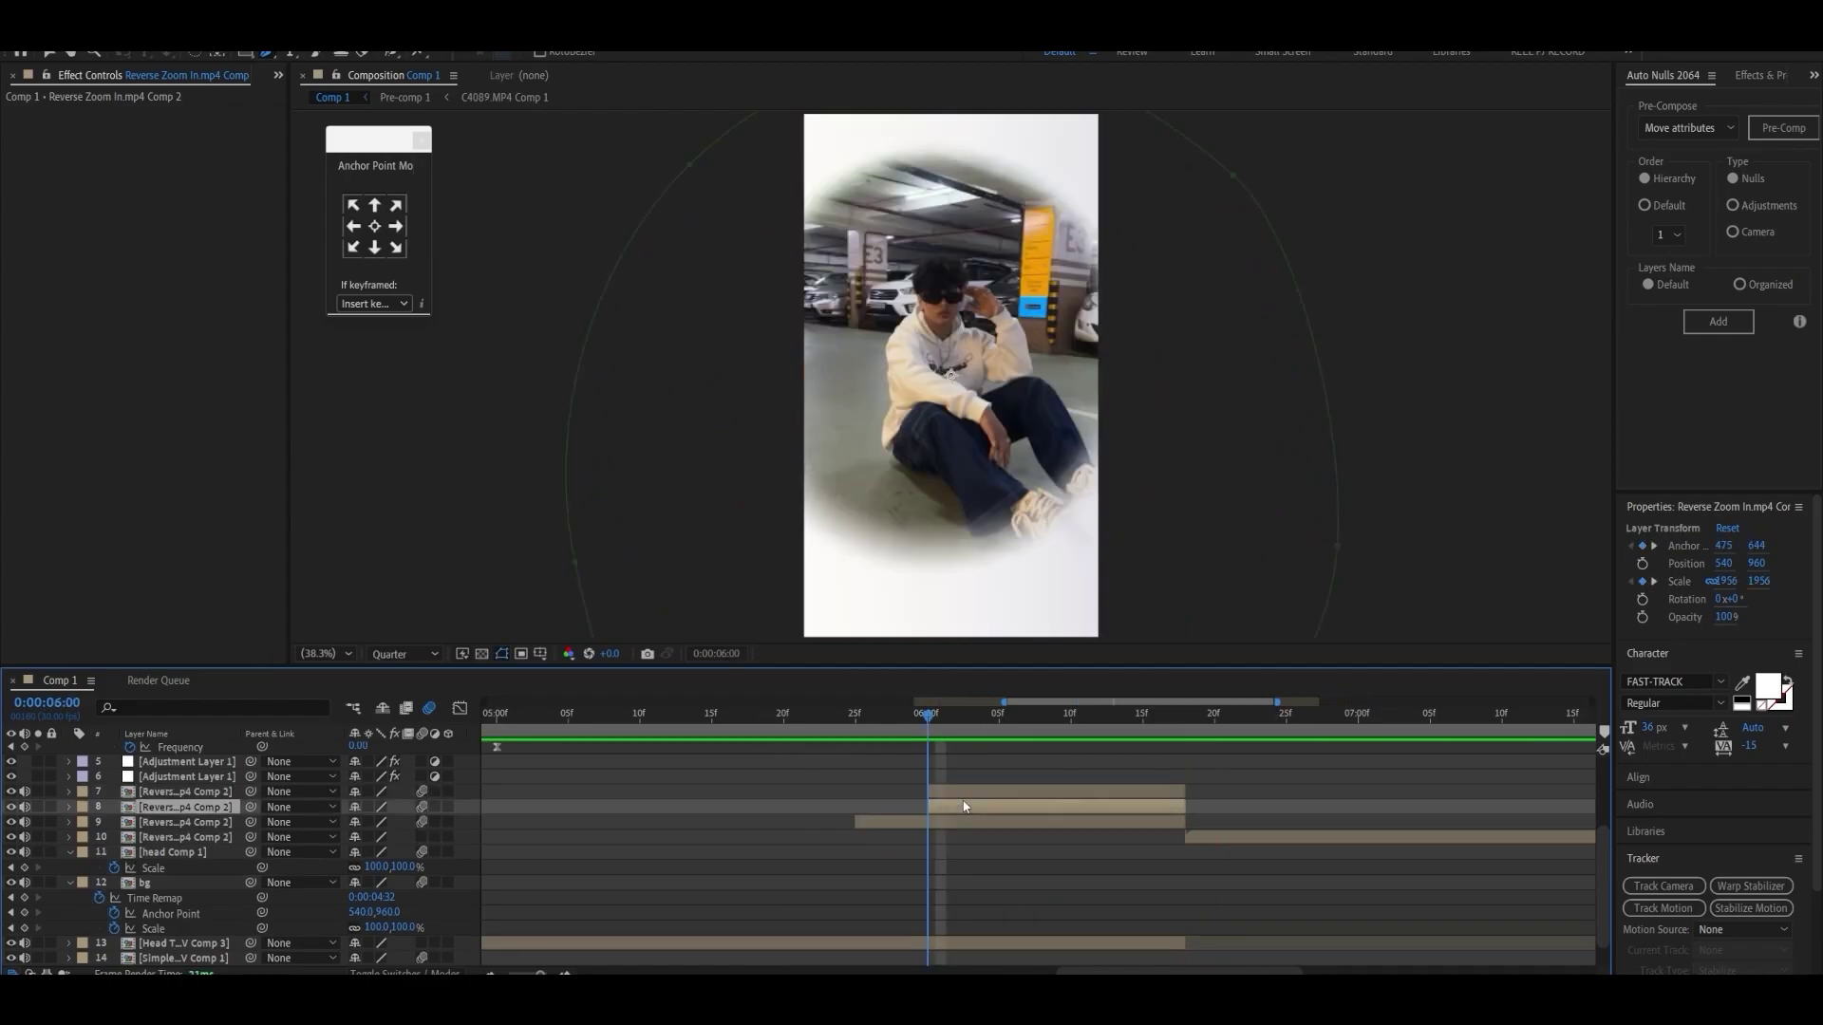
pyautogui.press('m')
pyautogui.click(415, 823)
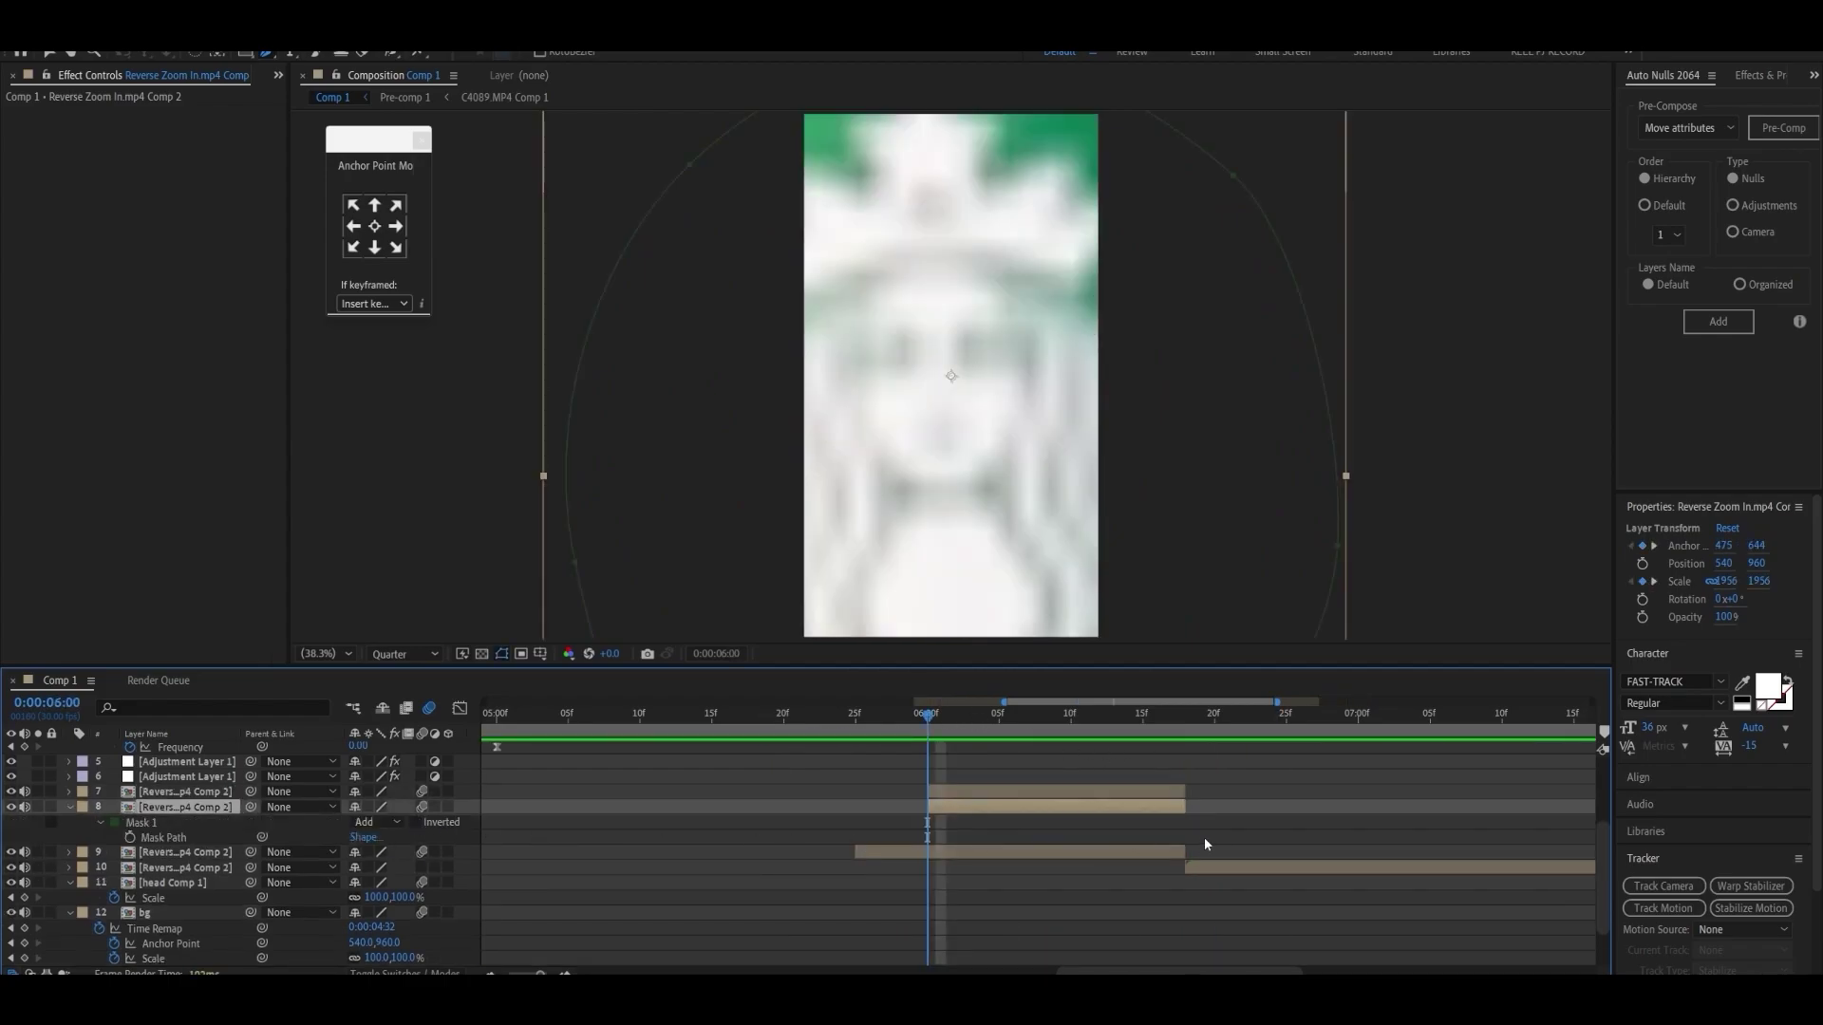
# Step: Pre-compose the logo-only layer as Reverse Zoom In.mp4 Comp 3, moving all attributes into the new composition
pyautogui.click(1114, 714)
pyautogui.rightClick(1090, 806)
pyautogui.click(1148, 697)
pyautogui.click(774, 557)
pyautogui.click(969, 623)
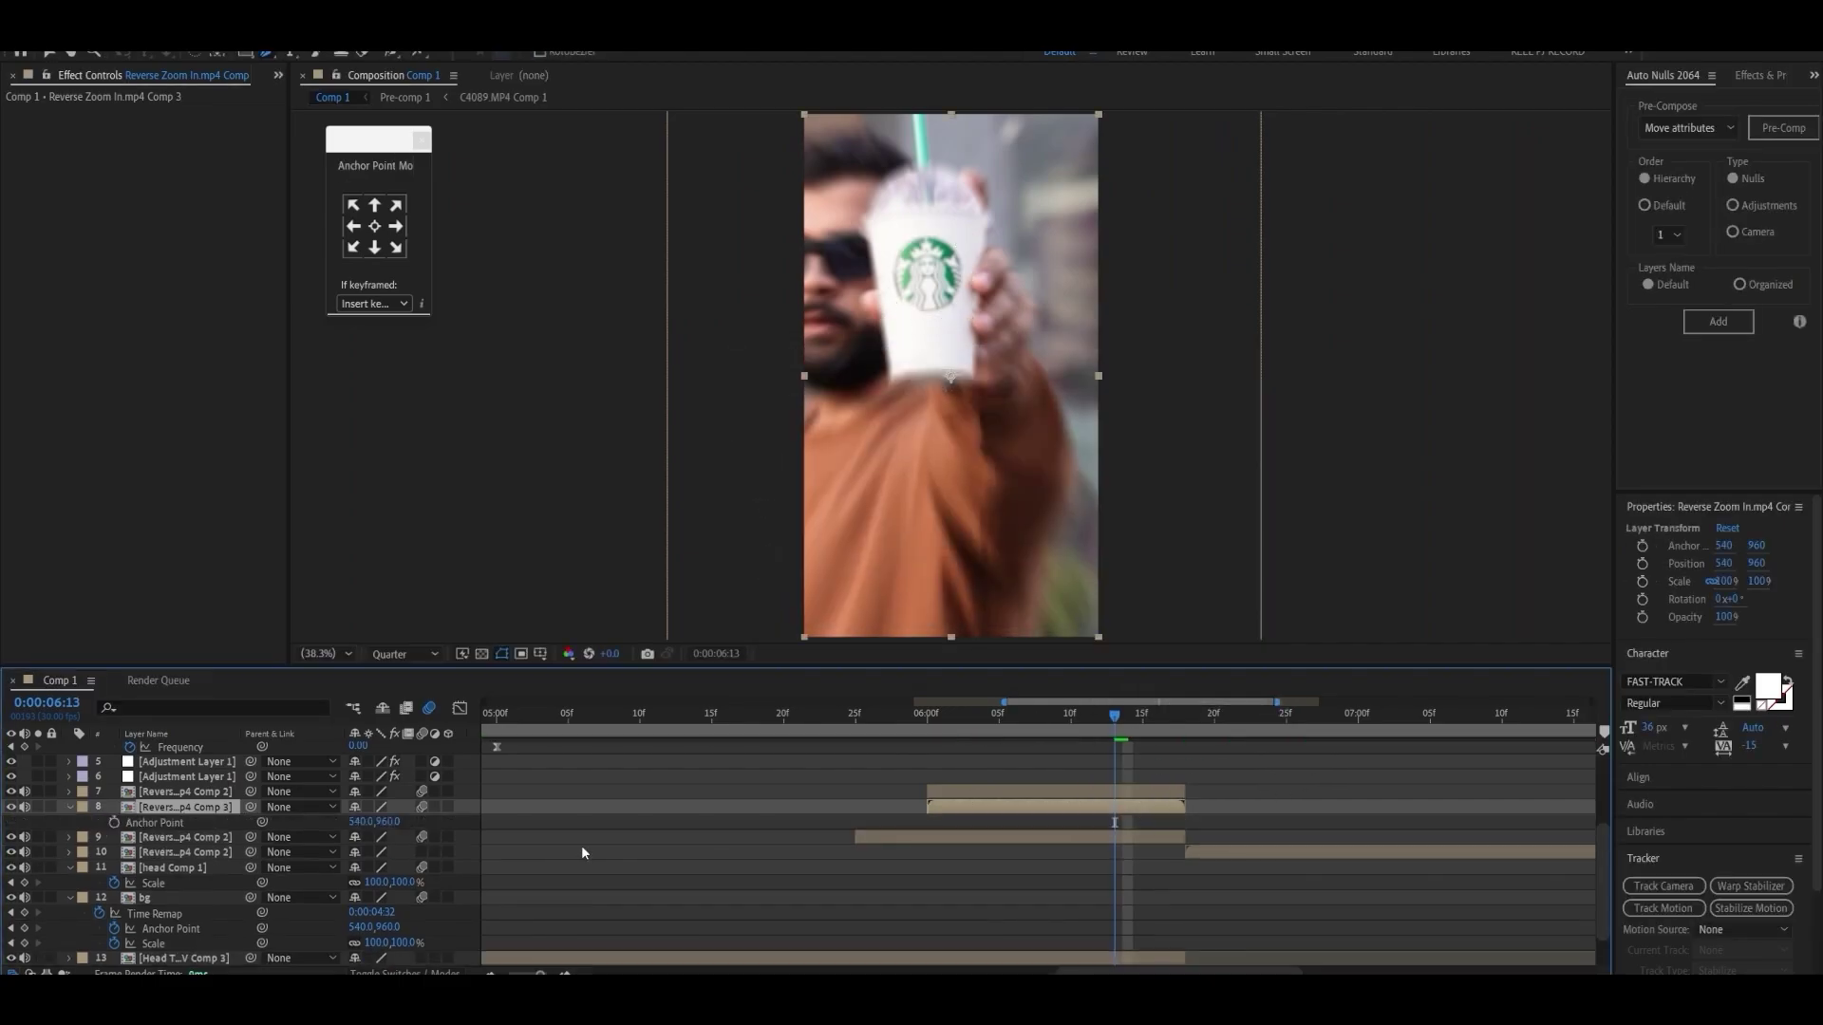
# Step: Keyframe the logo comp's Anchor Point to slide sideways from 0:00:06:06 to 540, 960 at 0:00:06:18, and preview it
pyautogui.click(113, 823)
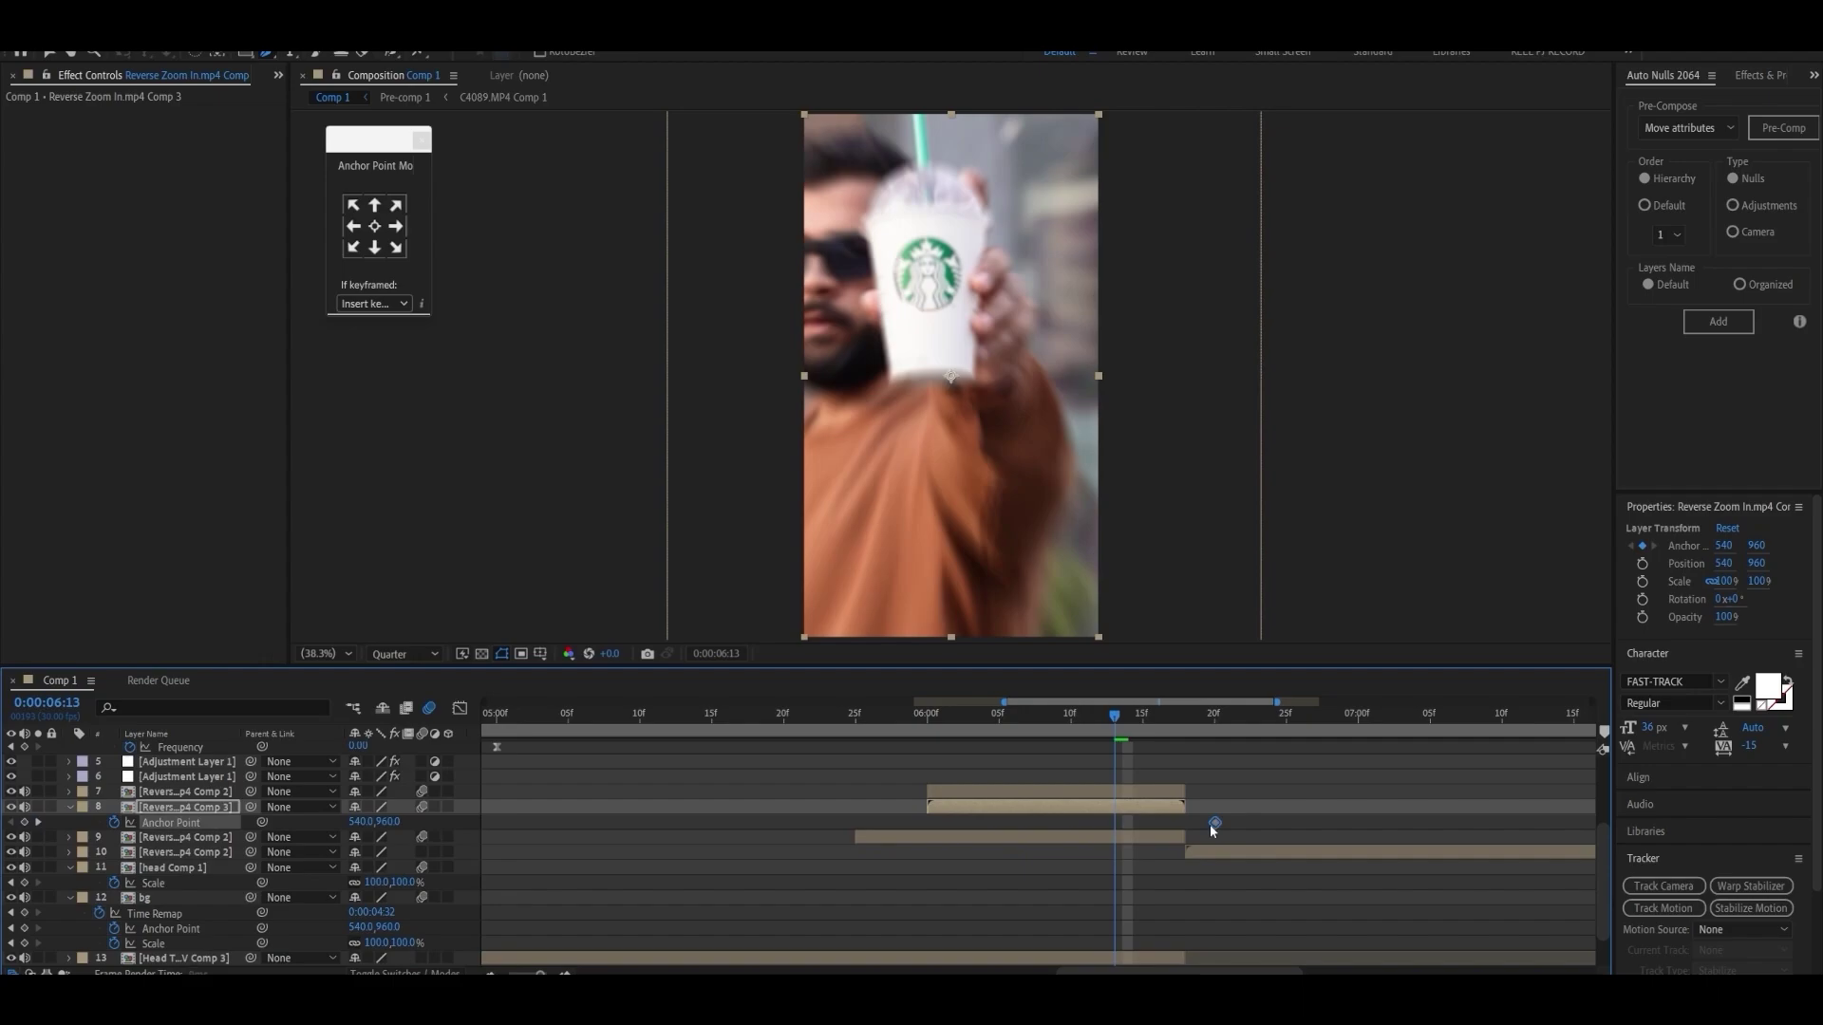
pyautogui.moveTo(1215, 823); pyautogui.dragTo(1186, 823)
pyautogui.moveTo(356, 822); pyautogui.dragTo(807, 833)
pyautogui.moveTo(1115, 823); pyautogui.dragTo(1014, 823)
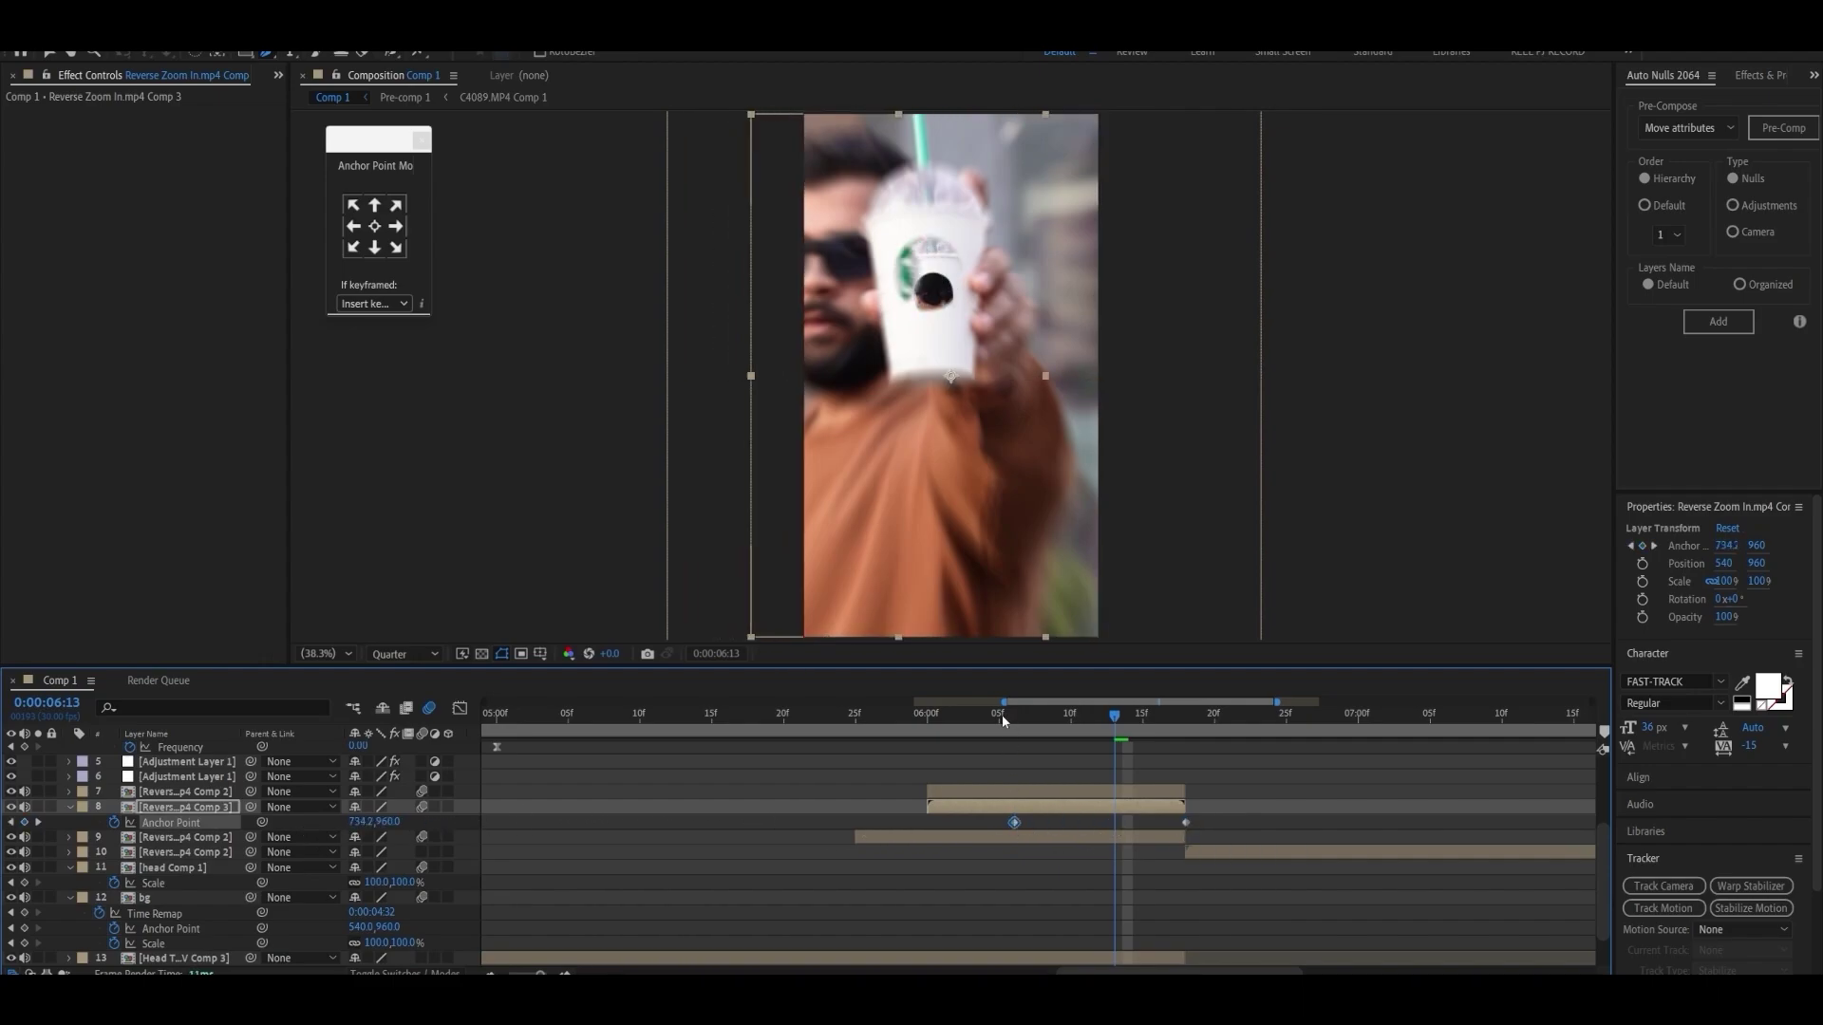
pyautogui.click(841, 715)
pyautogui.press('space')
pyautogui.press('space')
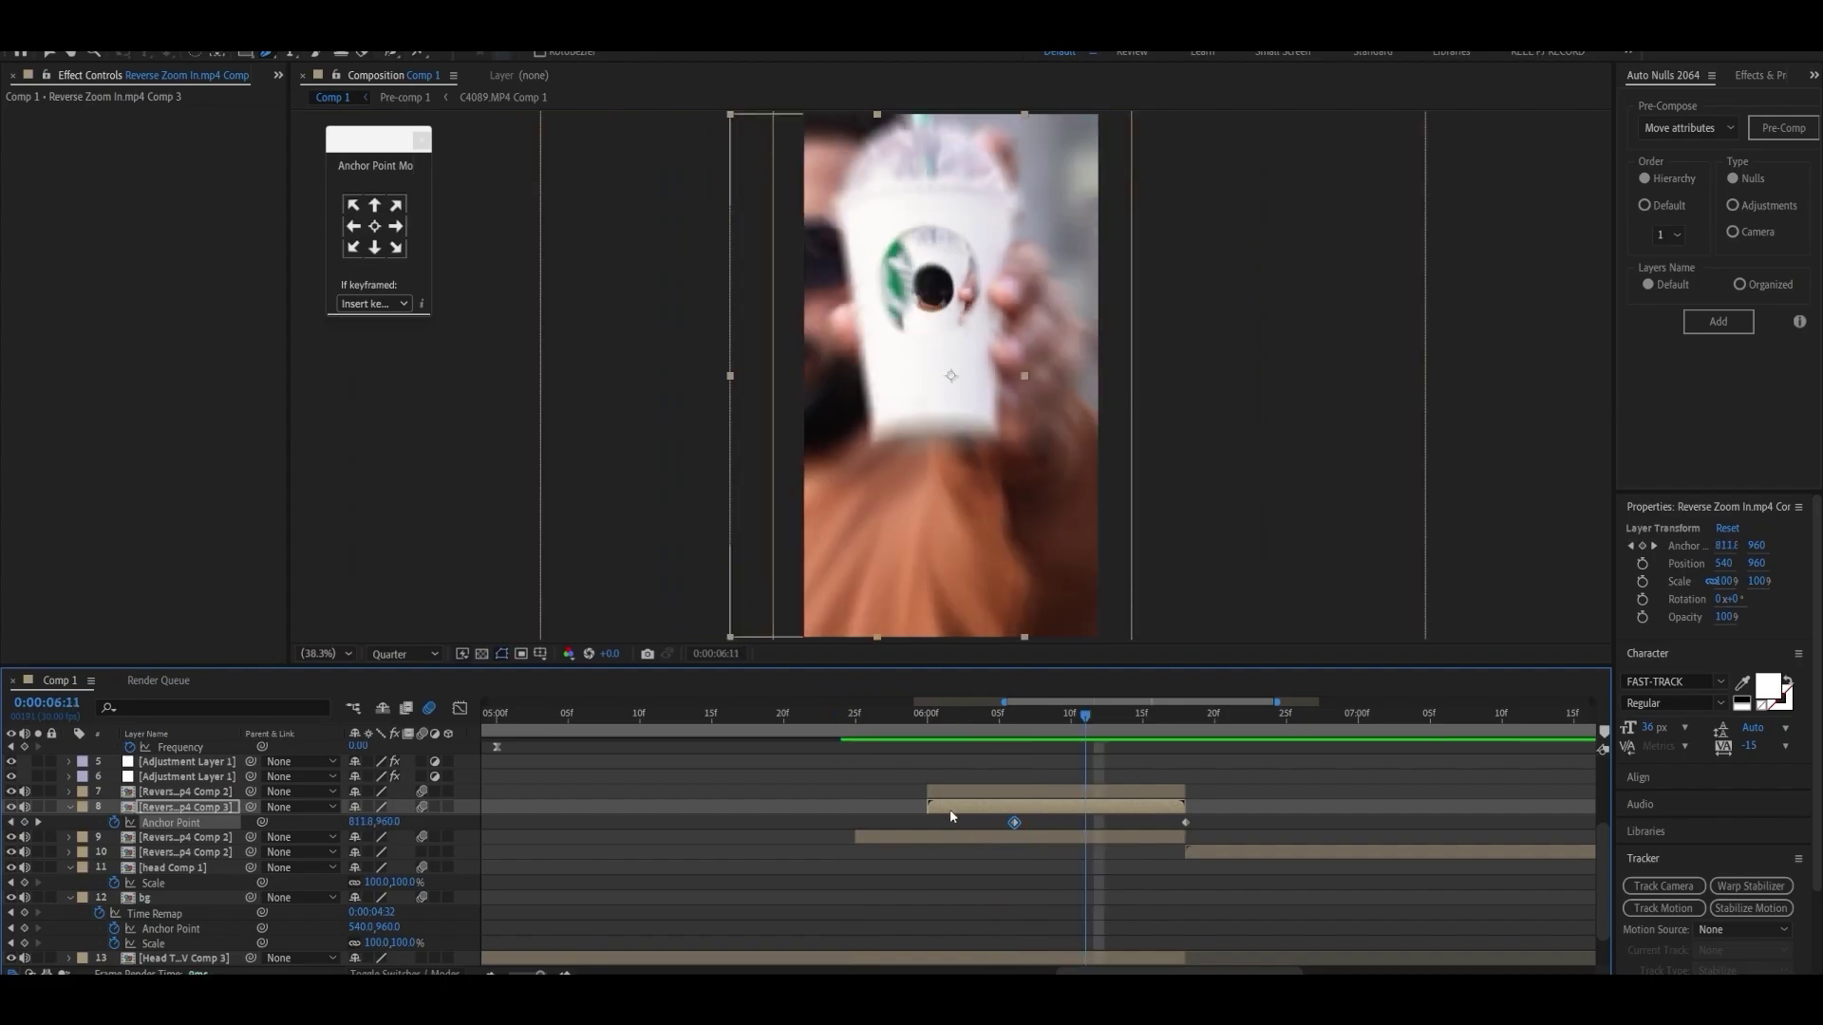
# Step: Set the logo comp's starting Anchor Point to 2175, 960, ease the slide to start fast and settle slowly, and preview it
pyautogui.moveTo(925, 807); pyautogui.dragTo(962, 927)
pyautogui.click(870, 715)
pyautogui.click(460, 708)
pyautogui.scroll(3, 1213, 940)
pyautogui.press('space')
pyautogui.scroll(-3, 1067, 909)
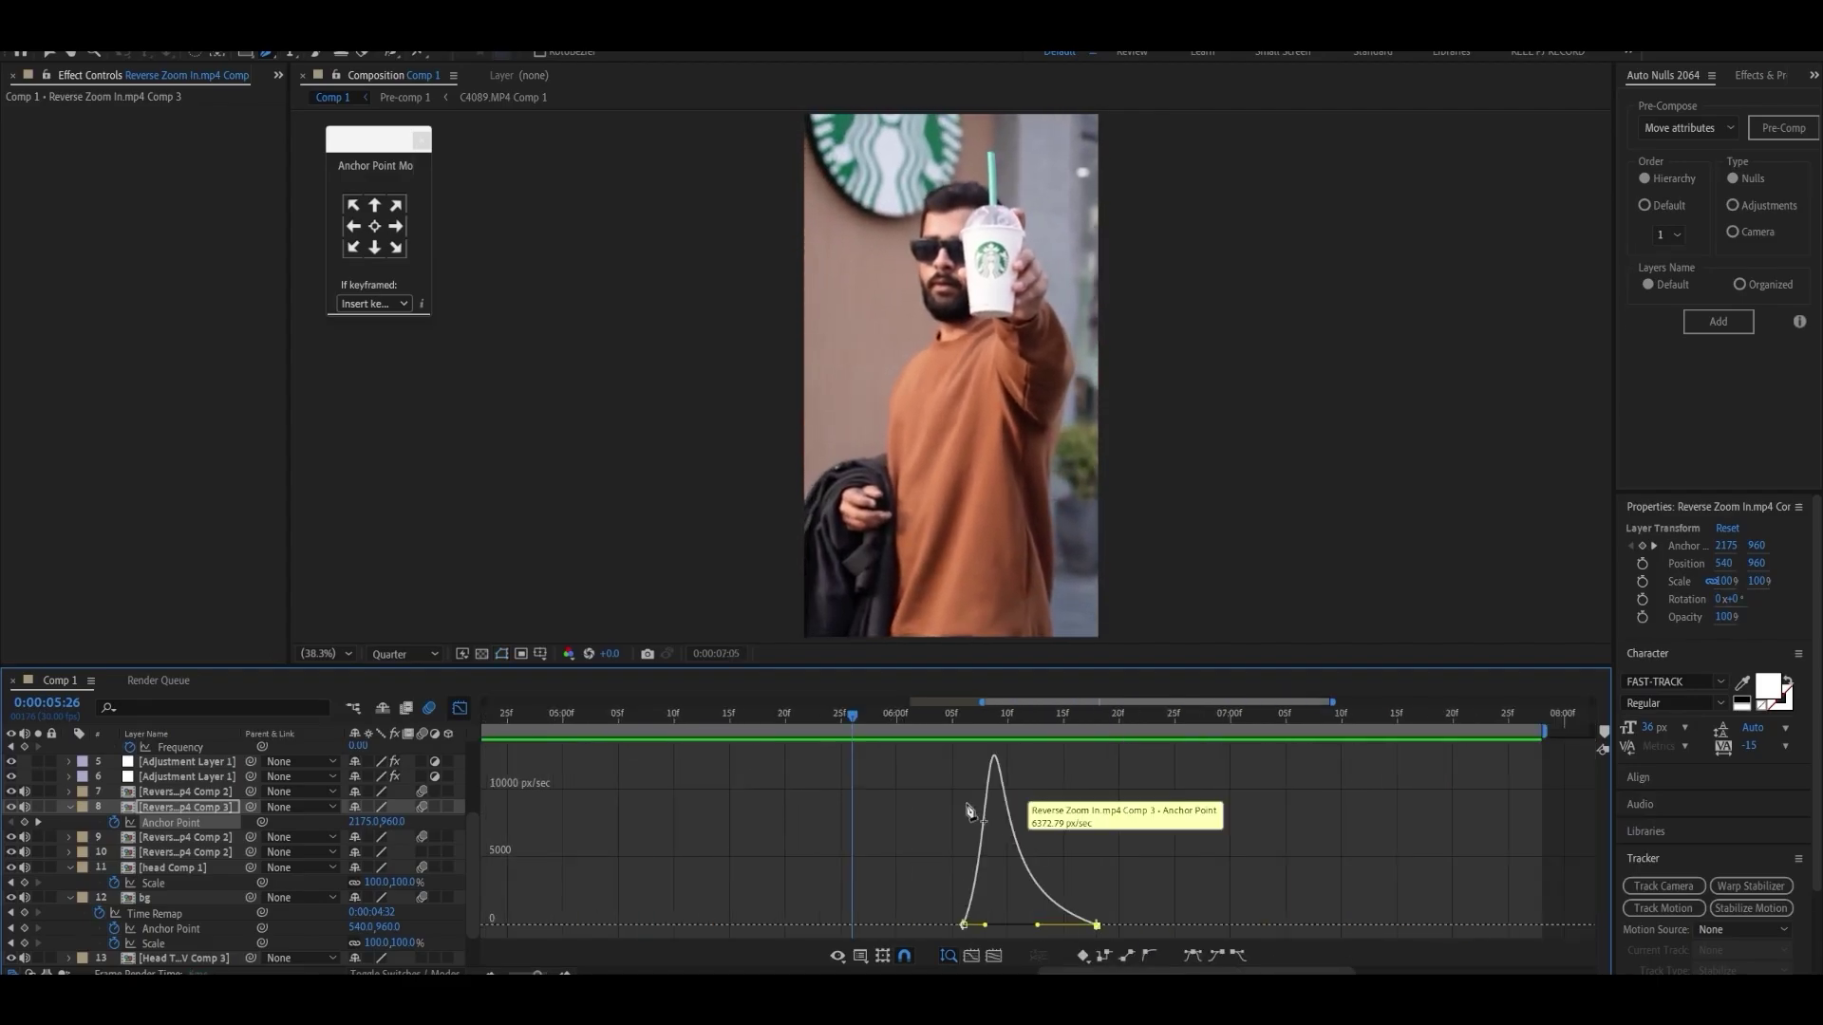